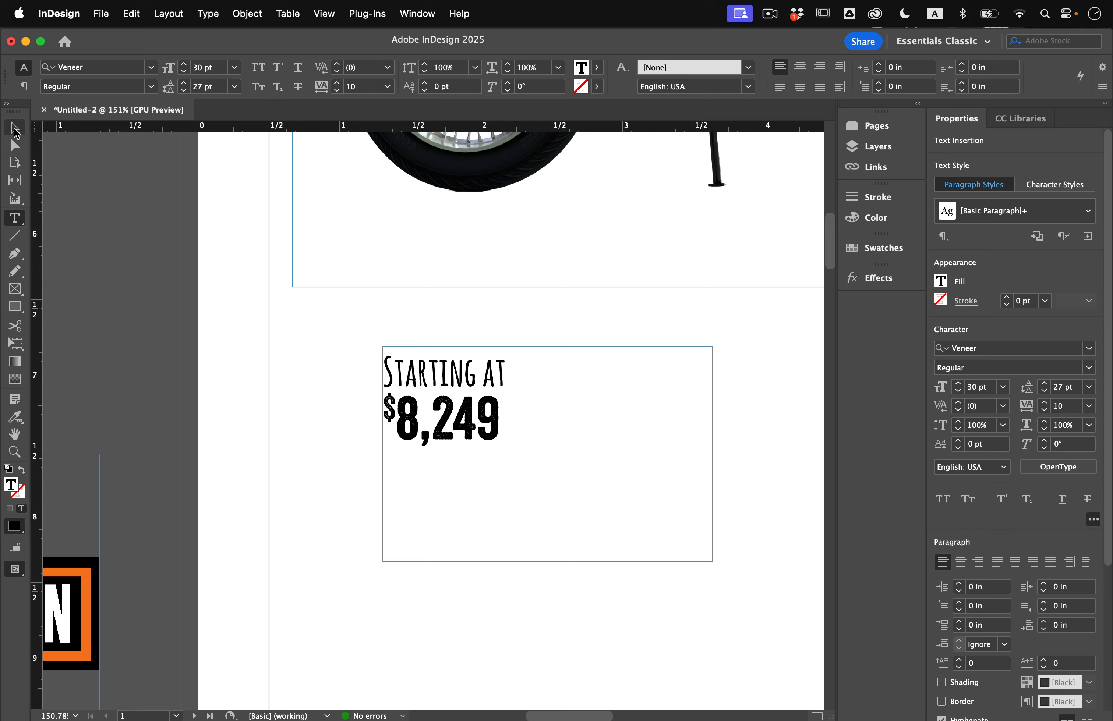
Move the price text frame aside over the page's left edge and place the Performance text frame on the page below the motorcycle
{"action": "left_click", "coordinate": [175, 262]}
{"action": "scroll", "coordinate": [300, 462], "scroll_direction": "down", "scroll_amount": 10}
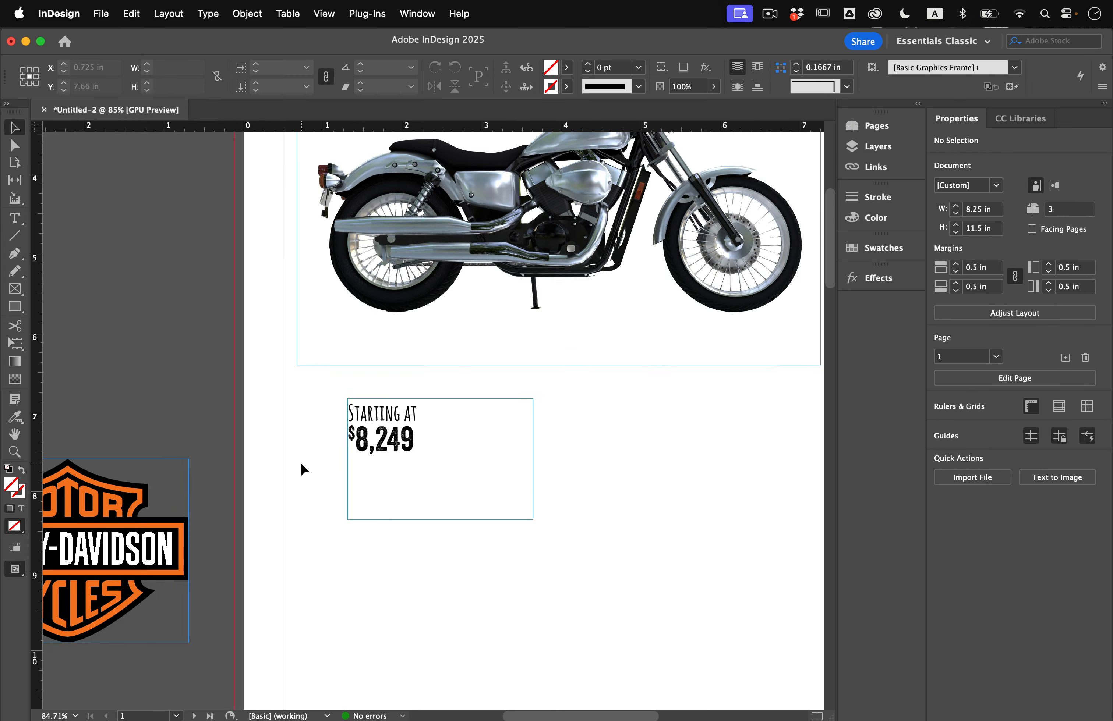
{"action": "scroll", "coordinate": [300, 461], "scroll_direction": "left", "scroll_amount": 2}
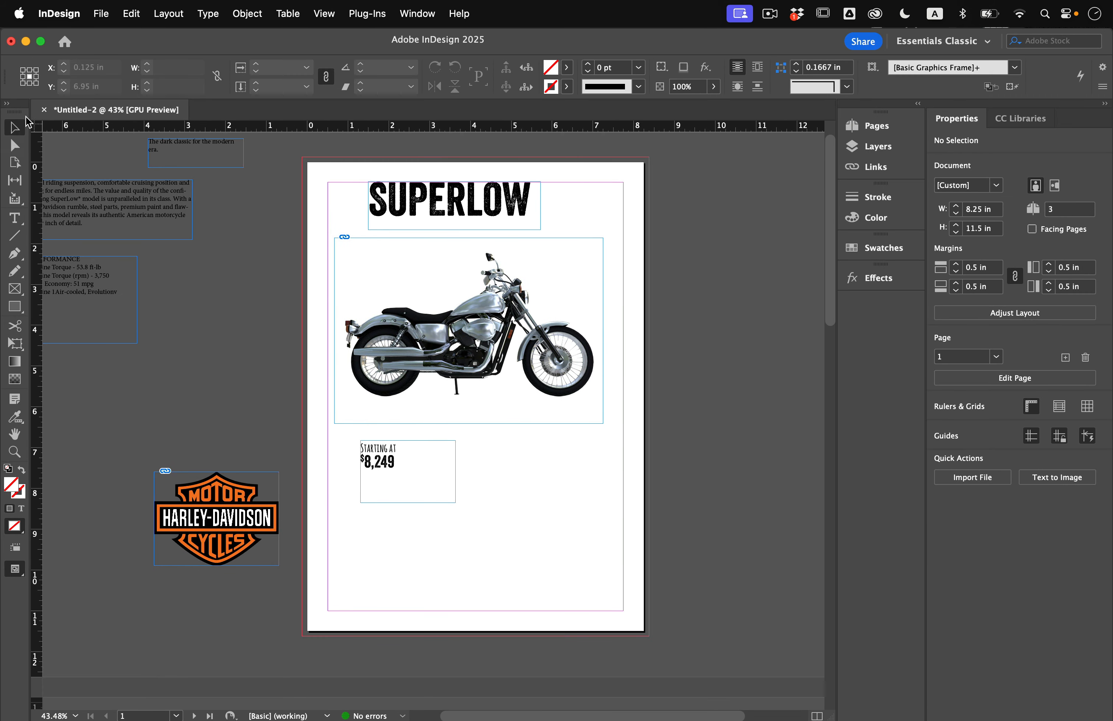
{"action": "left_click_drag", "start_coordinate": [411, 473], "coordinate": [310, 397]}
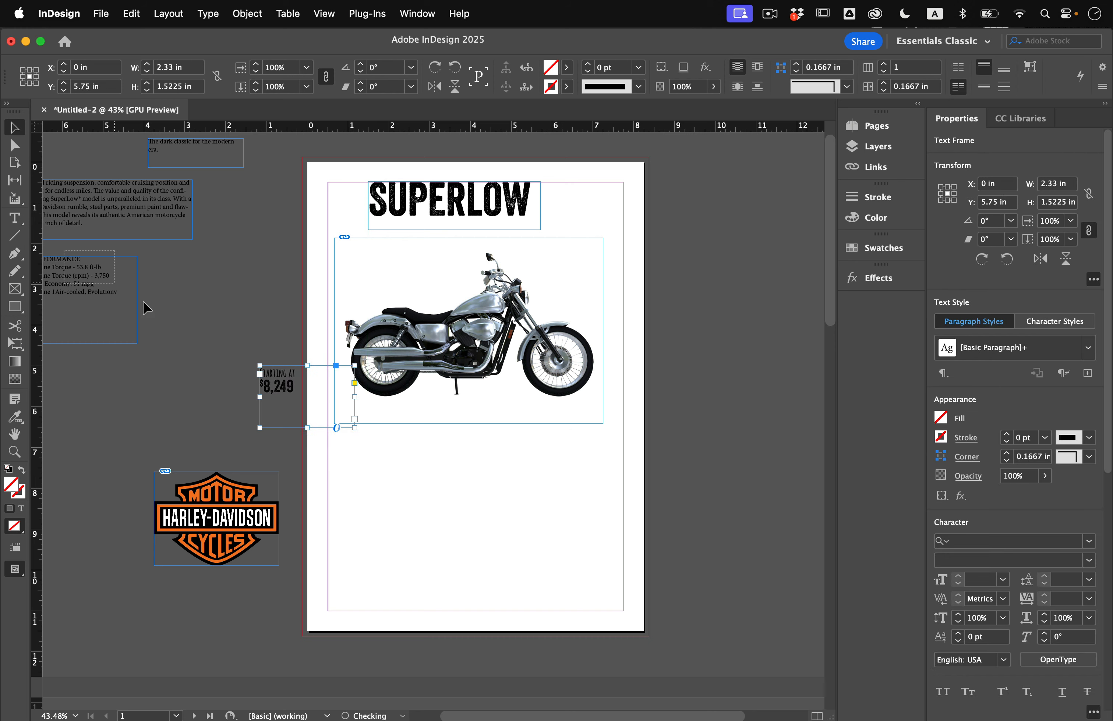
{"action": "left_click", "coordinate": [163, 303]}
{"action": "left_click_drag", "start_coordinate": [83, 284], "coordinate": [448, 481]}
Format the PERFORMANCE heading in Veneer Regular at 20 pt
{"action": "scroll", "coordinate": [448, 481], "scroll_direction": "up", "scroll_amount": 8}
{"action": "triple_click", "coordinate": [423, 393]}
{"action": "left_click", "coordinate": [151, 67]}
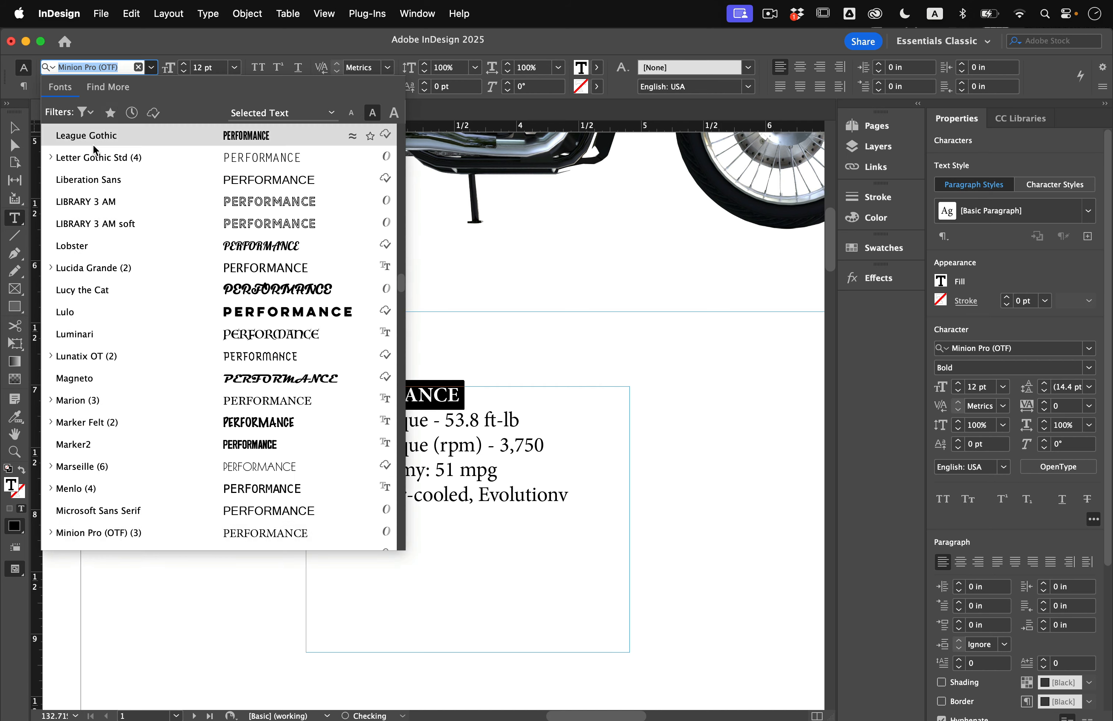
{"action": "scroll", "coordinate": [89, 154], "scroll_direction": "up", "scroll_amount": 20}
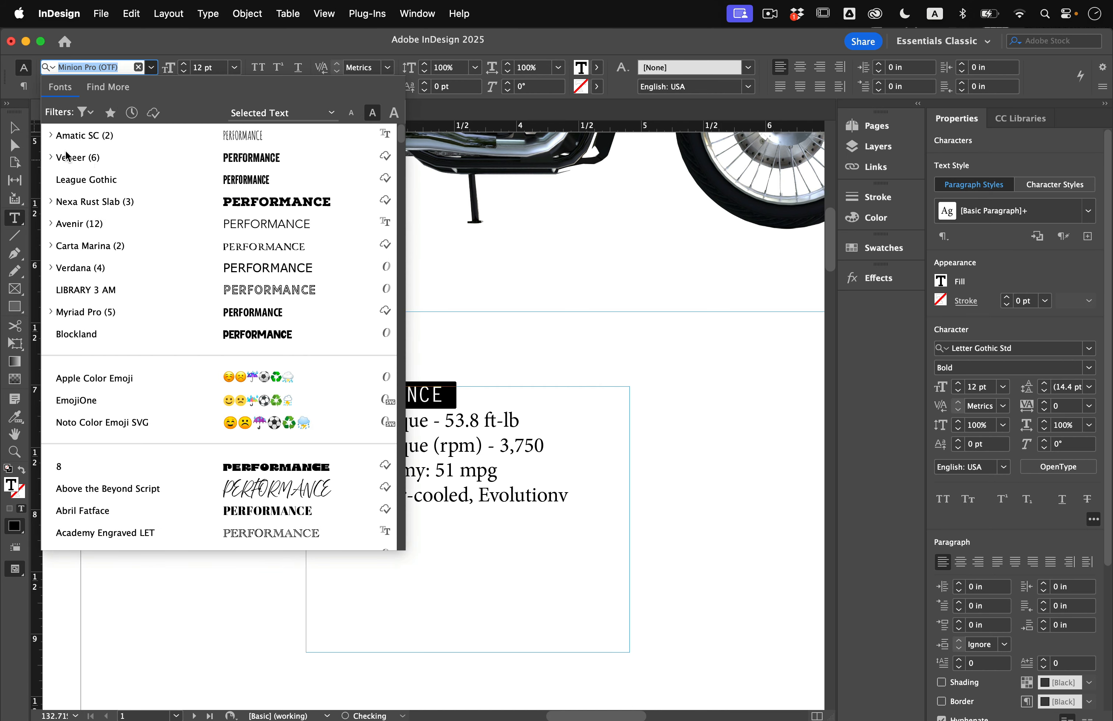
{"action": "left_click", "coordinate": [77, 157]}
{"action": "key", "text": "super+shift+period"}
{"action": "key", "text": "super+shift+period"}
{"action": "key", "text": "super+shift+period"}
{"action": "key", "text": "super+shift+period"}
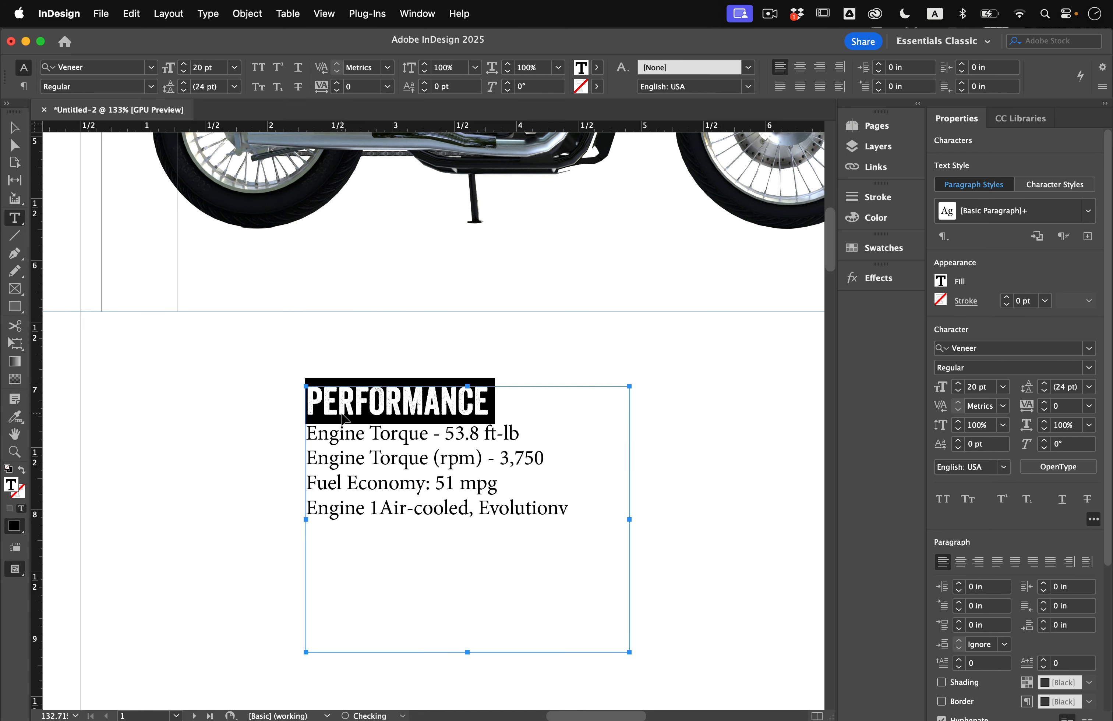
Delete the stray "v" at the end of "Evolution" in the last spec line
{"action": "left_click", "coordinate": [377, 436]}
{"action": "left_click_drag", "start_coordinate": [573, 508], "coordinate": [455, 485]}
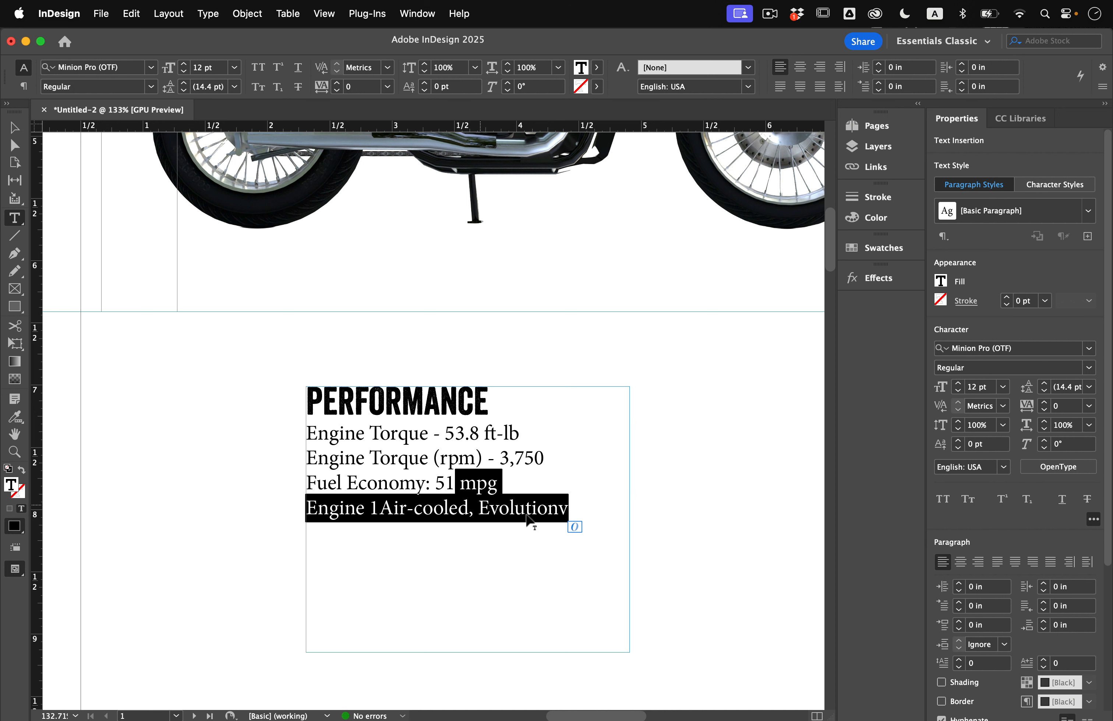
{"action": "left_click", "coordinate": [567, 509]}
{"action": "key", "text": "BackSpace"}
Set the four spec lines under the PERFORMANCE heading in Avenir Book
{"action": "left_click_drag", "start_coordinate": [561, 505], "coordinate": [295, 430]}
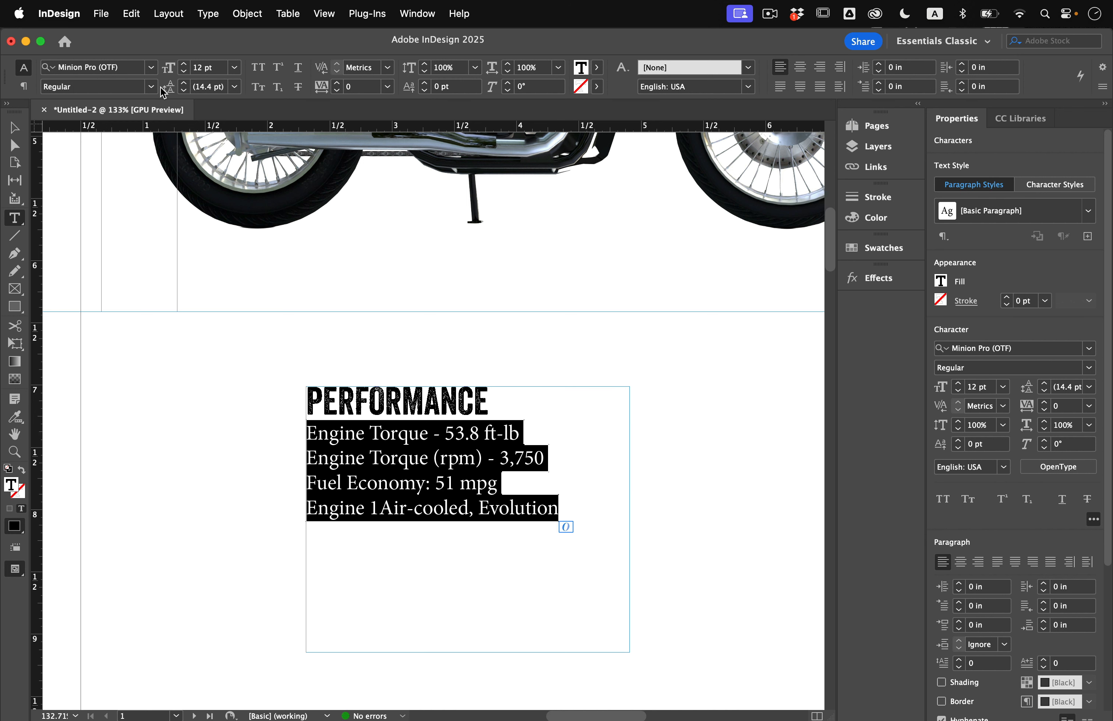
{"action": "left_click", "coordinate": [115, 71]}
{"action": "left_click", "coordinate": [151, 69]}
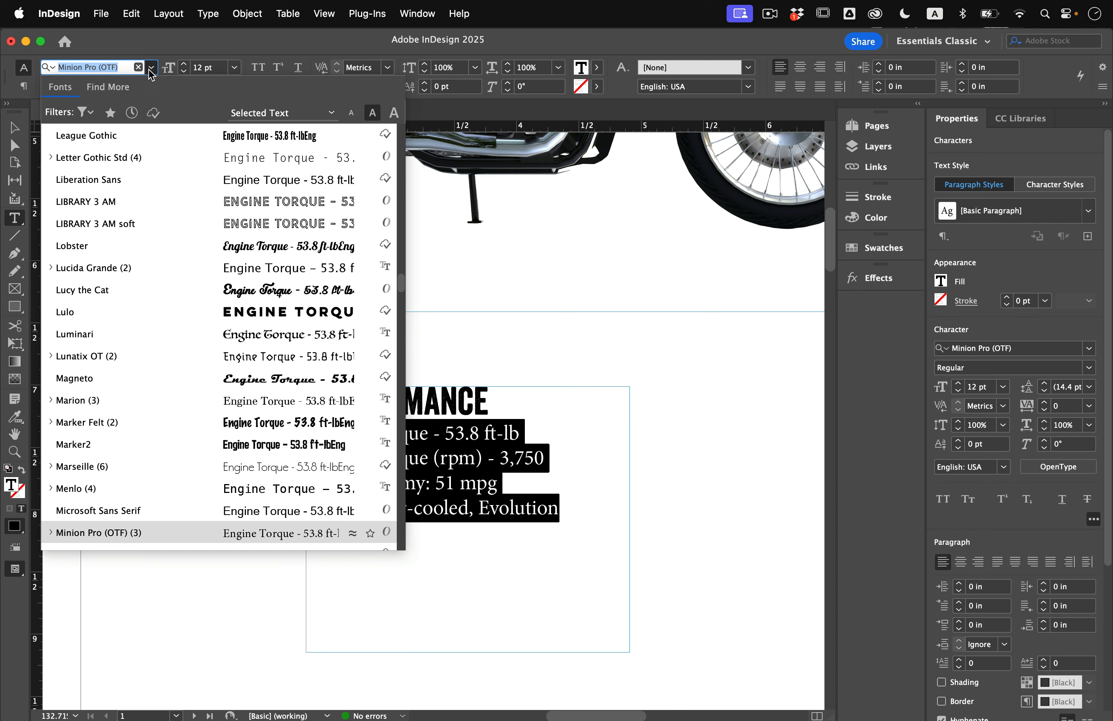
{"action": "scroll", "coordinate": [133, 208], "scroll_direction": "up", "scroll_amount": 5}
{"action": "scroll", "coordinate": [133, 213], "scroll_direction": "up", "scroll_amount": 10}
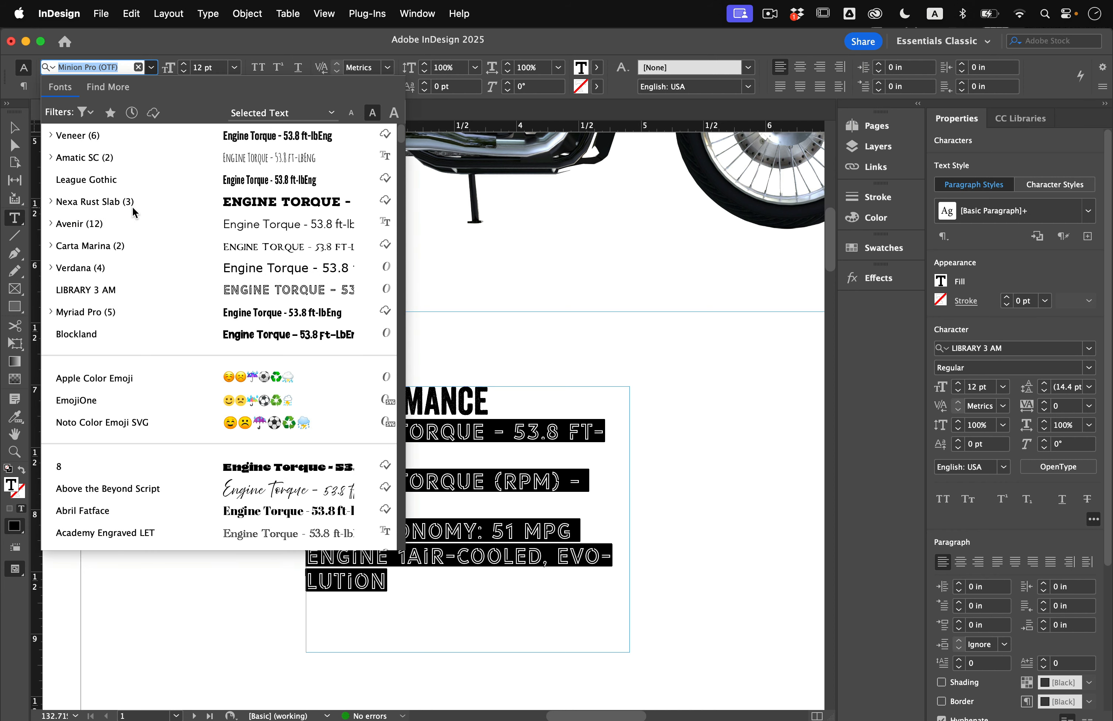
{"action": "left_click", "coordinate": [96, 220]}
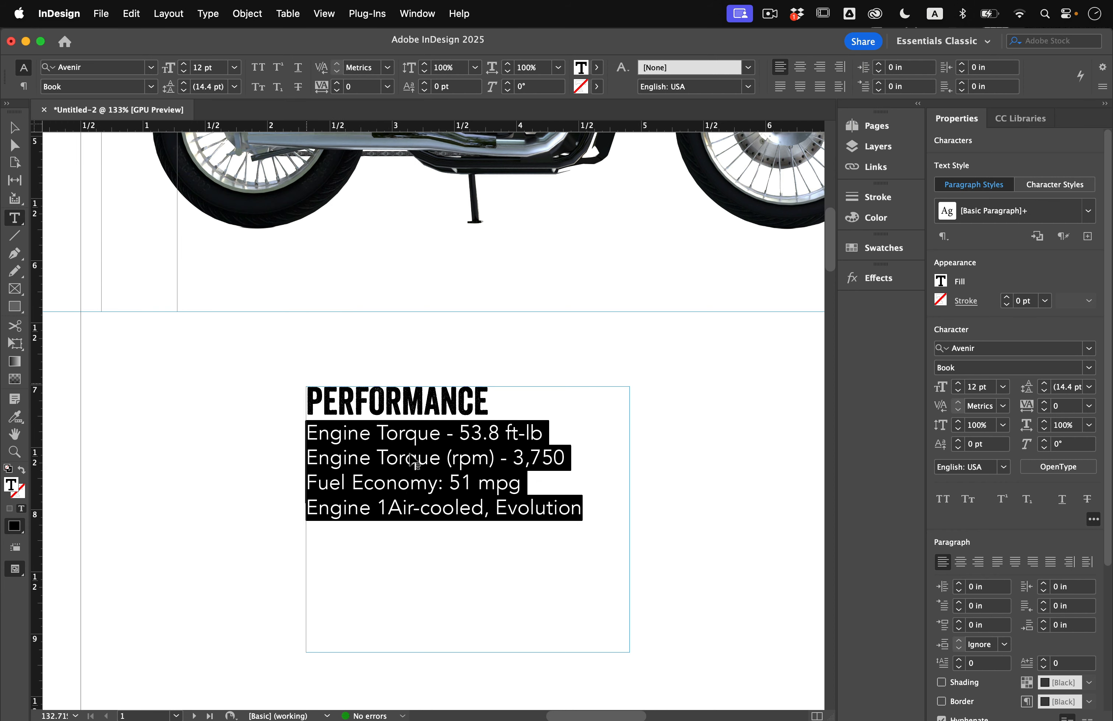
{"action": "left_click", "coordinate": [374, 482]}
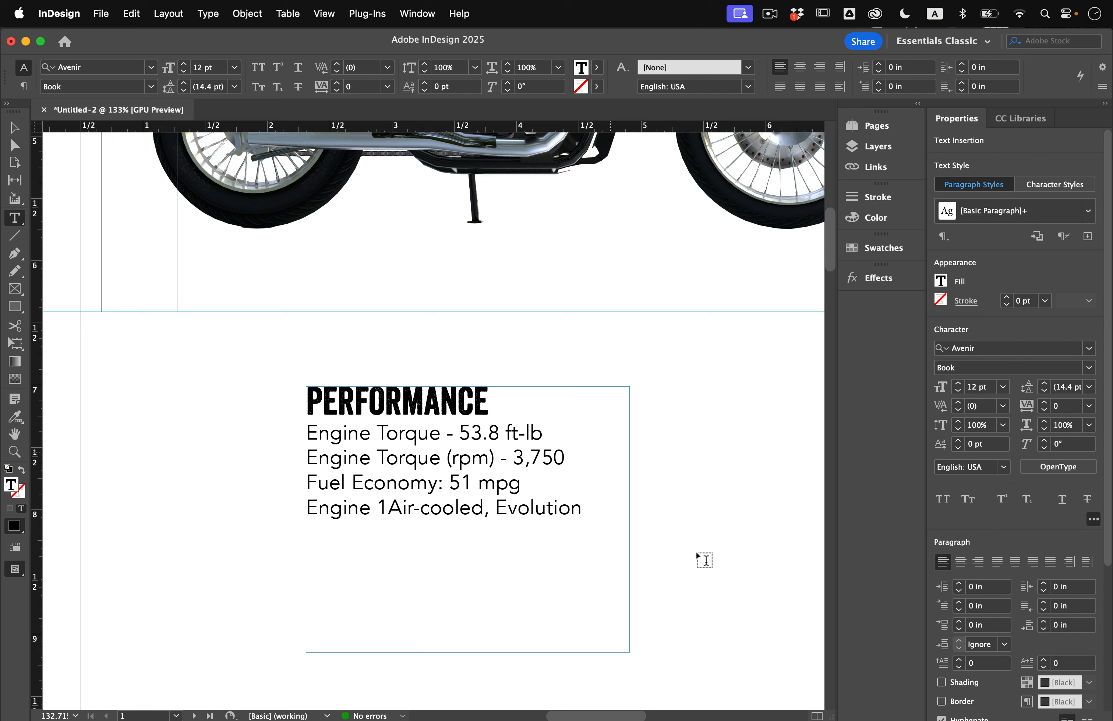
Give the four spec lines a left indent of 0.25 in
{"action": "left_click_drag", "start_coordinate": [581, 509], "coordinate": [300, 433]}
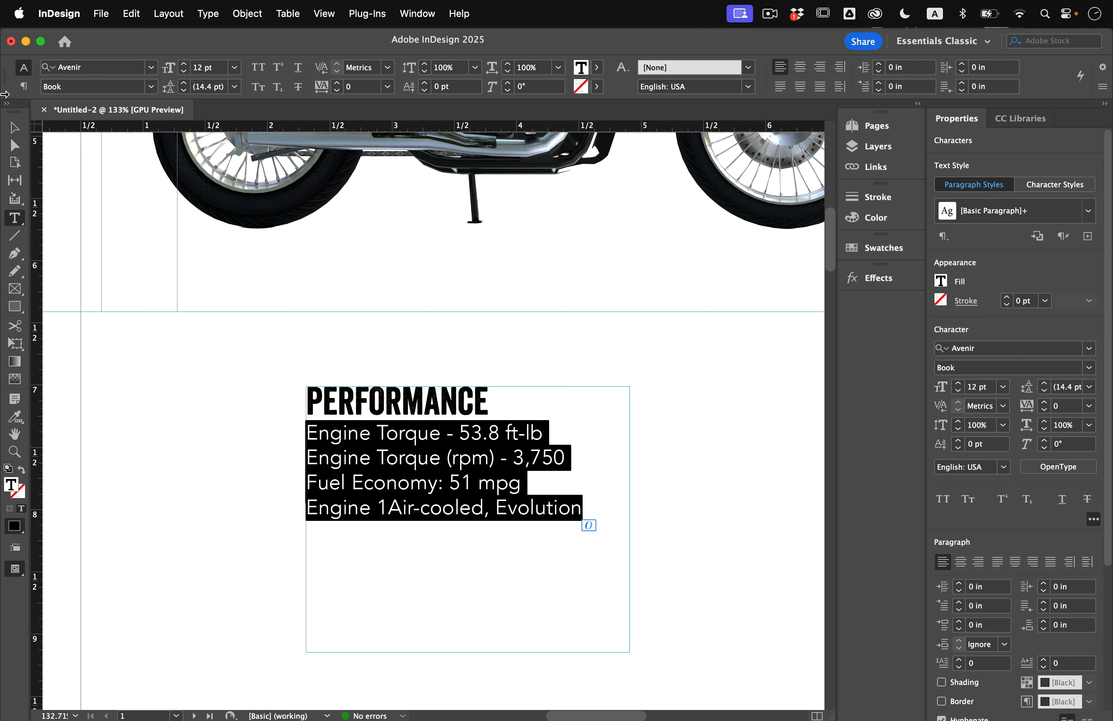
{"action": "left_click", "coordinate": [22, 87]}
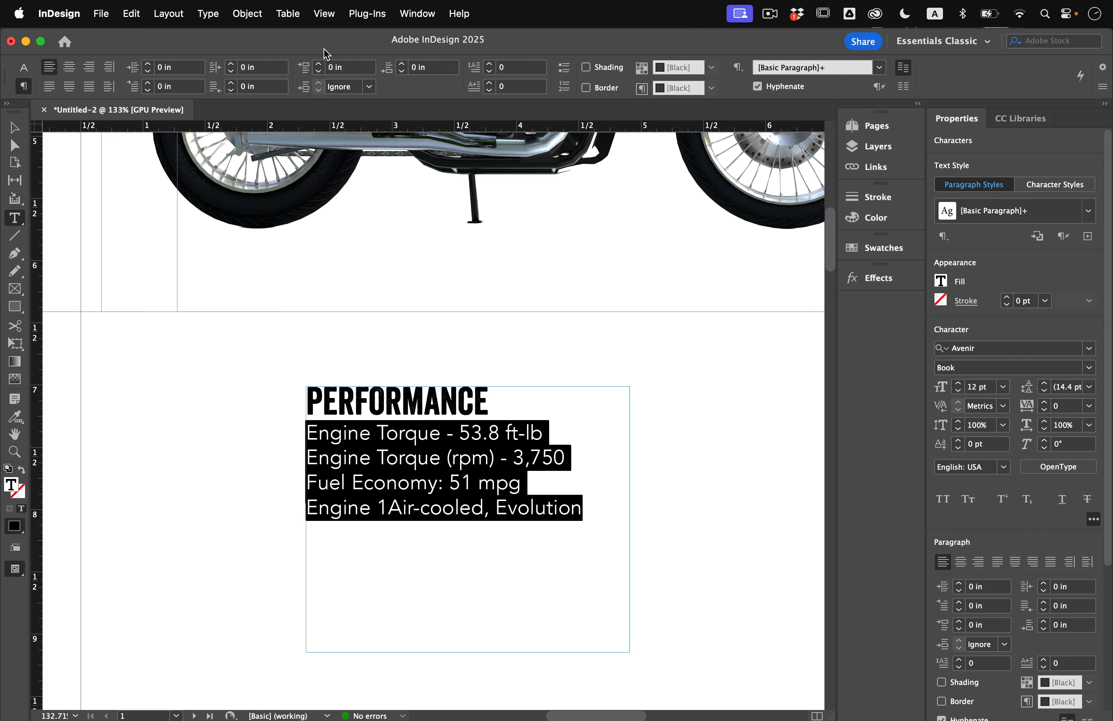
{"action": "left_click", "coordinate": [147, 64]}
{"action": "left_click", "coordinate": [147, 64]}
{"action": "left_click", "coordinate": [147, 64]}
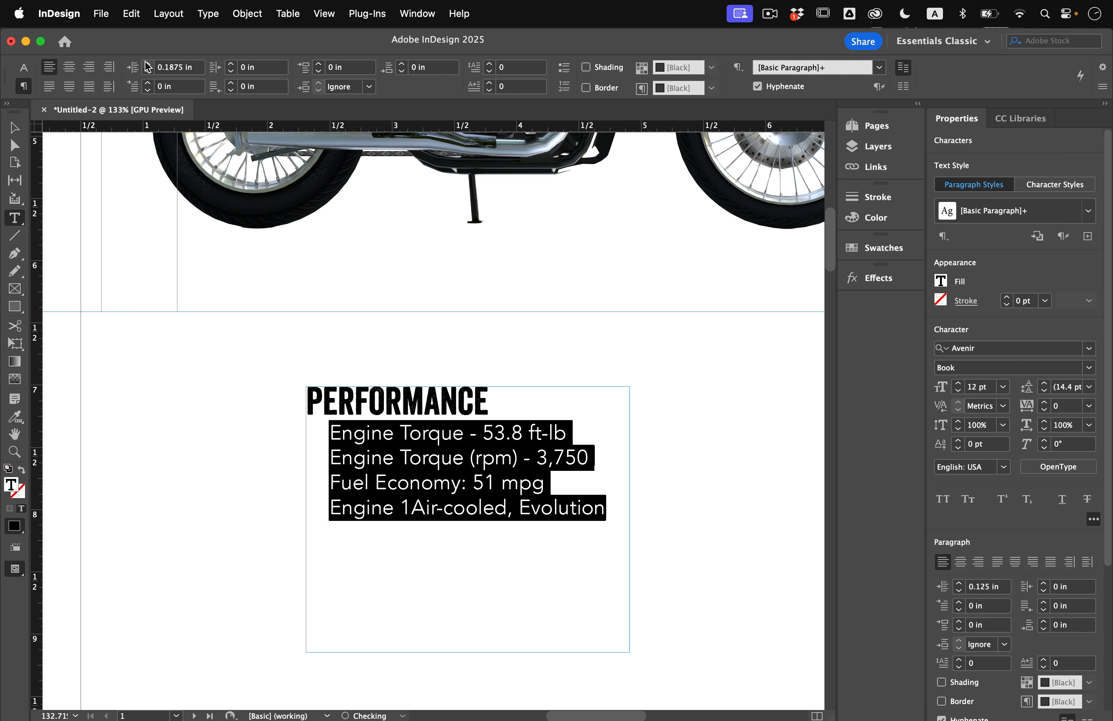
{"action": "left_click", "coordinate": [147, 64]}
{"action": "left_click", "coordinate": [428, 440]}
Shrink the Performance text frame so it closely fits the heading and the four spec lines
{"action": "scroll", "coordinate": [428, 440], "scroll_direction": "down", "scroll_amount": 3}
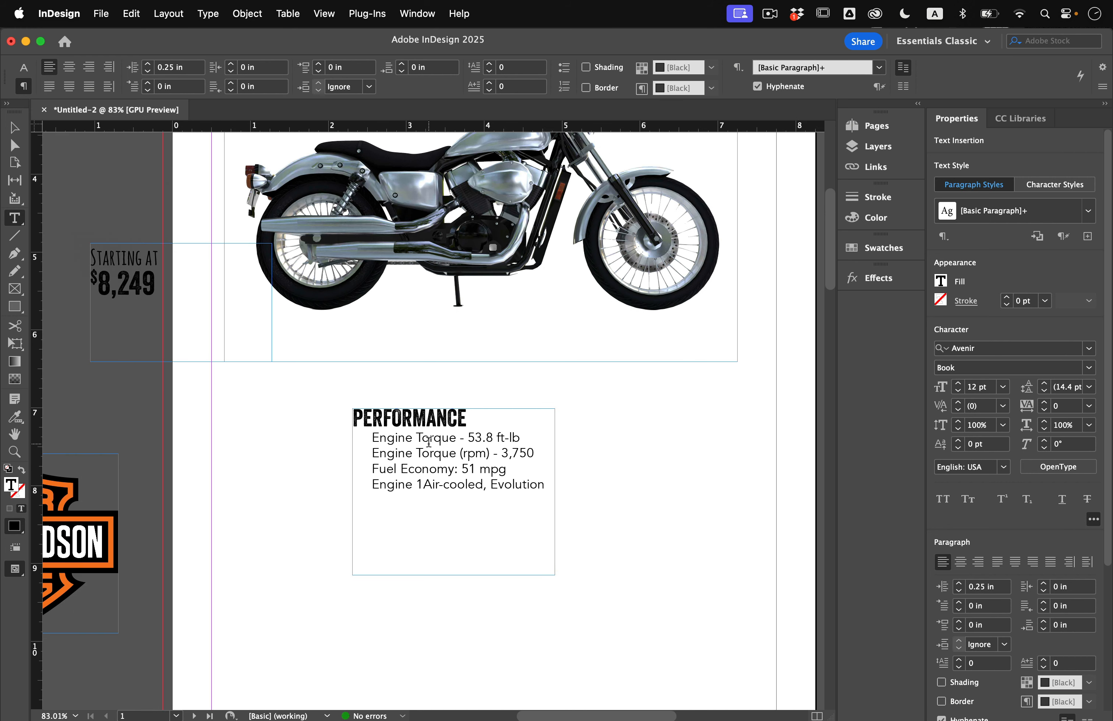
{"action": "left_click", "coordinate": [17, 128]}
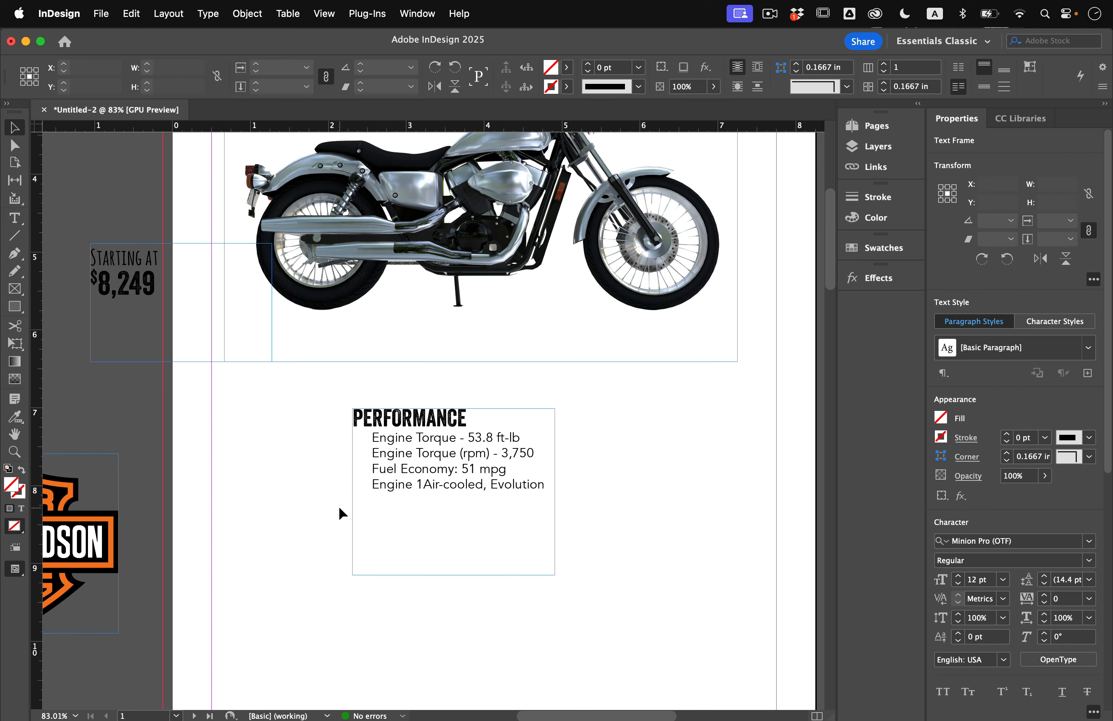
{"action": "left_click", "coordinate": [338, 506]}
{"action": "left_click", "coordinate": [434, 495]}
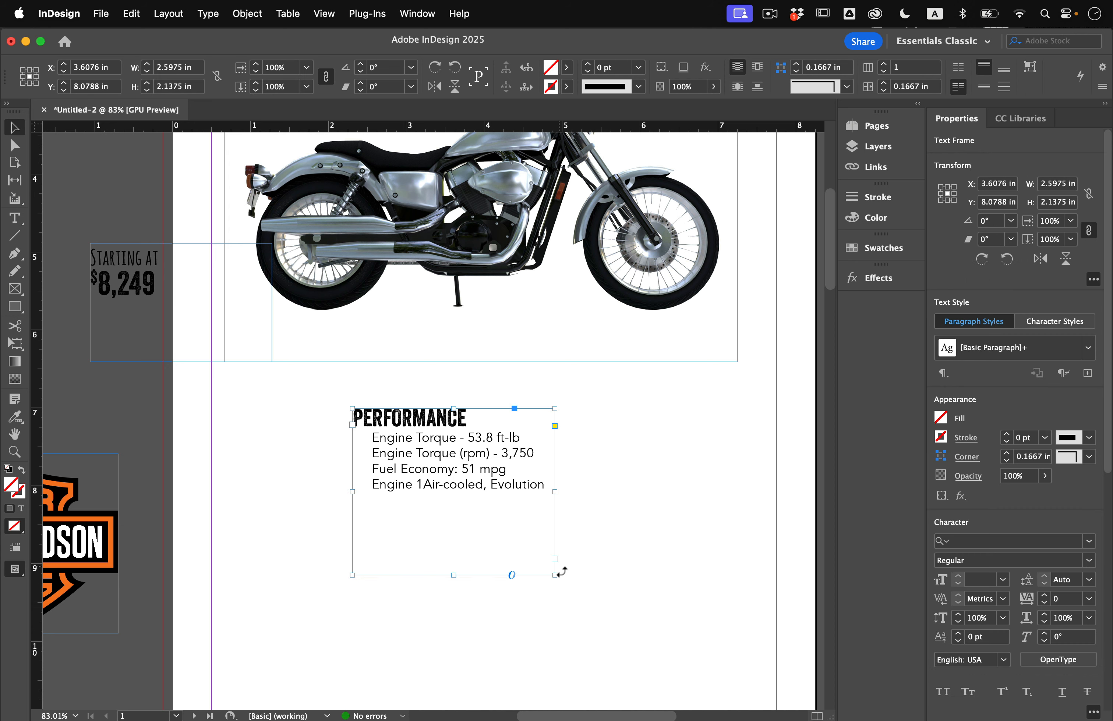
{"action": "left_click_drag", "start_coordinate": [558, 575], "coordinate": [547, 501]}
{"action": "left_click", "coordinate": [572, 553]}
Arrange the price frame and the Performance frame side by side below the motorcycle, with the price on the left
{"action": "scroll", "coordinate": [572, 553], "scroll_direction": "down", "scroll_amount": 5}
{"action": "left_click_drag", "start_coordinate": [324, 422], "coordinate": [432, 512]}
{"action": "left_click", "coordinate": [463, 545]}
{"action": "scroll", "coordinate": [463, 545], "scroll_direction": "down", "scroll_amount": 1}
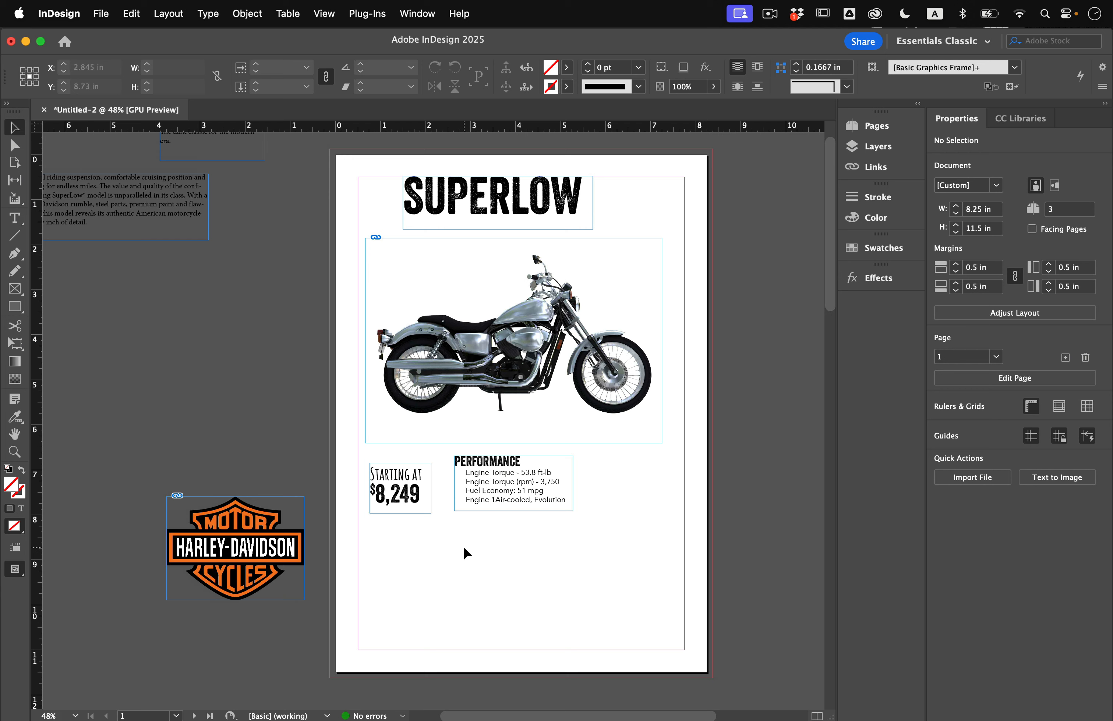
Place the tagline frame at the left margin between title and motorcycle and widen it to 5.765 in so the text fits one line
{"action": "scroll", "coordinate": [462, 545], "scroll_direction": "left", "scroll_amount": 2}
{"action": "left_click", "coordinate": [249, 173]}
{"action": "left_click_drag", "start_coordinate": [249, 173], "coordinate": [447, 280]}
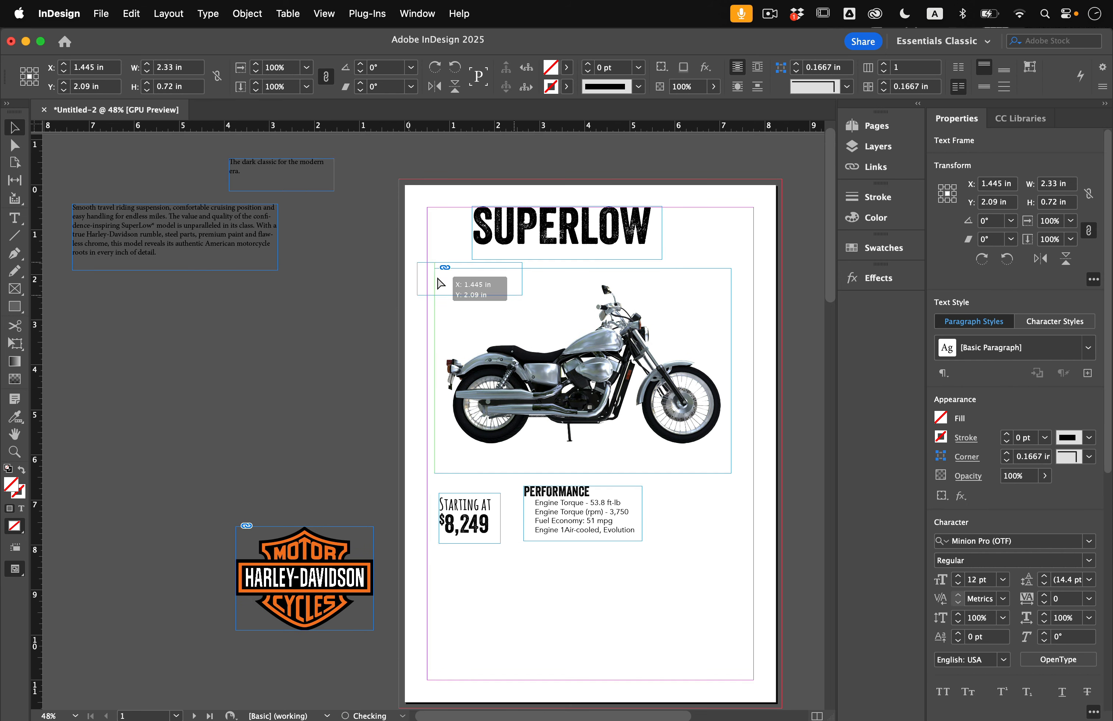
{"action": "left_click_drag", "start_coordinate": [528, 299], "coordinate": [687, 282]}
Set the tagline "The dark classic for the modern era." in Amatic SC Bold
{"action": "scroll", "coordinate": [525, 243], "scroll_direction": "up", "scroll_amount": 5}
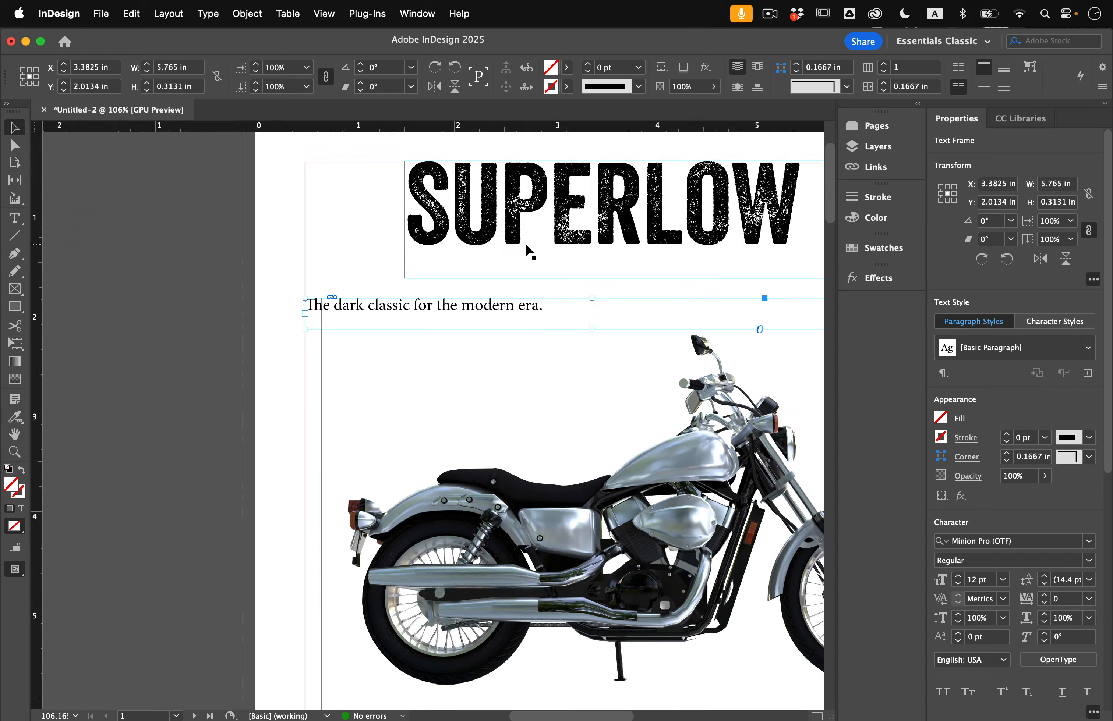
{"action": "scroll", "coordinate": [563, 265], "scroll_direction": "right", "scroll_amount": 1}
{"action": "double_click", "coordinate": [341, 331]}
{"action": "key", "text": "super+a"}
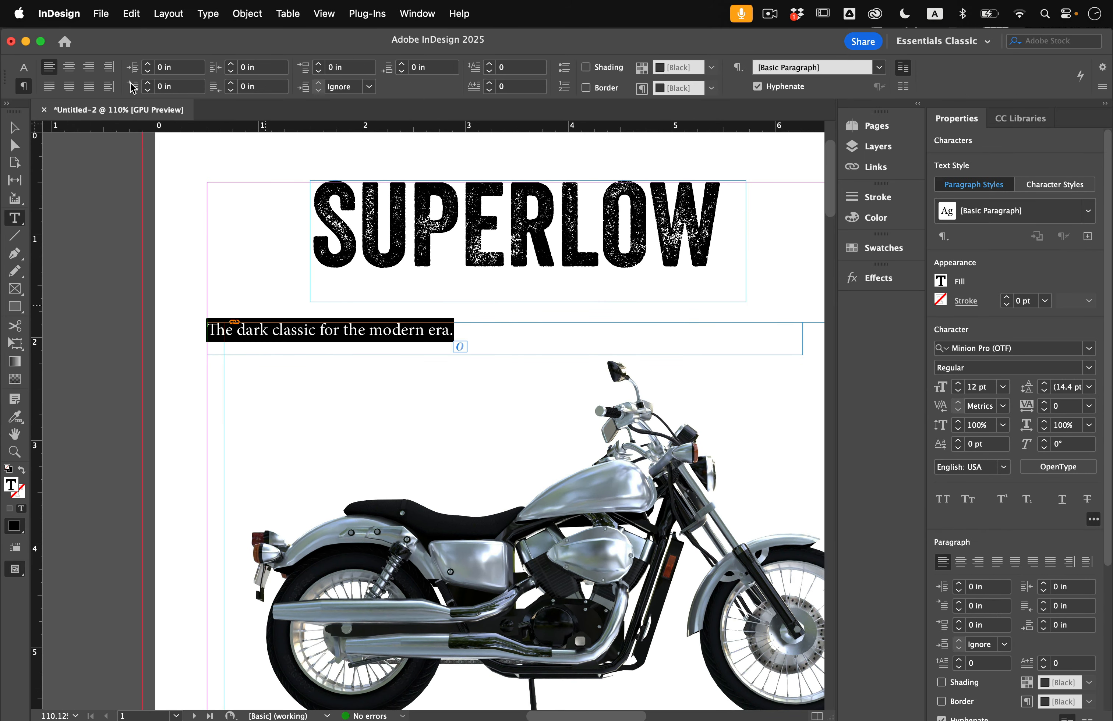
{"action": "left_click", "coordinate": [21, 68]}
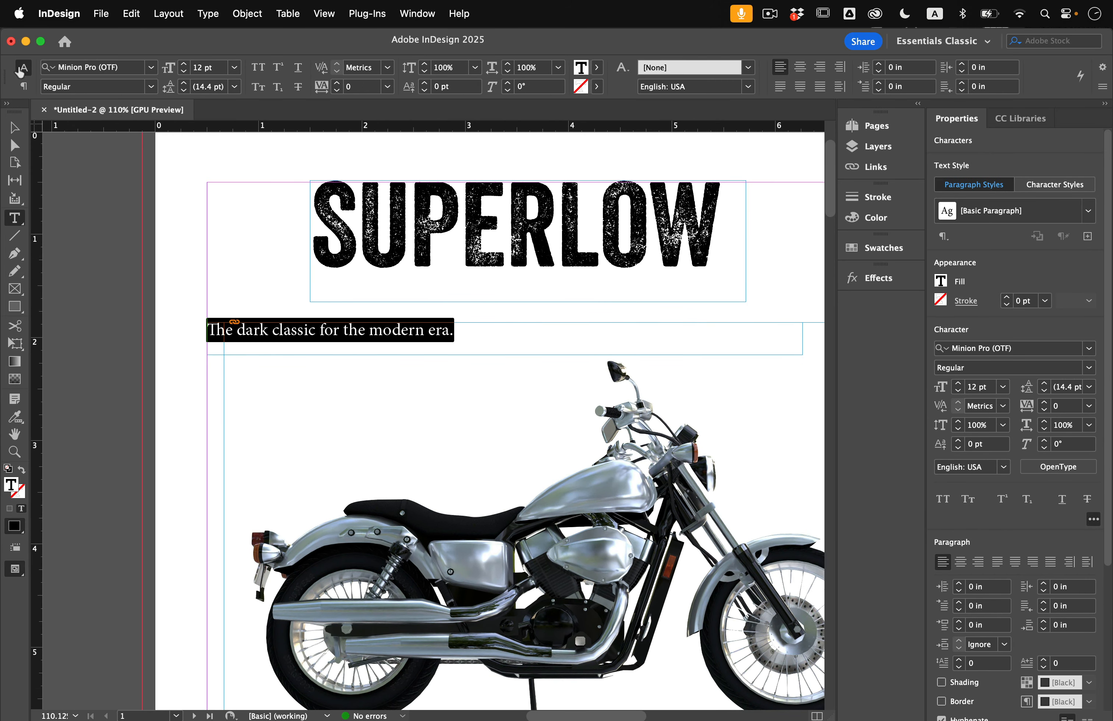
{"action": "left_click", "coordinate": [150, 67]}
{"action": "scroll", "coordinate": [110, 177], "scroll_direction": "up", "scroll_amount": 15}
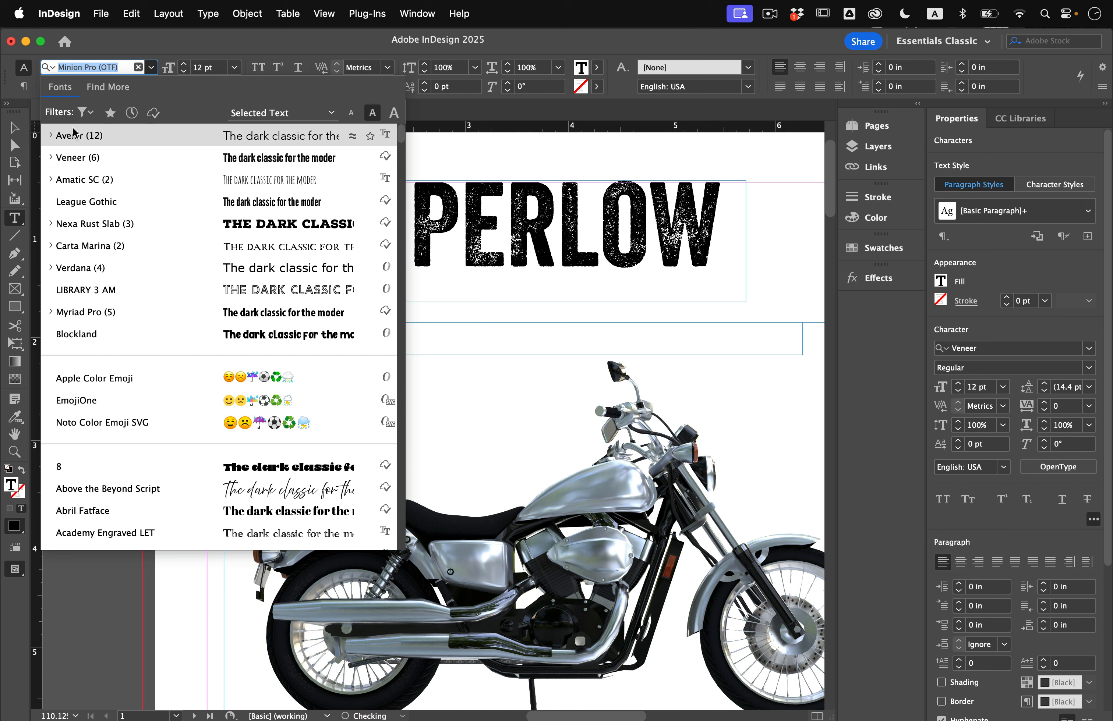
{"action": "left_click", "coordinate": [87, 181]}
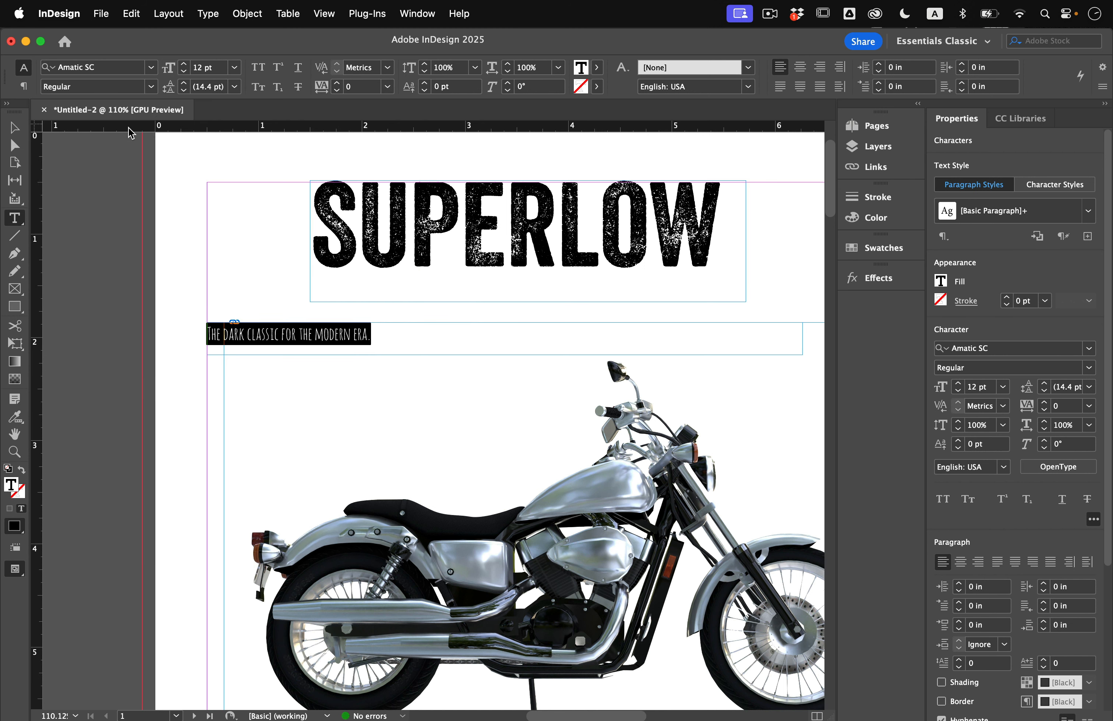
{"action": "left_click", "coordinate": [151, 86]}
{"action": "left_click", "coordinate": [110, 117]}
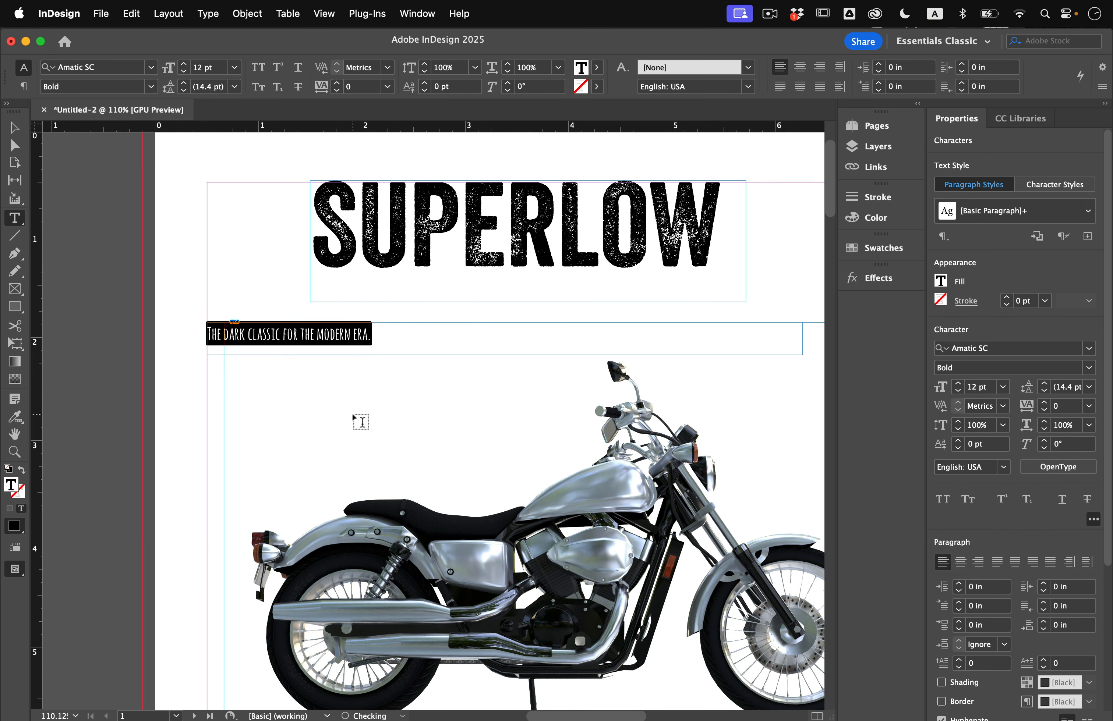
Enlarge the tagline to 20 pt and center it in its frame
{"action": "key", "text": "super+shift+period"}
{"action": "key", "text": "super+shift+period"}
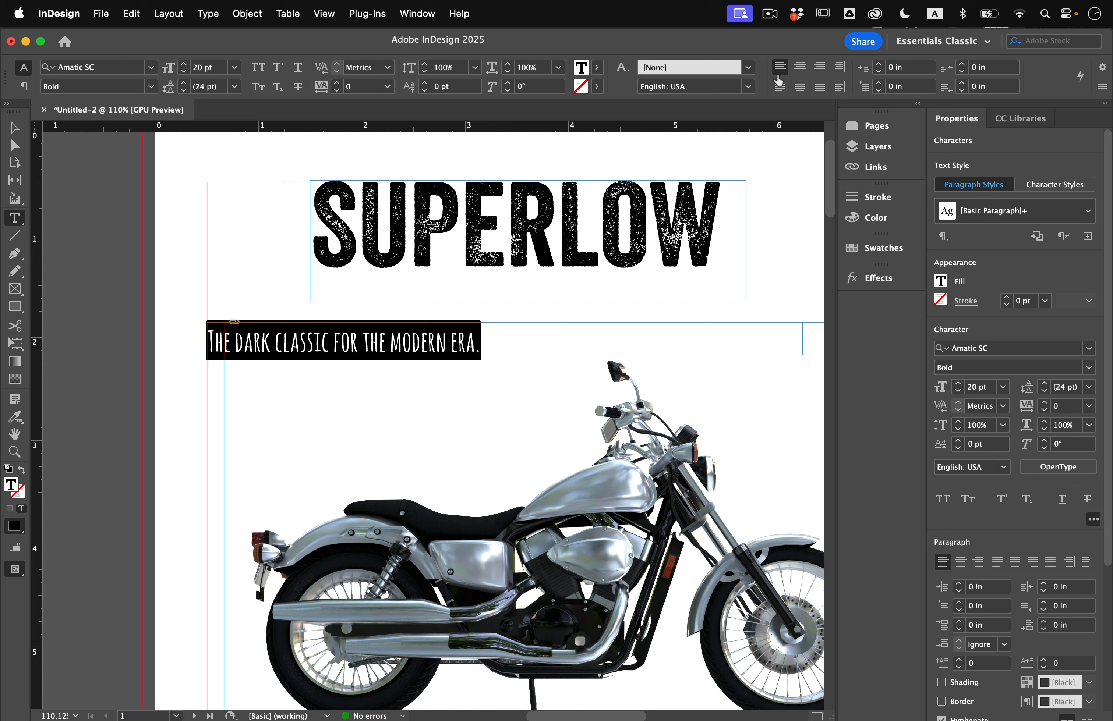
{"action": "left_click", "coordinate": [799, 67]}
{"action": "left_click", "coordinate": [14, 129]}
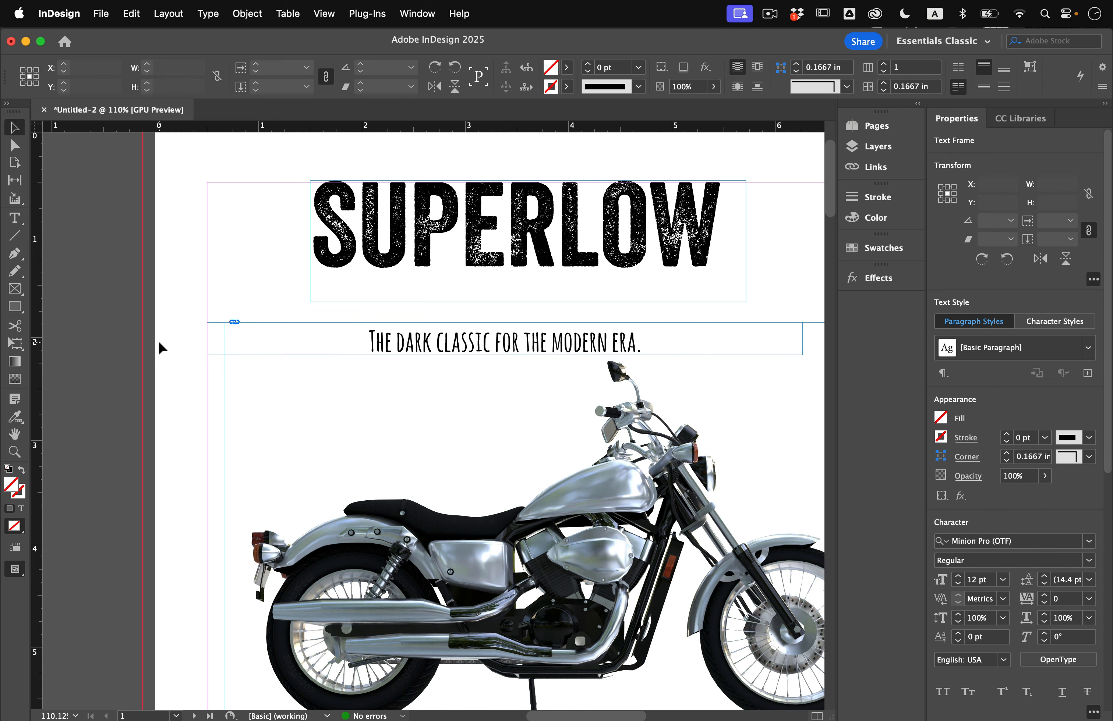
{"action": "left_click", "coordinate": [158, 341]}
{"action": "key", "text": "w"}
{"action": "scroll", "coordinate": [158, 341], "scroll_direction": "down", "scroll_amount": 4}
{"action": "key", "text": "w"}
Move the description paragraph frame from the pasteboard onto the page below the price and Performance text
{"action": "scroll", "coordinate": [159, 341], "scroll_direction": "down", "scroll_amount": 5}
{"action": "scroll", "coordinate": [132, 357], "scroll_direction": "down", "scroll_amount": 1}
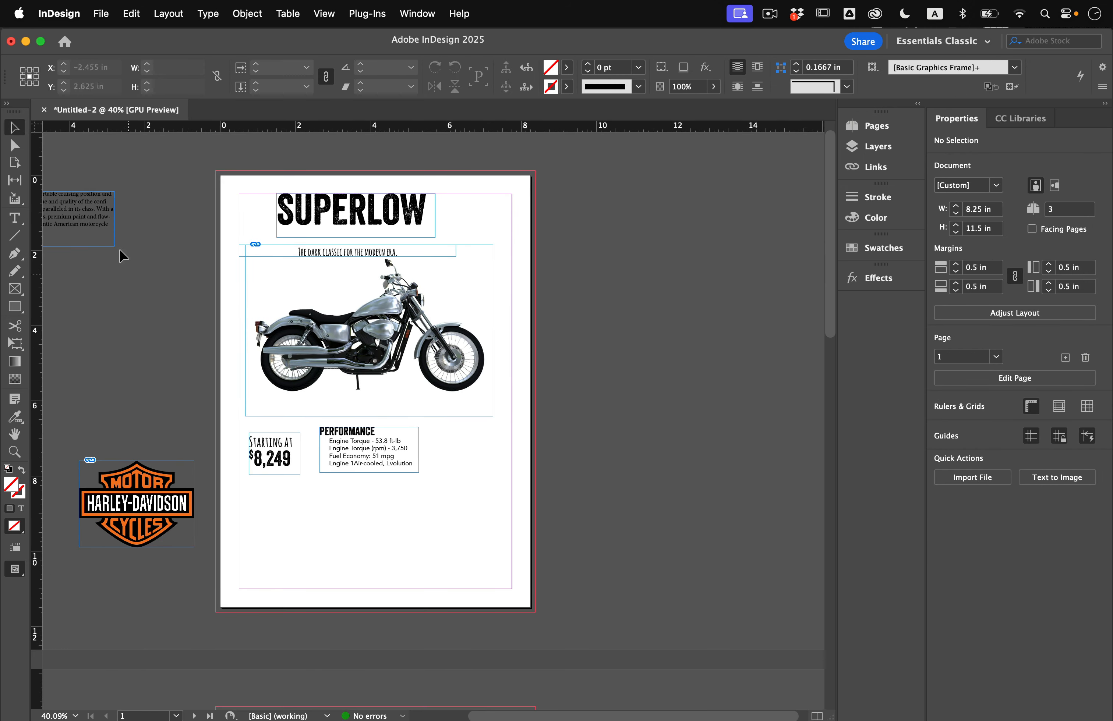
{"action": "left_click_drag", "start_coordinate": [86, 224], "coordinate": [418, 535]}
{"action": "scroll", "coordinate": [414, 528], "scroll_direction": "up", "scroll_amount": 5}
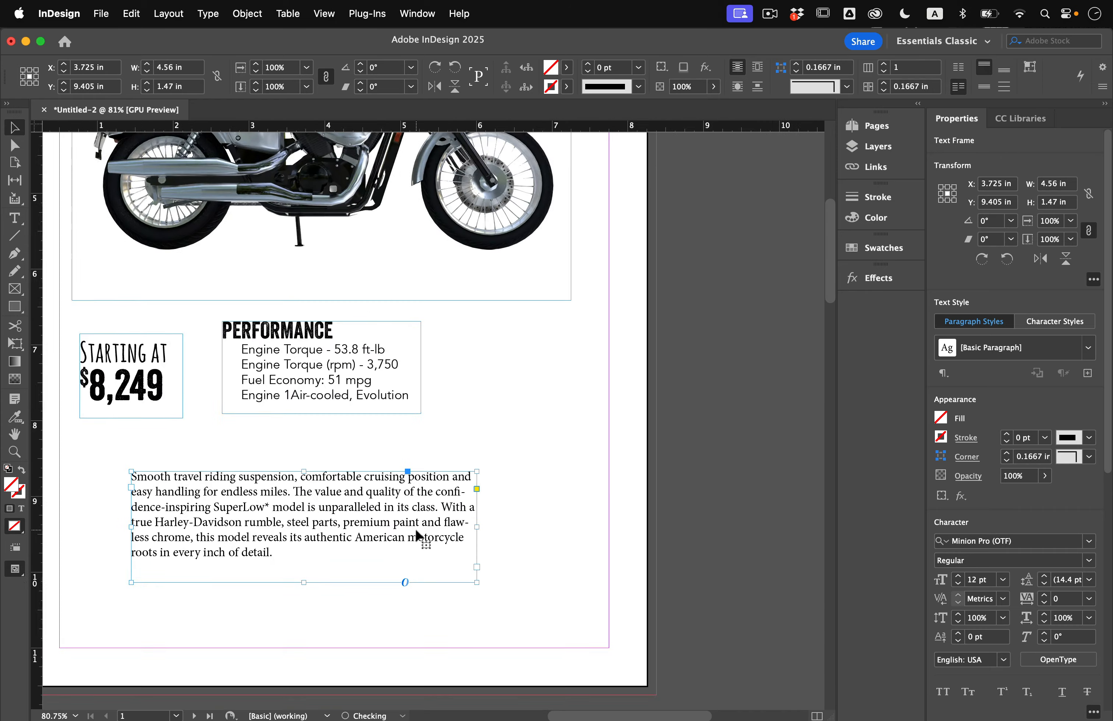
Set the whole description paragraph in Avenir Book
{"action": "key", "text": "Return"}
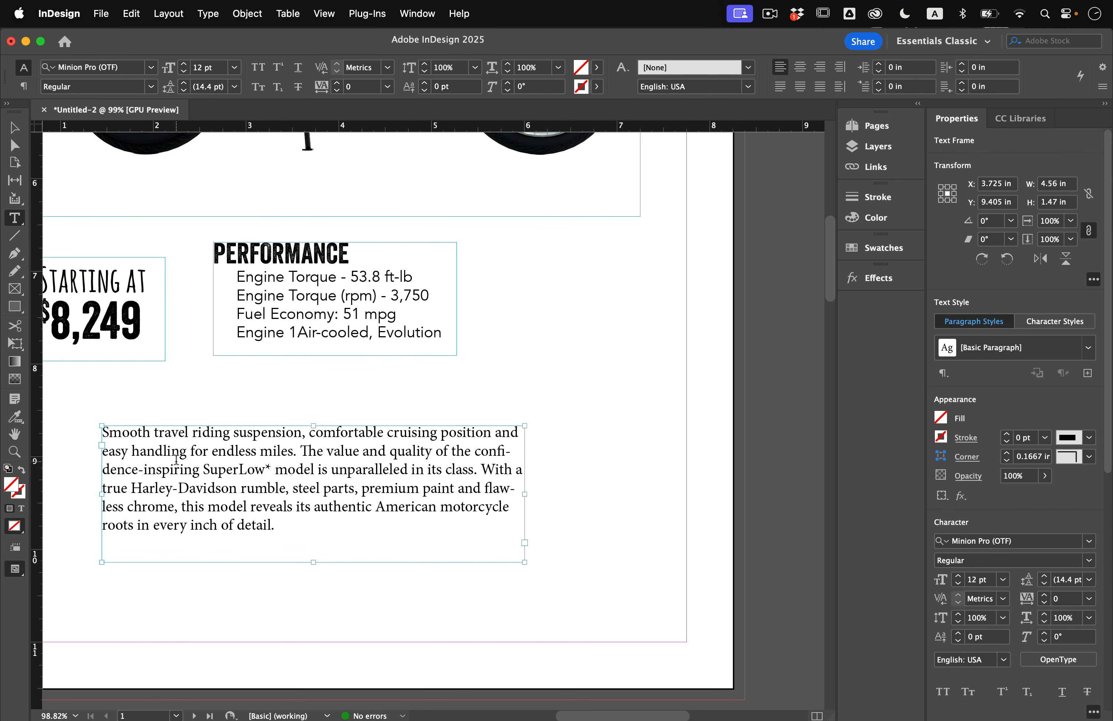
{"action": "key", "text": "super+a"}
{"action": "key", "text": "Right"}
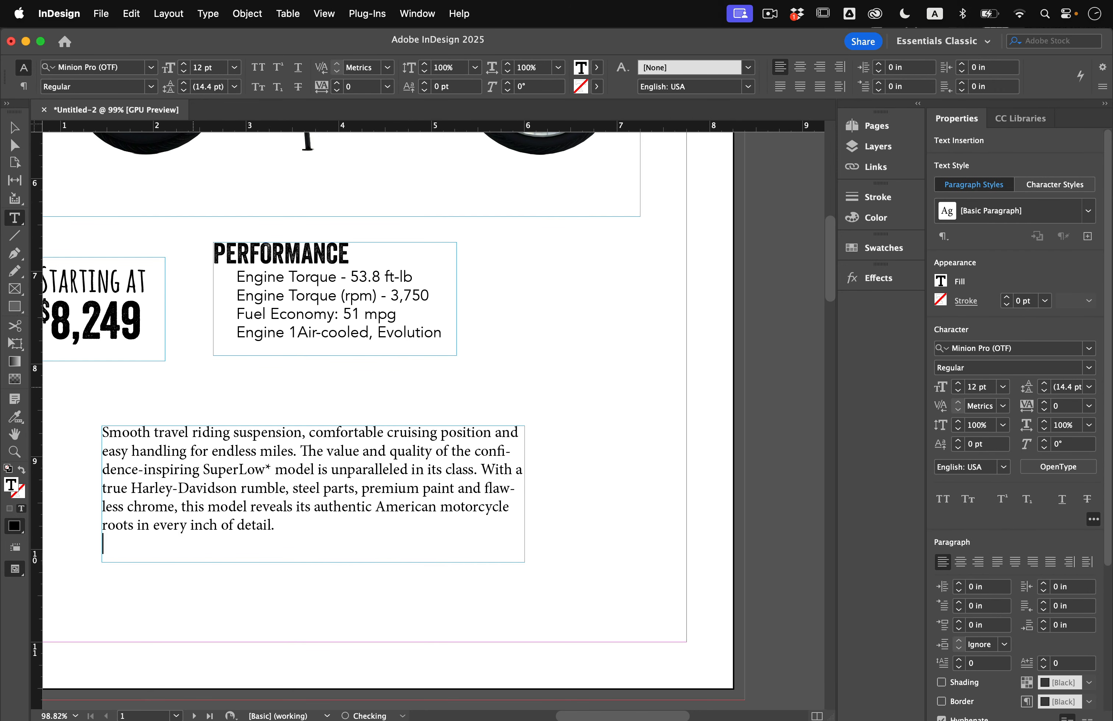
{"action": "key", "text": "super+a"}
{"action": "left_click", "coordinate": [115, 68]}
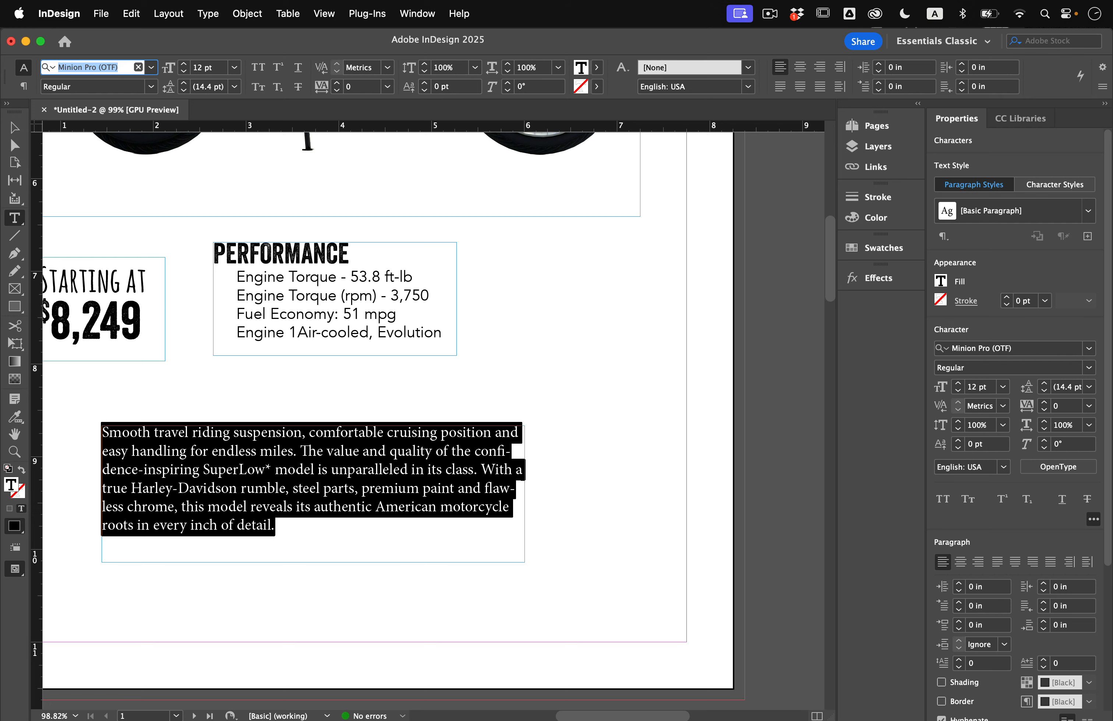
{"action": "type", "text": "av"}
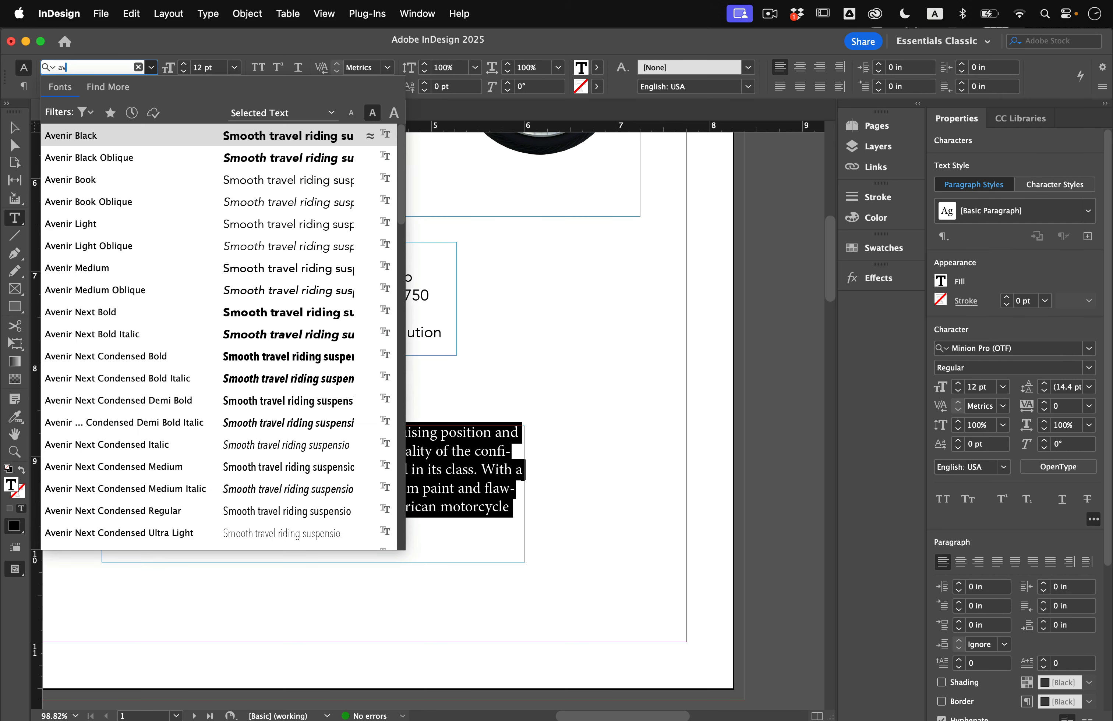
{"action": "key", "text": "Down"}
{"action": "key", "text": "Down"}
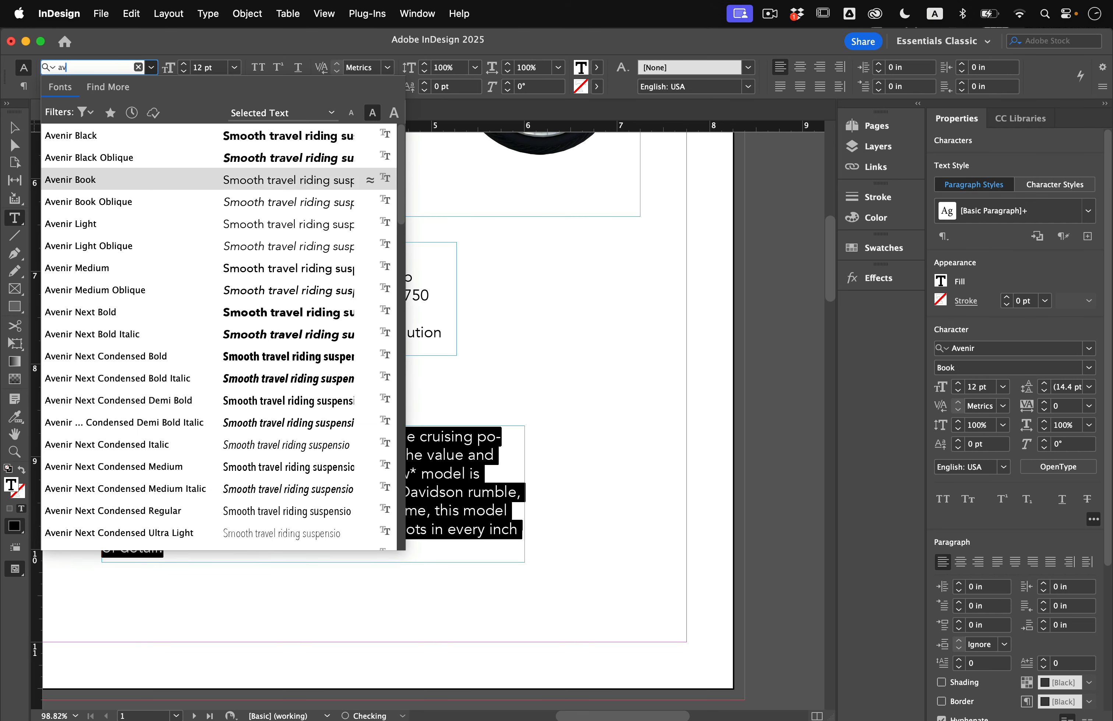
{"action": "key", "text": "Return"}
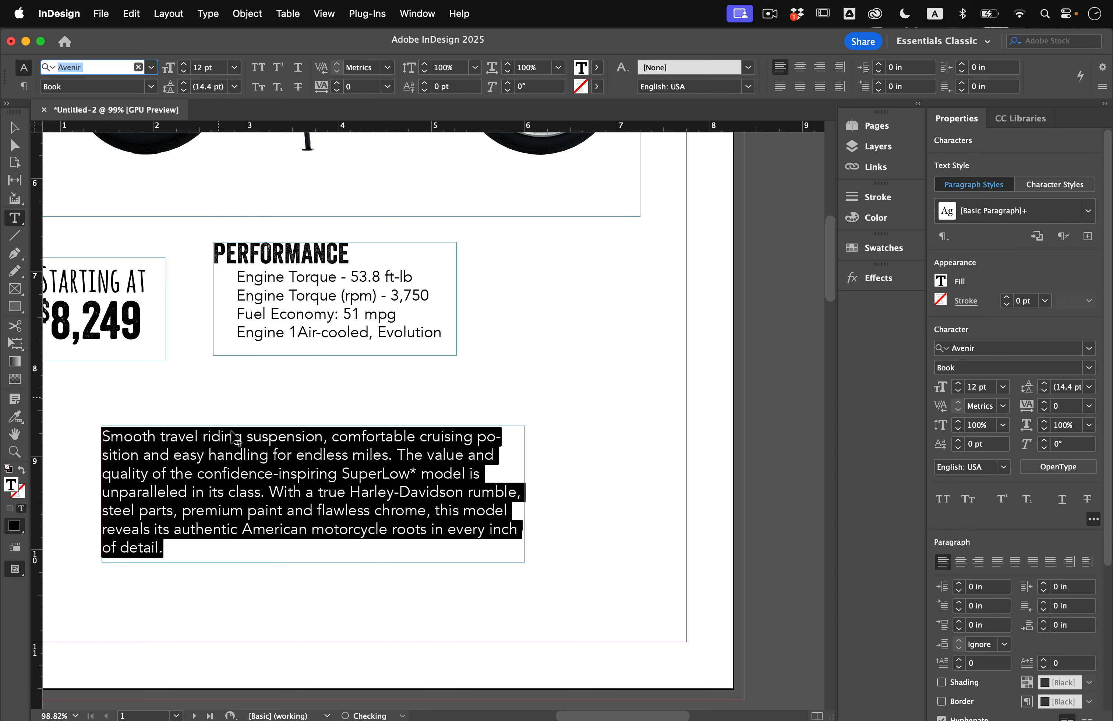
Give the description paragraph a drop cap of one character, two lines high
{"action": "left_click", "coordinate": [14, 129]}
{"action": "scroll", "coordinate": [169, 414], "scroll_direction": "left", "scroll_amount": 3}
{"action": "scroll", "coordinate": [168, 414], "scroll_direction": "down", "scroll_amount": 2}
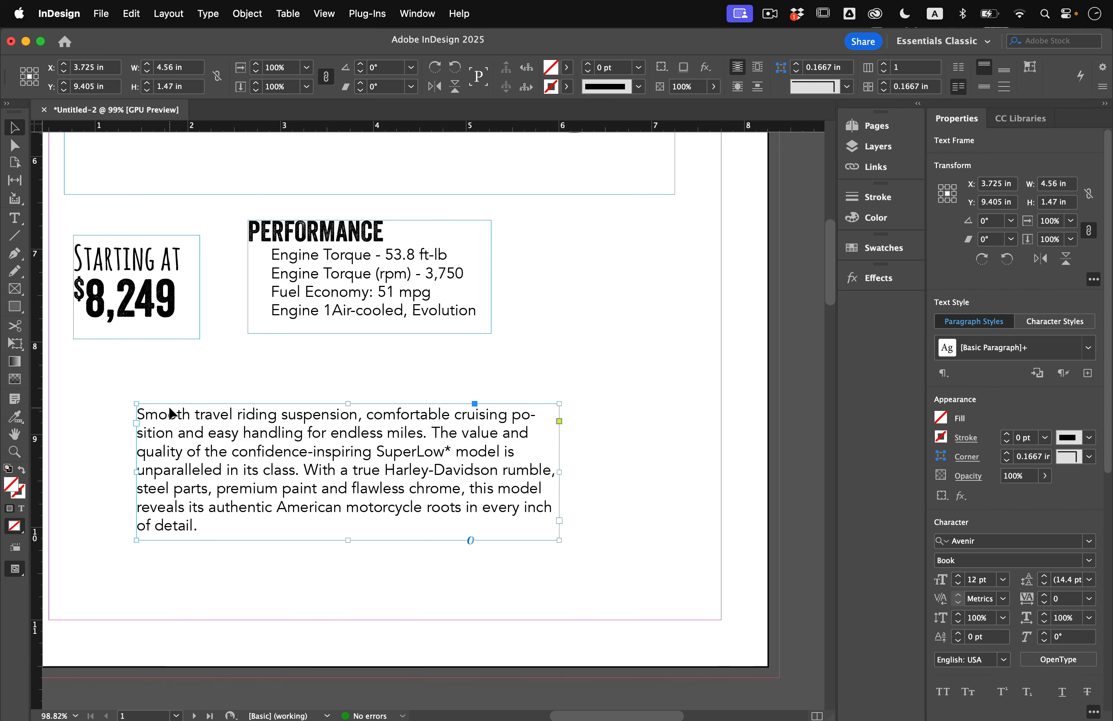
{"action": "double_click", "coordinate": [486, 461]}
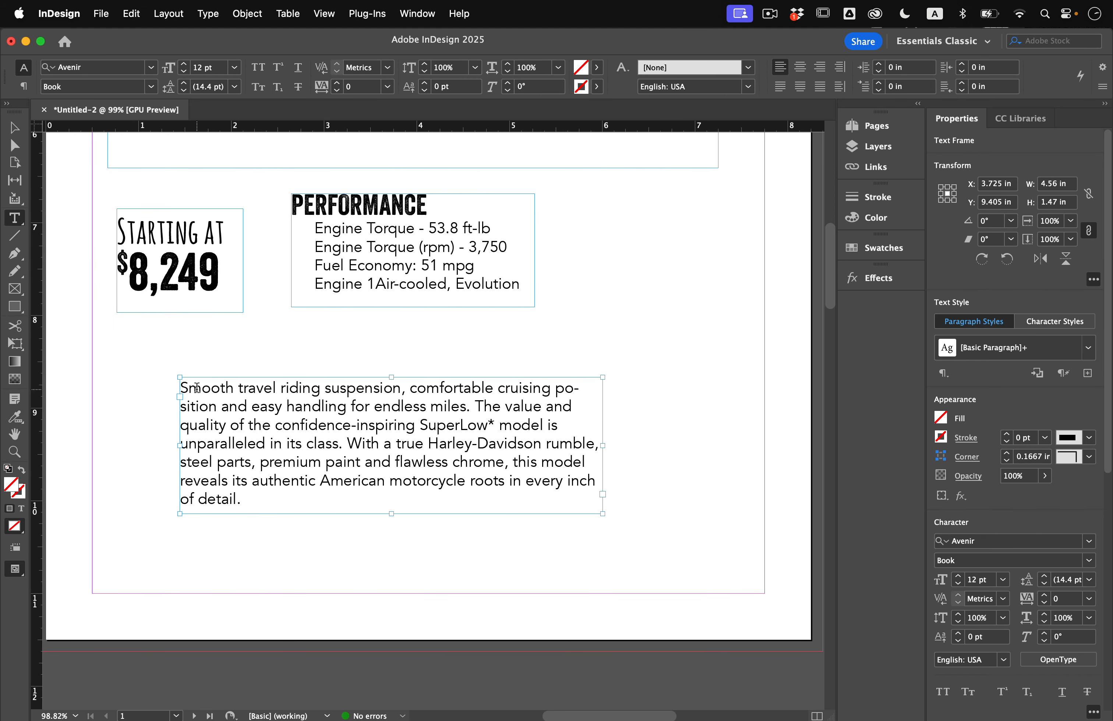
{"action": "left_click_drag", "start_coordinate": [184, 388], "coordinate": [177, 389]}
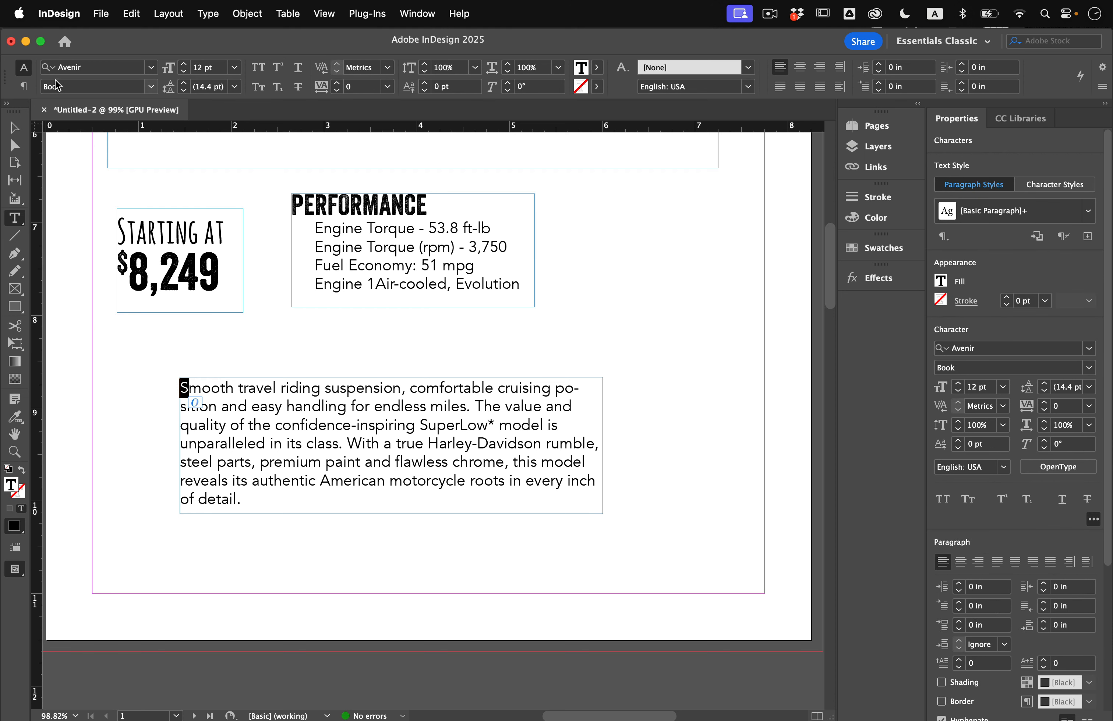
{"action": "left_click", "coordinate": [24, 86]}
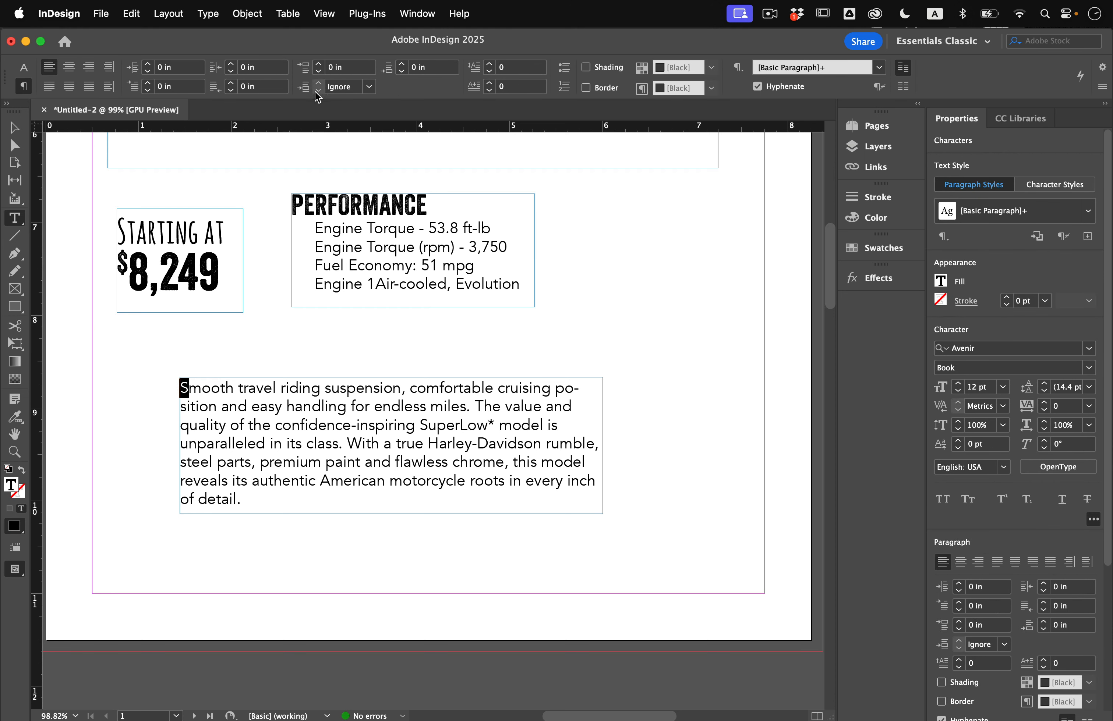
{"action": "left_click", "coordinate": [489, 66]}
{"action": "left_click", "coordinate": [490, 66]}
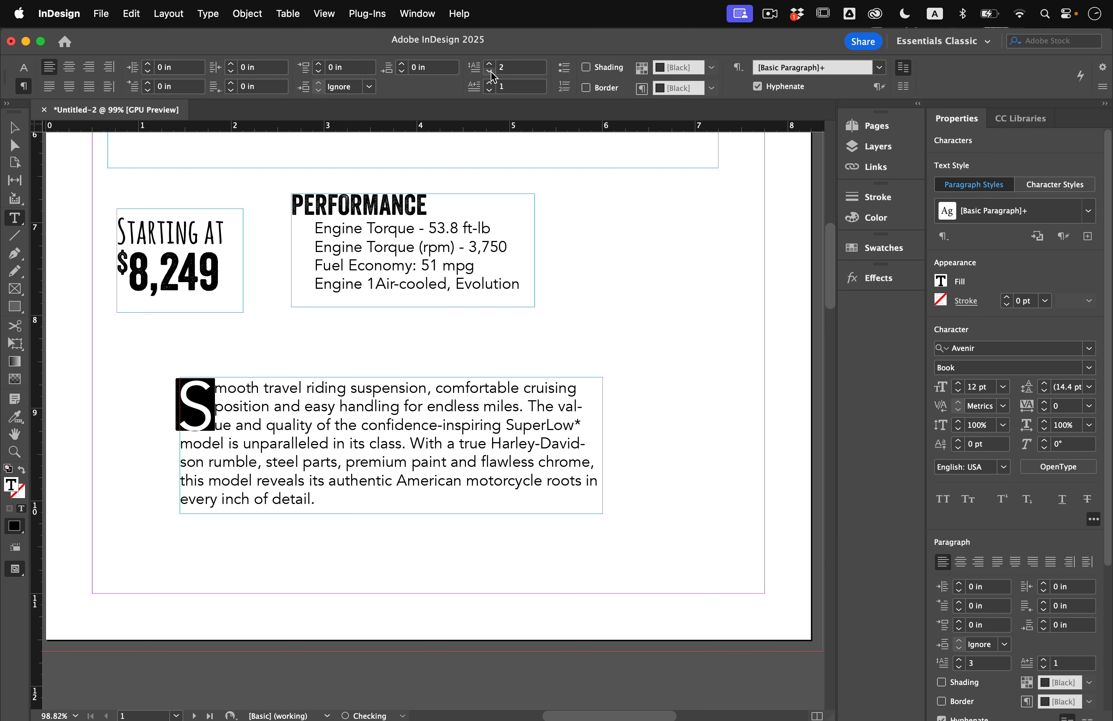
Set the description's drop cap "S" in the Veneer font and deselect the frame
{"action": "left_click", "coordinate": [24, 69]}
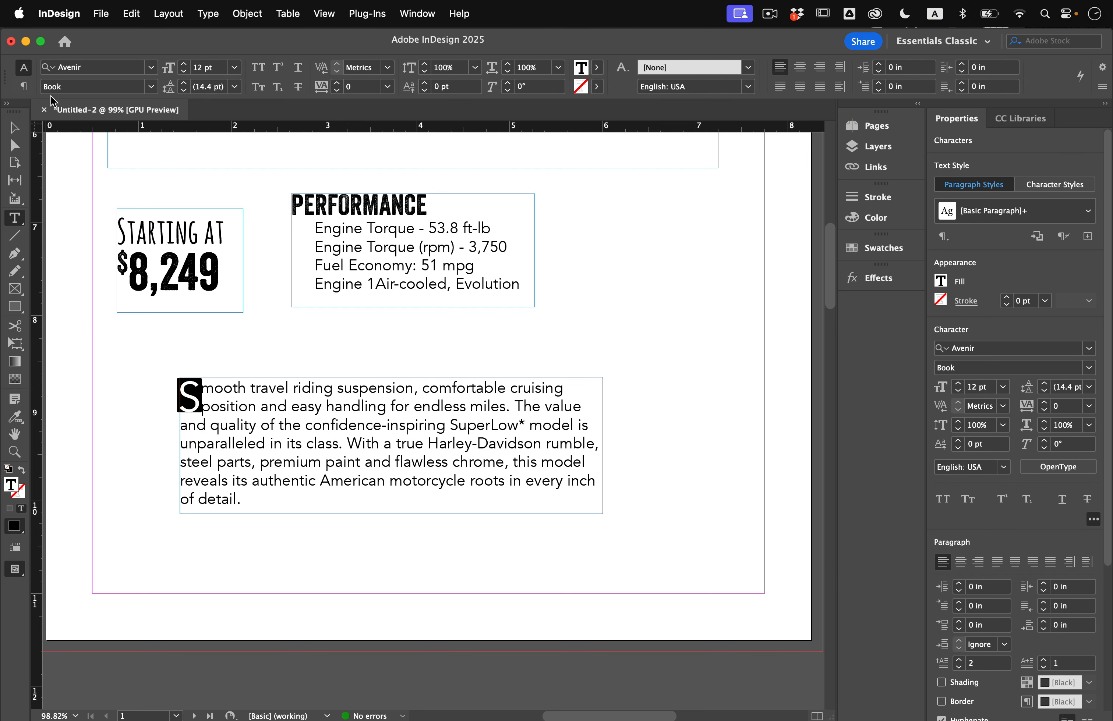
{"action": "left_click", "coordinate": [152, 67]}
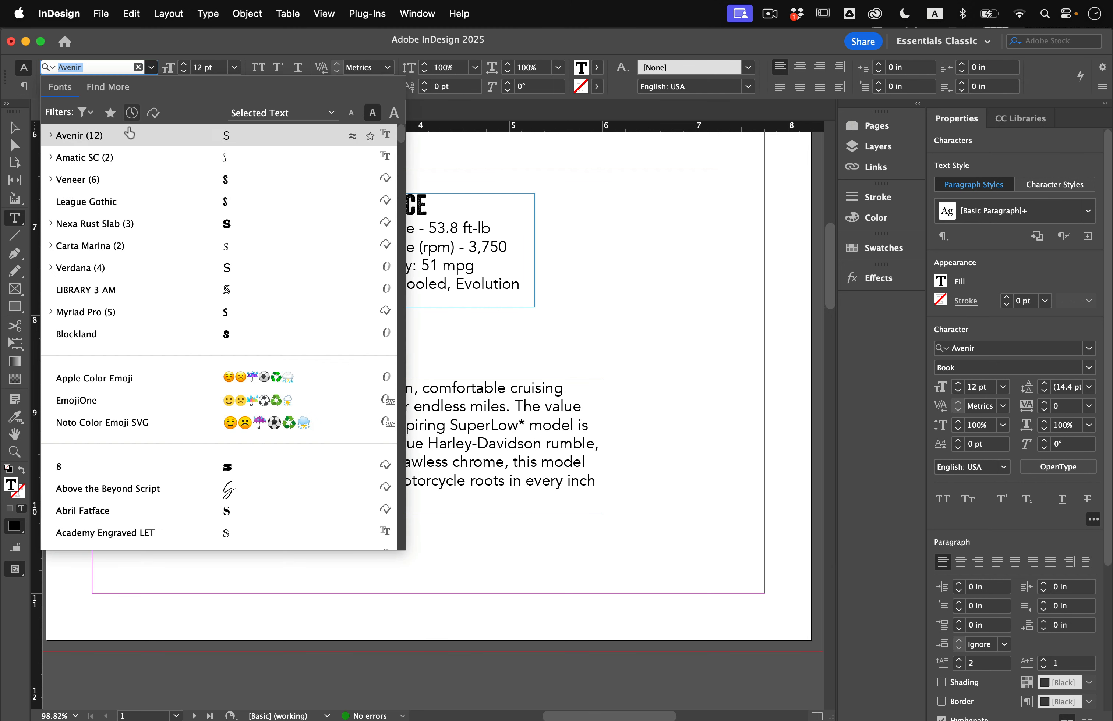
{"action": "left_click", "coordinate": [75, 188]}
{"action": "left_click", "coordinate": [220, 464]}
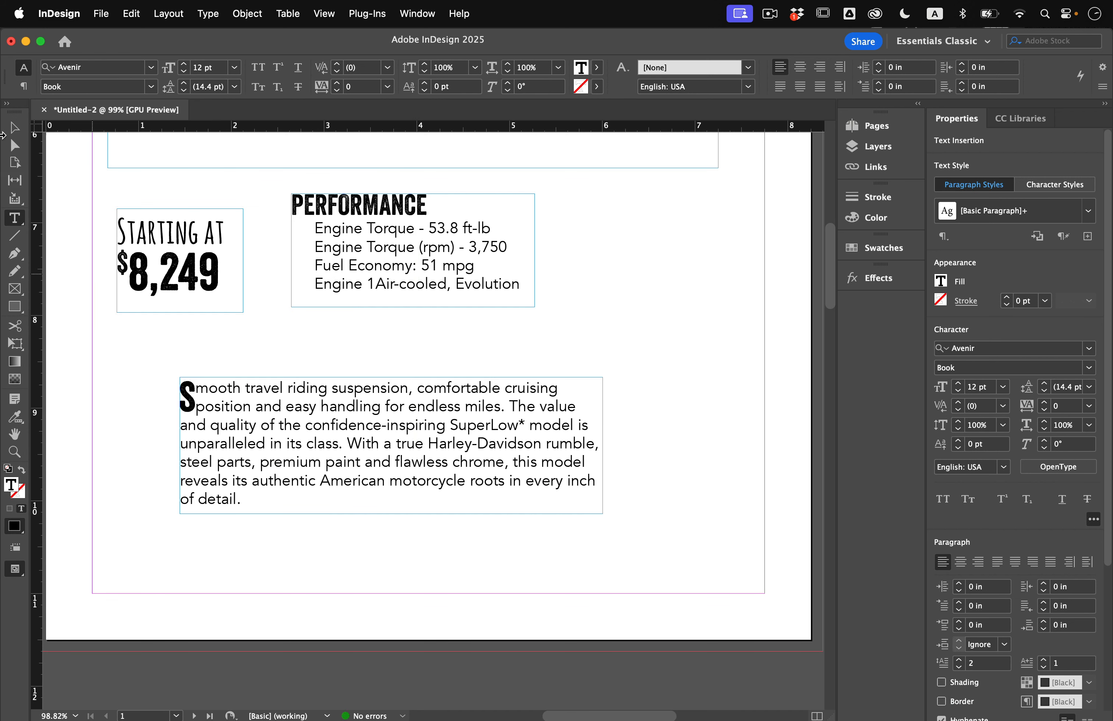
{"action": "left_click", "coordinate": [15, 126]}
{"action": "left_click", "coordinate": [149, 397]}
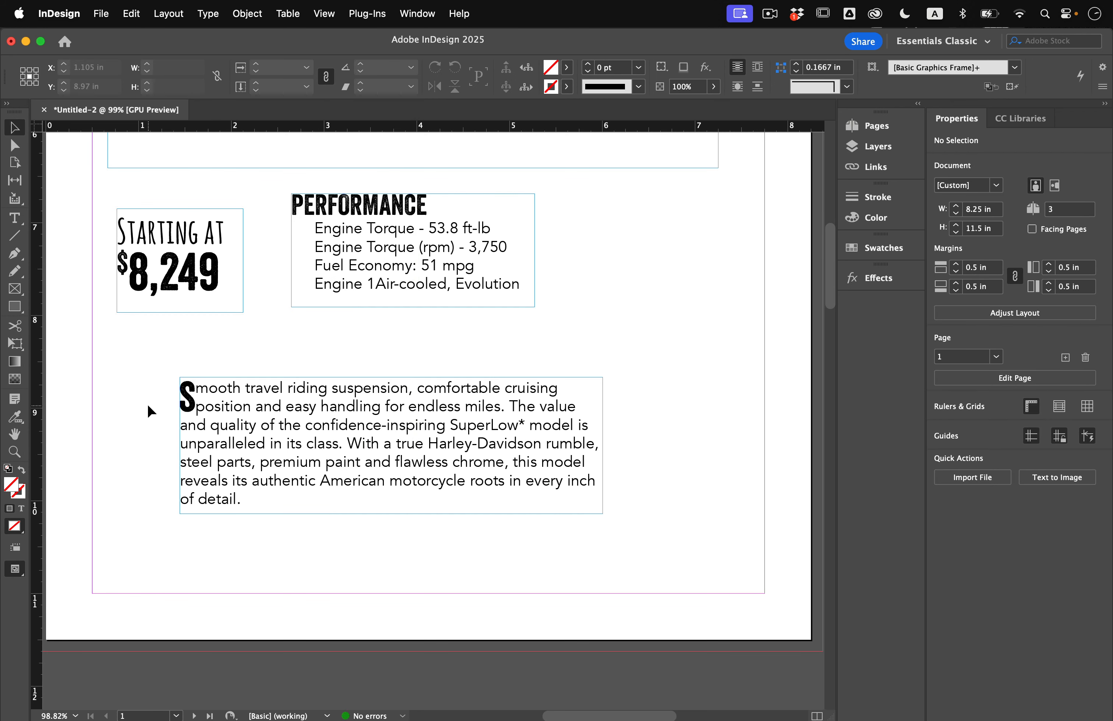
{"action": "scroll", "coordinate": [146, 424], "scroll_direction": "down", "scroll_amount": 5}
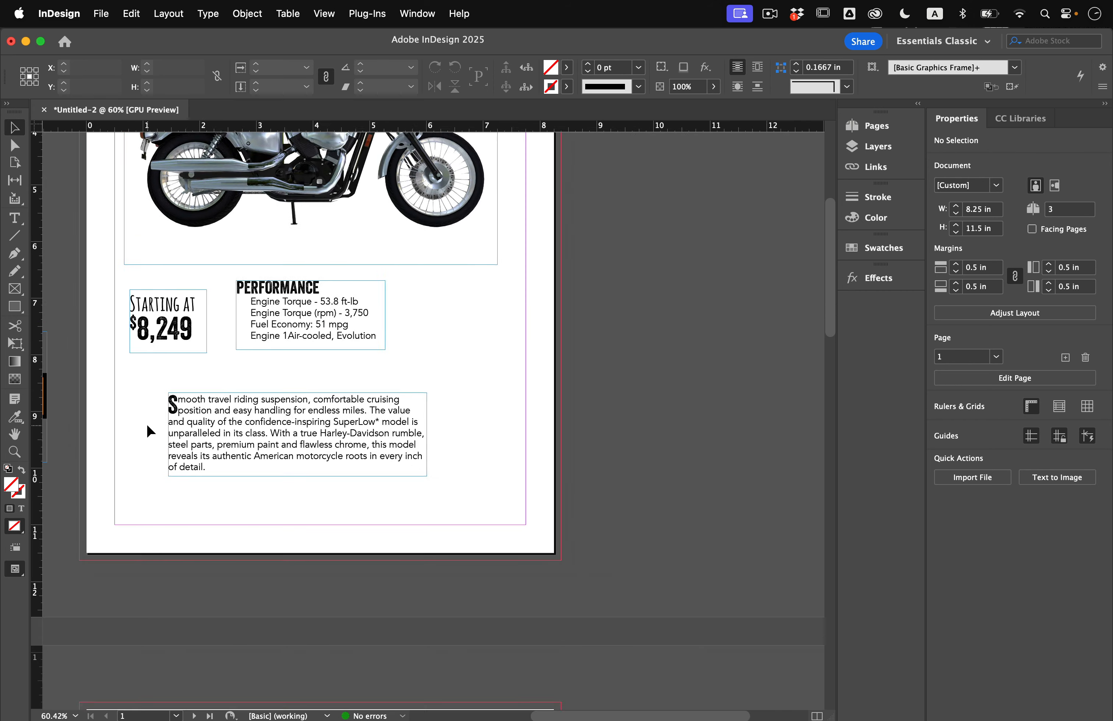
{"action": "scroll", "coordinate": [149, 429], "scroll_direction": "left", "scroll_amount": 5}
{"action": "scroll", "coordinate": [149, 429], "scroll_direction": "up", "scroll_amount": 3}
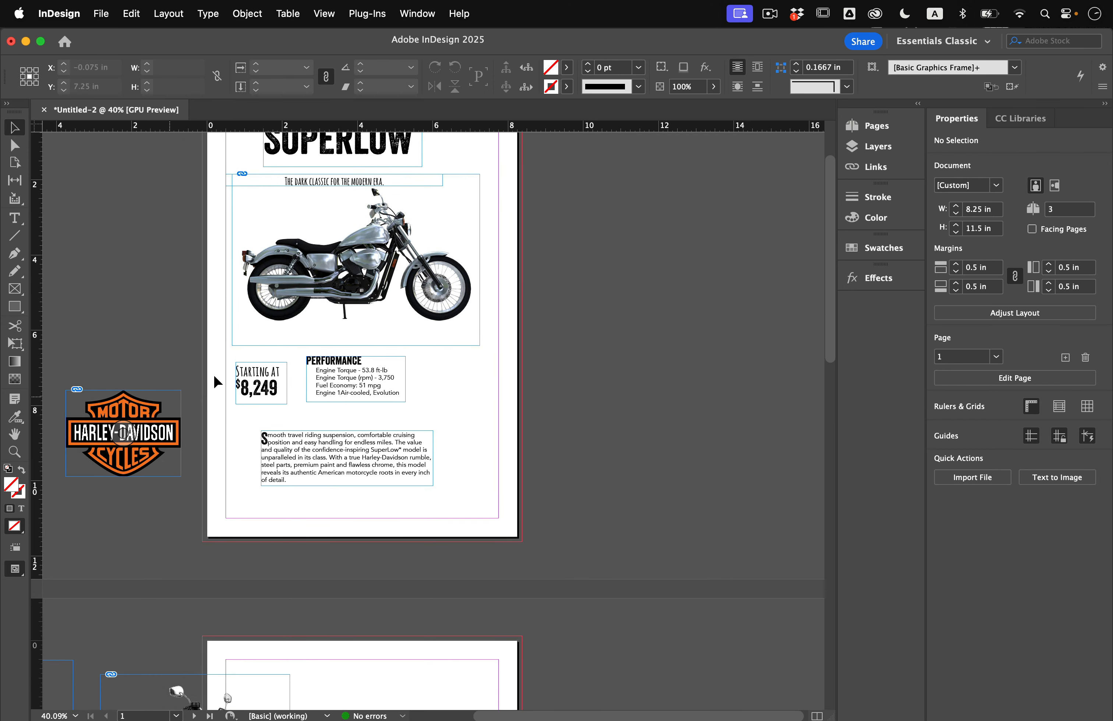
{"action": "scroll", "coordinate": [215, 376], "scroll_direction": "down", "scroll_amount": 1}
{"action": "scroll", "coordinate": [215, 376], "scroll_direction": "right", "scroll_amount": 1}
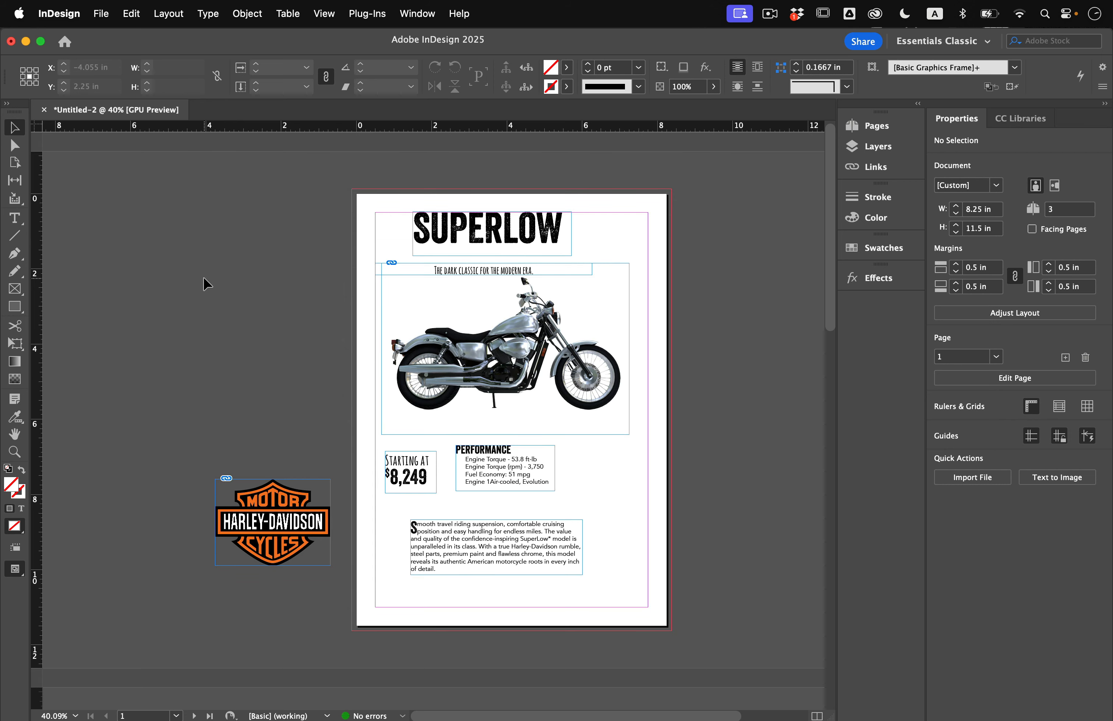
{"action": "scroll", "coordinate": [272, 373], "scroll_direction": "down", "scroll_amount": 10}
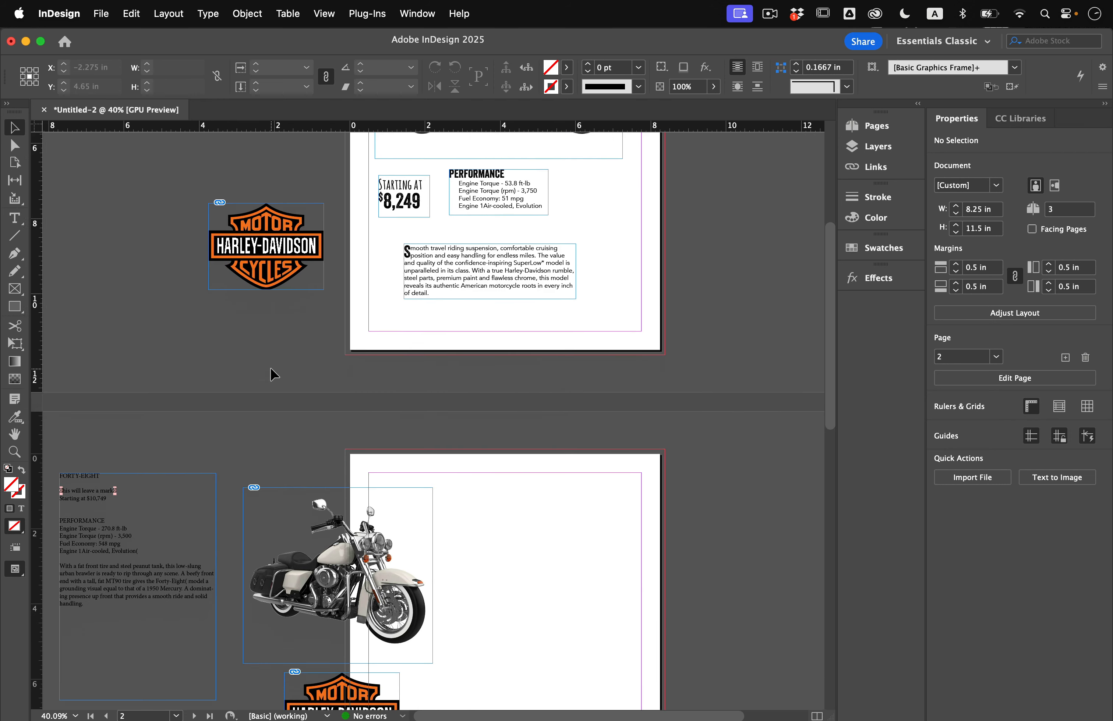
{"action": "scroll", "coordinate": [359, 409], "scroll_direction": "up", "scroll_amount": 10}
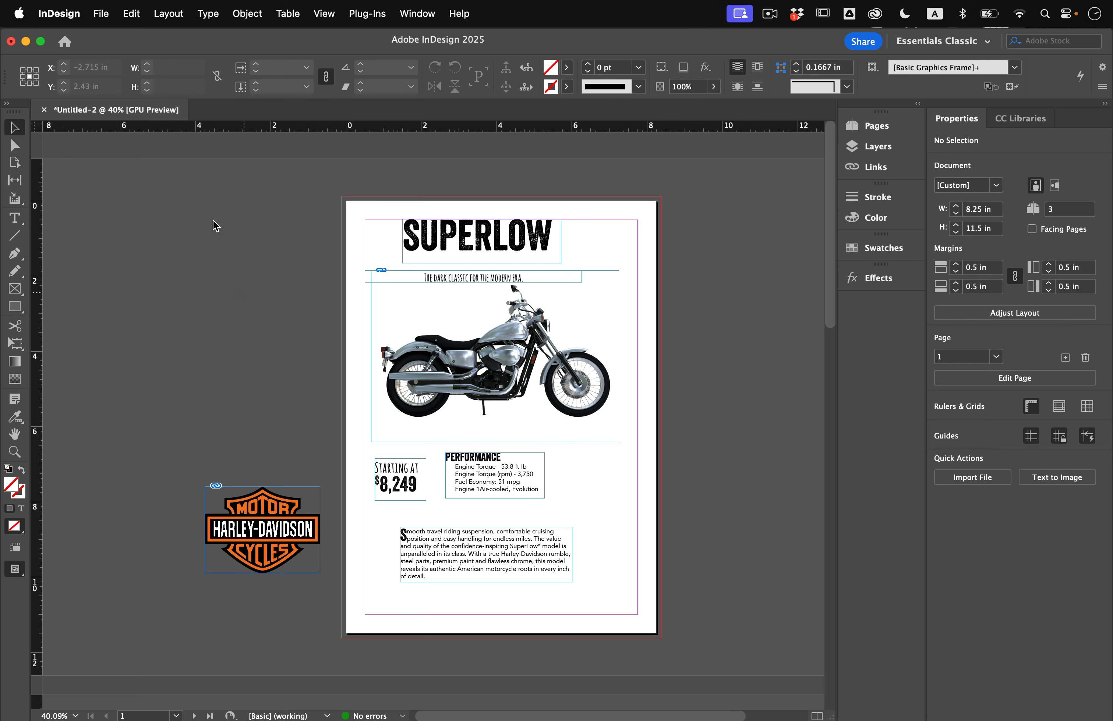
Start placing an image and browse to the Extra Images folder
{"action": "key", "text": "super+d"}
{"action": "left_click", "coordinate": [588, 159]}
{"action": "left_click", "coordinate": [589, 172]}
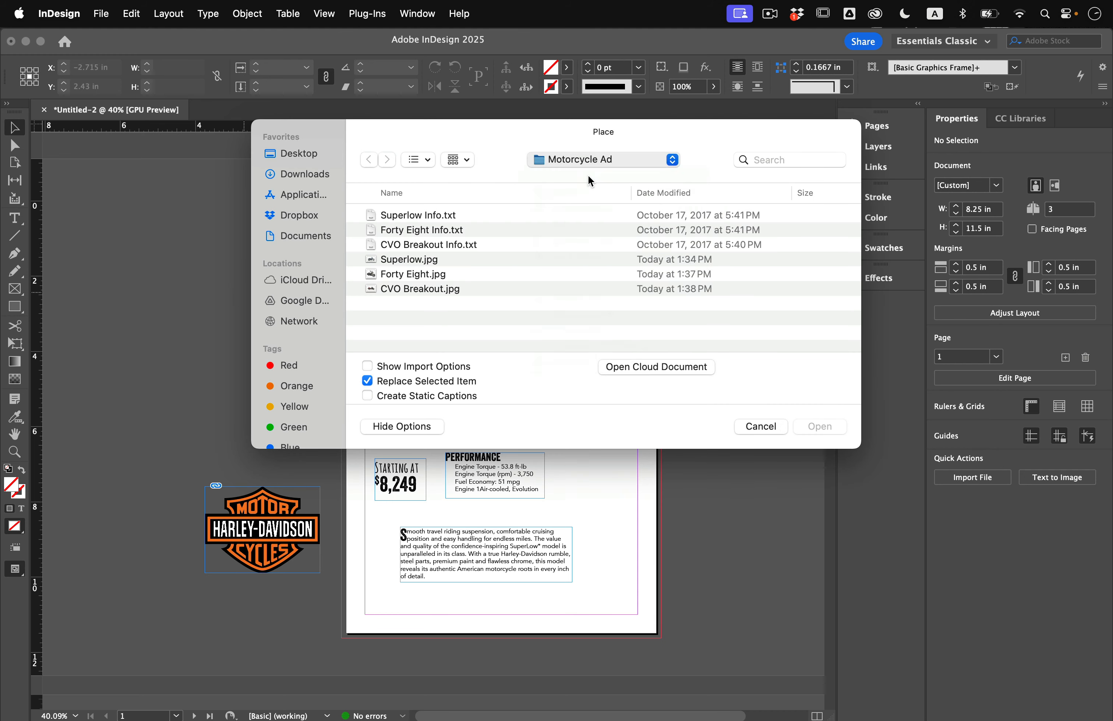
{"action": "double_click", "coordinate": [412, 260]}
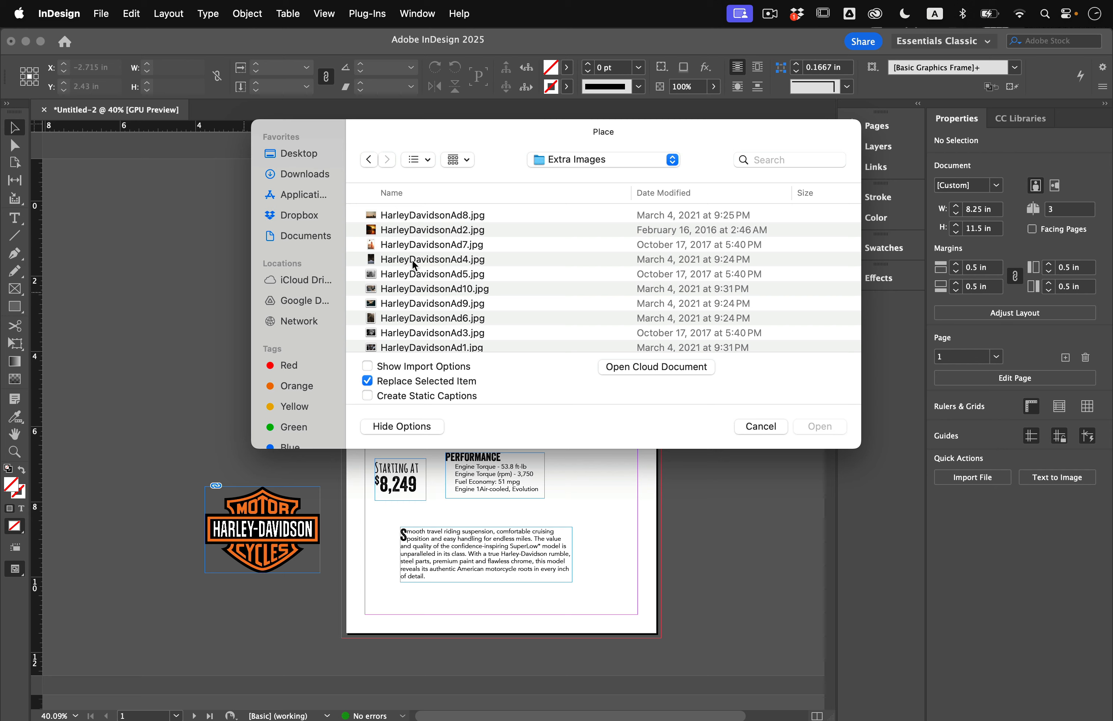
Preview the HarleyDavidsonAd photos in the Extra Images folder one after another to compare their colors
{"action": "left_click", "coordinate": [416, 216]}
{"action": "key", "text": "space"}
{"action": "key", "text": "Down"}
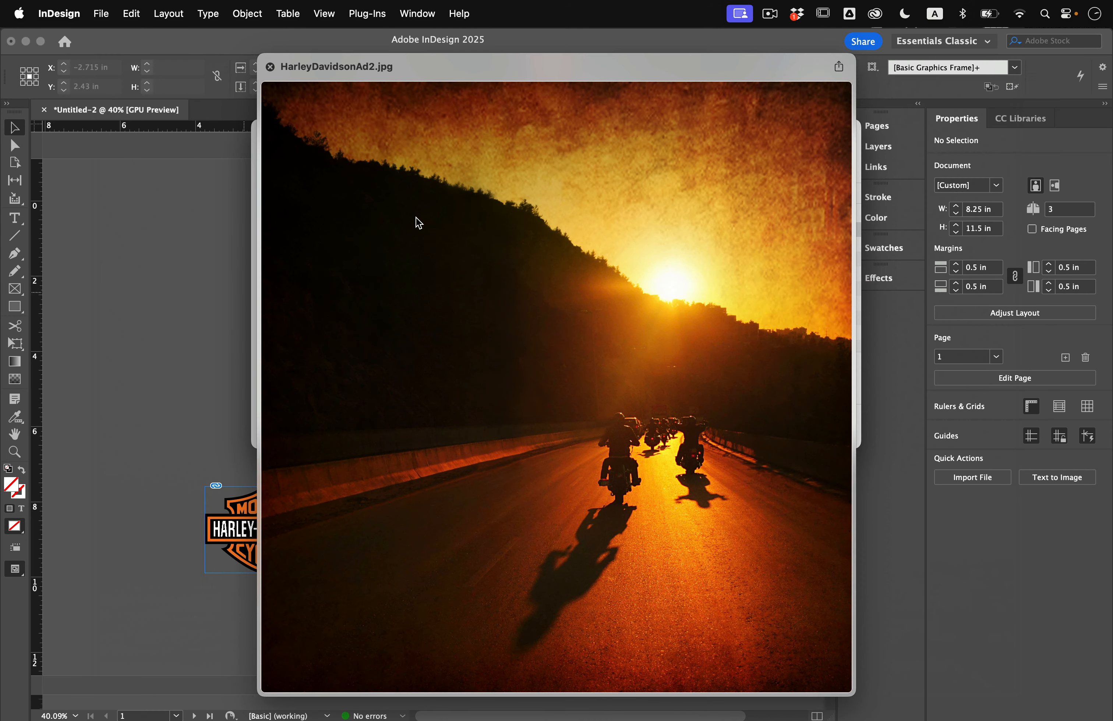
{"action": "key", "text": "Down"}
{"action": "key", "text": "Down"}
{"action": "key", "text": "Down"}
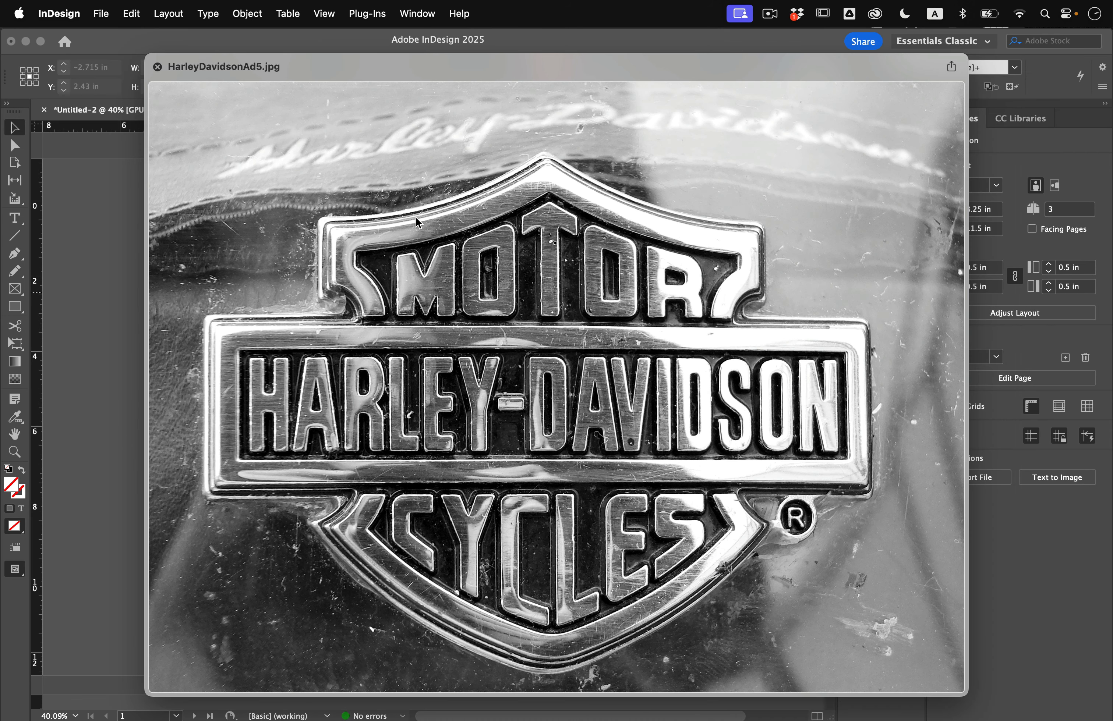
{"action": "key", "text": "Down"}
{"action": "key", "text": "Down"}
{"action": "key", "text": "Down"}
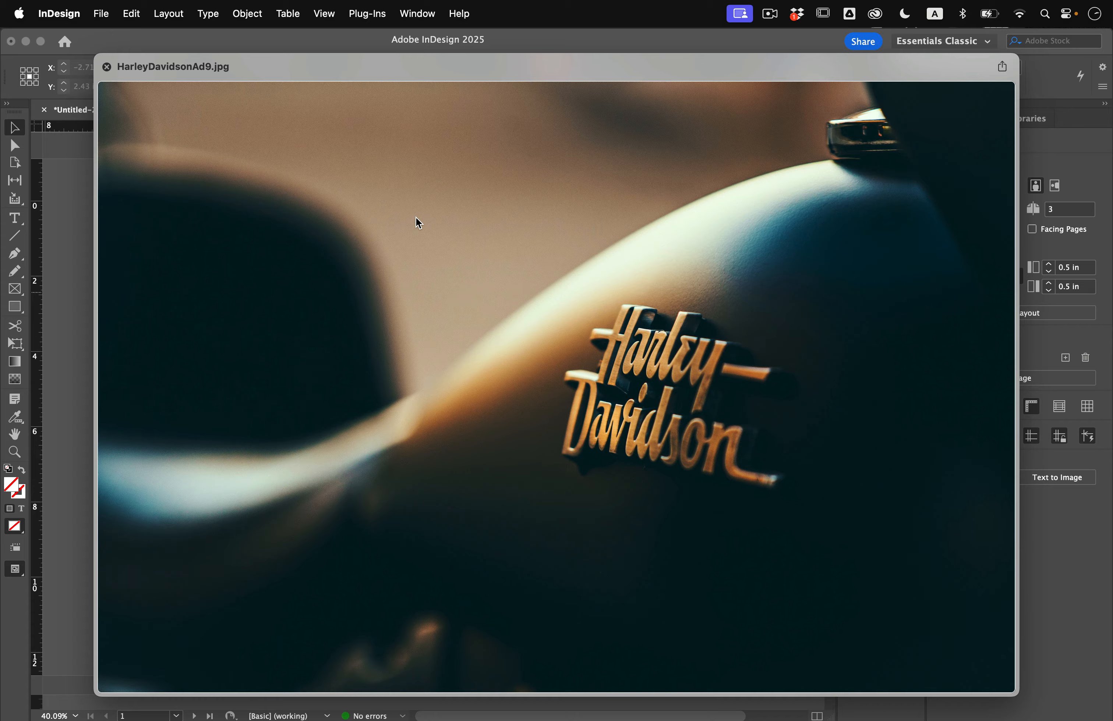
{"action": "key", "text": "Down"}
{"action": "key", "text": "Down"}
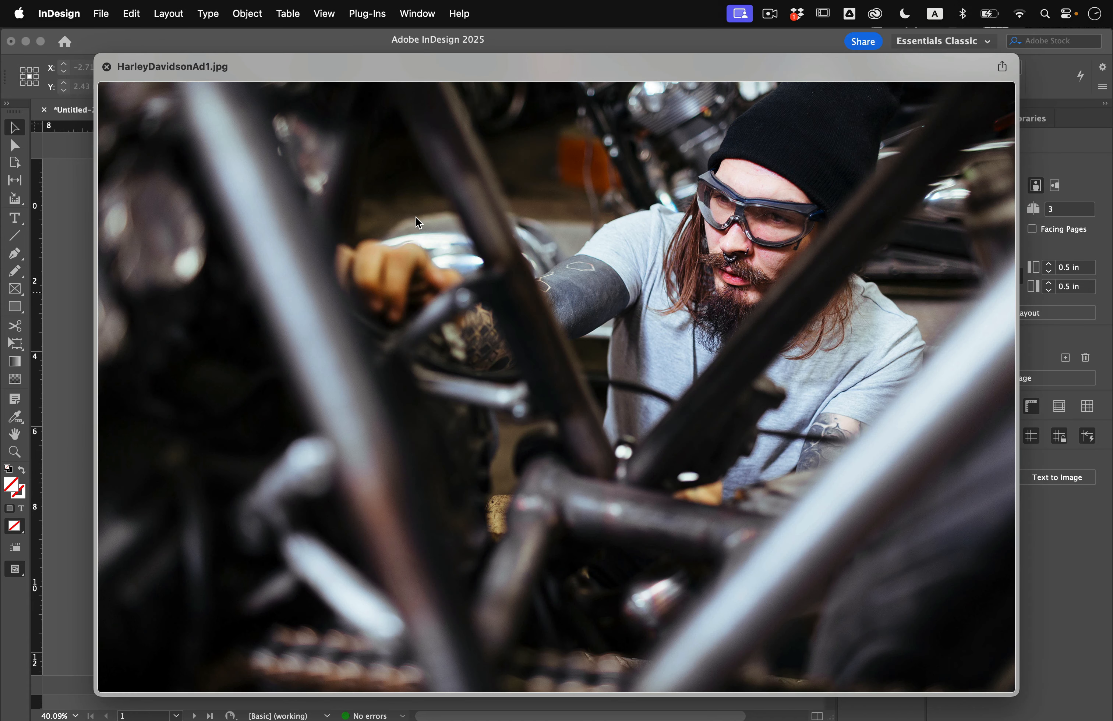
{"action": "key", "text": "Down"}
{"action": "key", "text": "Down"}
{"action": "key", "text": "Down"}
{"action": "key", "text": "Down"}
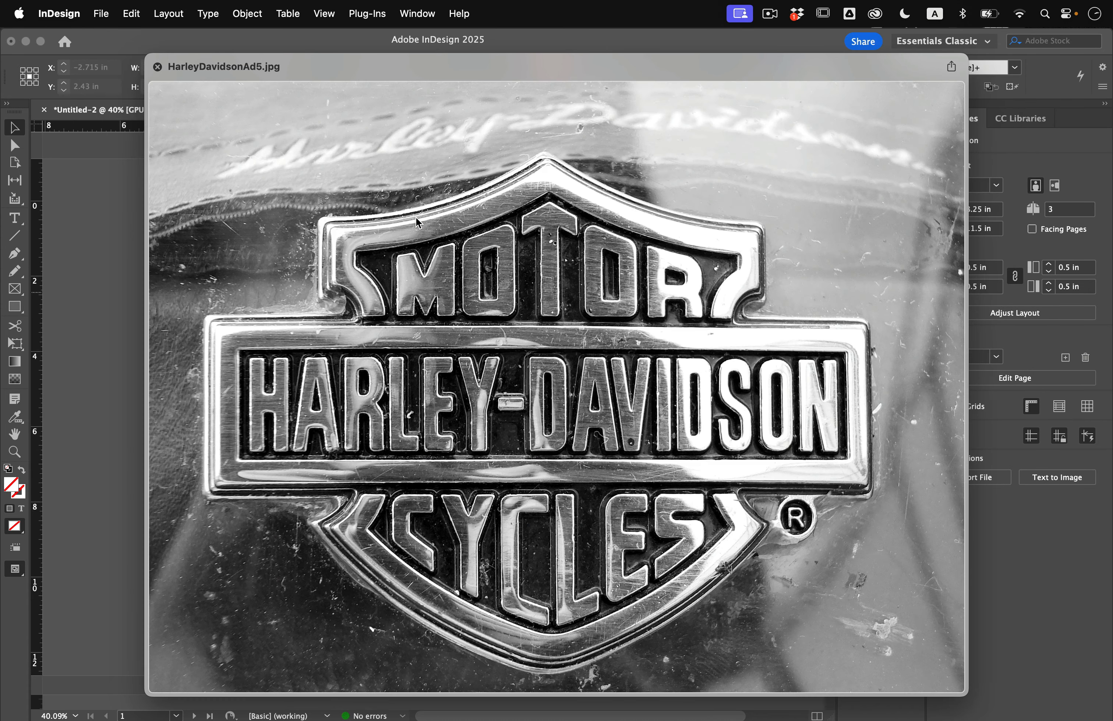
{"action": "key", "text": "Down"}
{"action": "key", "text": "Down"}
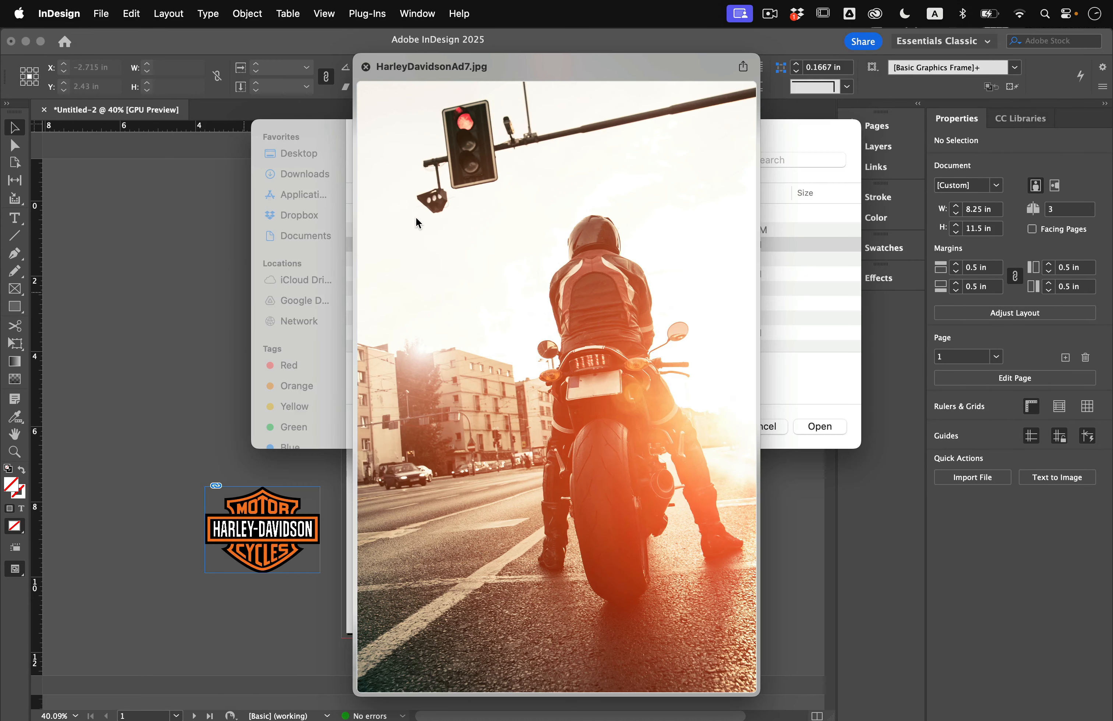
Place HarleyDavidsonAd7.jpg on the pasteboard beside page 1, above the Harley-Davidson logo
{"action": "key", "text": "Down"}
{"action": "key", "text": "Up"}
{"action": "key", "text": "space"}
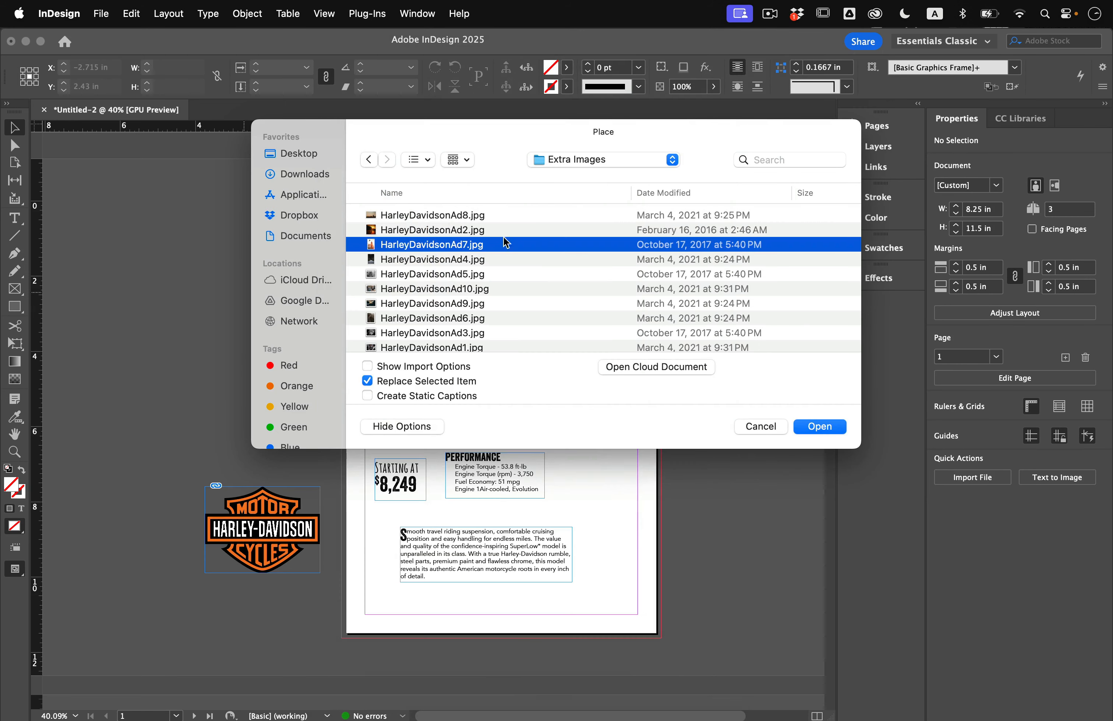
{"action": "left_click", "coordinate": [819, 426]}
{"action": "left_click_drag", "start_coordinate": [125, 227], "coordinate": [254, 411]}
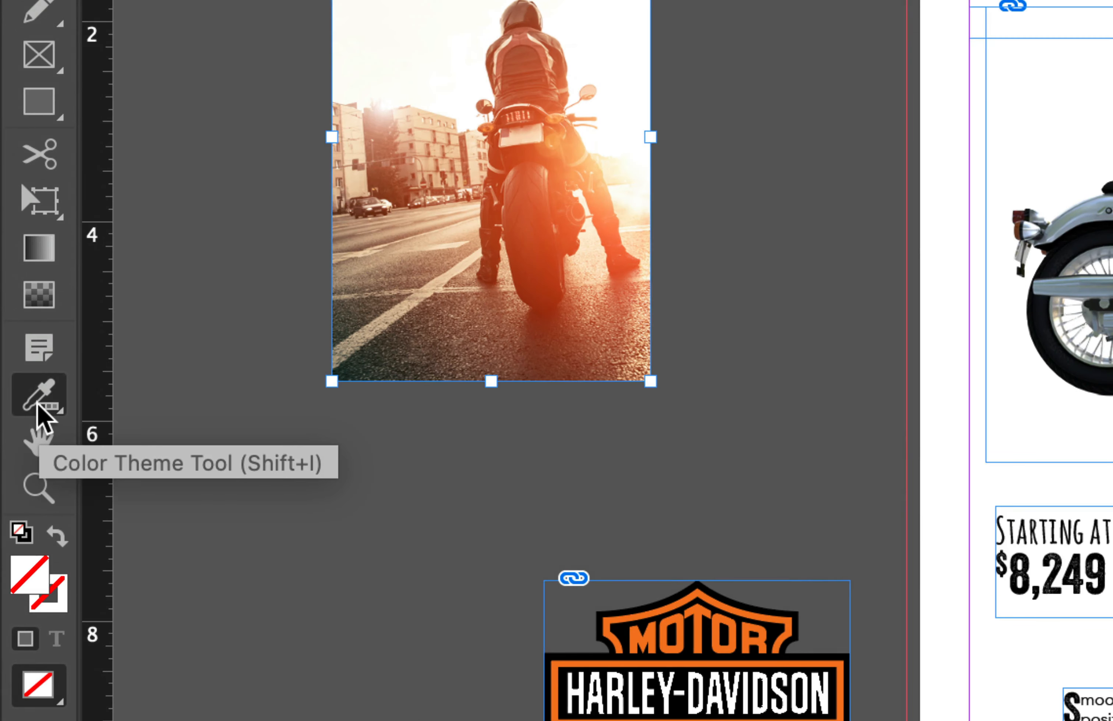
Extract a color theme from the placed motorcyclist photo and add its Dark variant to the swatches
{"action": "left_click", "coordinate": [15, 416]}
{"action": "left_click", "coordinate": [438, 250]}
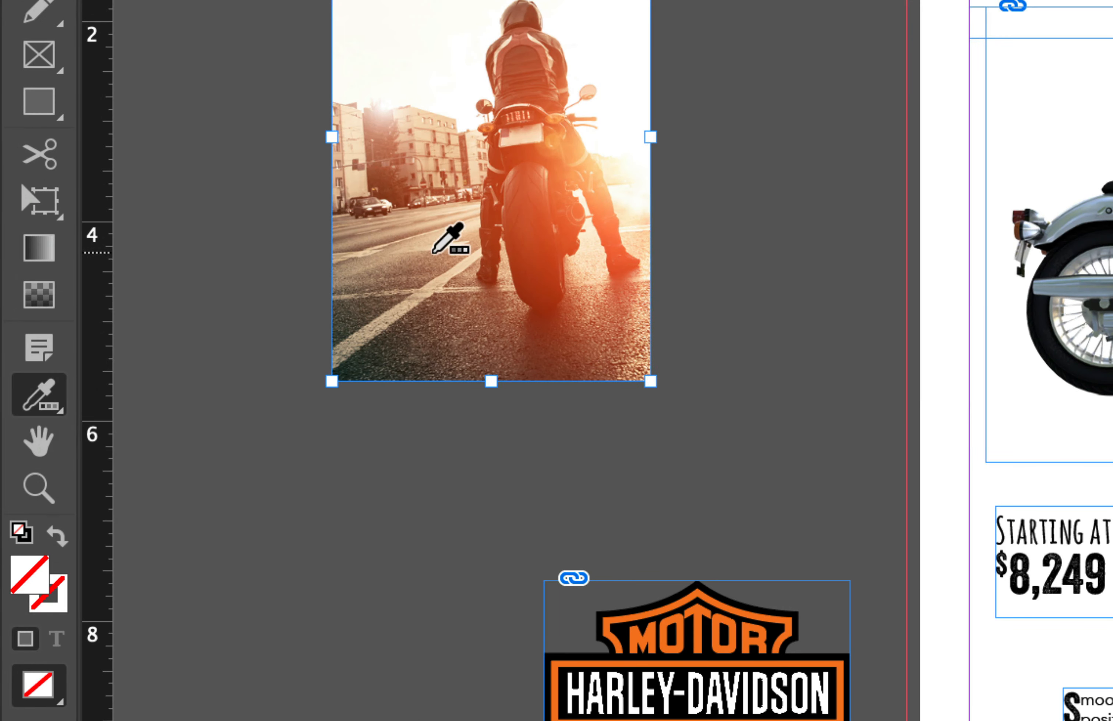
{"action": "left_click", "coordinate": [815, 361]}
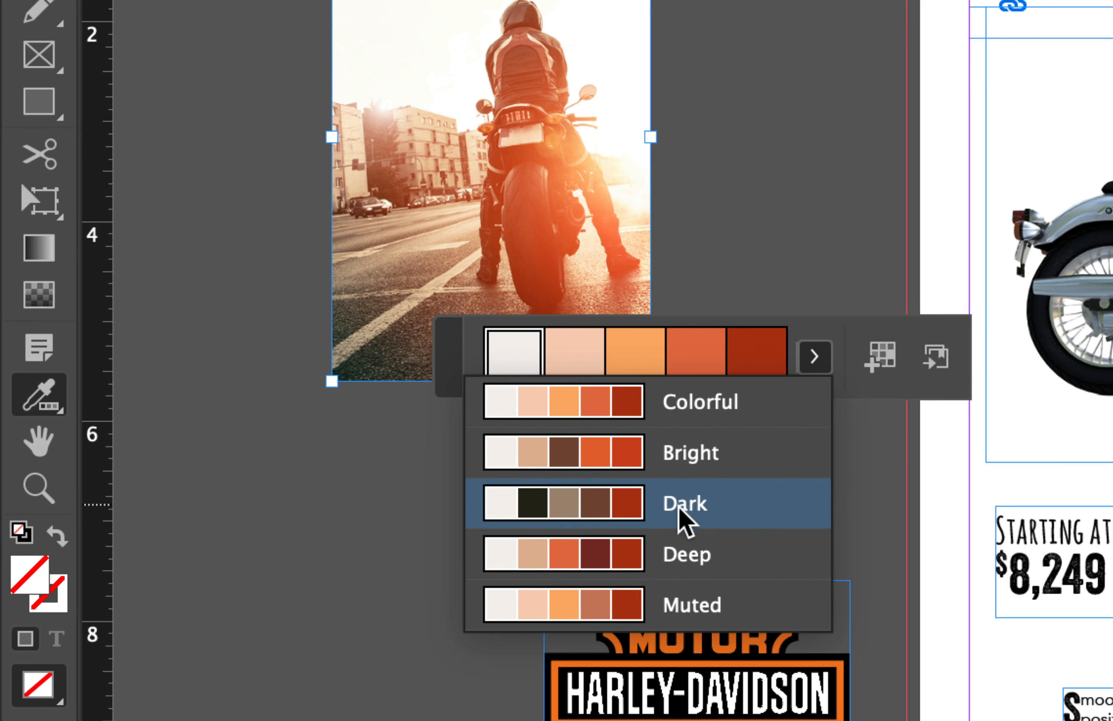
{"action": "left_click", "coordinate": [700, 502]}
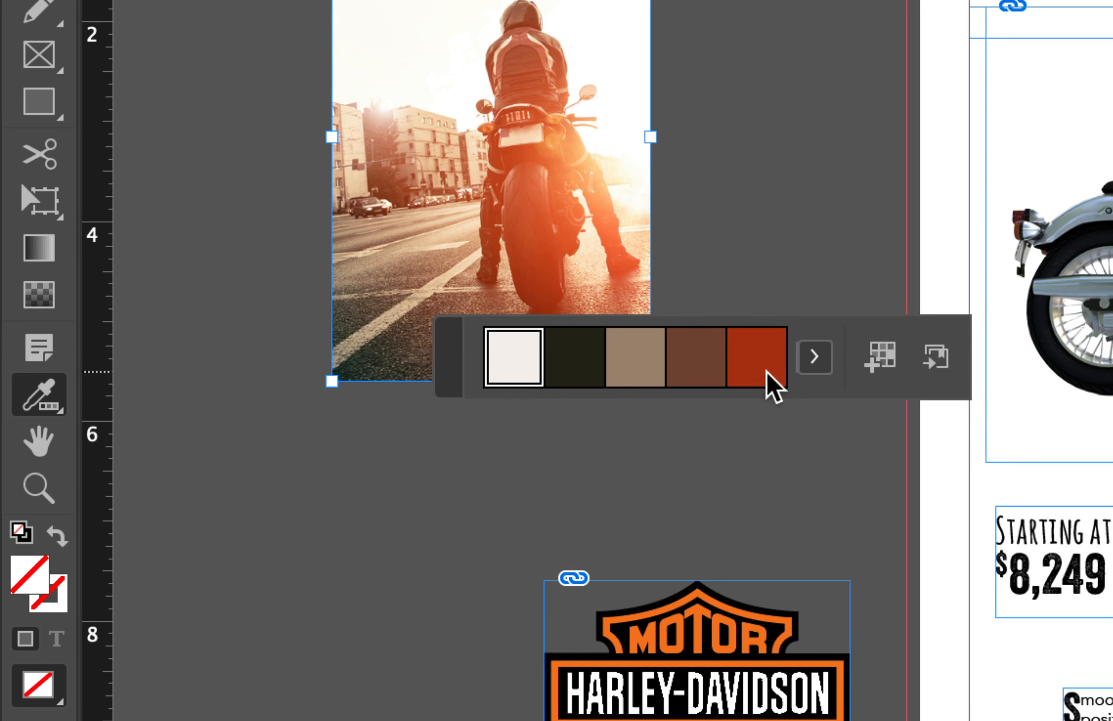
{"action": "left_click", "coordinate": [877, 350]}
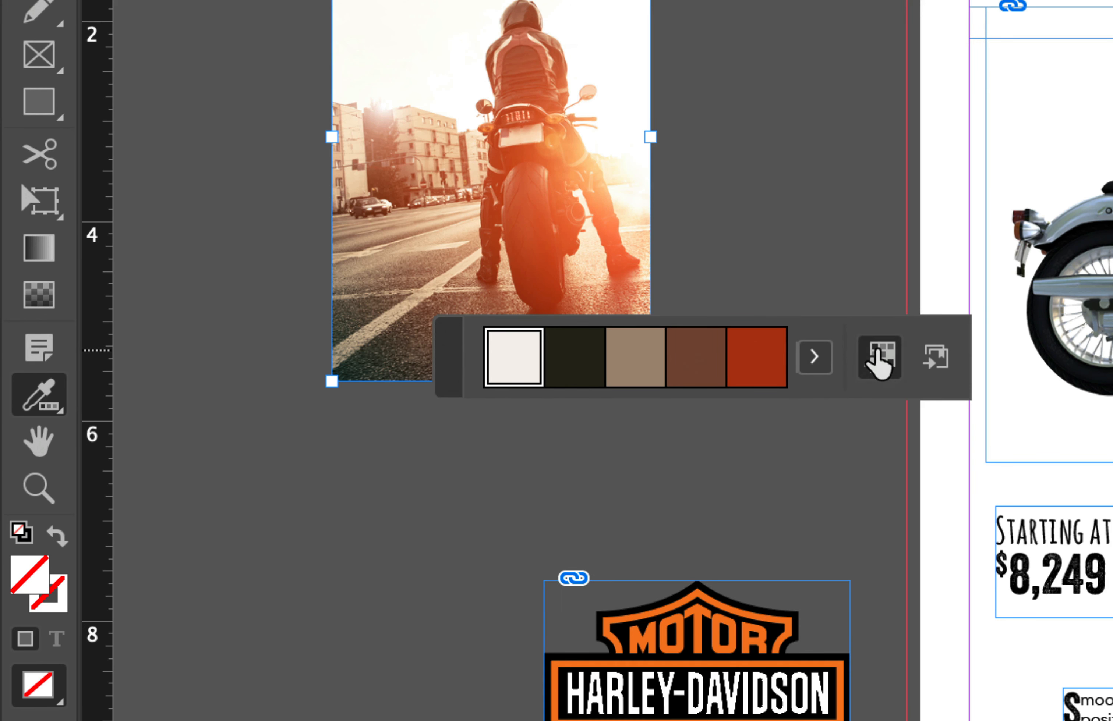
Switch the extracted color theme to its Bright variant, add it to the swatches, and deselect the photo
{"action": "left_click", "coordinate": [814, 359]}
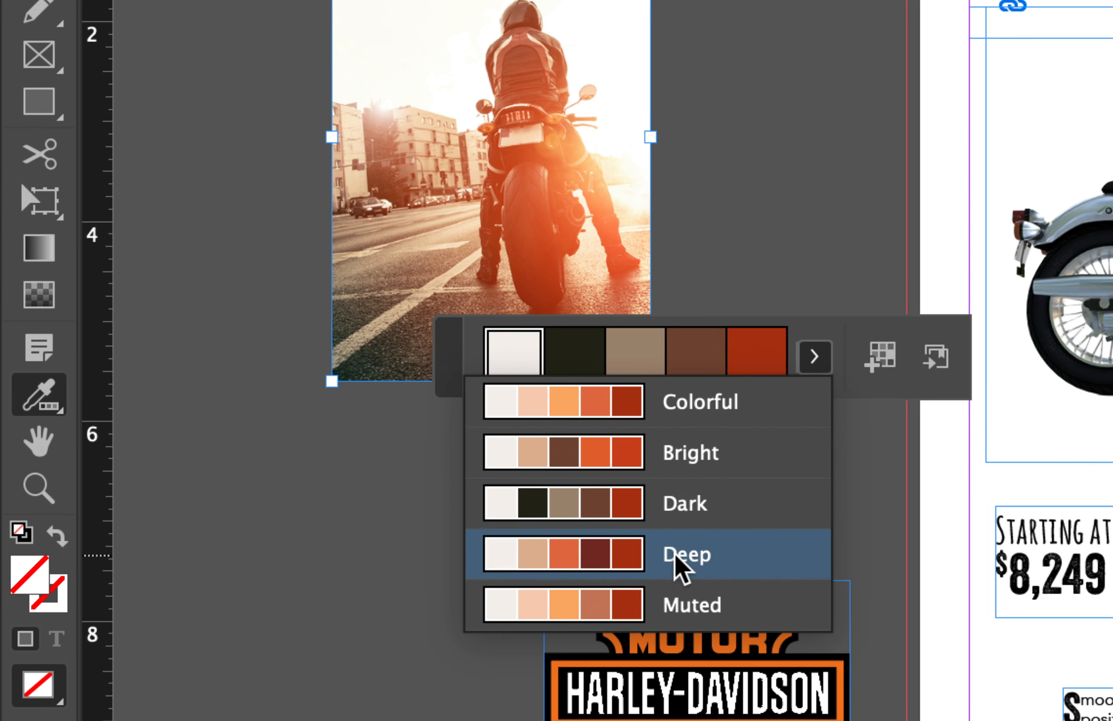
{"action": "left_click", "coordinate": [740, 450]}
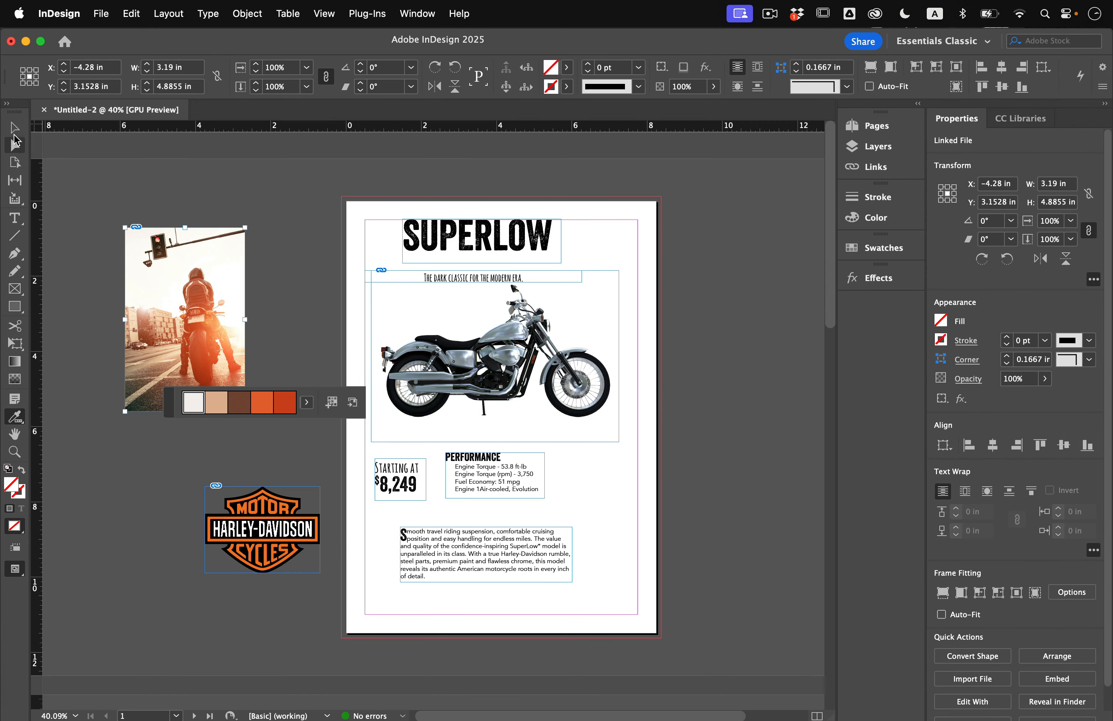
{"action": "left_click", "coordinate": [14, 132]}
{"action": "left_click", "coordinate": [79, 253]}
Show the document swatches with the Dark_Theme and Bright_Theme groups expanded and the list enlarged to fit every color
{"action": "left_click", "coordinate": [883, 248]}
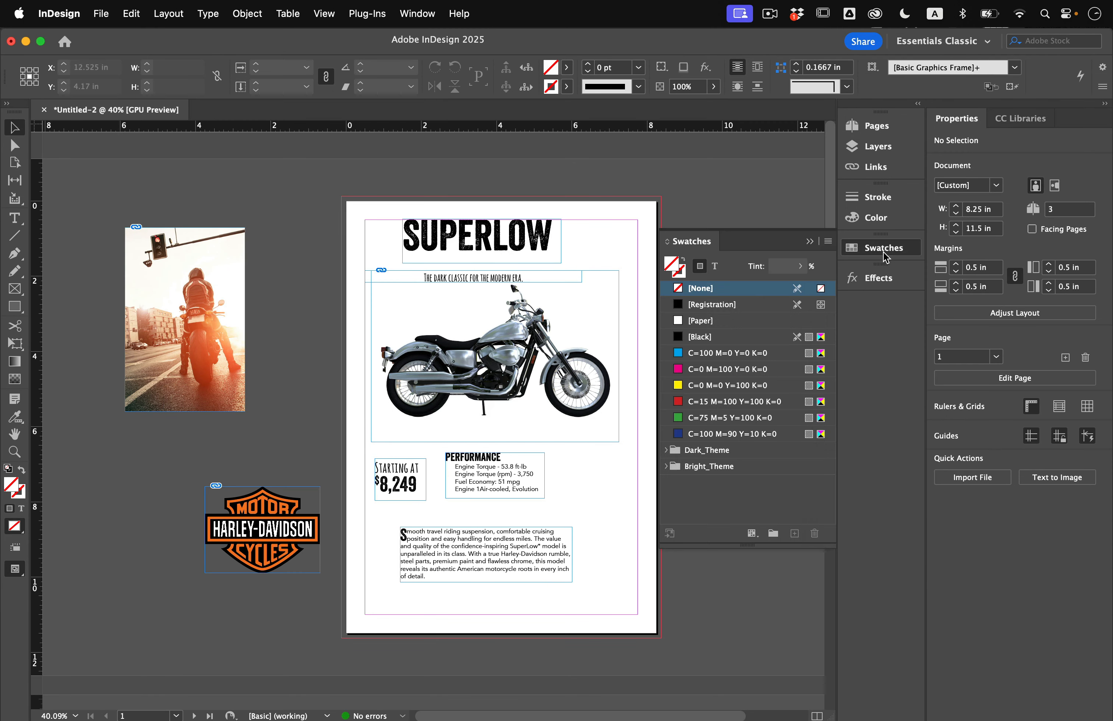
{"action": "left_click", "coordinate": [666, 465]}
{"action": "left_click", "coordinate": [665, 450]}
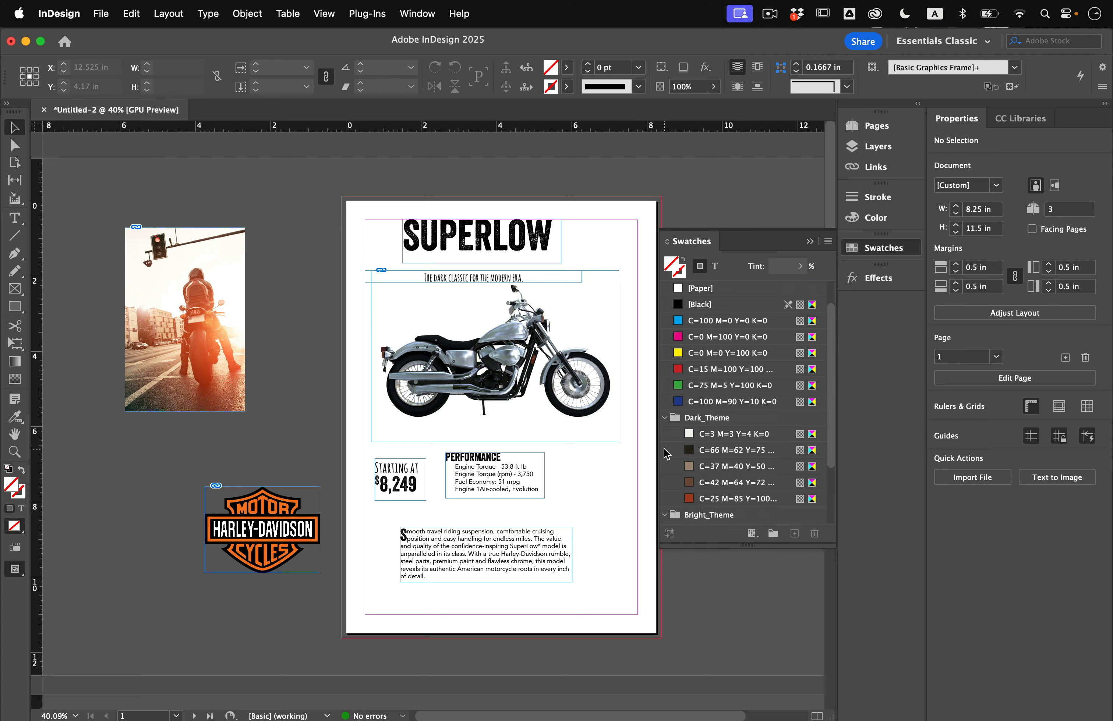
{"action": "left_click_drag", "start_coordinate": [759, 546], "coordinate": [779, 714]}
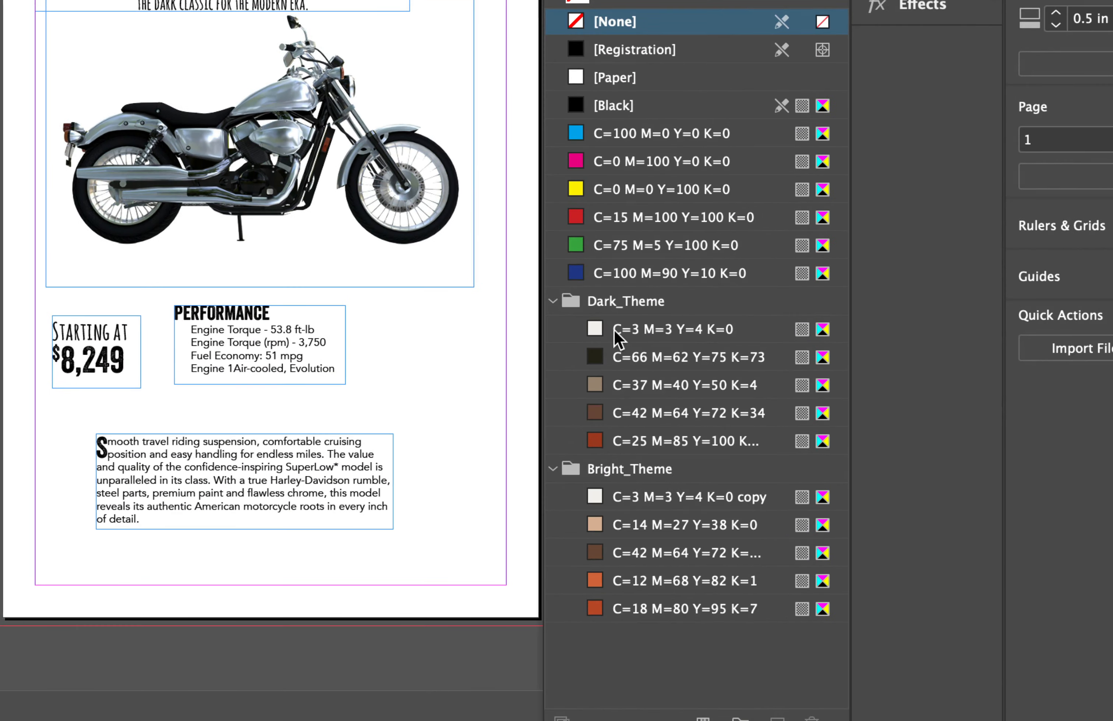
Move all five Dark_Theme colors out of their group to the end of the ungrouped swatches
{"action": "left_click", "coordinate": [616, 331]}
{"action": "left_click", "coordinate": [642, 433], "text": "shift"}
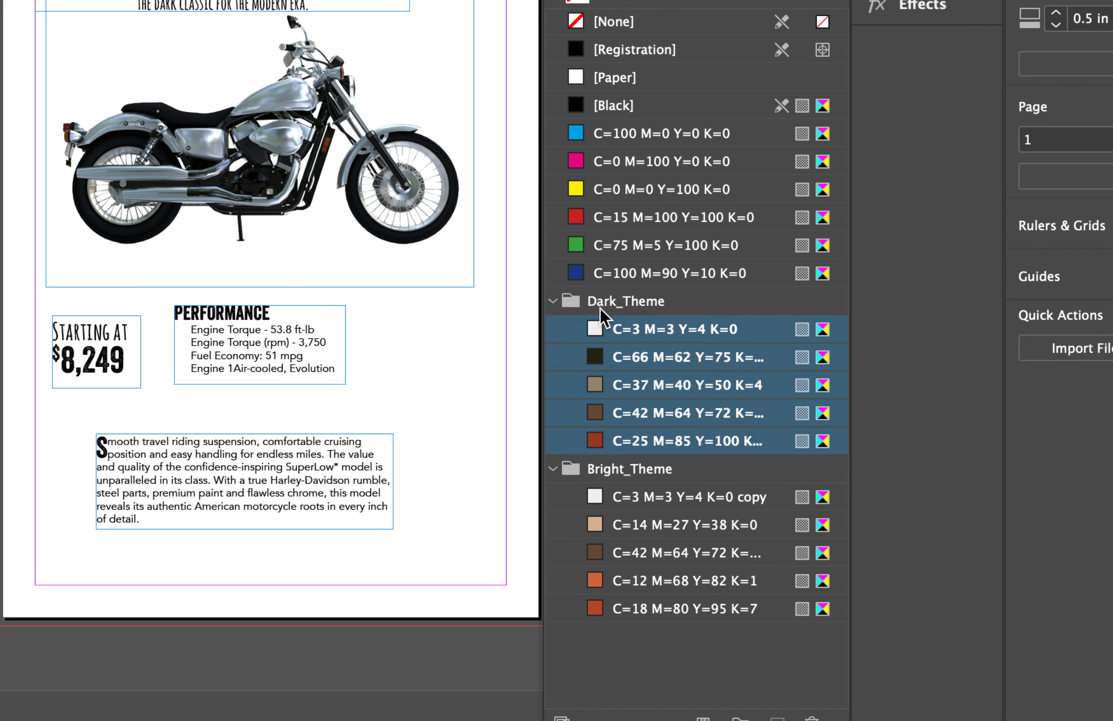
{"action": "left_click", "coordinate": [625, 330]}
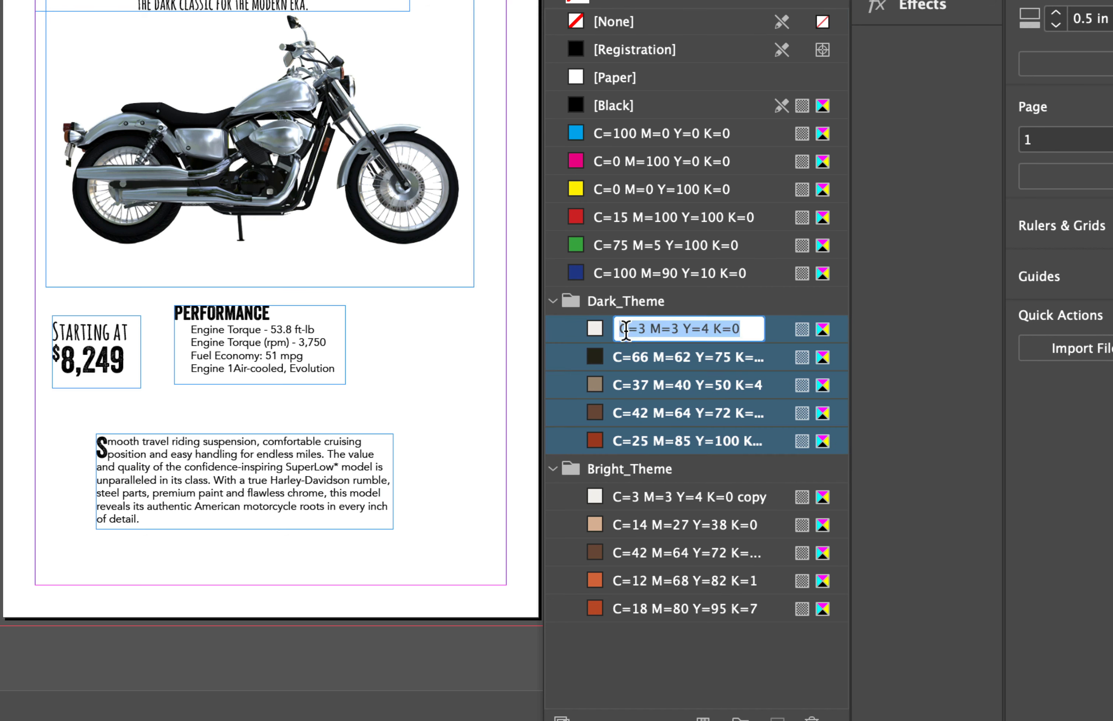
{"action": "left_click", "coordinate": [604, 328]}
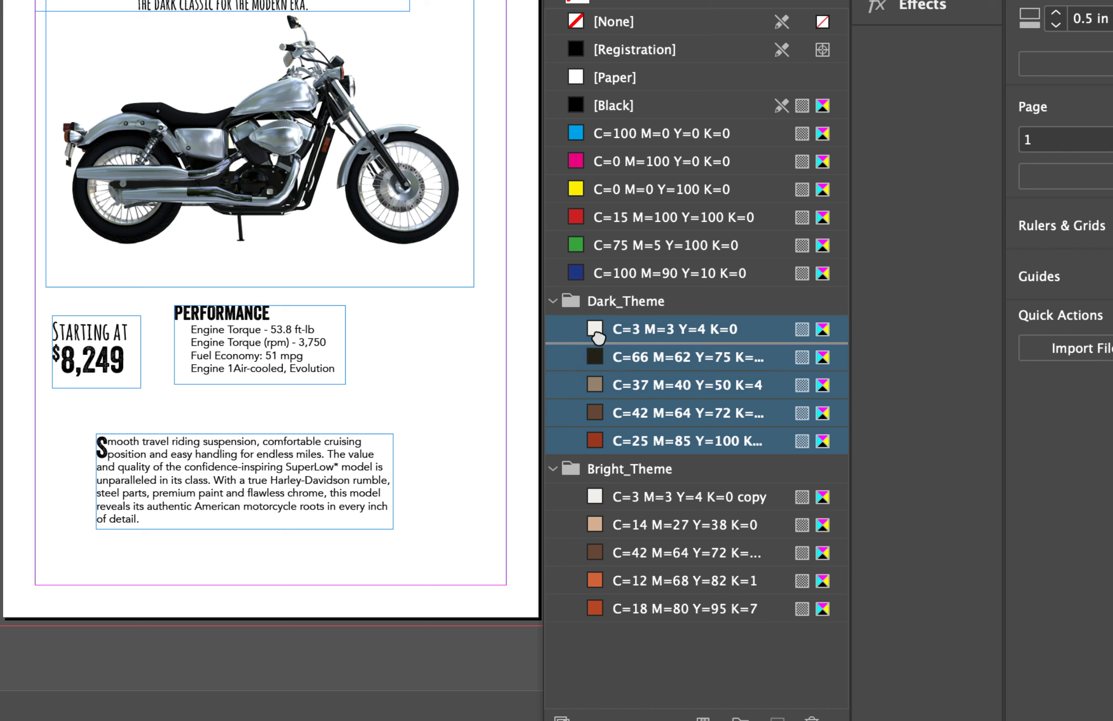
{"action": "left_click_drag", "start_coordinate": [598, 328], "coordinate": [596, 293]}
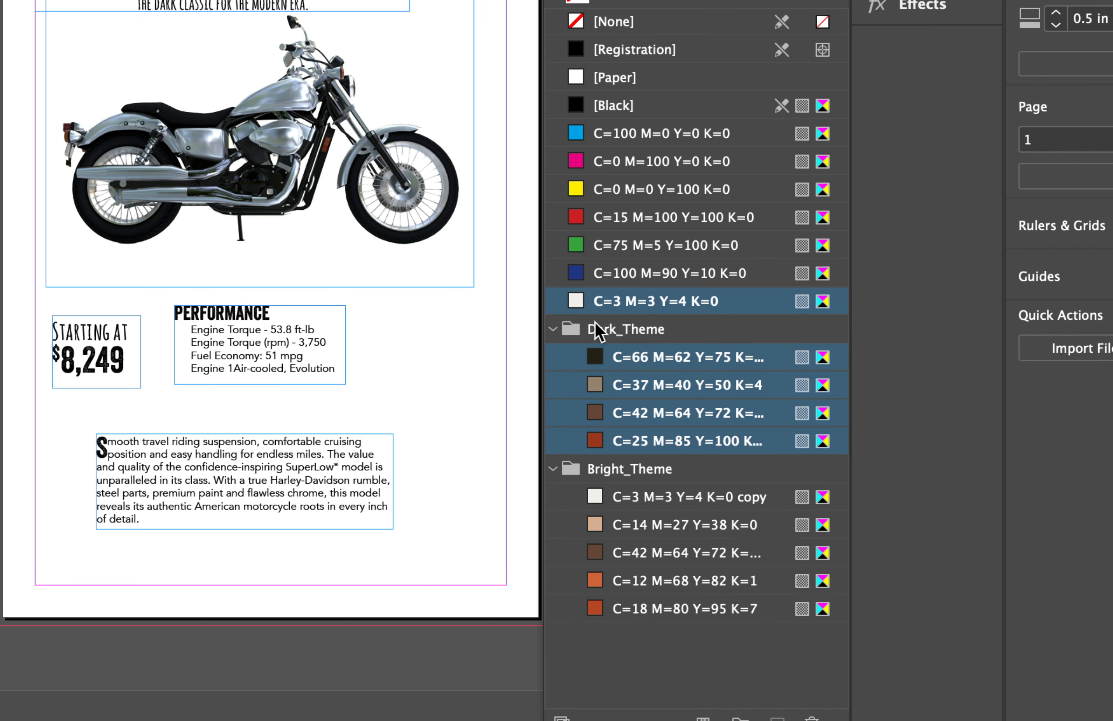
{"action": "left_click_drag", "start_coordinate": [596, 359], "coordinate": [606, 316]}
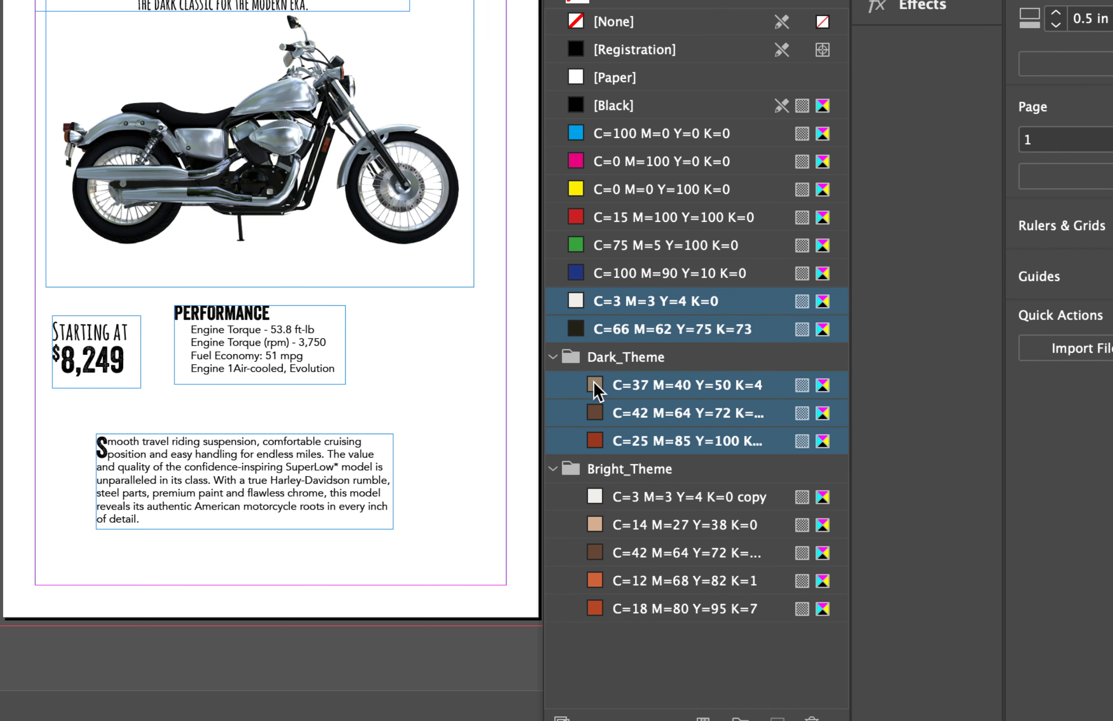
{"action": "left_click_drag", "start_coordinate": [597, 385], "coordinate": [601, 349]}
{"action": "left_click_drag", "start_coordinate": [597, 414], "coordinate": [592, 380]}
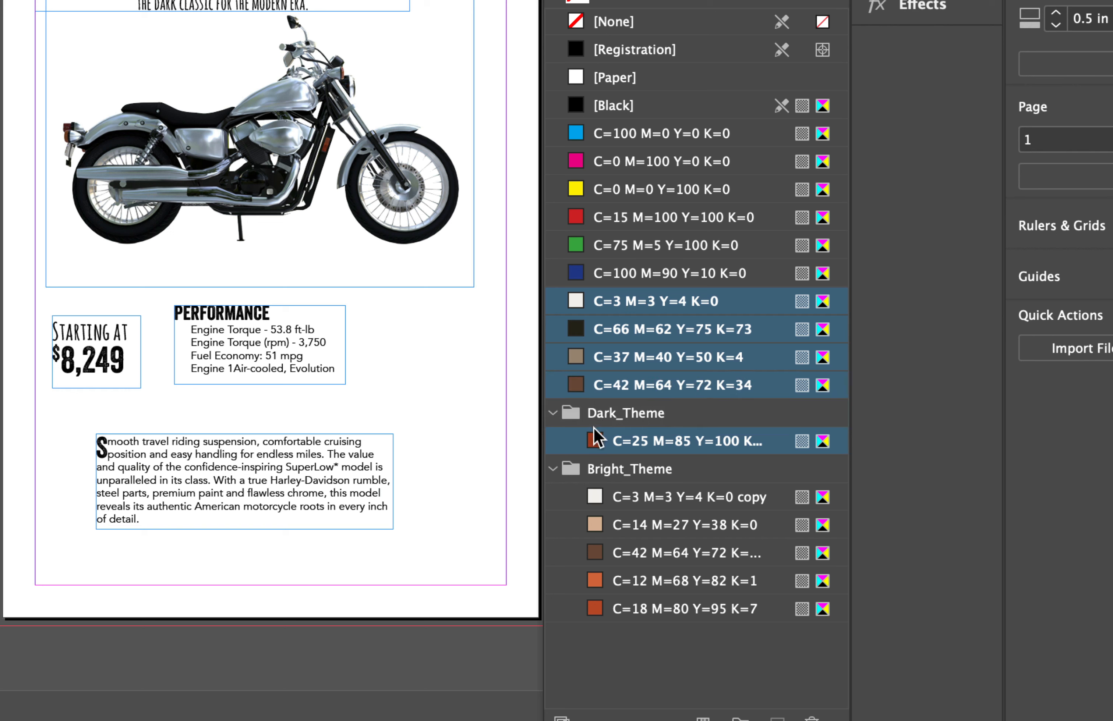
{"action": "left_click_drag", "start_coordinate": [596, 437], "coordinate": [592, 408]}
Move the five Bright_Theme colors out of their group, placing them below the ungrouped dark colors
{"action": "left_click_drag", "start_coordinate": [593, 443], "coordinate": [595, 442]}
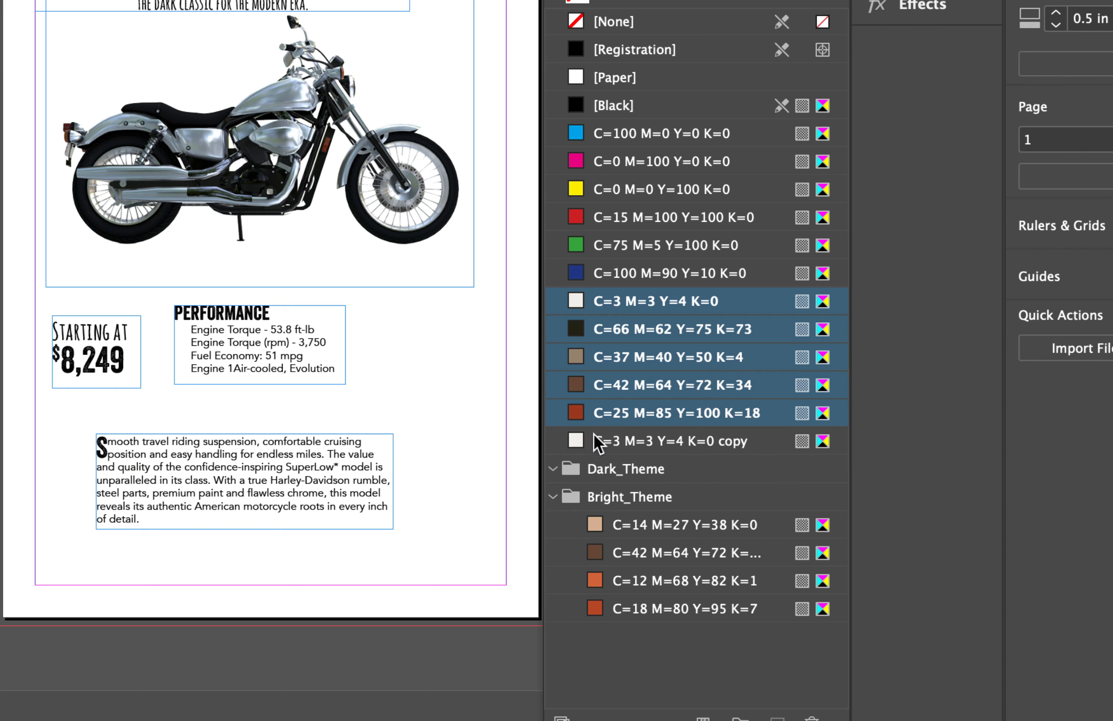
{"action": "left_click_drag", "start_coordinate": [594, 524], "coordinate": [594, 466]}
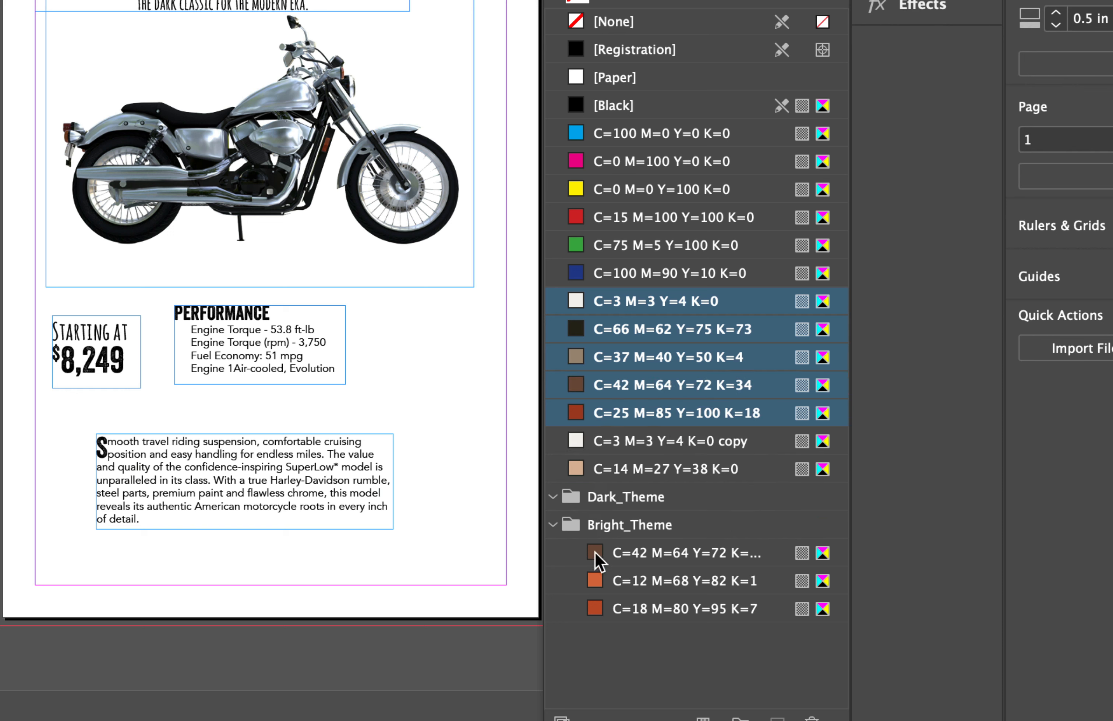
{"action": "left_click_drag", "start_coordinate": [591, 556], "coordinate": [577, 492]}
{"action": "left_click_drag", "start_coordinate": [594, 579], "coordinate": [592, 516]}
{"action": "left_click_drag", "start_coordinate": [594, 607], "coordinate": [602, 558]}
Delete the emptied Dark_Theme and Bright_Theme groups from the swatches
{"action": "left_click", "coordinate": [648, 580]}
{"action": "left_click", "coordinate": [648, 609], "text": "shift"}
{"action": "left_click", "coordinate": [813, 678]}
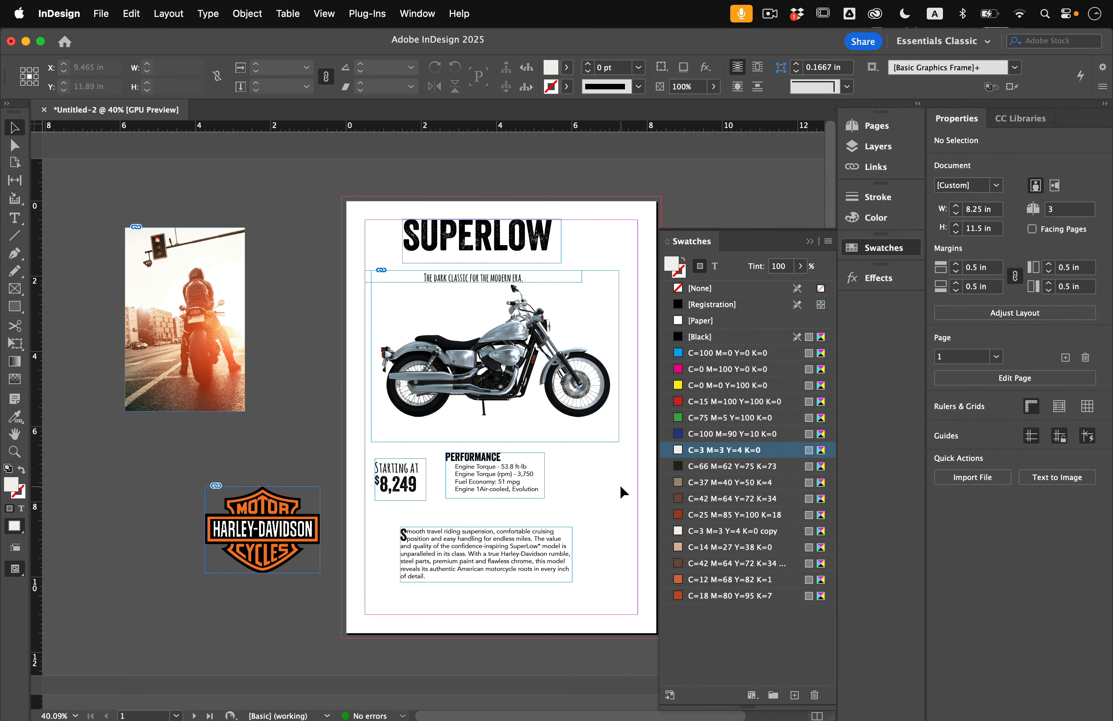
Draw an empty rectangular frame about 8.7 by 6.7 in across the full page width, covering the motorcycle photo, and collapse the swatches
{"action": "scroll", "coordinate": [589, 468], "scroll_direction": "up", "scroll_amount": 3}
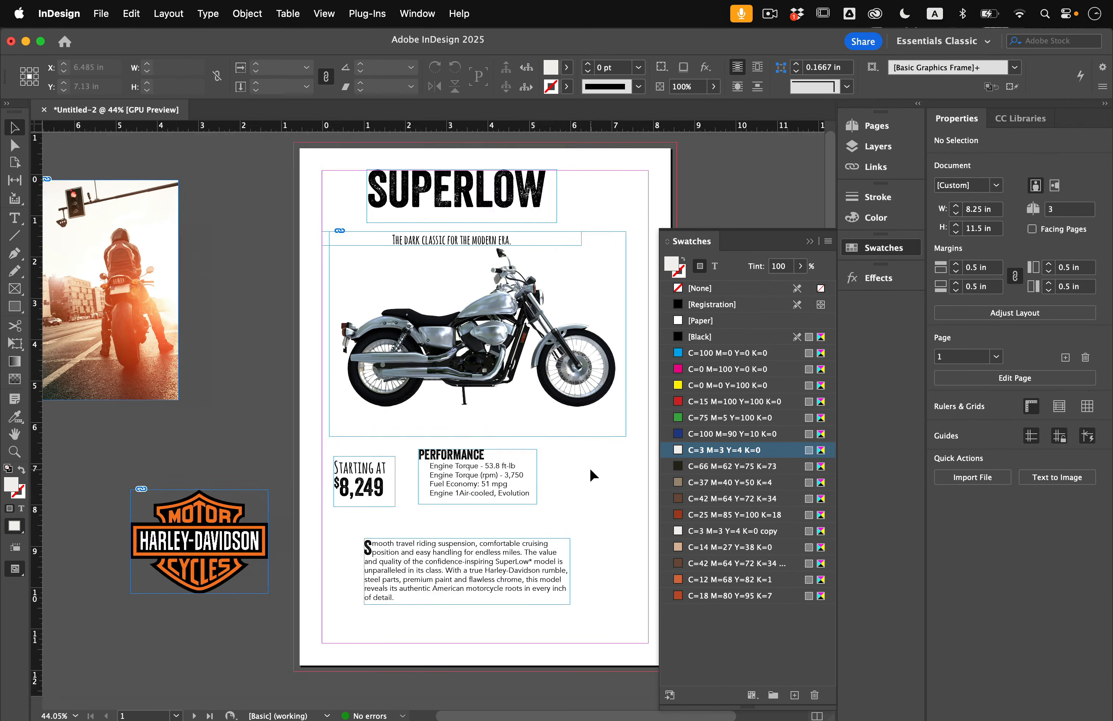
{"action": "scroll", "coordinate": [589, 468], "scroll_direction": "right", "scroll_amount": 1}
{"action": "scroll", "coordinate": [589, 487], "scroll_direction": "down", "scroll_amount": 2}
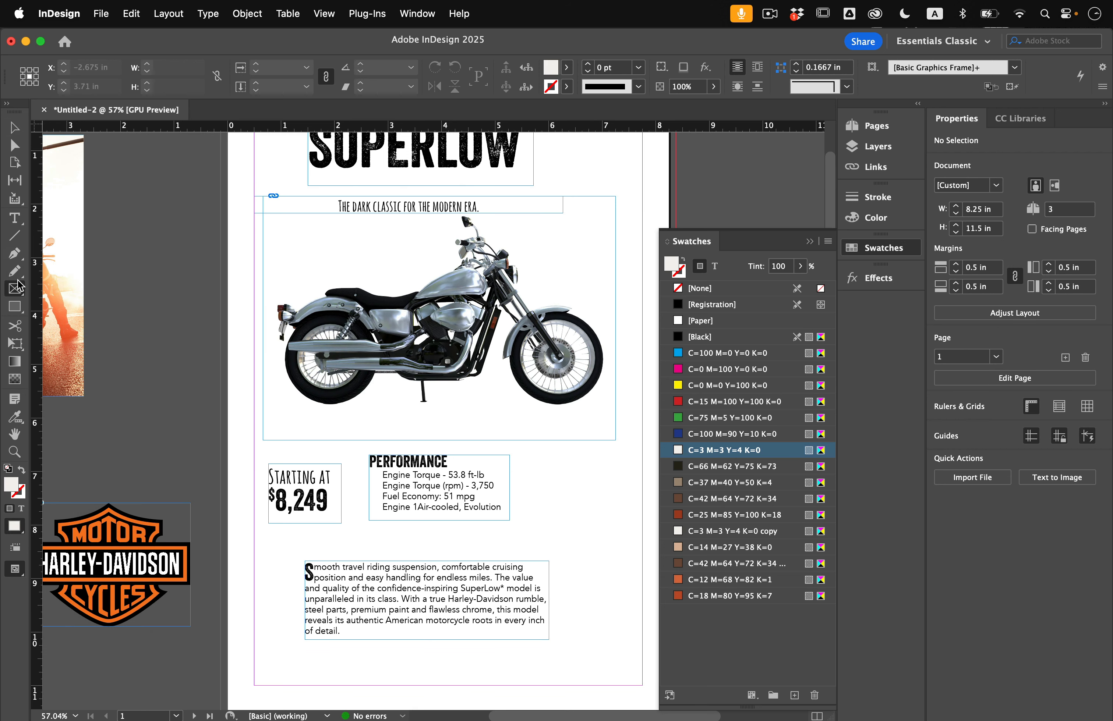
{"action": "left_click_drag", "start_coordinate": [217, 153], "coordinate": [682, 509]}
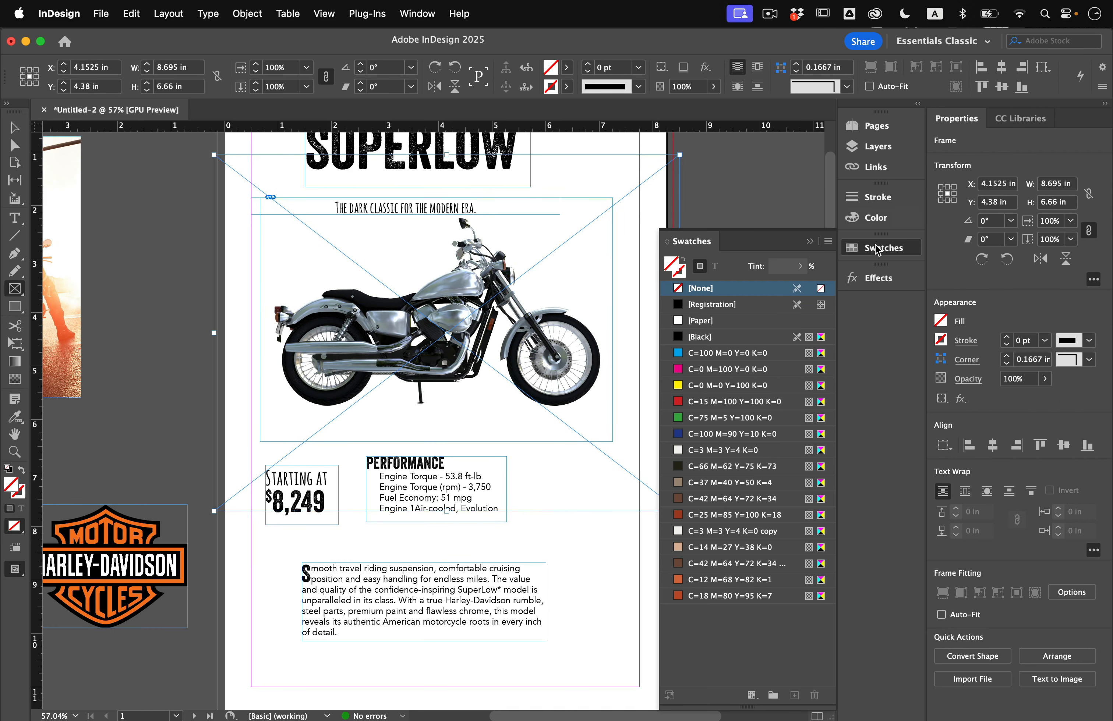
{"action": "left_click", "coordinate": [876, 248]}
{"action": "scroll", "coordinate": [475, 297], "scroll_direction": "up", "scroll_amount": 1}
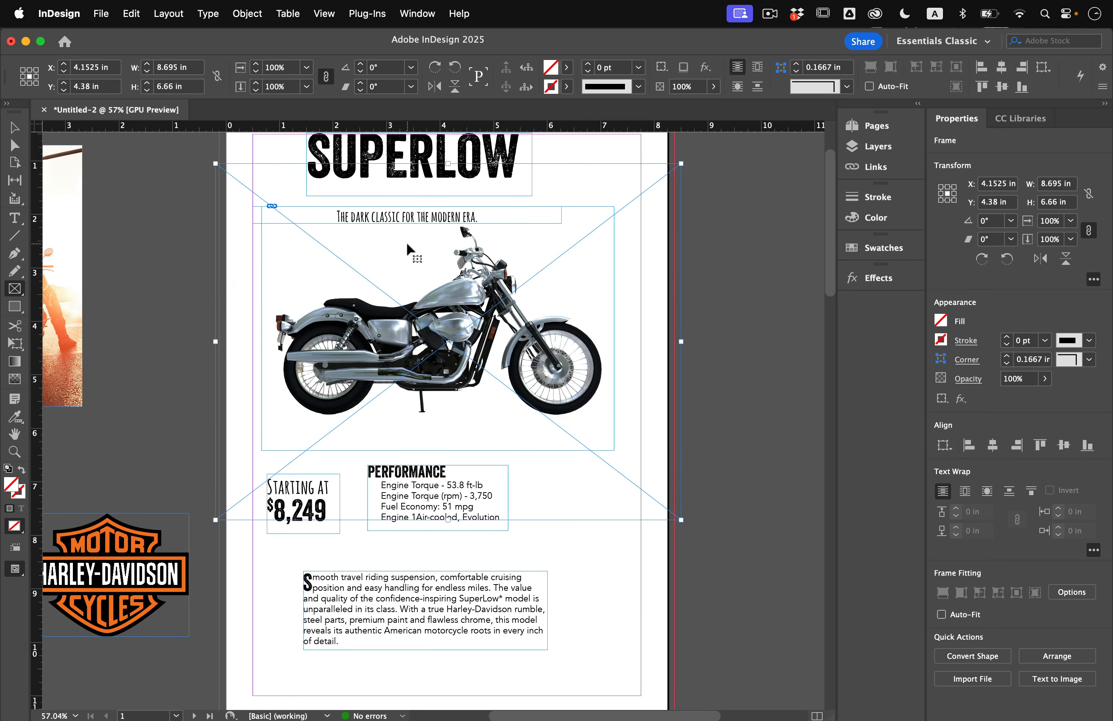
Place TexturePack.psd from the Textures and Patterns folder into the new frame
{"action": "key", "text": "super+d"}
{"action": "left_click", "coordinate": [581, 170]}
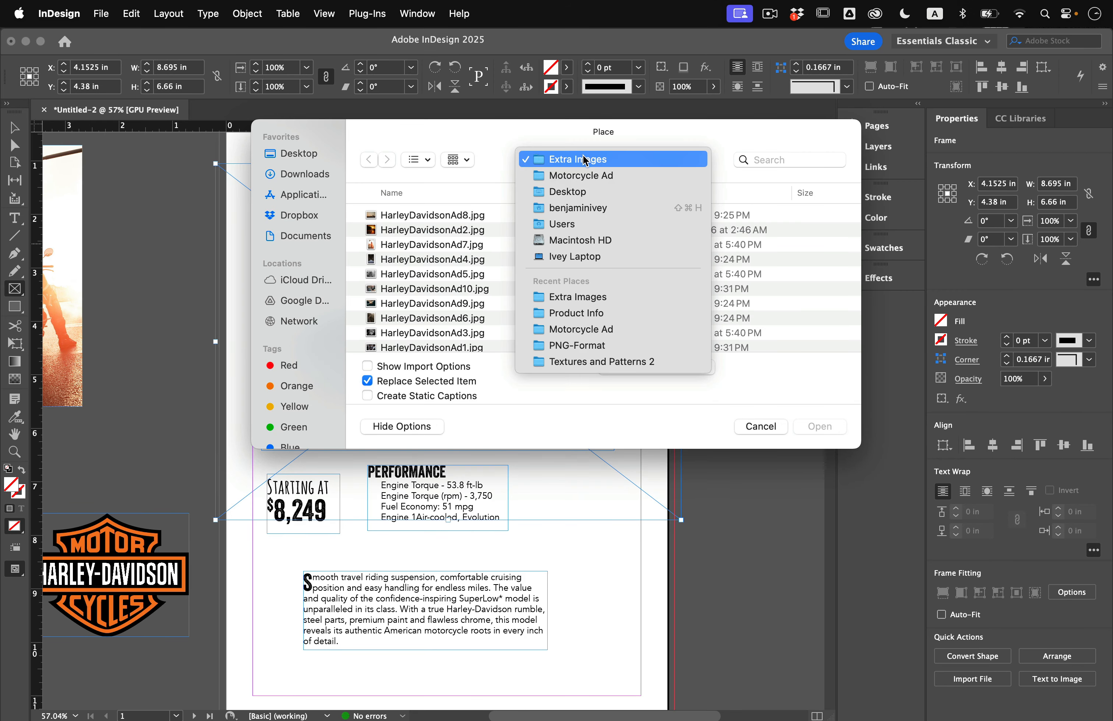
{"action": "left_click", "coordinate": [586, 177]}
{"action": "double_click", "coordinate": [407, 217]}
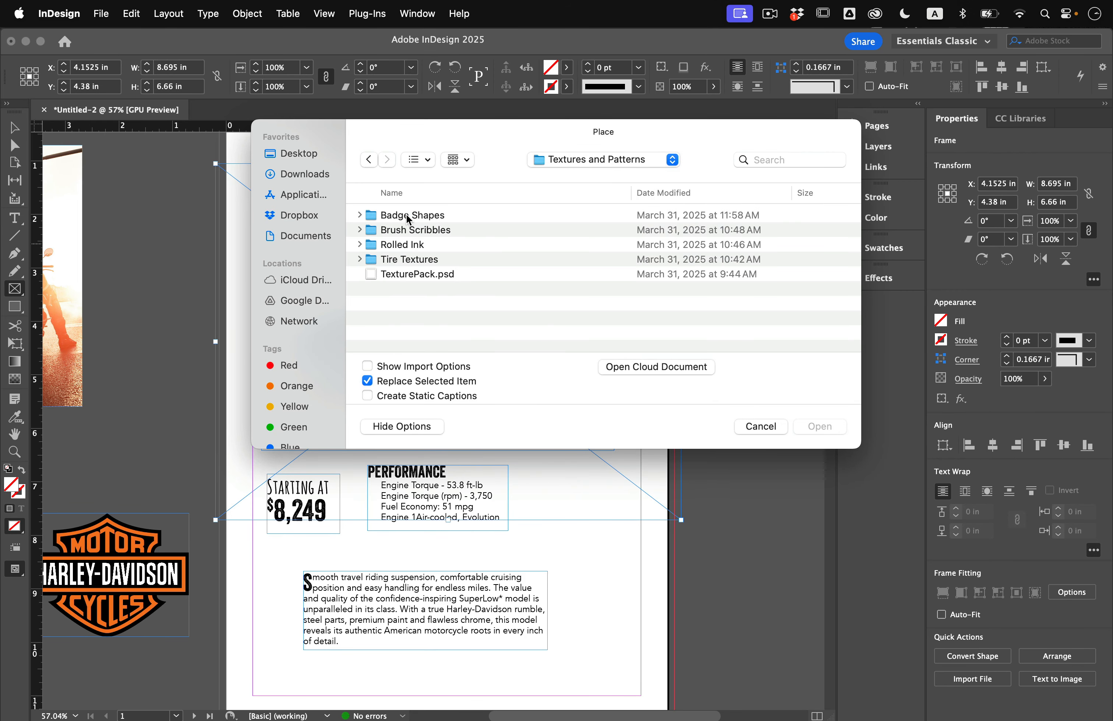
{"action": "left_click", "coordinate": [400, 275]}
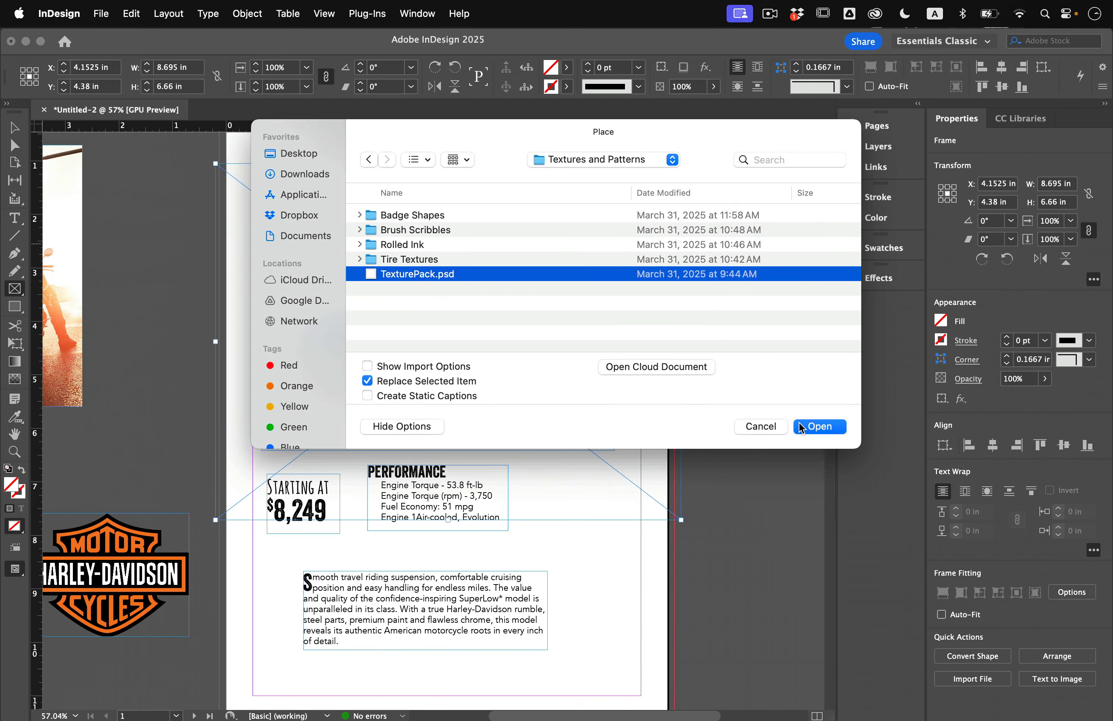
{"action": "left_click", "coordinate": [802, 428]}
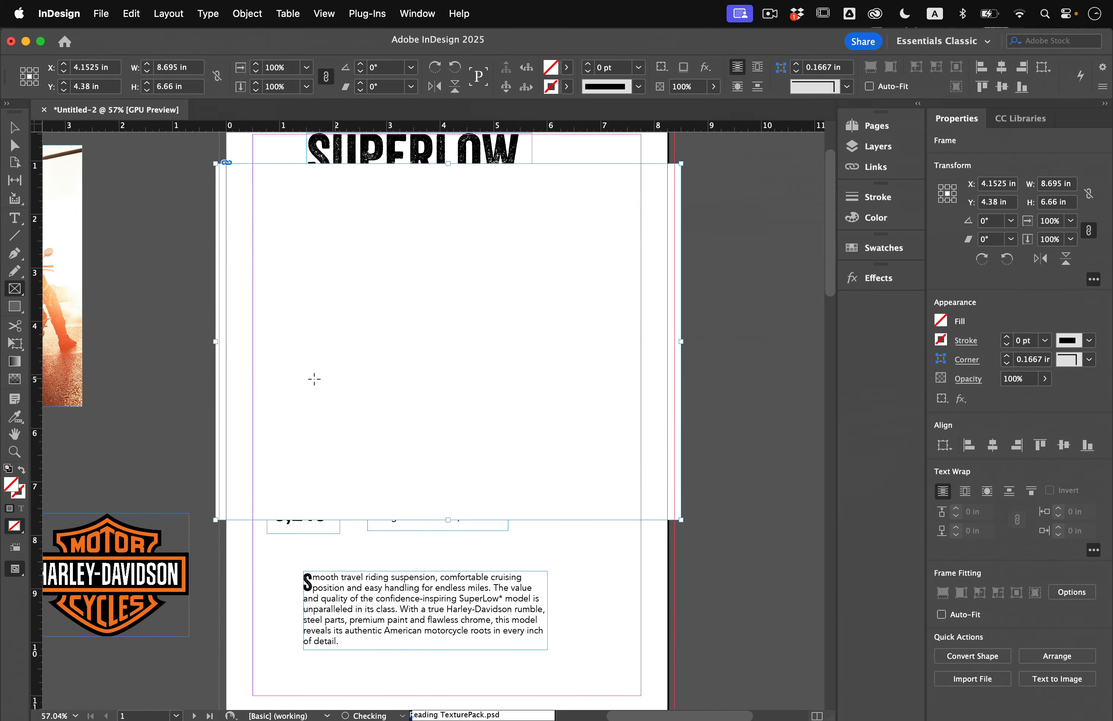
Open the object layer options for the placed texture file with Preview on
{"action": "left_click", "coordinate": [14, 130]}
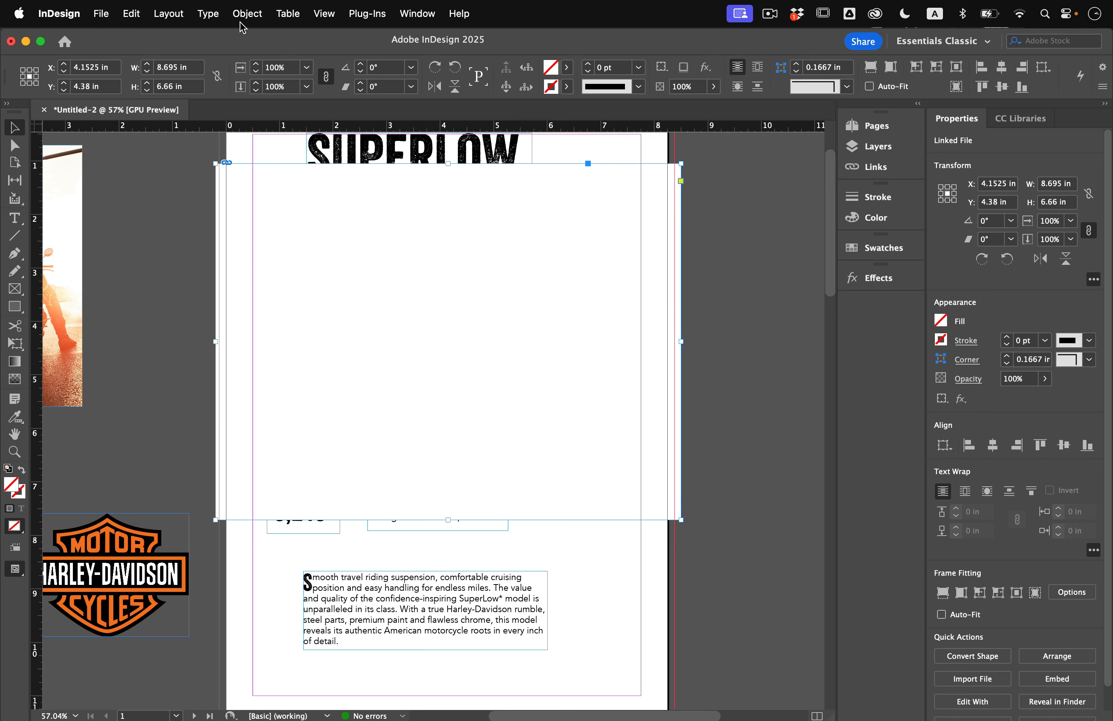
{"action": "left_click", "coordinate": [243, 11]}
{"action": "left_click", "coordinate": [323, 421]}
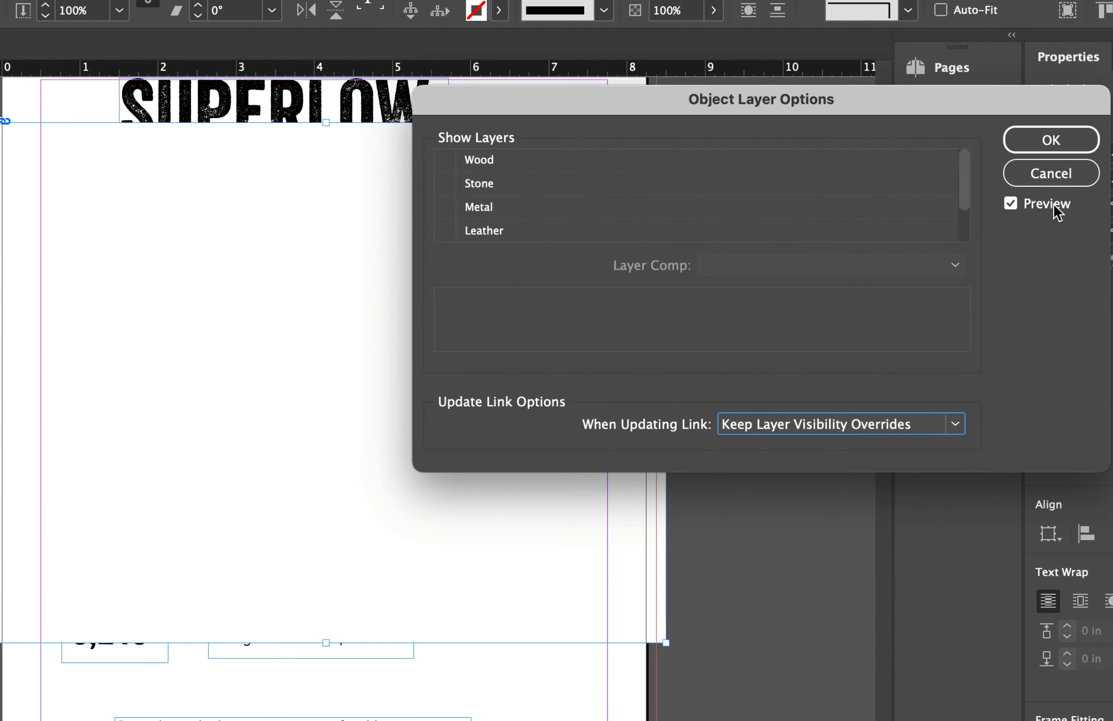
Preview the texture file's Wood, Stone, Metal and Leather layers one at a time to compare them
{"action": "left_click", "coordinate": [445, 159]}
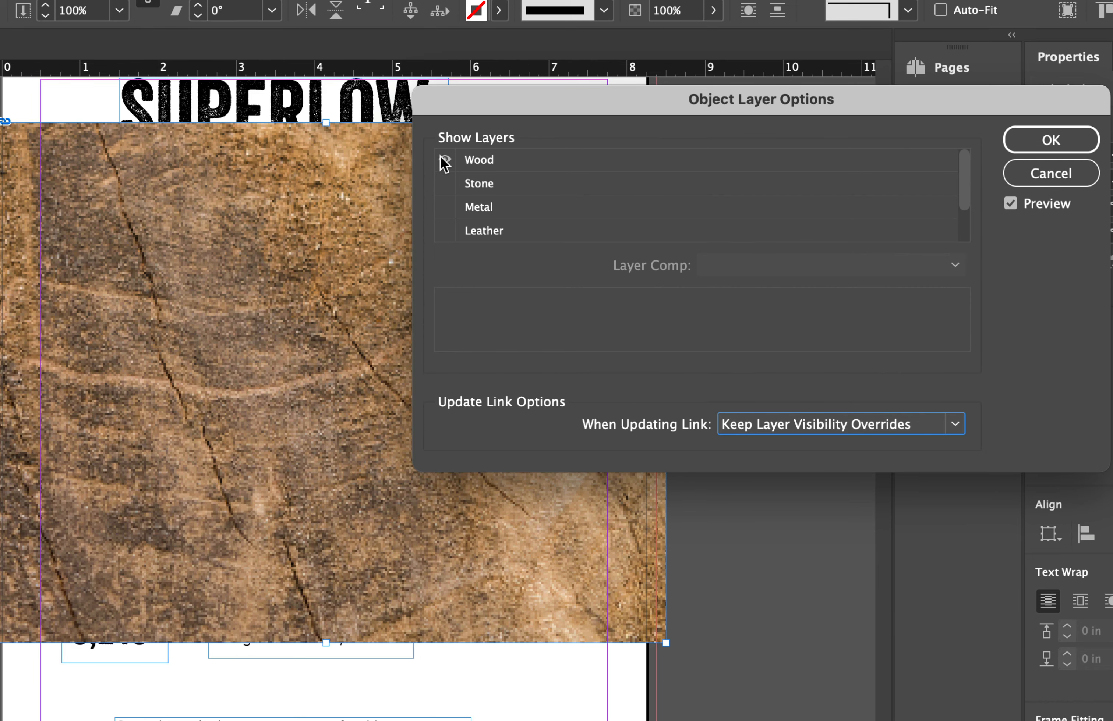
{"action": "left_click", "coordinate": [445, 160]}
{"action": "left_click", "coordinate": [442, 183]}
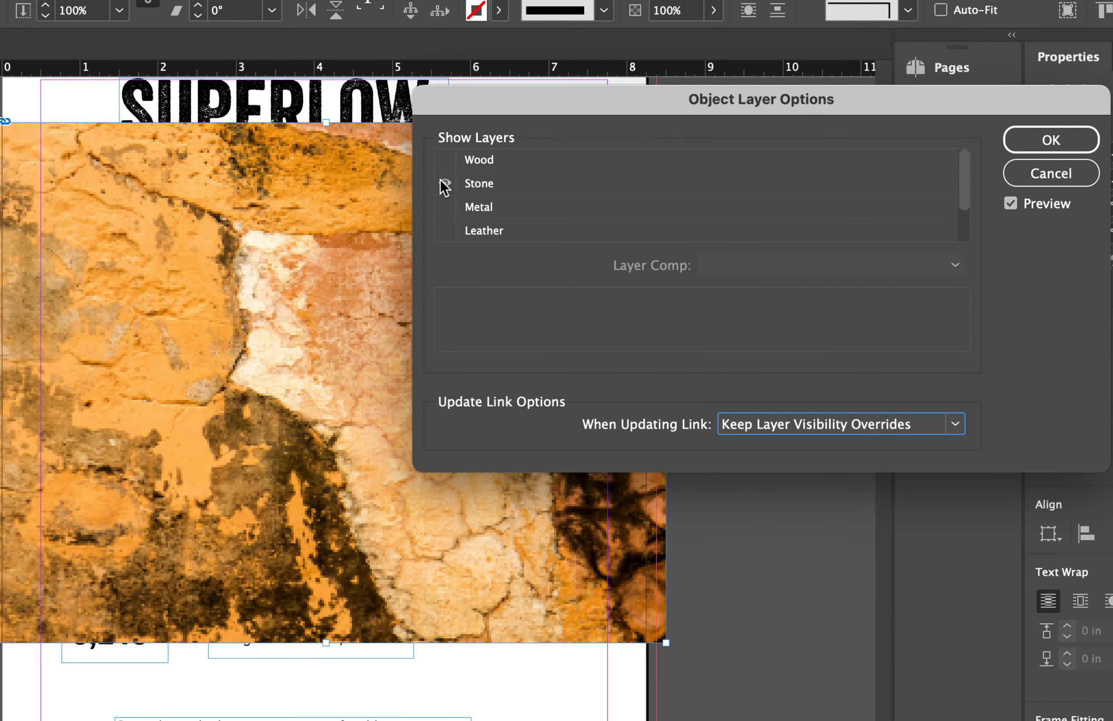
{"action": "left_click", "coordinate": [441, 183]}
{"action": "left_click", "coordinate": [446, 207]}
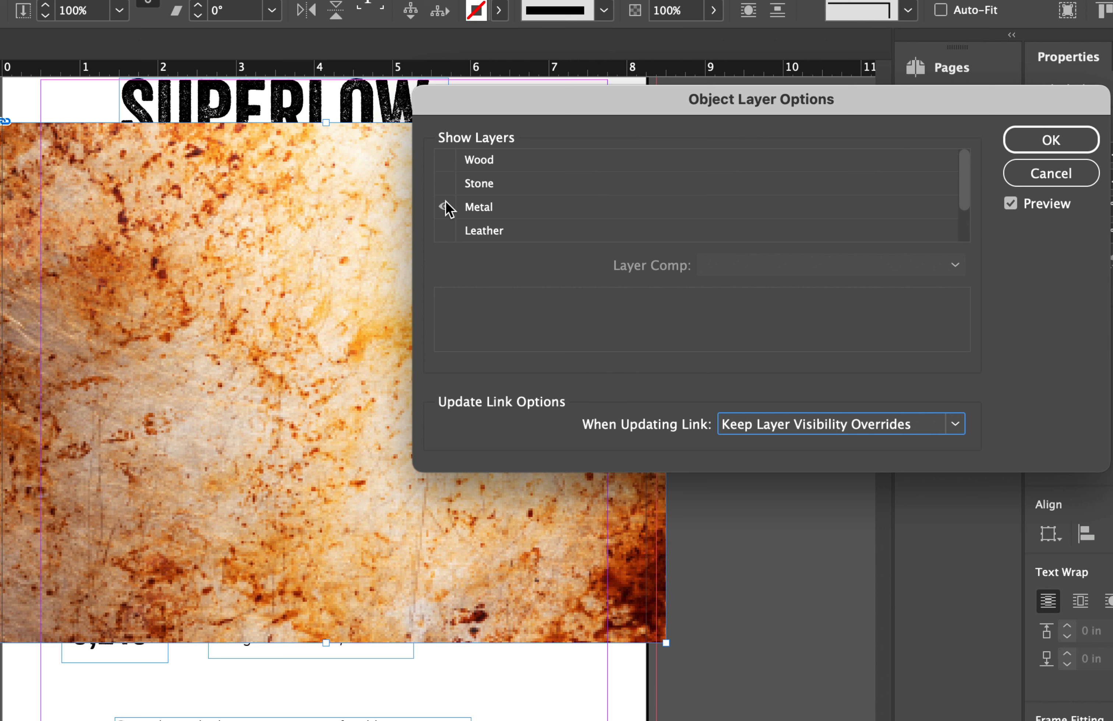
{"action": "left_click", "coordinate": [445, 225]}
{"action": "left_click", "coordinate": [445, 208]}
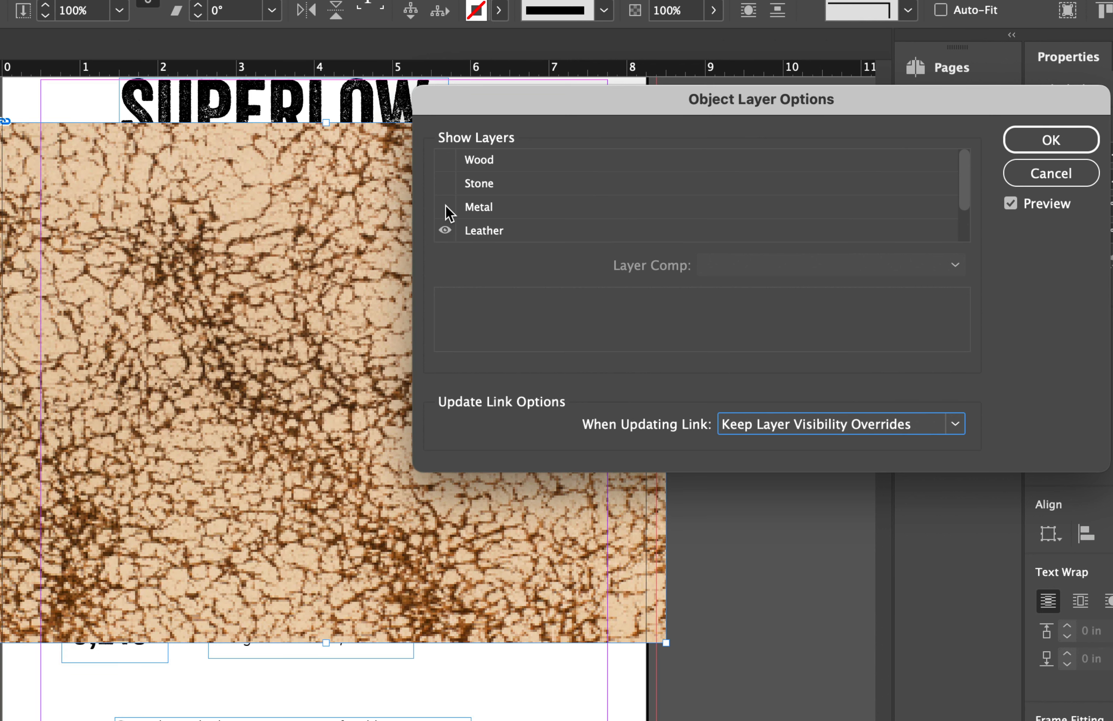
{"action": "left_click", "coordinate": [445, 207]}
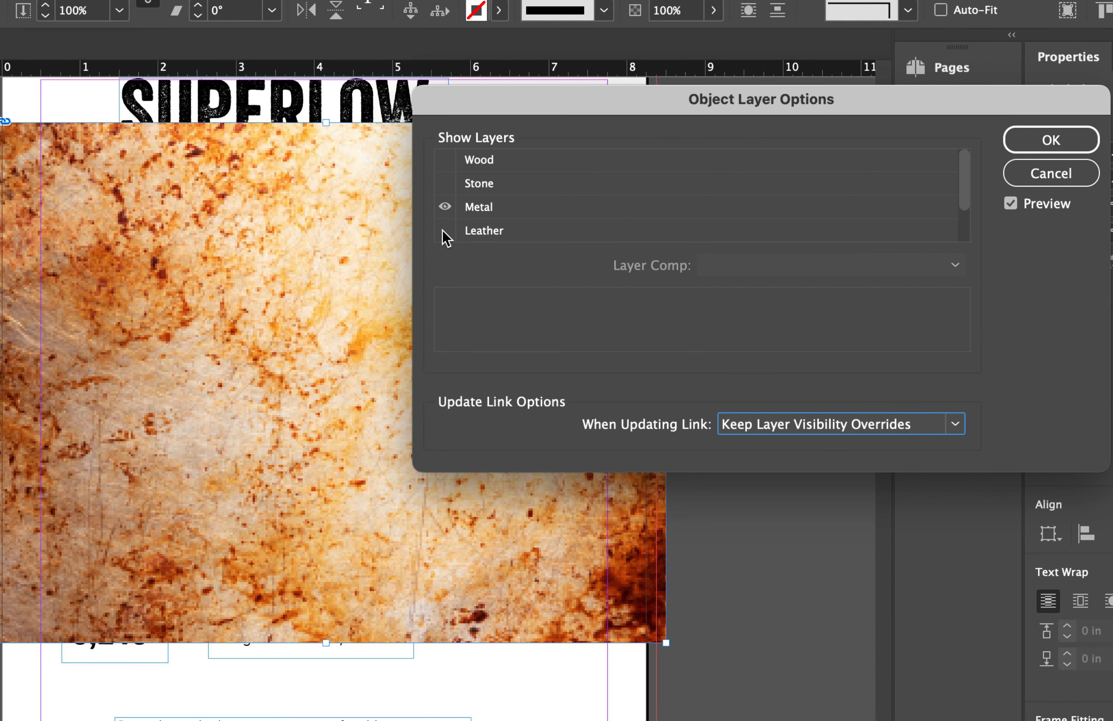
{"action": "left_click", "coordinate": [445, 207]}
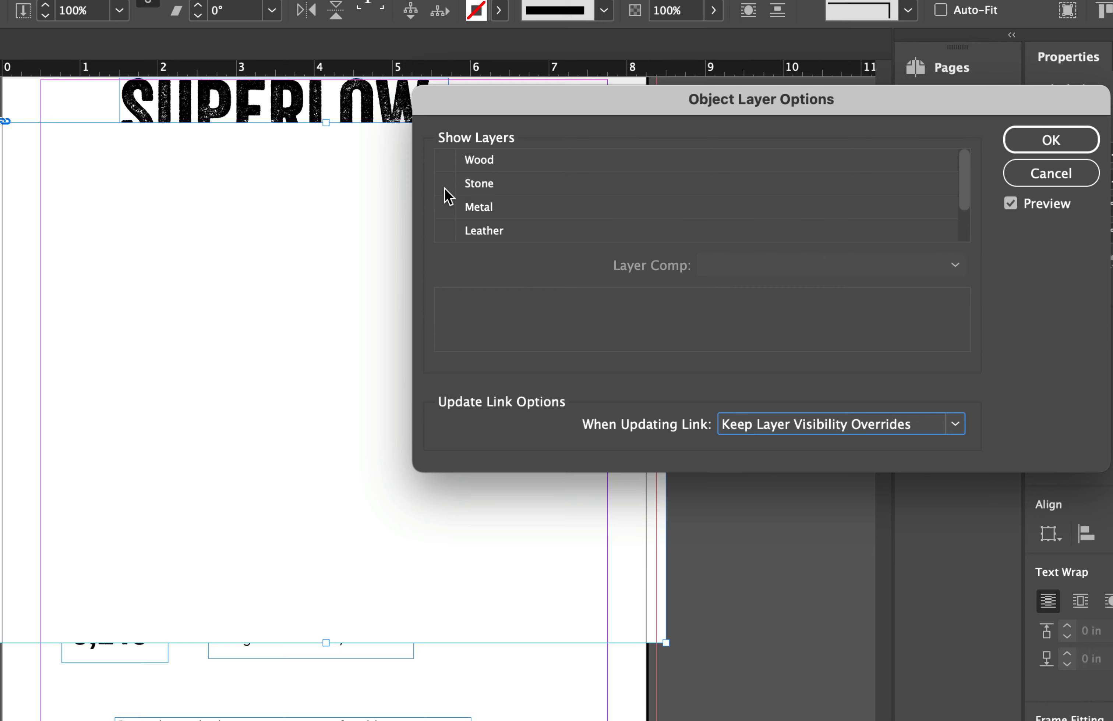
Check the Stone layer once more, and apply the texture with only its Metal layer shown
{"action": "left_click", "coordinate": [445, 183]}
{"action": "left_click", "coordinate": [444, 184]}
{"action": "left_click", "coordinate": [445, 207]}
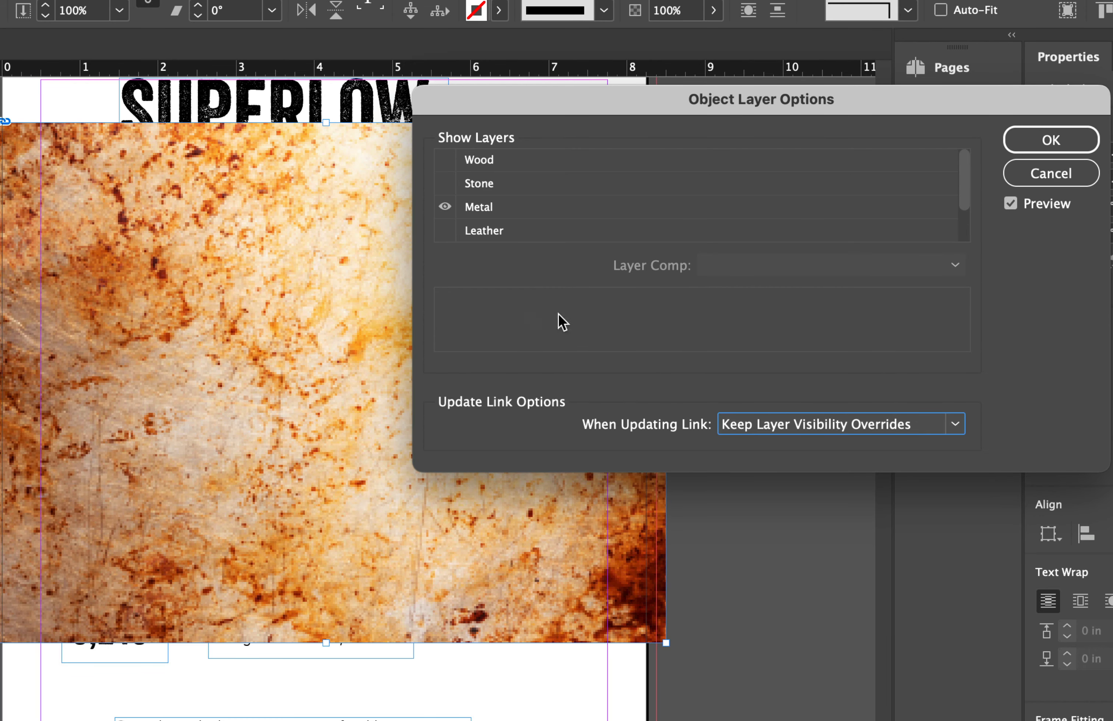
{"action": "left_click", "coordinate": [1052, 142]}
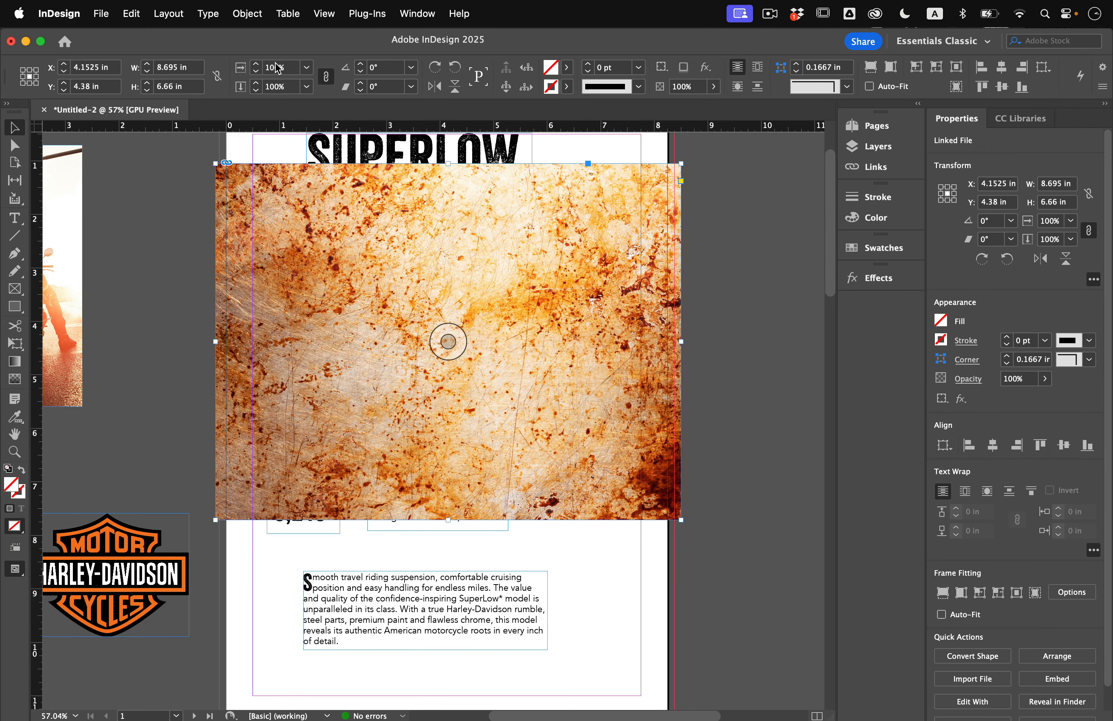
Turn on Overprint Preview for the document
{"action": "left_click", "coordinate": [436, 13]}
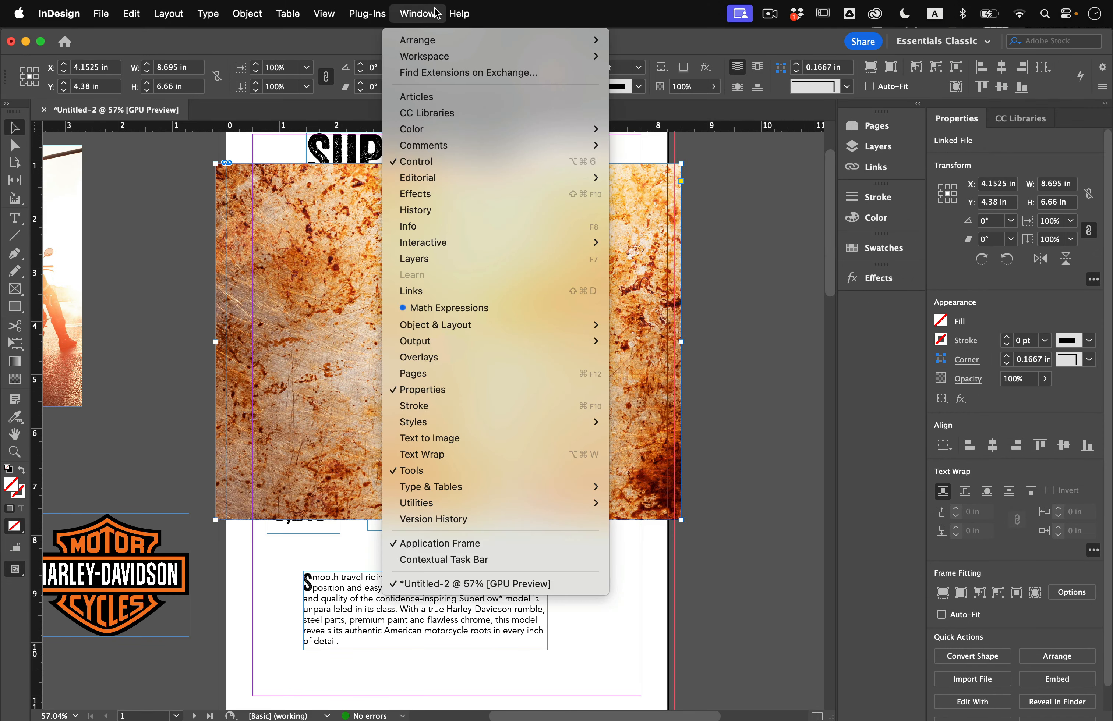
{"action": "mouse_move", "coordinate": [326, 14]}
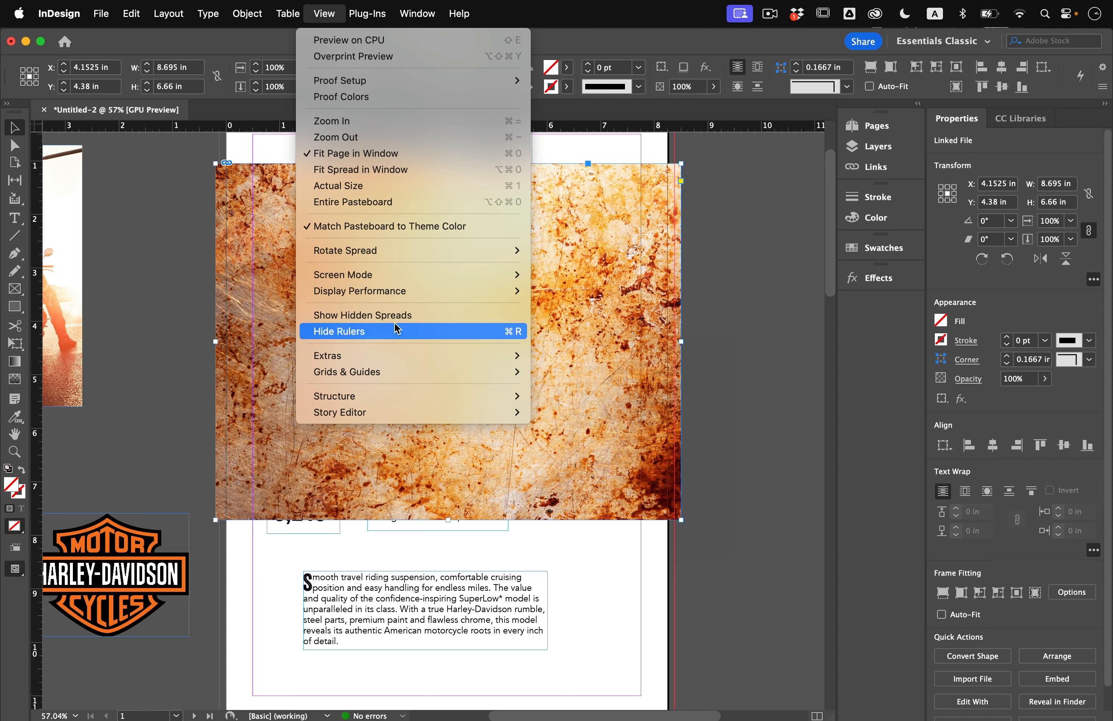
{"action": "mouse_move", "coordinate": [411, 291]}
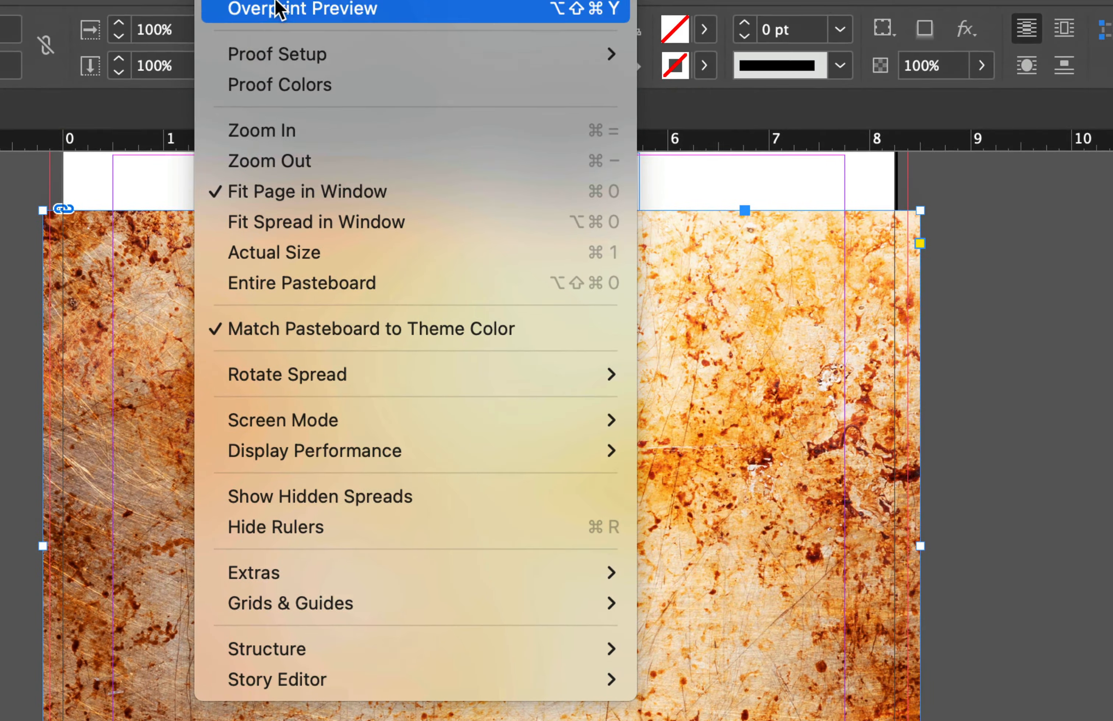
{"action": "key", "text": "Escape"}
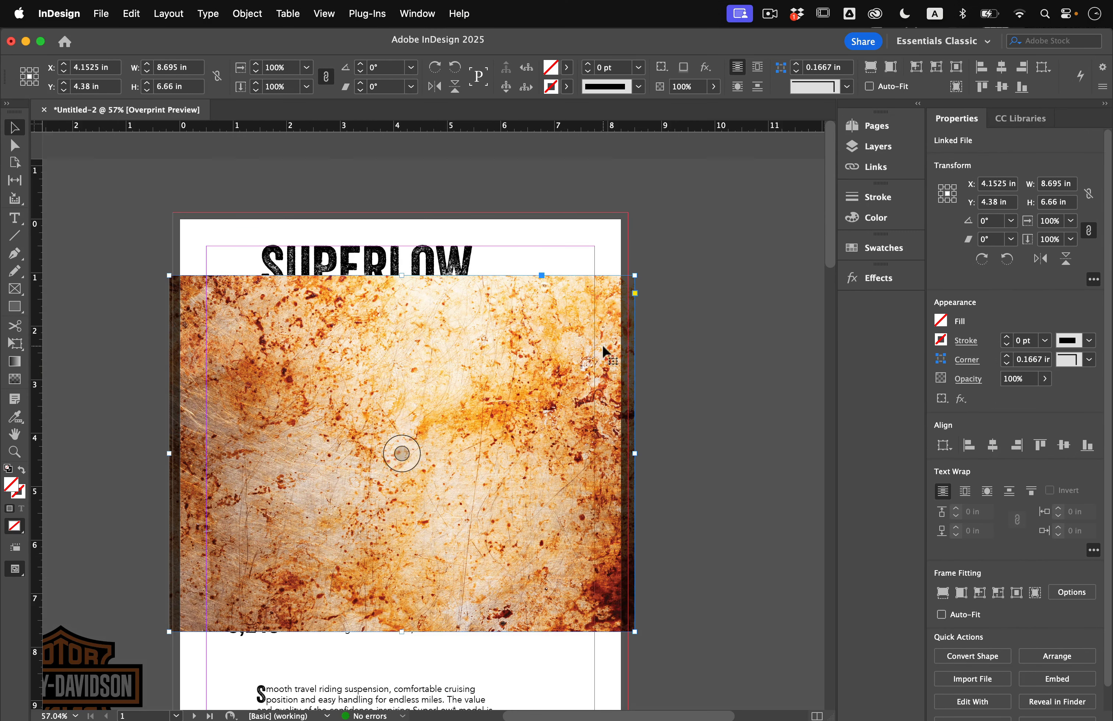
Send the metal texture to the back and move it up behind the headline and motorcycle
{"action": "left_click", "coordinate": [244, 8]}
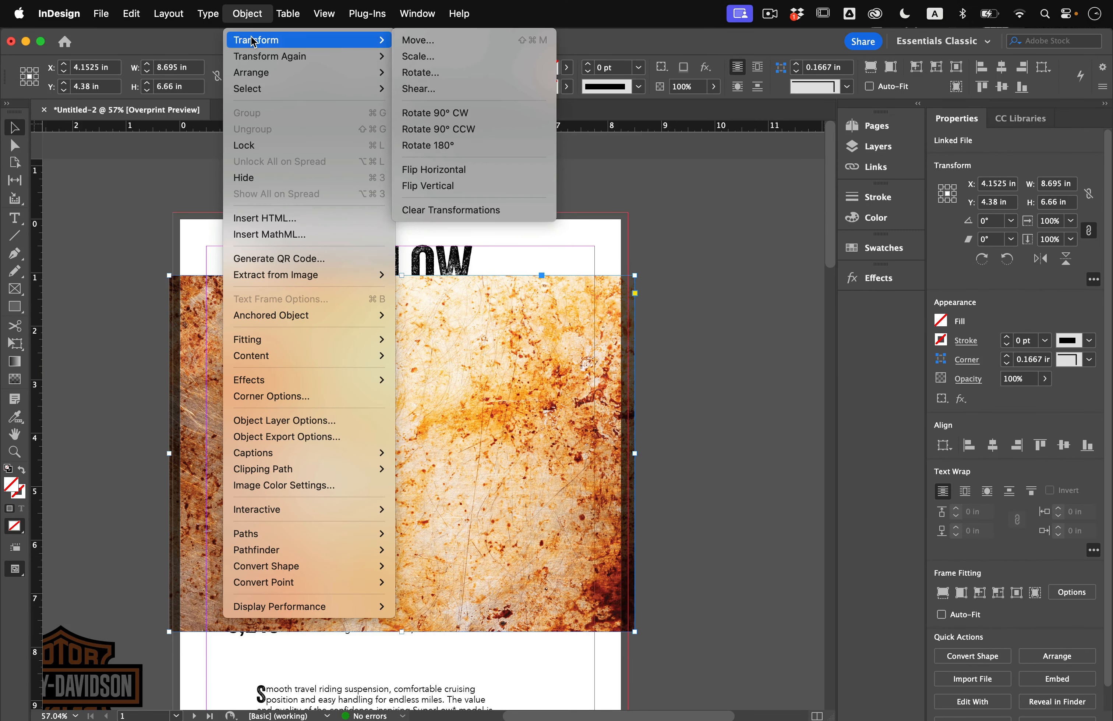
{"action": "mouse_move", "coordinate": [257, 73]}
{"action": "left_click", "coordinate": [456, 120]}
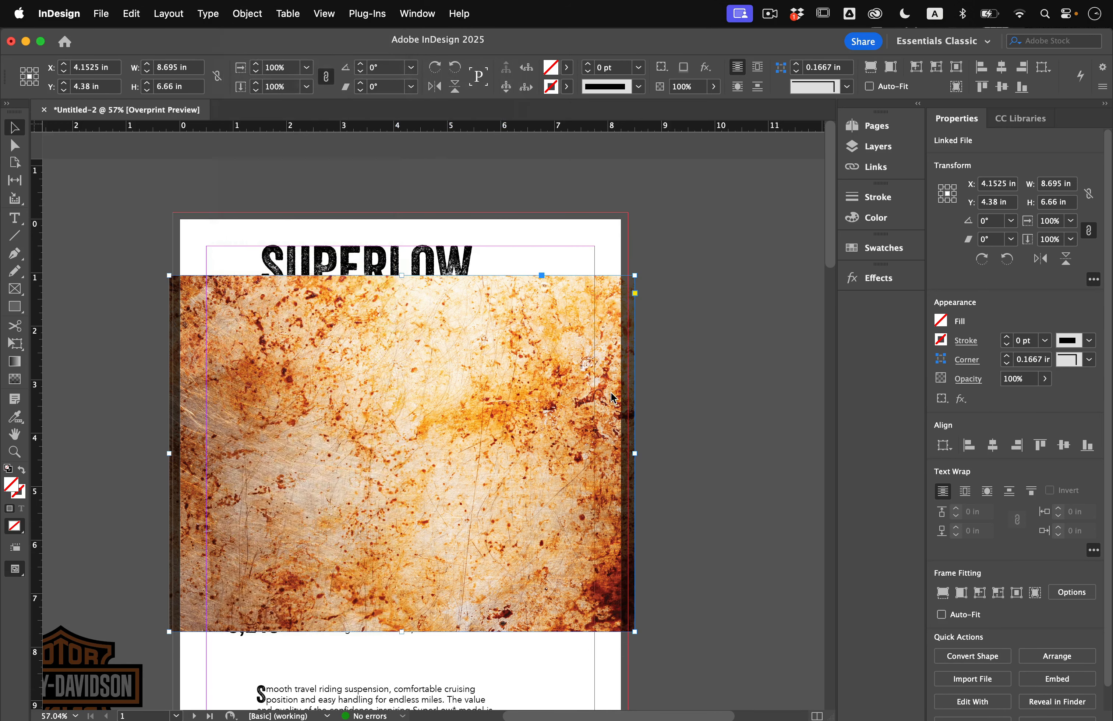
{"action": "left_click", "coordinate": [688, 464]}
{"action": "left_click_drag", "start_coordinate": [625, 450], "coordinate": [594, 416]}
{"action": "left_click", "coordinate": [666, 405]}
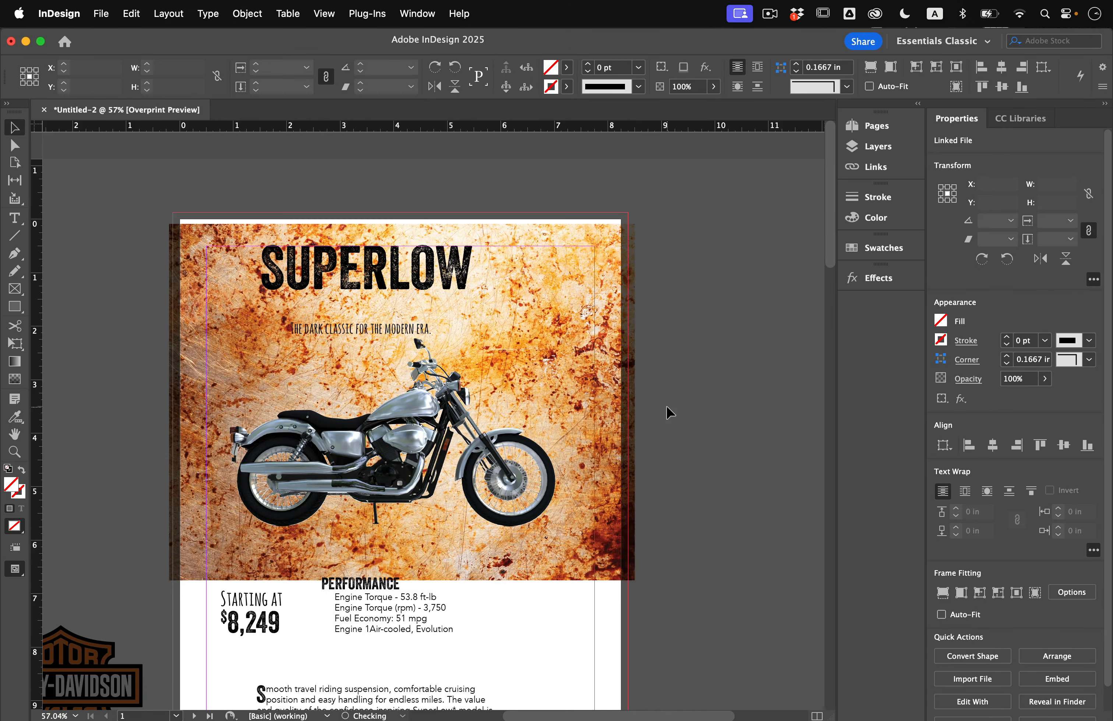
Switch to the clean preview and shorten the texture frame from below to about 4.98 in high, ending behind the motorcycle's wheels
{"action": "key", "text": "w"}
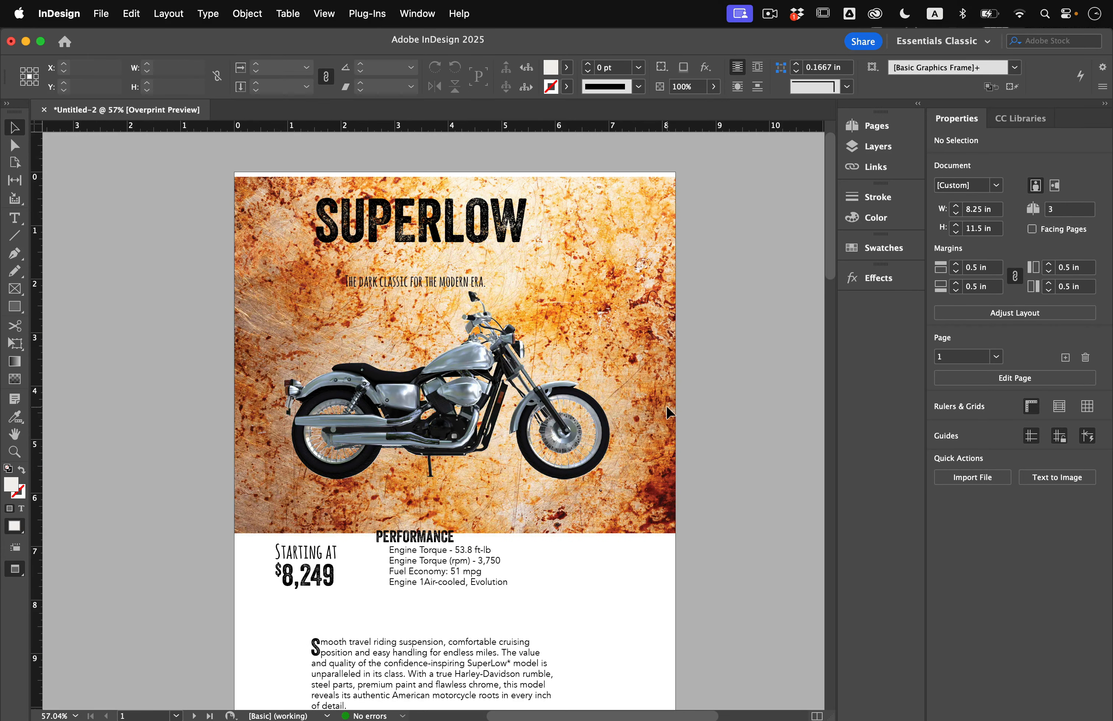
{"action": "scroll", "coordinate": [666, 407], "scroll_direction": "down", "scroll_amount": 3}
{"action": "scroll", "coordinate": [666, 407], "scroll_direction": "right", "scroll_amount": 1}
{"action": "left_click", "coordinate": [630, 432]}
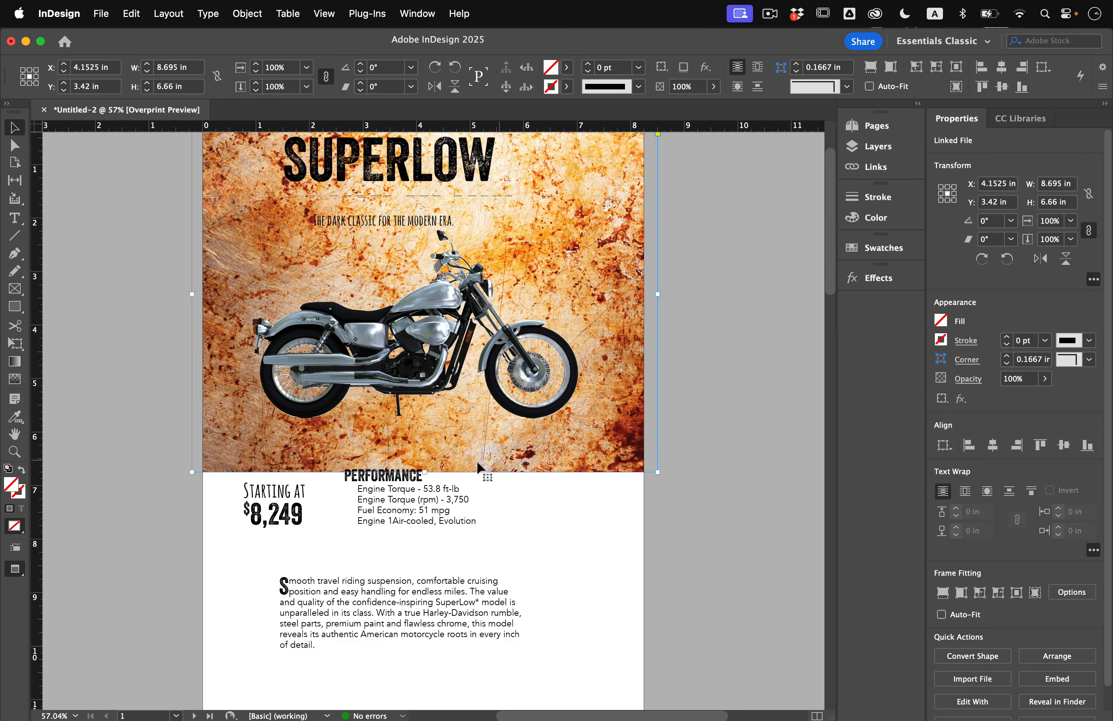
{"action": "left_click_drag", "start_coordinate": [424, 472], "coordinate": [423, 383]}
Raise the texture frame so that it extends slightly past the page's upper edge, closing the white gap
{"action": "scroll", "coordinate": [527, 444], "scroll_direction": "up", "scroll_amount": 2}
{"action": "scroll", "coordinate": [527, 444], "scroll_direction": "right", "scroll_amount": 1}
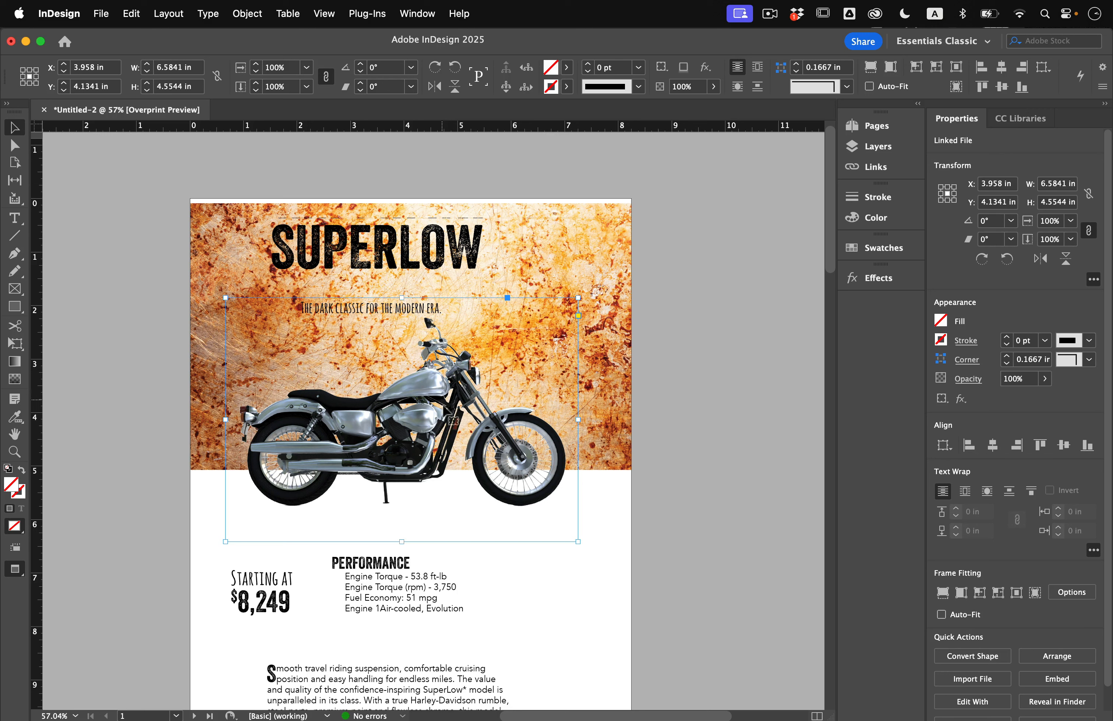
{"action": "left_click", "coordinate": [673, 501]}
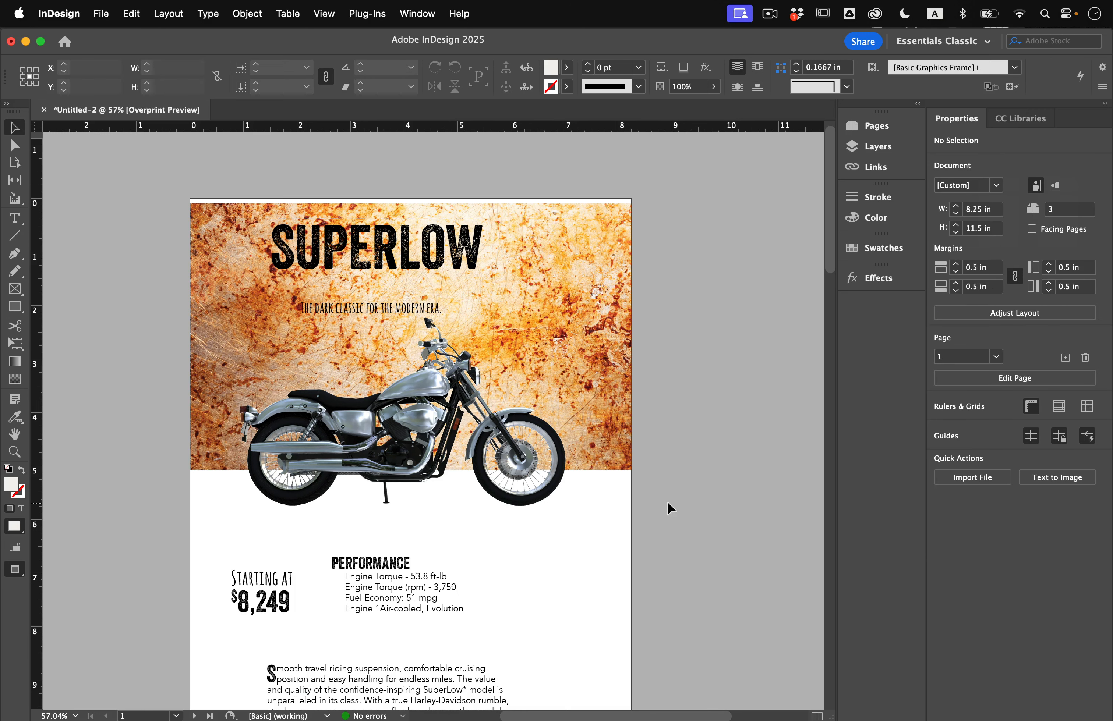
{"action": "left_click", "coordinate": [616, 387]}
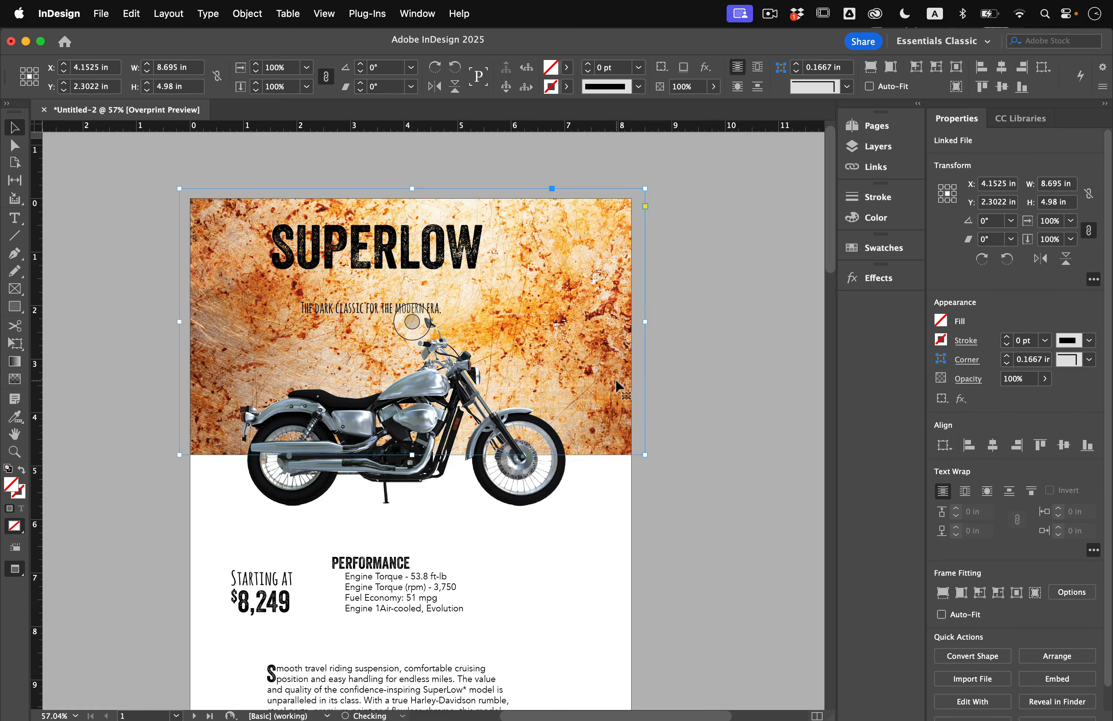
{"action": "left_click", "coordinate": [692, 416]}
Scale the SUPERLOW headline frame up to about 5.33 in wide and fill its text with the off-white swatch
{"action": "left_click", "coordinate": [479, 286]}
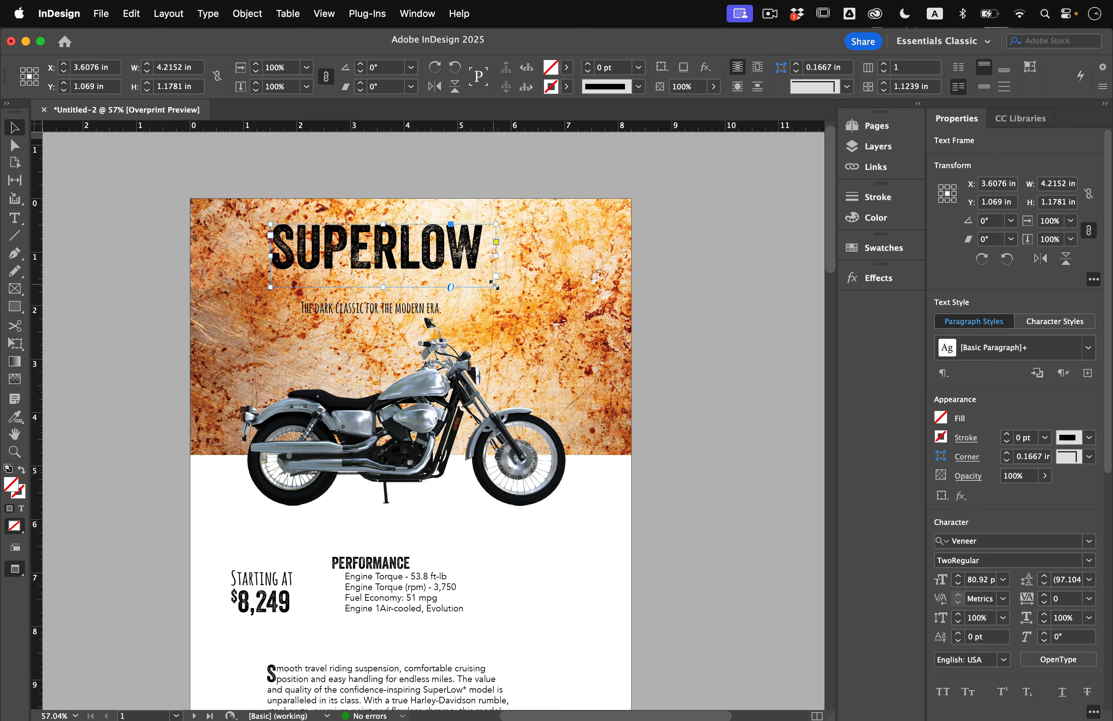
{"action": "left_click_drag", "start_coordinate": [495, 287], "coordinate": [555, 297]}
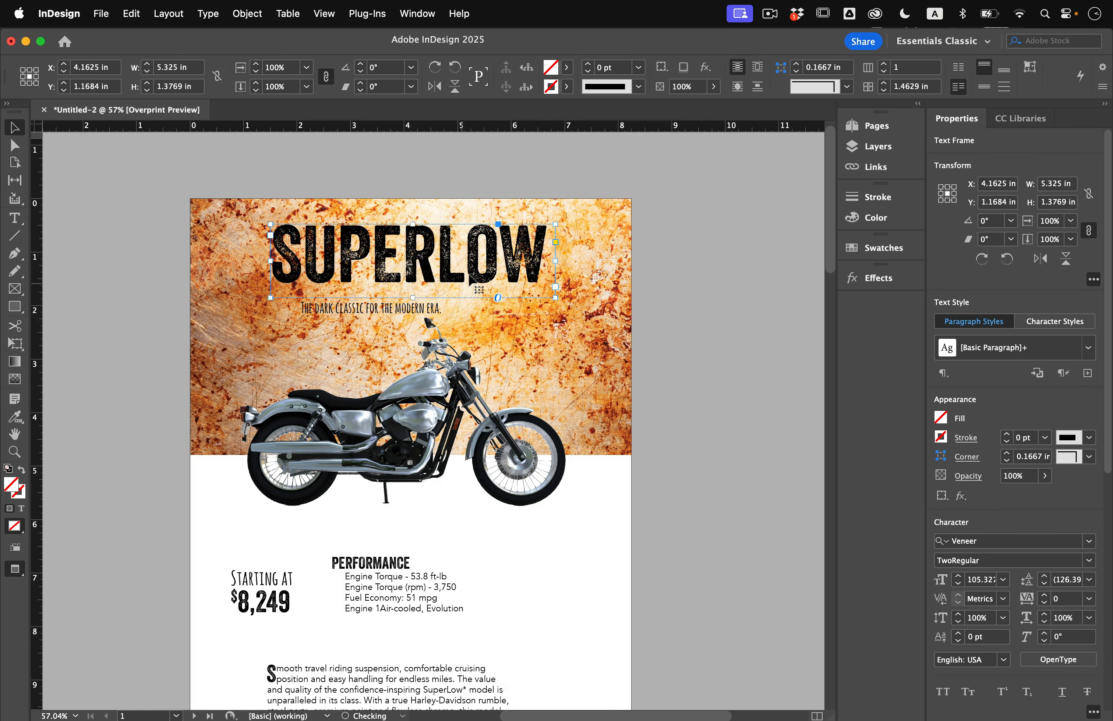
{"action": "double_click", "coordinate": [485, 280]}
{"action": "double_click", "coordinate": [474, 277]}
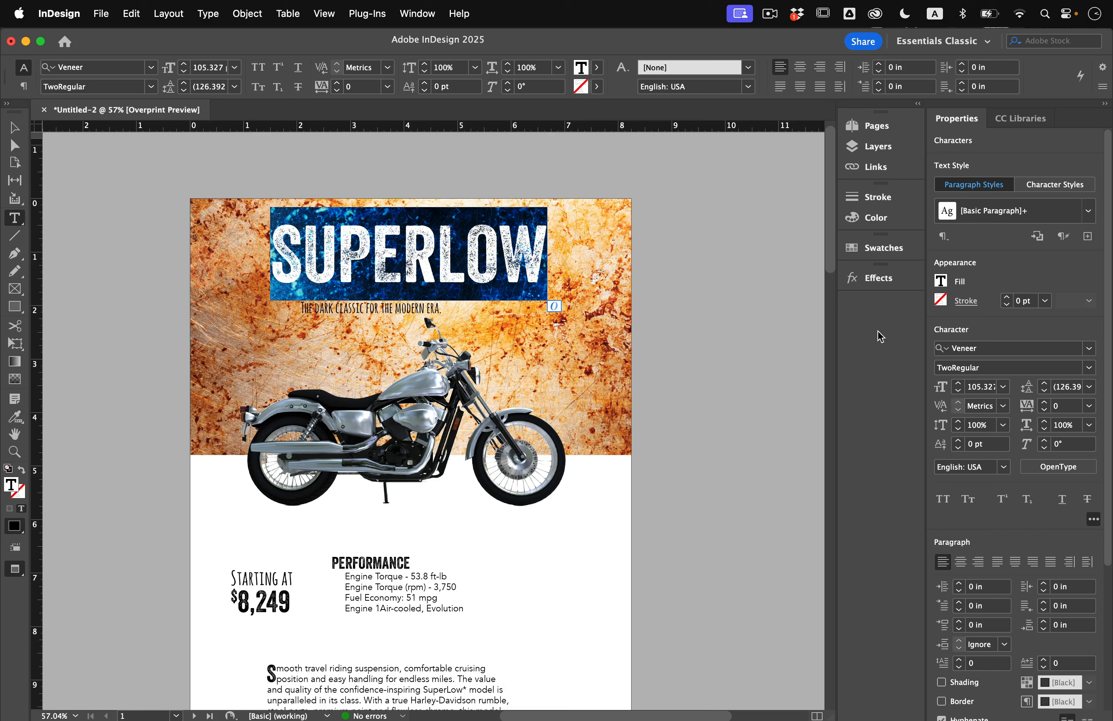
{"action": "left_click", "coordinate": [944, 282]}
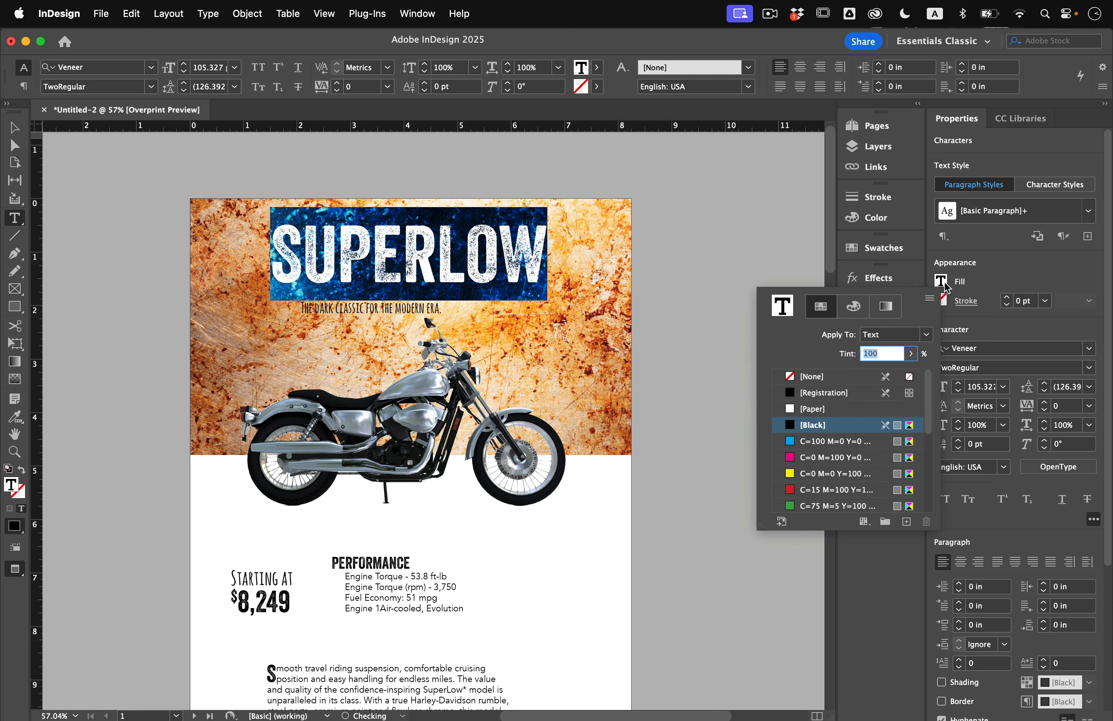
{"action": "scroll", "coordinate": [812, 455], "scroll_direction": "down", "scroll_amount": 5}
{"action": "left_click", "coordinate": [783, 442]}
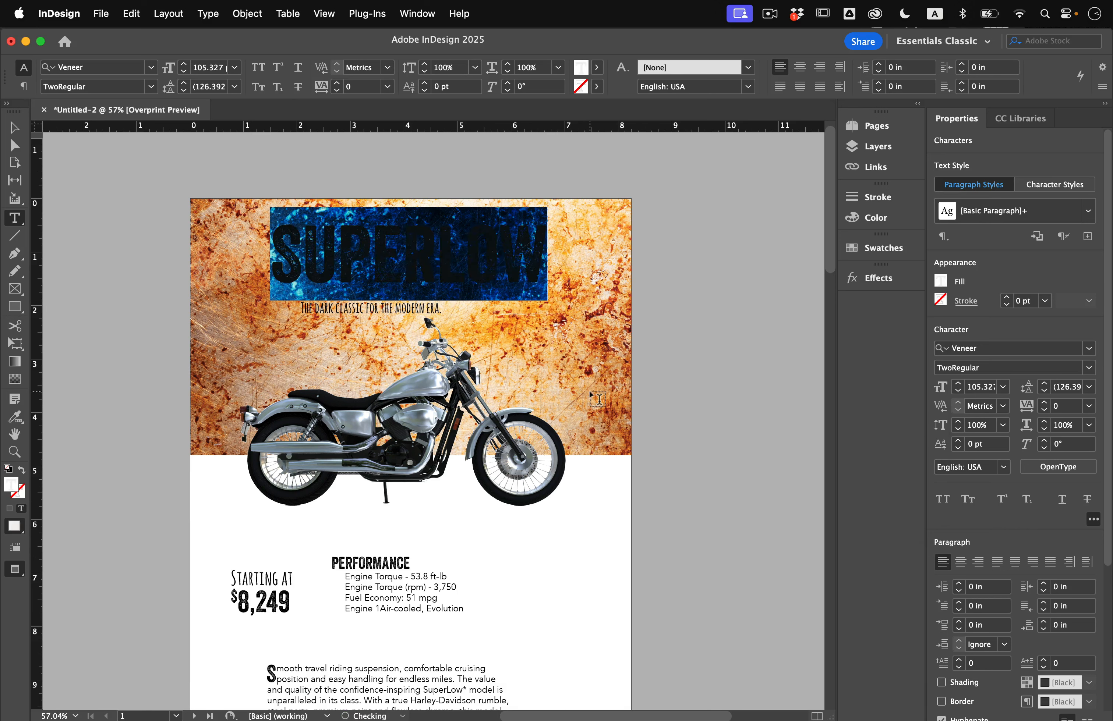
{"action": "left_click", "coordinate": [436, 255]}
Add a drop shadow to the SUPERLOW headline, coloring it with the dark brown C=42 M=64 Y=72 K=34 swatch
{"action": "left_click", "coordinate": [15, 127]}
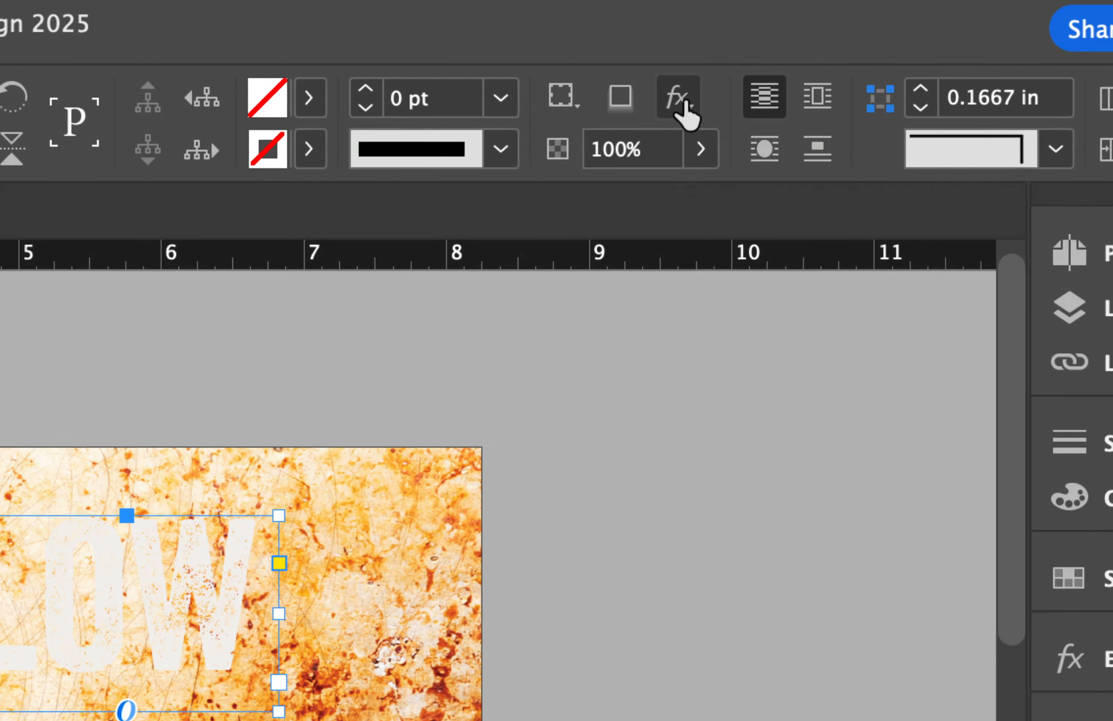
{"action": "left_click", "coordinate": [706, 68]}
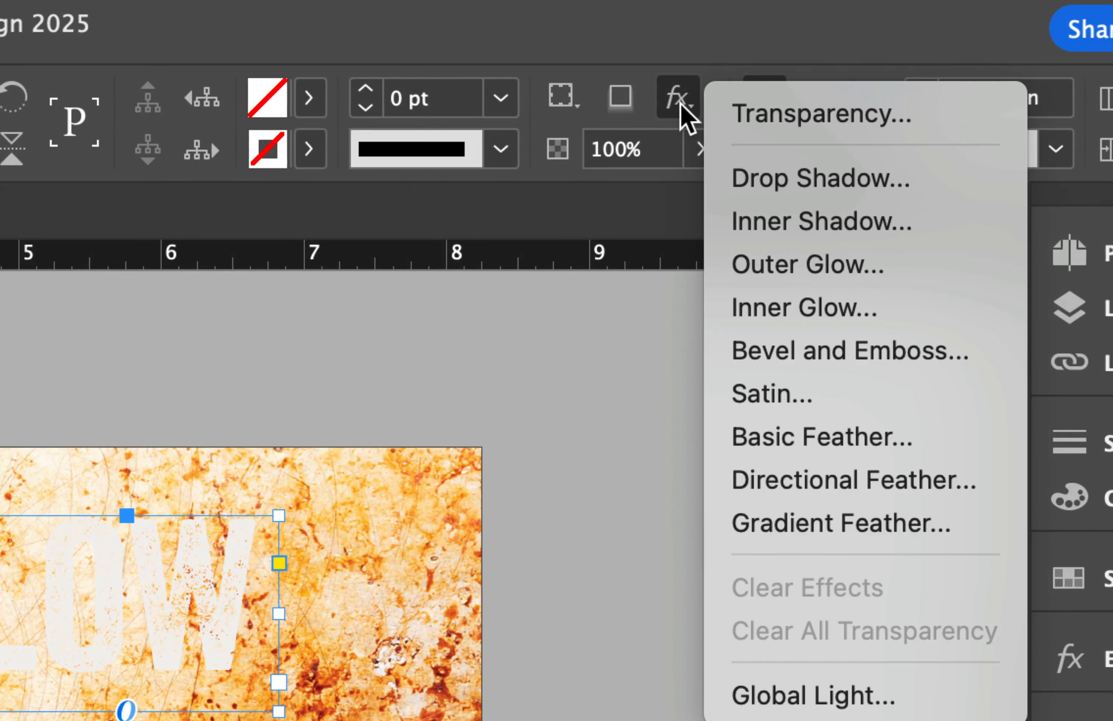
{"action": "left_click", "coordinate": [769, 187]}
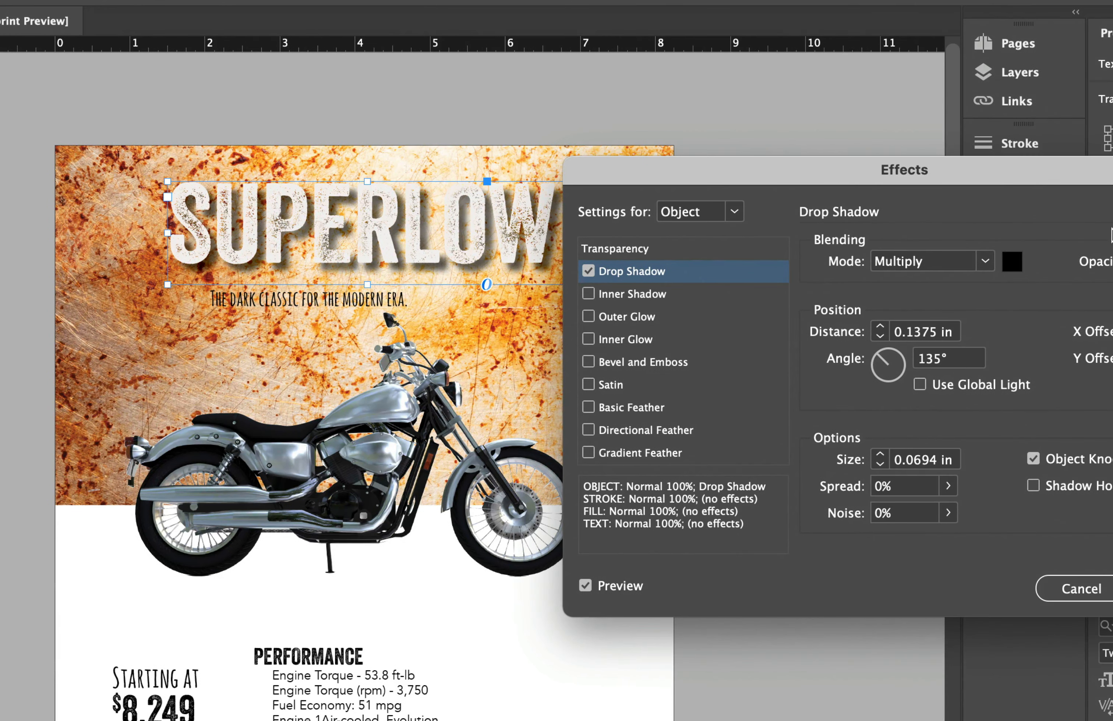
{"action": "left_click", "coordinate": [1020, 264]}
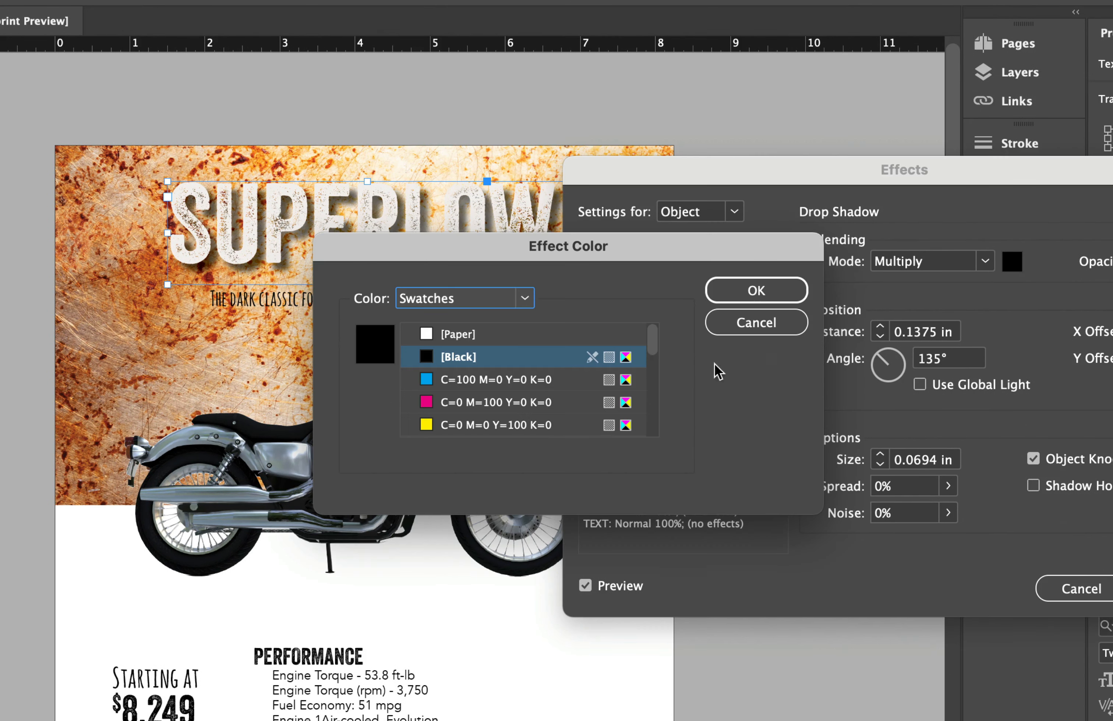
{"action": "scroll", "coordinate": [505, 410], "scroll_direction": "down", "scroll_amount": 5}
{"action": "left_click", "coordinate": [457, 382]}
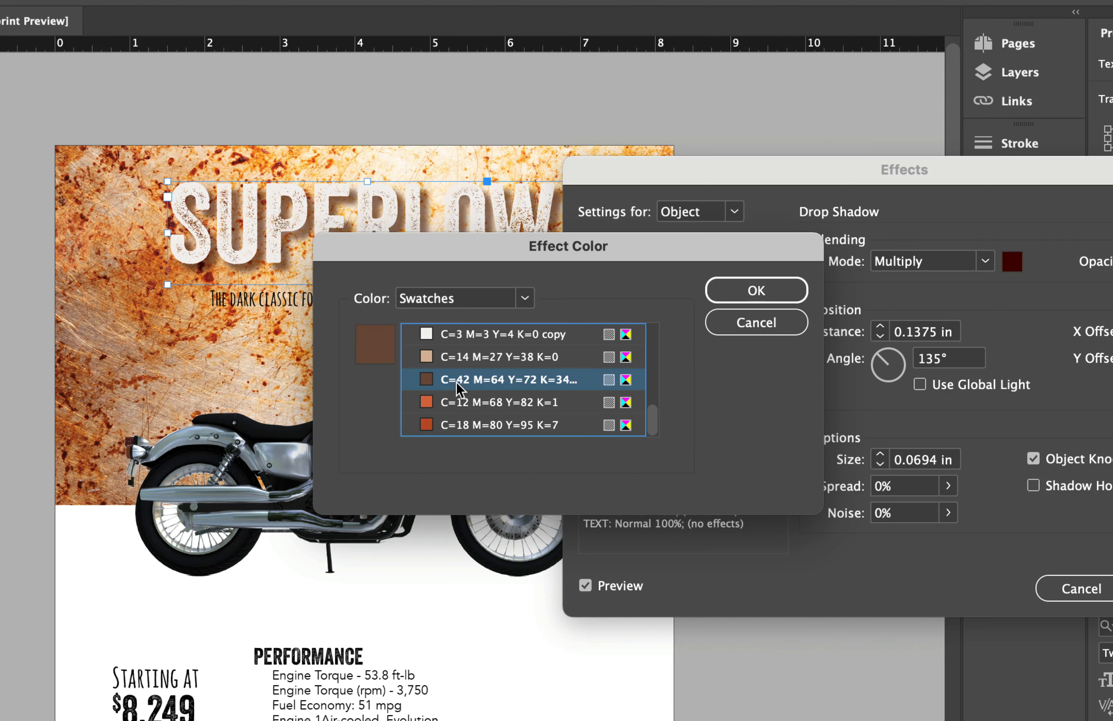
{"action": "left_click", "coordinate": [739, 292]}
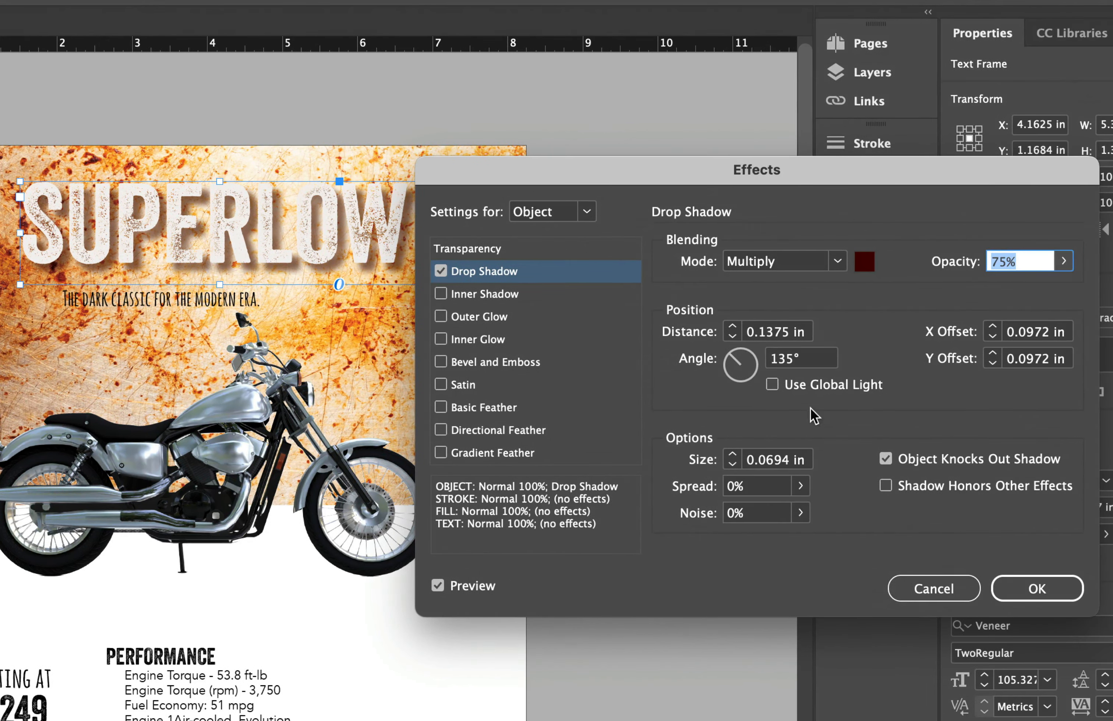
Set the headline shadow's opacity to 100% and its noise to 29%
{"action": "left_click", "coordinate": [1063, 262]}
{"action": "left_click_drag", "start_coordinate": [1041, 284], "coordinate": [1075, 285]}
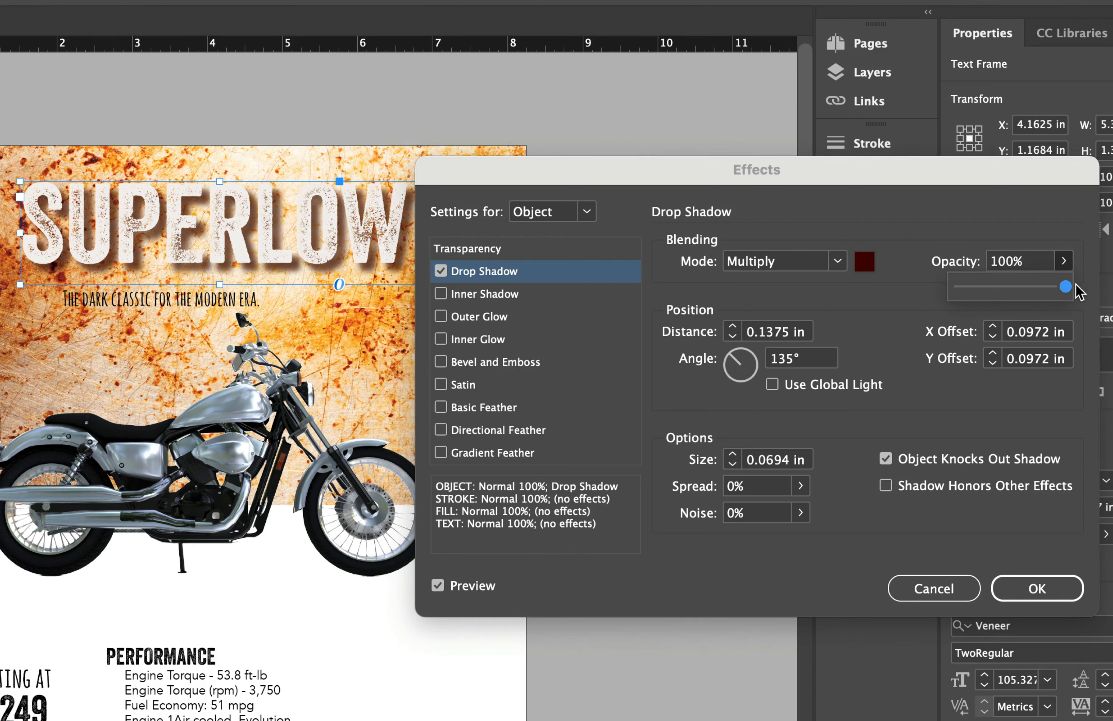
{"action": "left_click", "coordinate": [800, 513]}
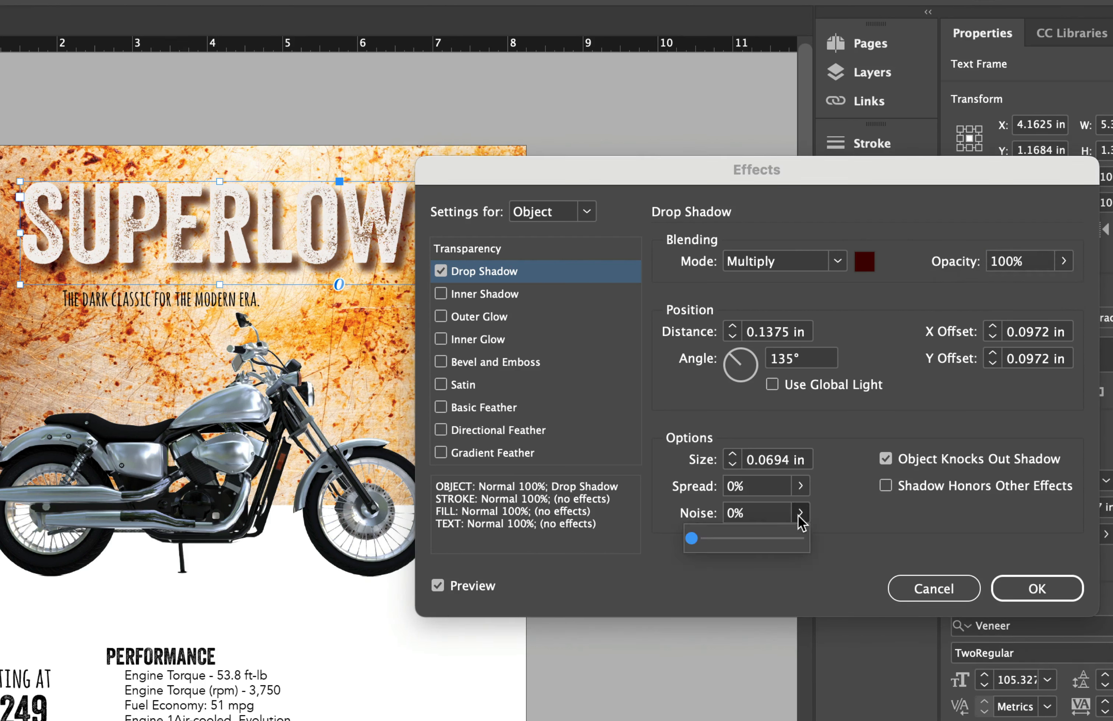
{"action": "left_click_drag", "start_coordinate": [697, 541], "coordinate": [727, 527]}
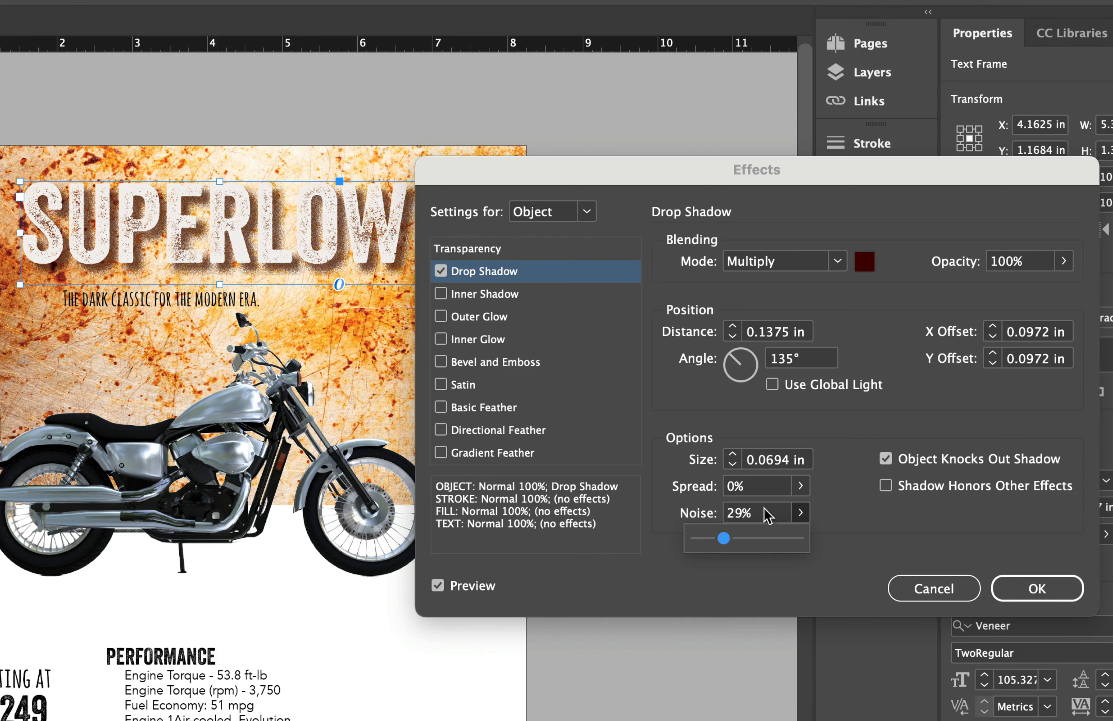
Set the headline shadow's size to 0.0625 in, adjust its spread slightly and apply the effect
{"action": "left_click", "coordinate": [805, 483]}
{"action": "left_click", "coordinate": [799, 486]}
{"action": "left_click", "coordinate": [731, 455]}
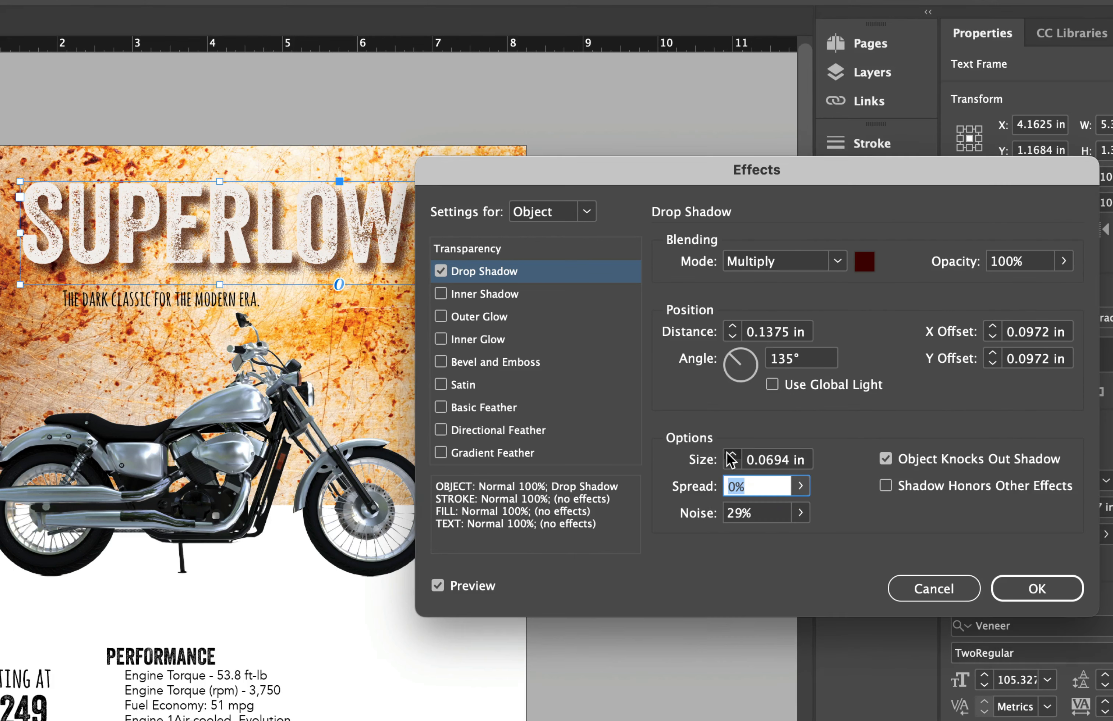
{"action": "left_click", "coordinate": [732, 465]}
{"action": "left_click", "coordinate": [732, 465]}
{"action": "left_click", "coordinate": [731, 455]}
{"action": "left_click", "coordinate": [799, 487]}
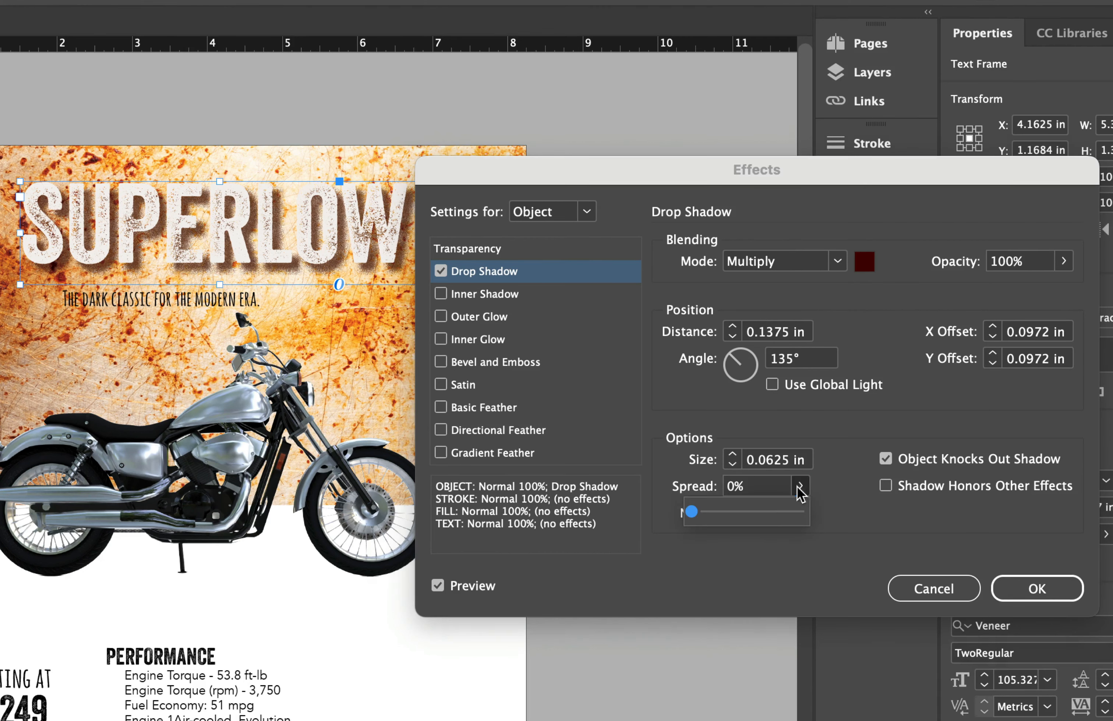
{"action": "left_click_drag", "start_coordinate": [701, 515], "coordinate": [697, 512]}
{"action": "left_click", "coordinate": [1037, 589]}
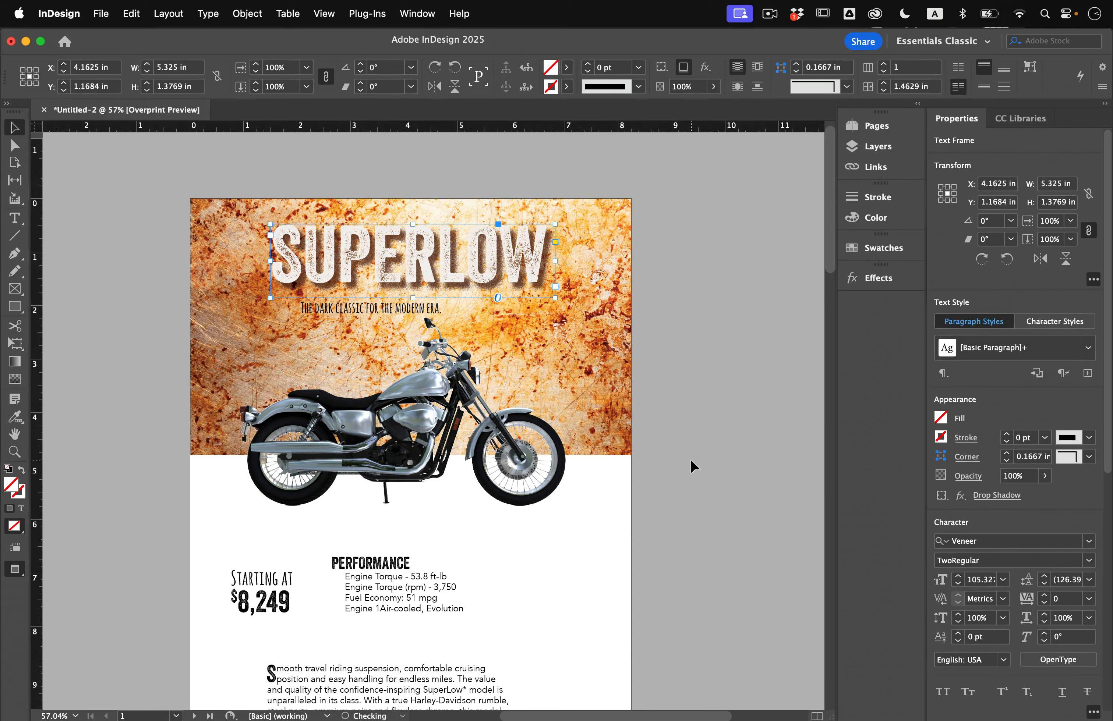
Widen the tagline's text frame to 7.25 in so it reaches the page's right margin
{"action": "left_click", "coordinate": [616, 521]}
{"action": "scroll", "coordinate": [373, 309], "scroll_direction": "up", "scroll_amount": 4}
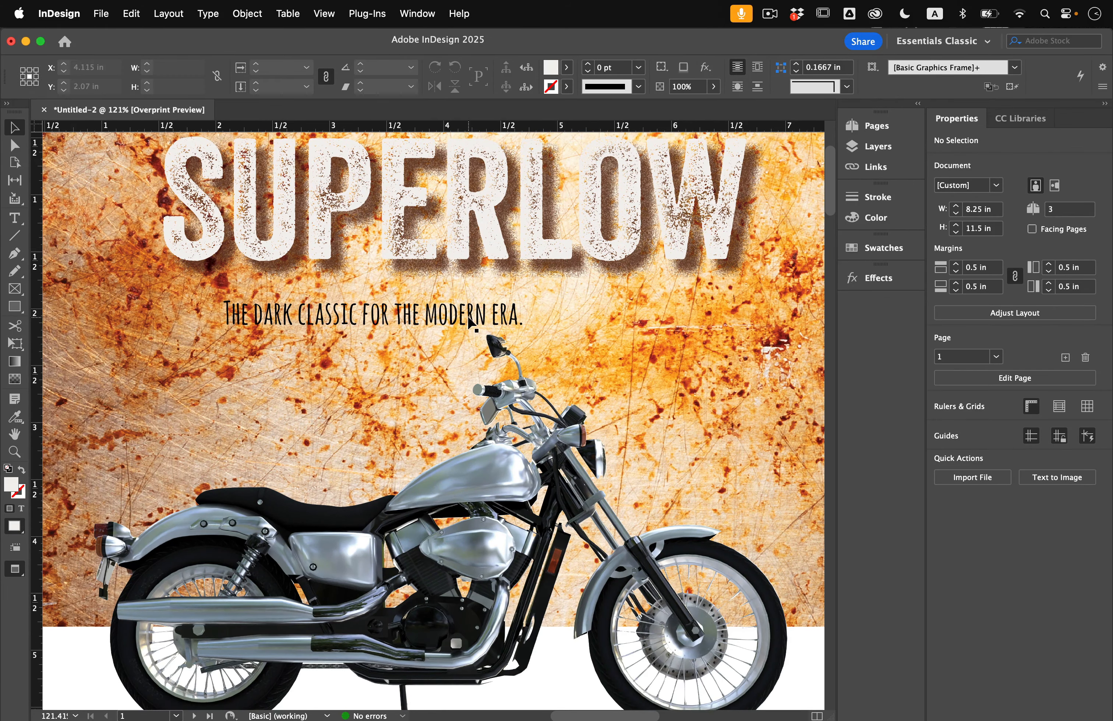
{"action": "scroll", "coordinate": [468, 319], "scroll_direction": "down", "scroll_amount": 3}
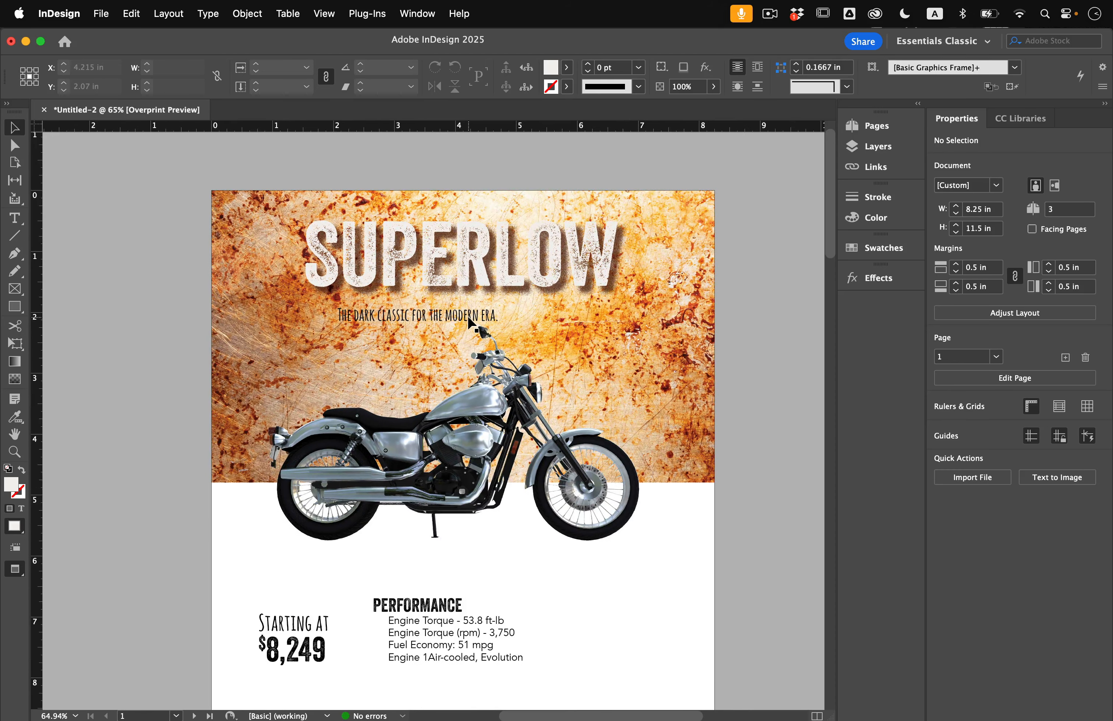
{"action": "left_click", "coordinate": [469, 319]}
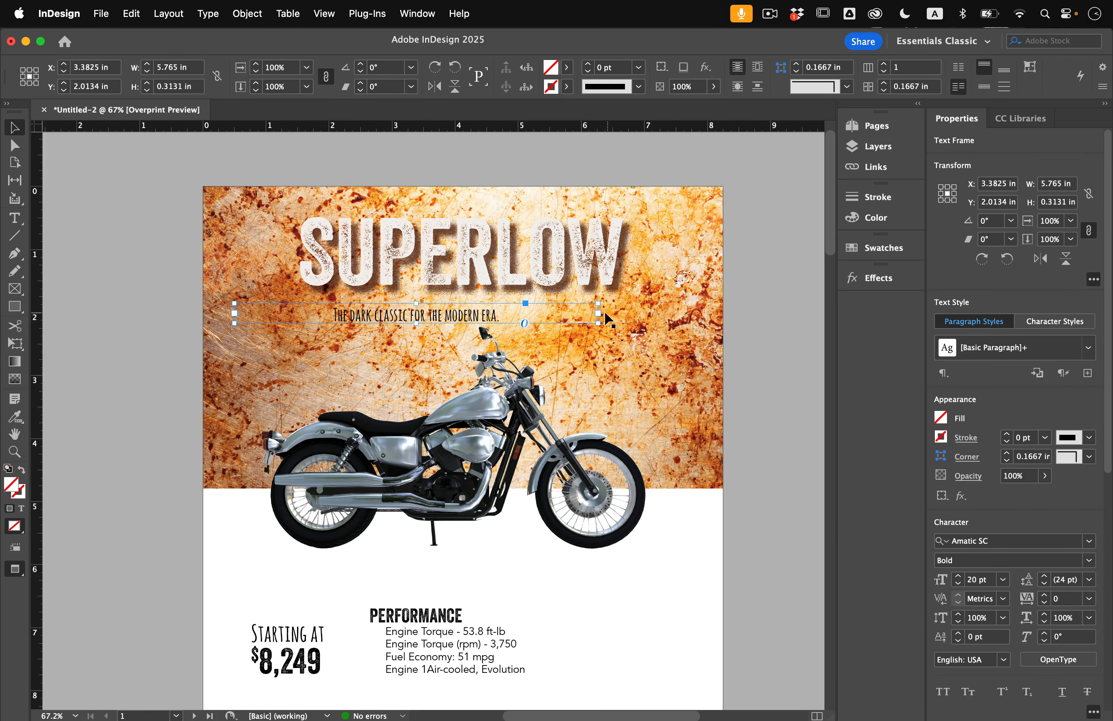
{"action": "left_click_drag", "start_coordinate": [598, 313], "coordinate": [680, 313]}
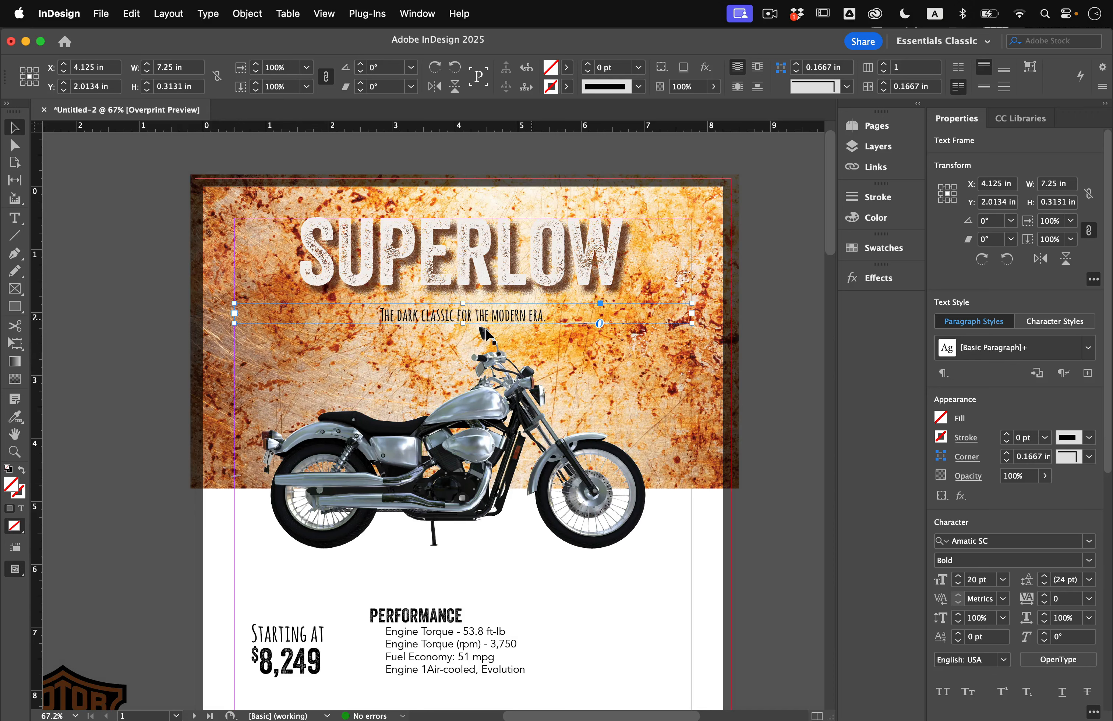
Increase the whole tagline's font size to 24 pt
{"action": "double_click", "coordinate": [455, 315]}
{"action": "key", "text": "super+a"}
{"action": "key", "text": "super+shift+period"}
{"action": "key", "text": "super+shift+period"}
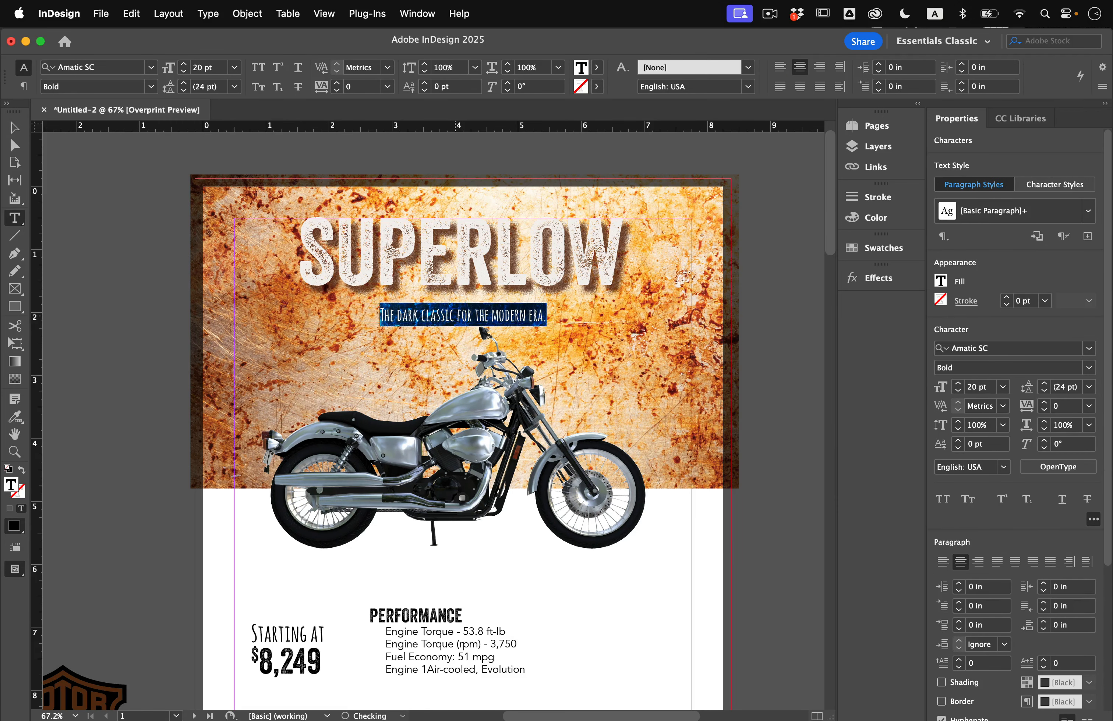
{"action": "left_click", "coordinate": [14, 127]}
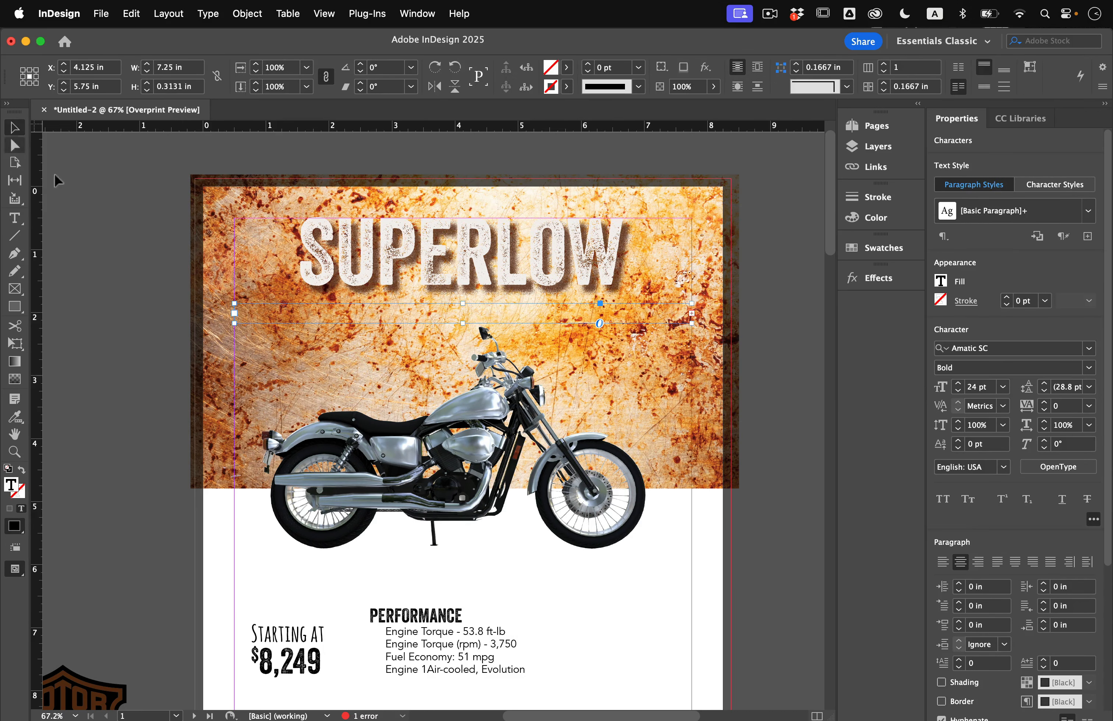
Extend the tagline's text frame downward to a height of 0.6431 in so the enlarged text fits
{"action": "left_click", "coordinate": [54, 174]}
{"action": "left_click", "coordinate": [460, 321]}
{"action": "left_click_drag", "start_coordinate": [460, 323], "coordinate": [461, 344]}
{"action": "key", "text": "t"}
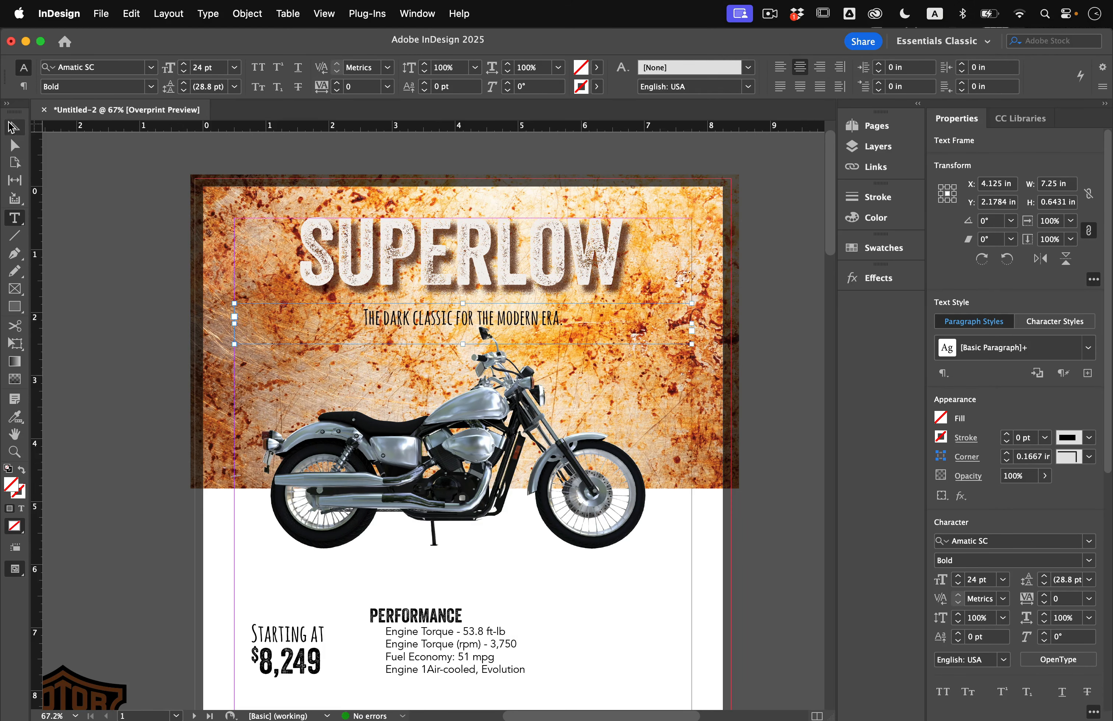
{"action": "left_click", "coordinate": [14, 127]}
{"action": "left_click", "coordinate": [107, 232]}
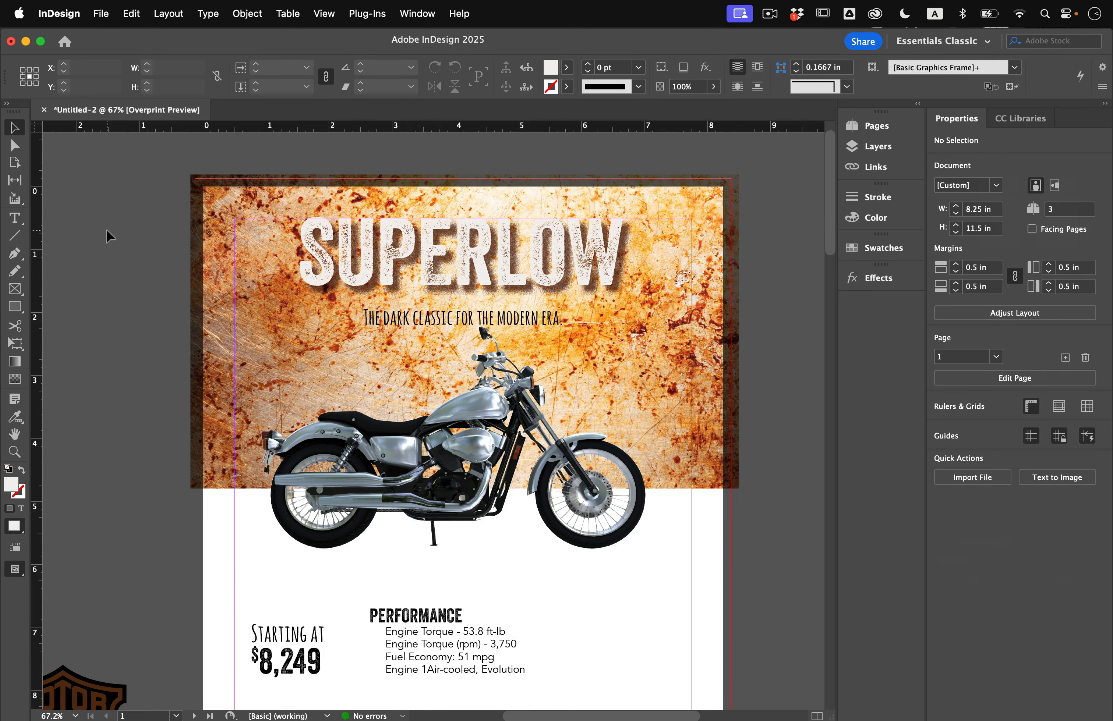
Draw an 8.5 x 0.6431 in rectangle across the page over the tagline and fill it with the orange C=12 M=68 Y=82 swatch
{"action": "left_click", "coordinate": [17, 307]}
{"action": "left_click_drag", "start_coordinate": [196, 301], "coordinate": [731, 340]}
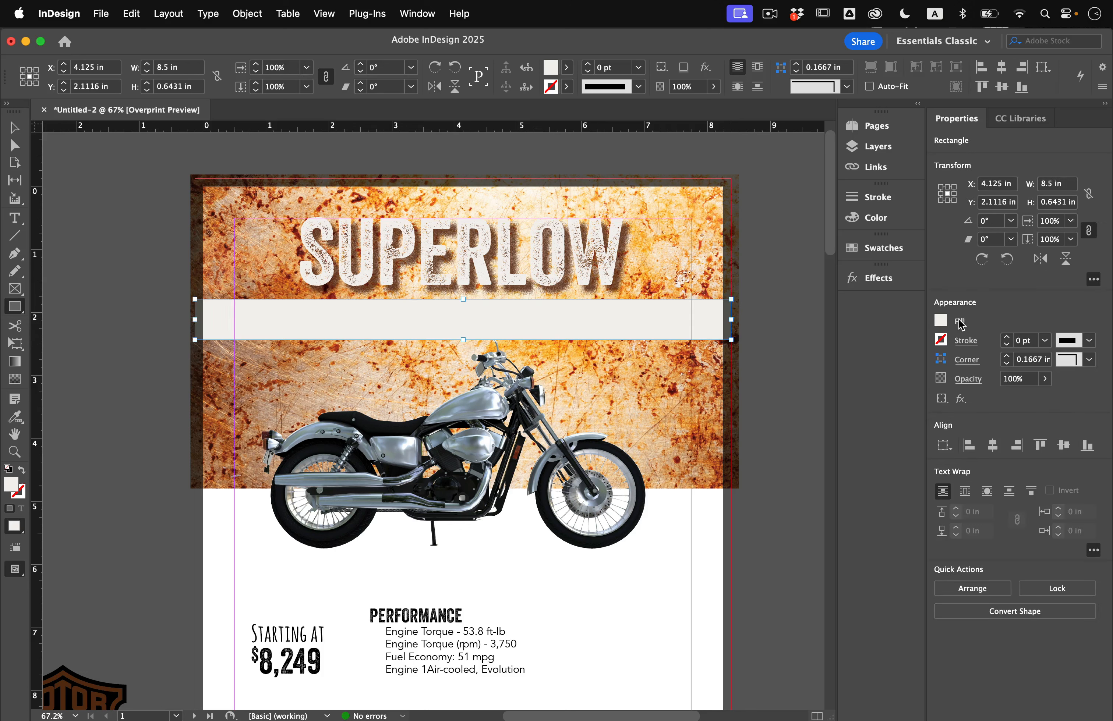
{"action": "left_click", "coordinate": [942, 323]}
{"action": "scroll", "coordinate": [836, 538], "scroll_direction": "down", "scroll_amount": 5}
{"action": "left_click", "coordinate": [806, 534]}
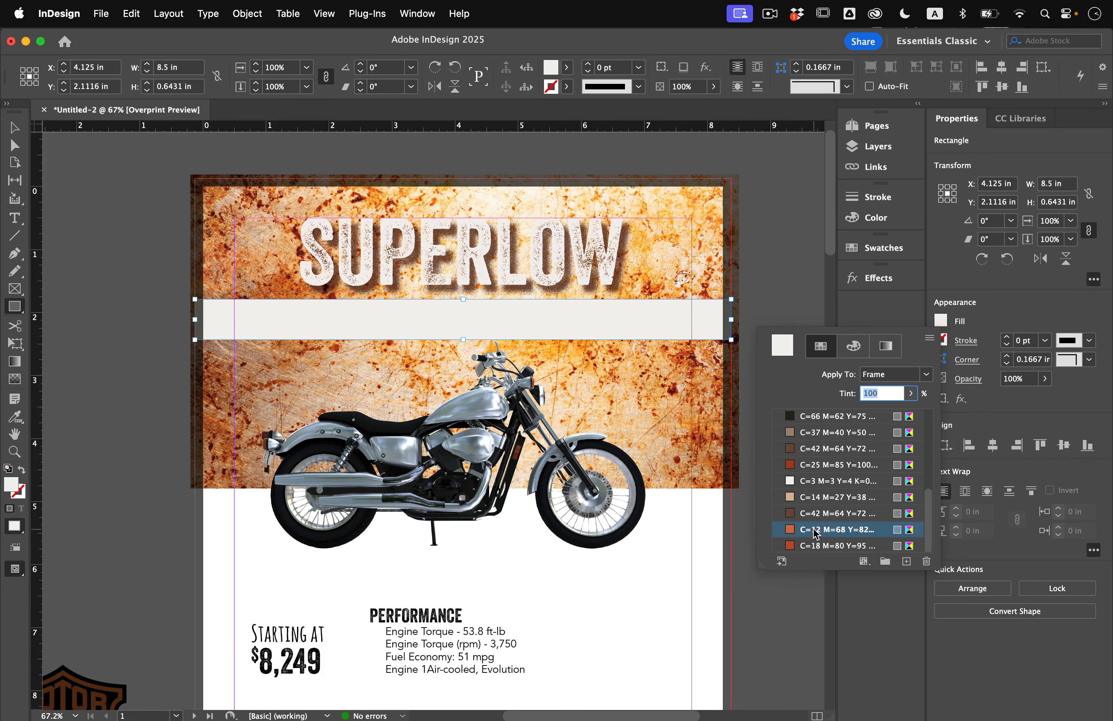
{"action": "left_click", "coordinate": [80, 214]}
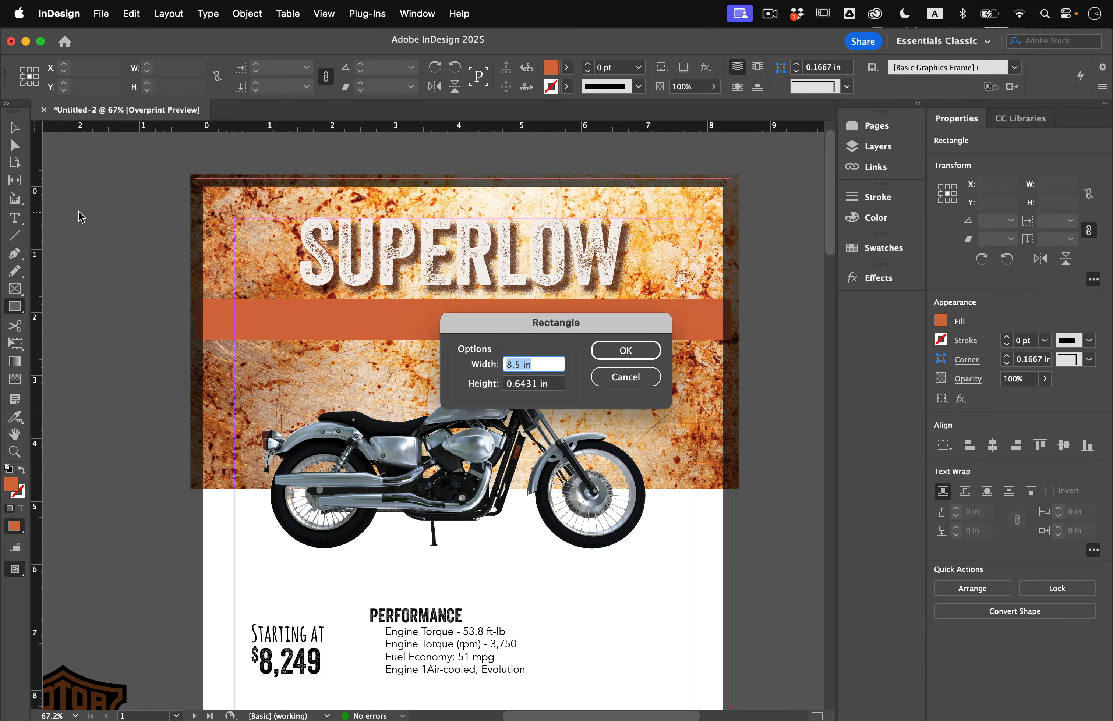
{"action": "left_click", "coordinate": [609, 377]}
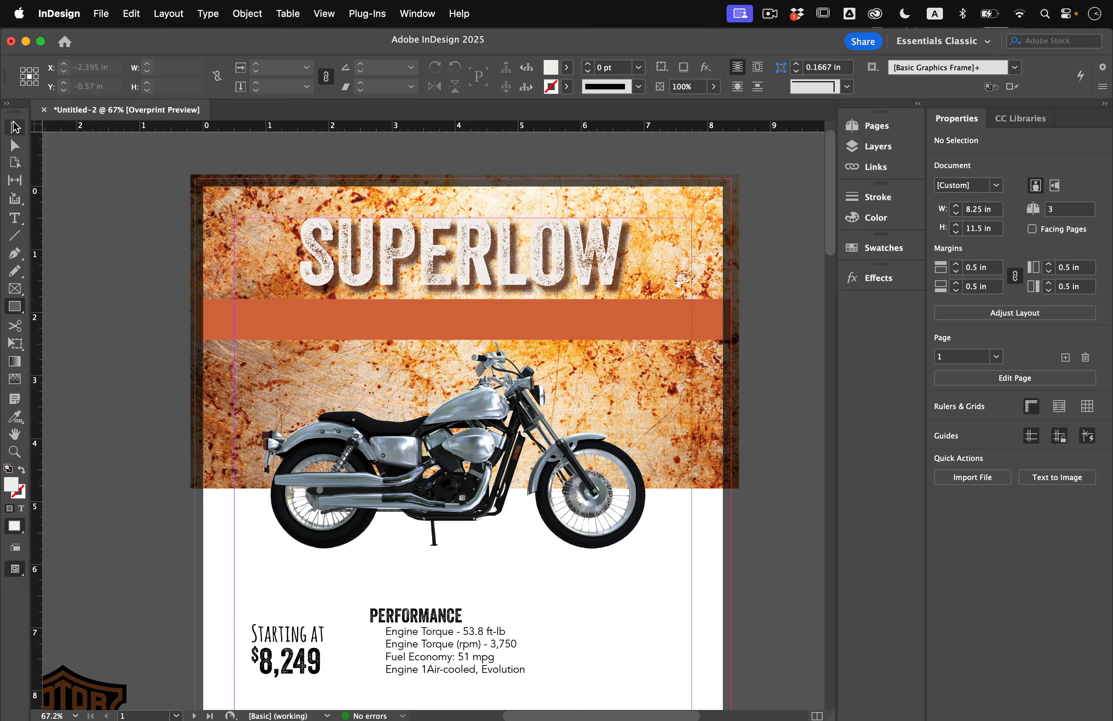
Try the Multiply, Color Dodge and Color Burn blend modes on the orange tagline band
{"action": "left_click", "coordinate": [14, 127]}
{"action": "left_click", "coordinate": [872, 278]}
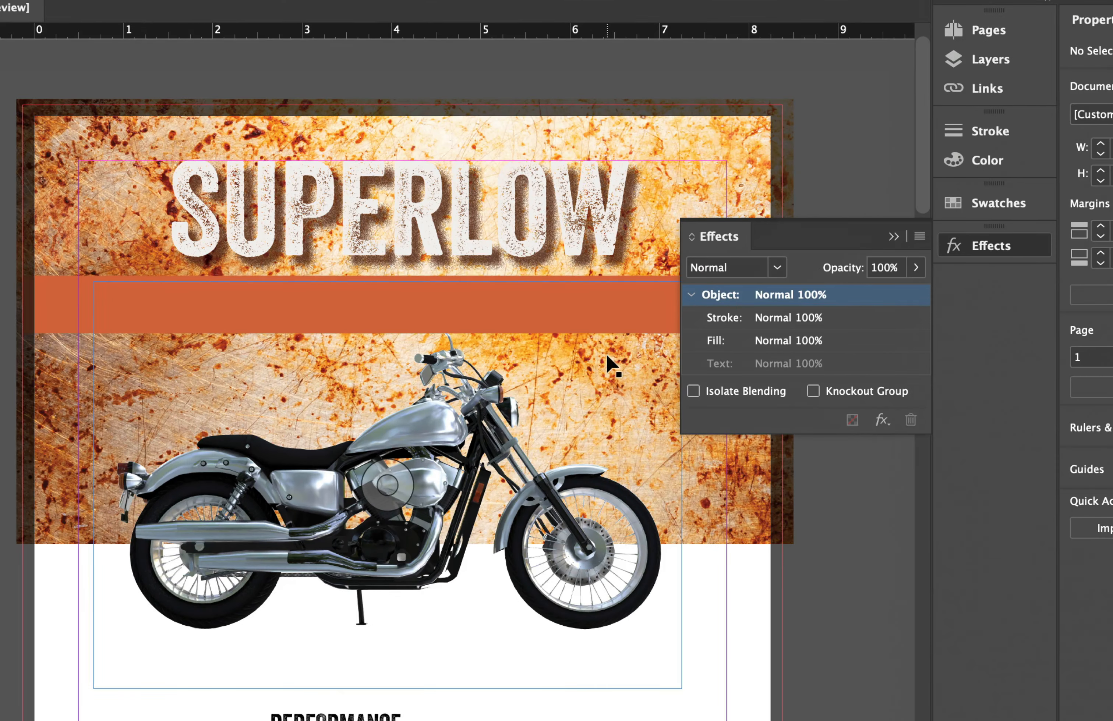
{"action": "left_click", "coordinate": [579, 296]}
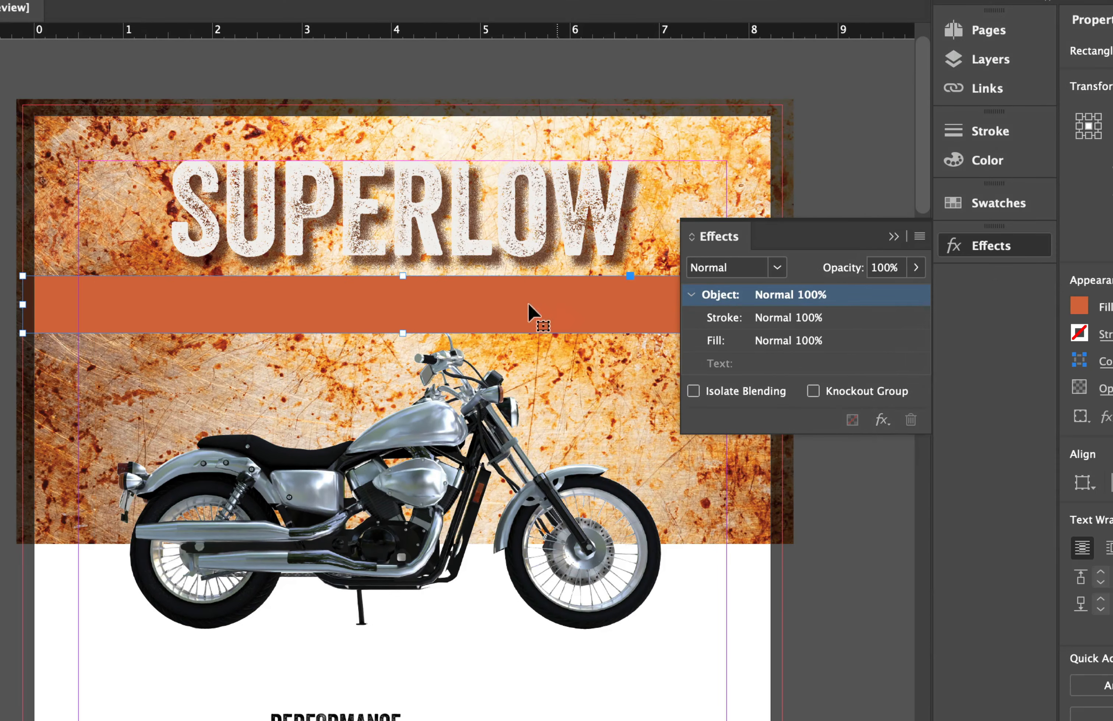
{"action": "left_click", "coordinate": [777, 268]}
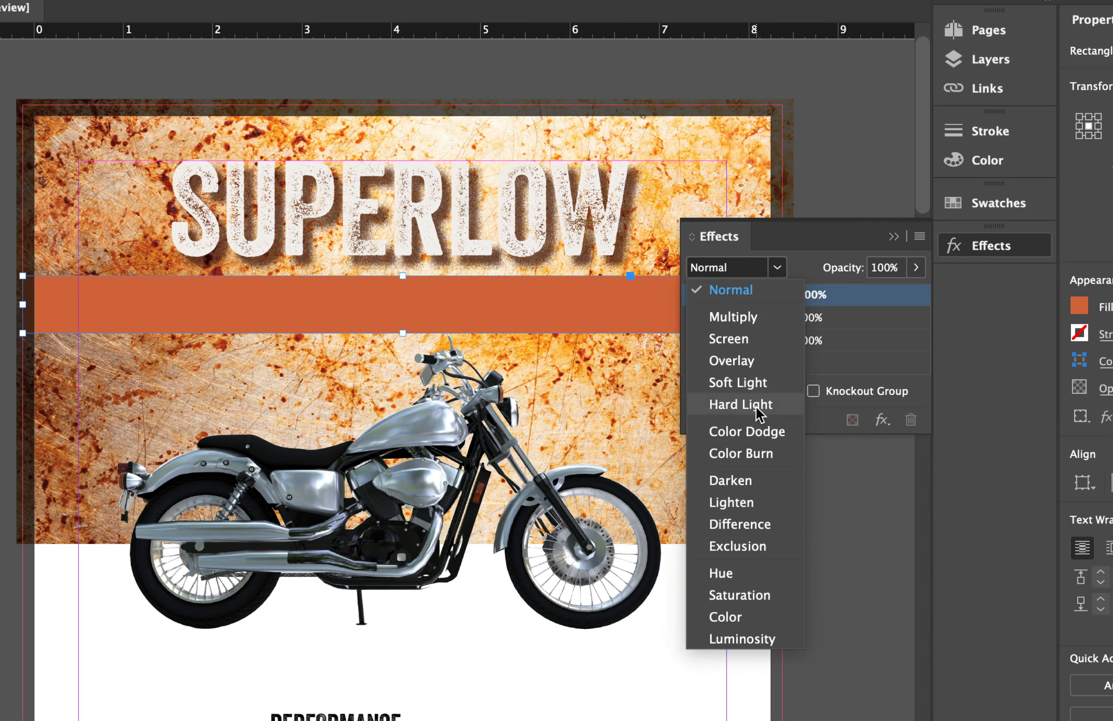
{"action": "left_click", "coordinate": [764, 321]}
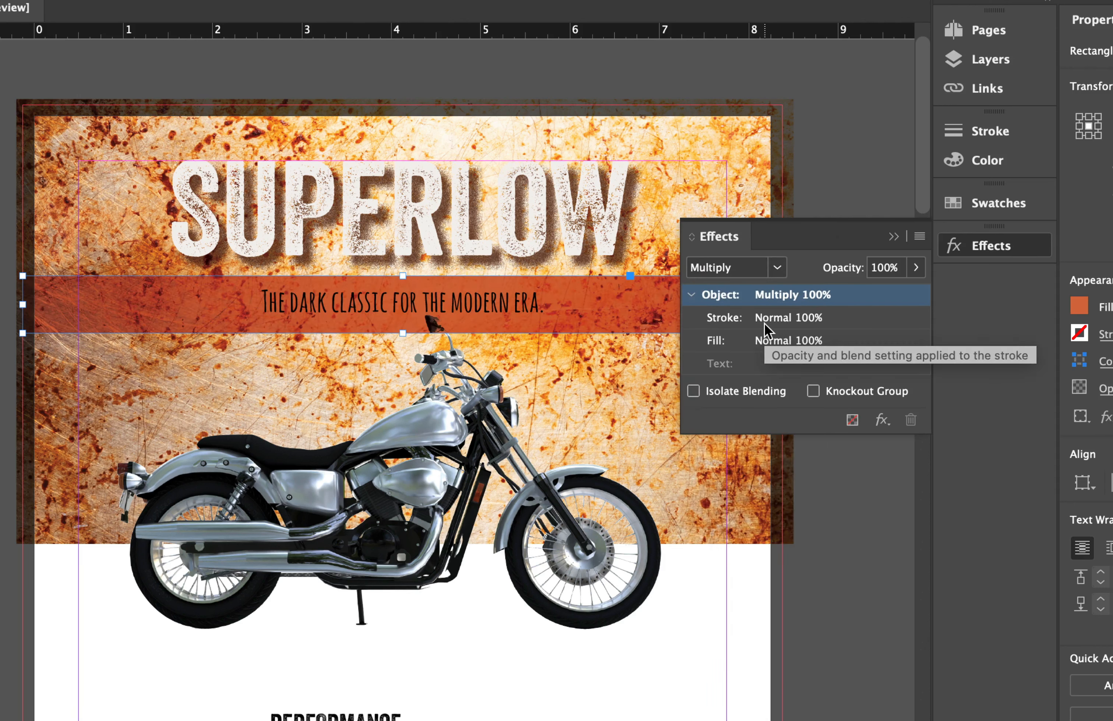
{"action": "left_click", "coordinate": [776, 267]}
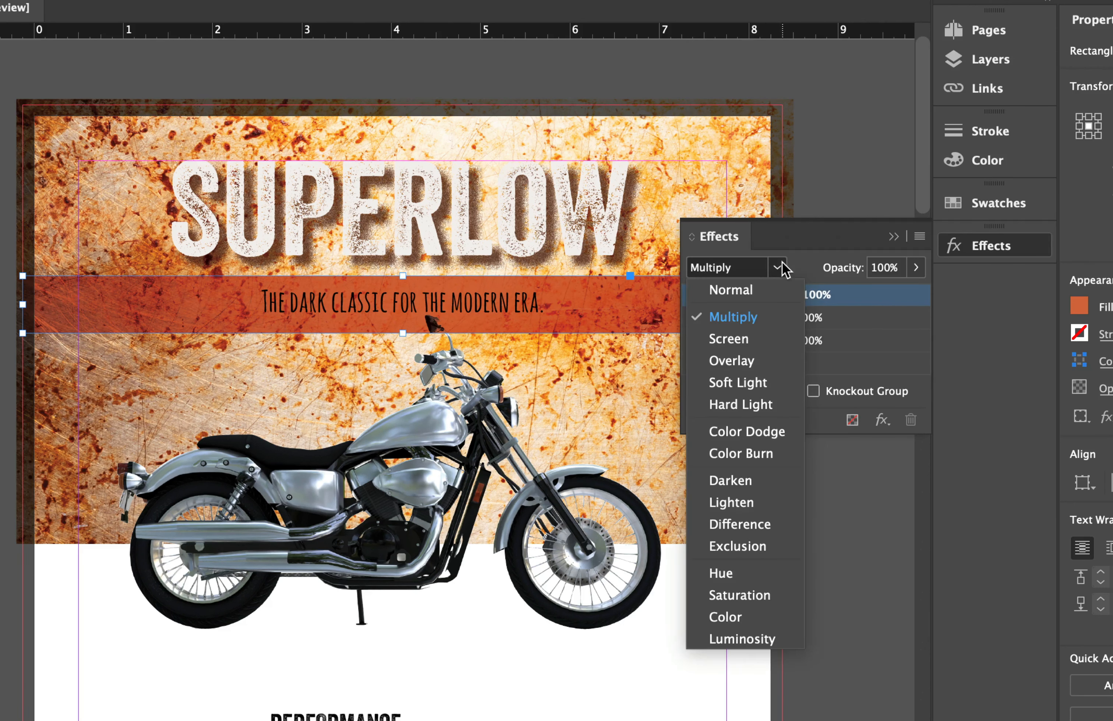
{"action": "left_click", "coordinate": [764, 438]}
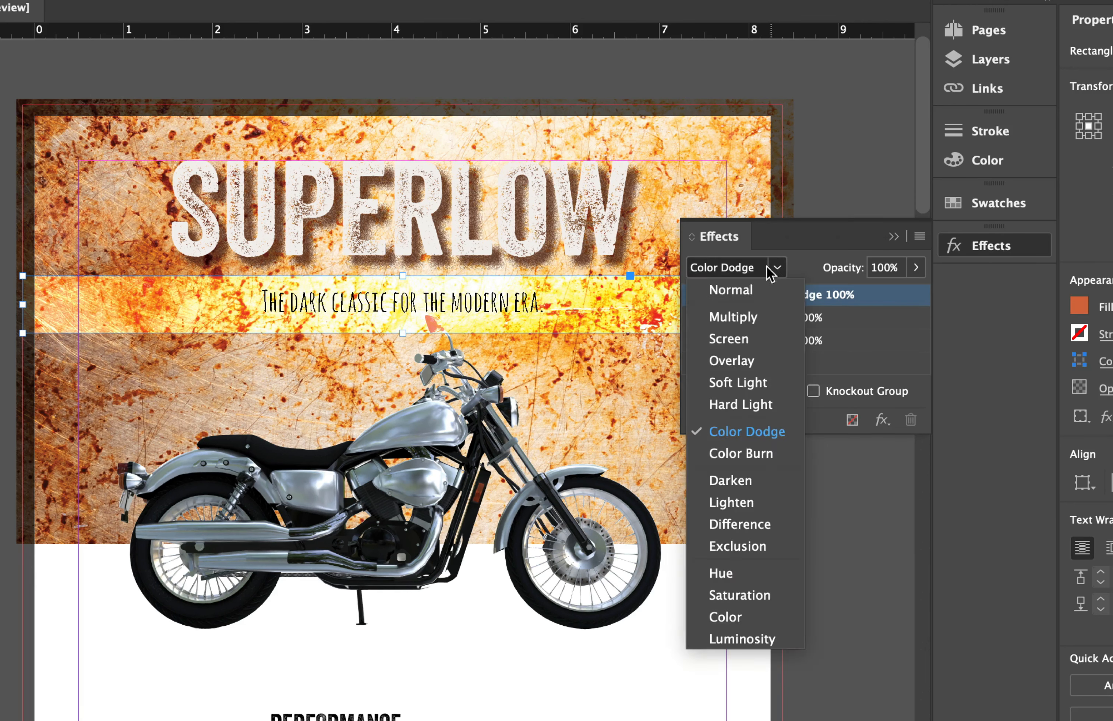
{"action": "left_click", "coordinate": [724, 454]}
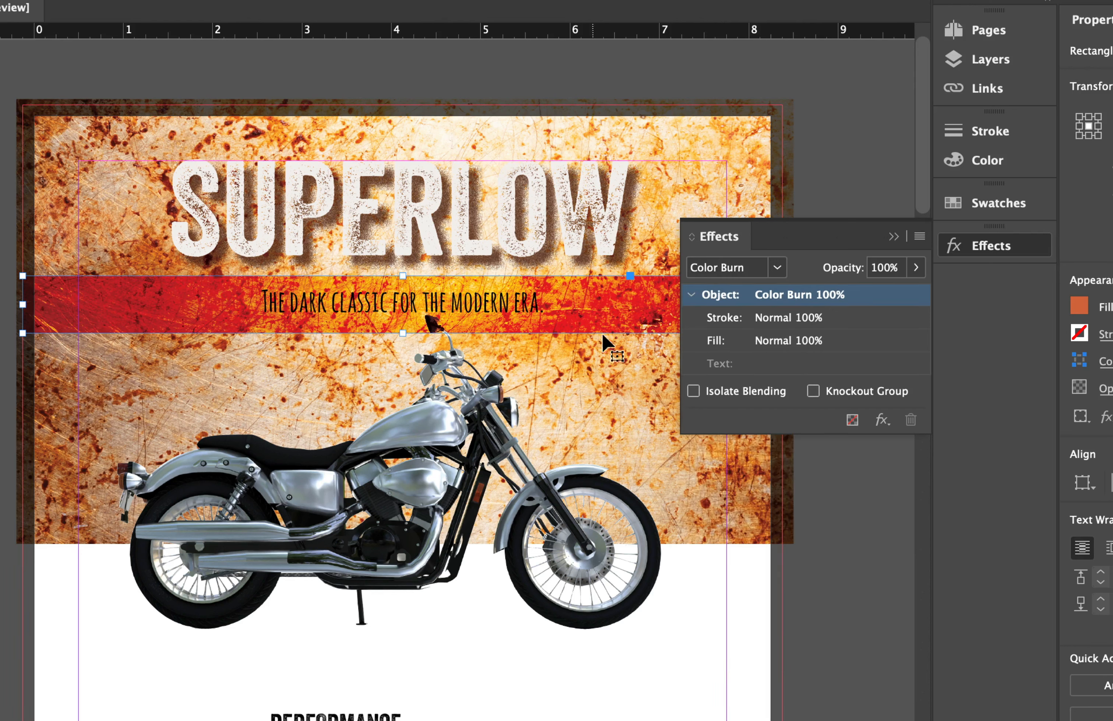
Change the fill of the whole tagline text to the [Paper] swatch
{"action": "left_click", "coordinate": [827, 191]}
{"action": "left_click", "coordinate": [506, 310]}
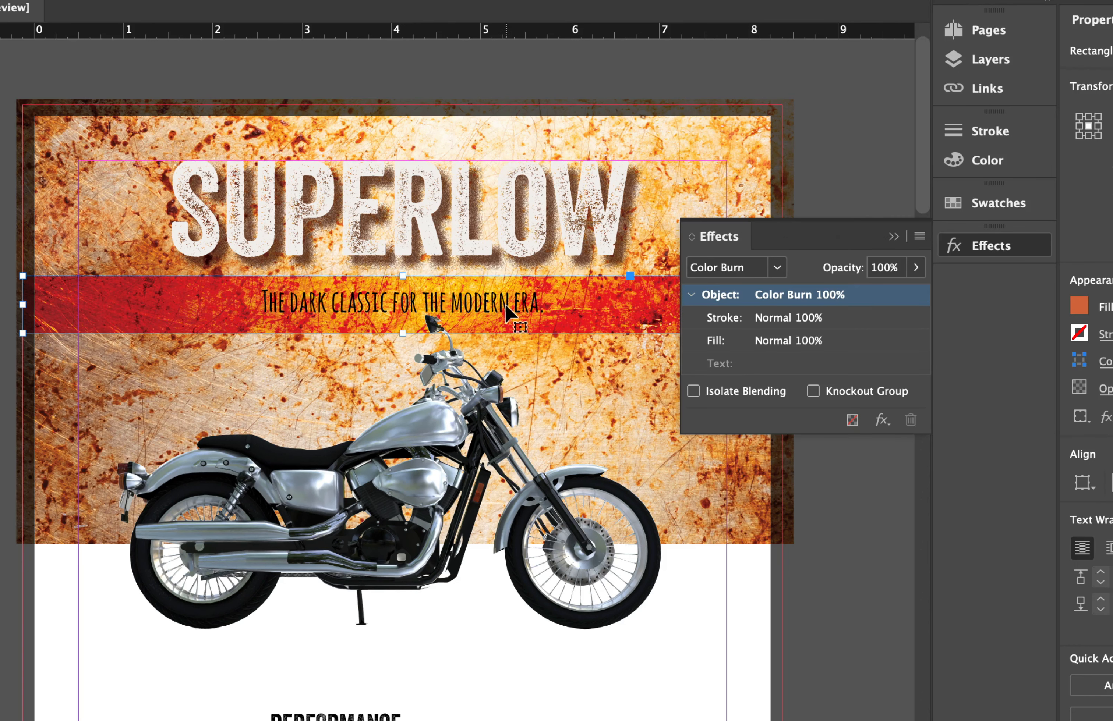
{"action": "left_click", "coordinate": [827, 440]}
{"action": "left_click", "coordinate": [459, 310]}
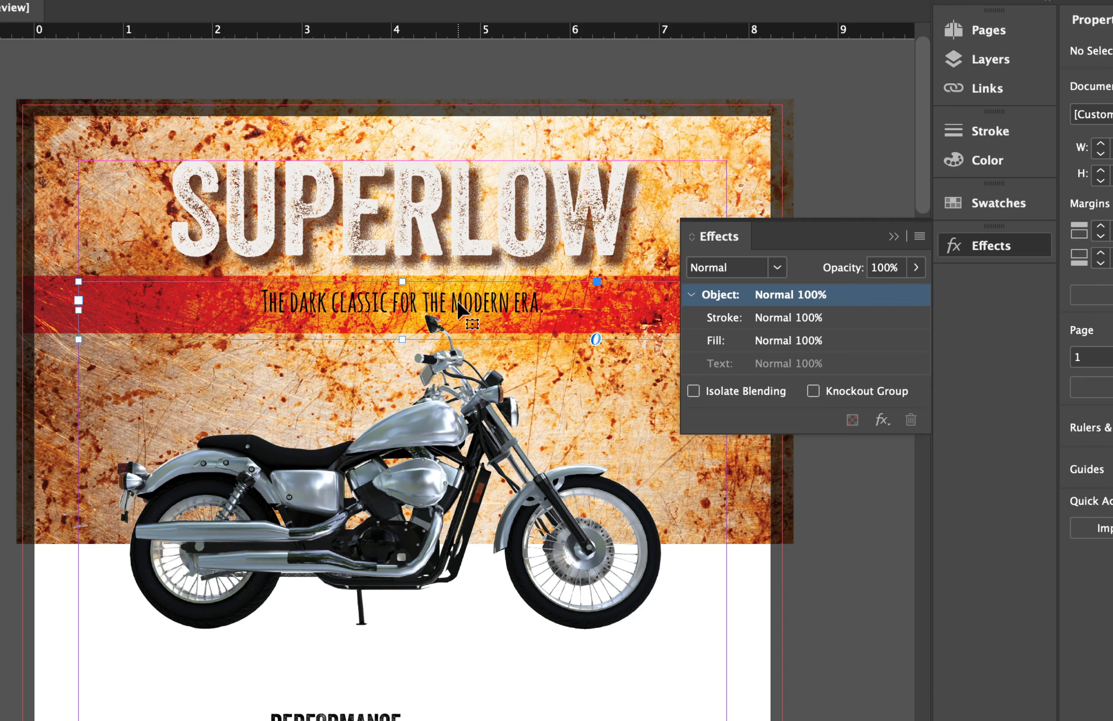
{"action": "double_click", "coordinate": [459, 311]}
{"action": "key", "text": "super+a"}
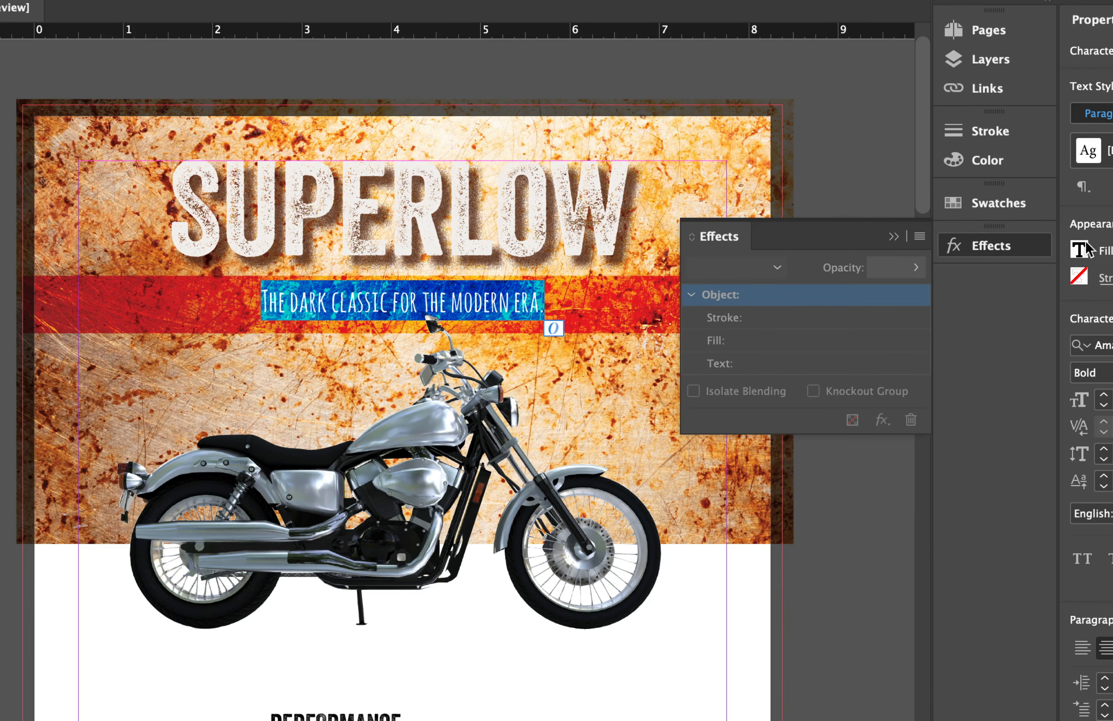
{"action": "left_click", "coordinate": [1079, 249]}
{"action": "left_click", "coordinate": [895, 430]}
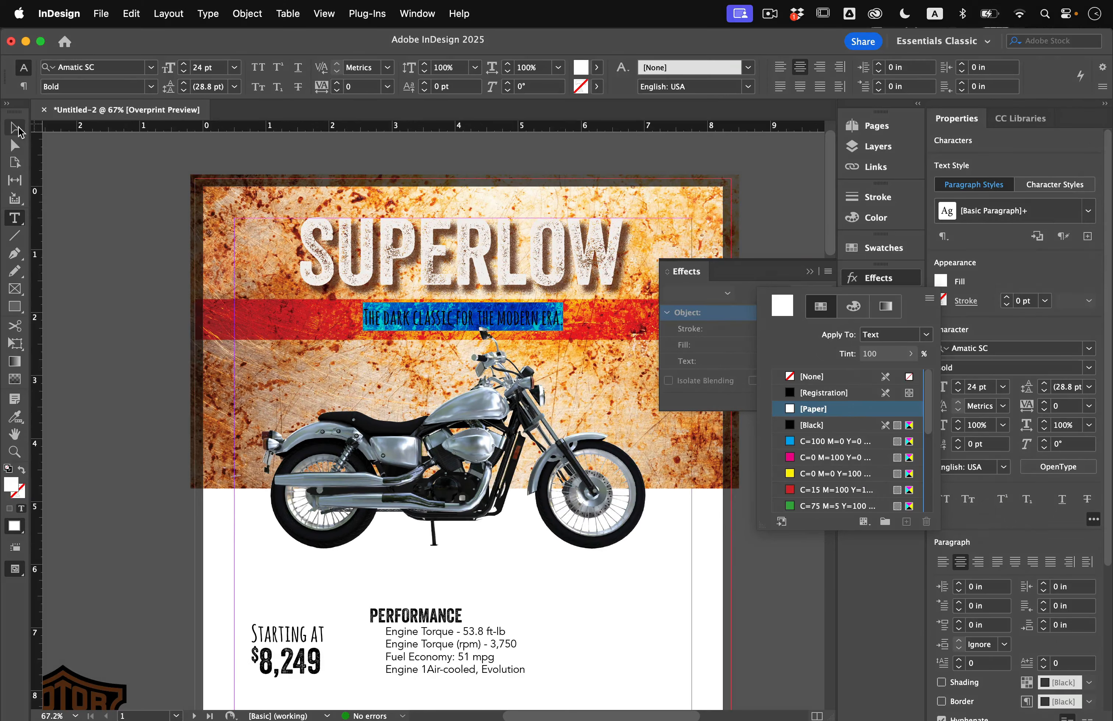
{"action": "left_click", "coordinate": [20, 131]}
{"action": "left_click", "coordinate": [81, 207]}
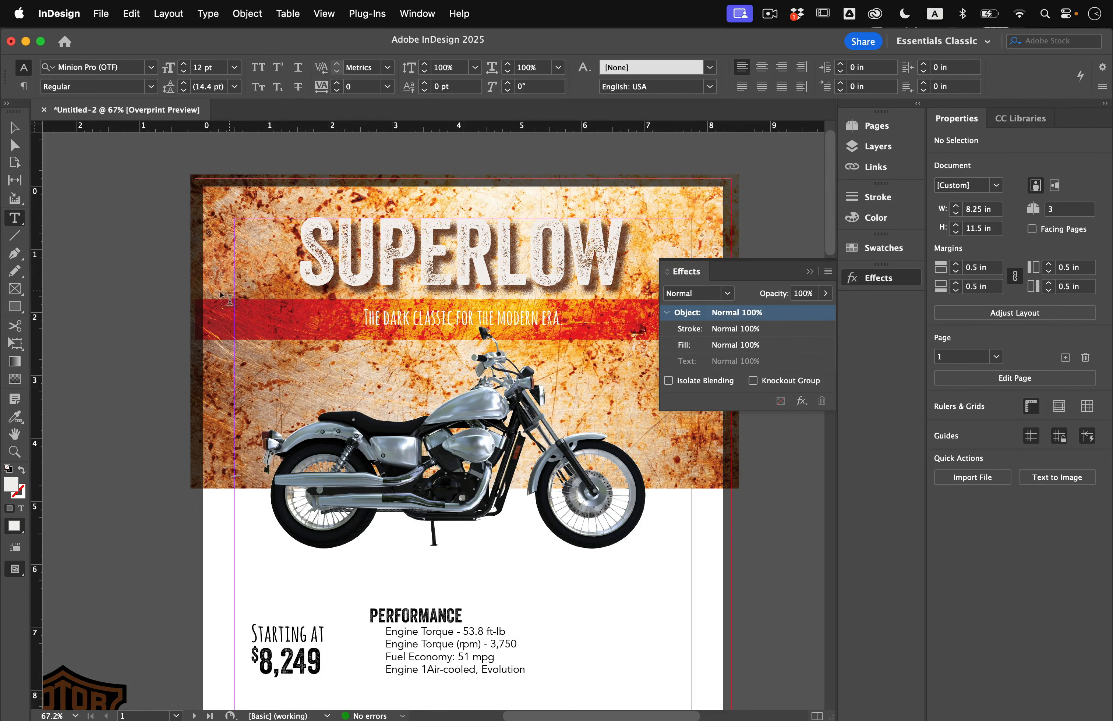
Recolor the tagline band with a dark brown fill and set its blend mode to Multiply
{"action": "key", "text": "v"}
{"action": "left_click", "coordinate": [202, 333]}
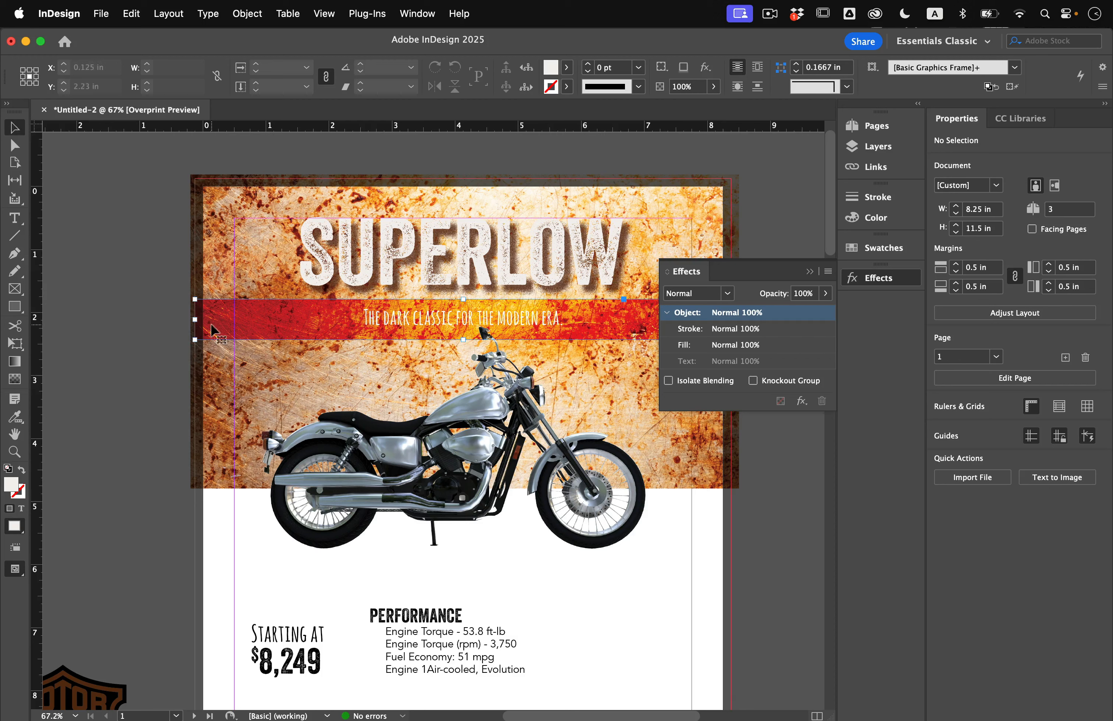
{"action": "left_click", "coordinate": [725, 296]}
{"action": "left_click", "coordinate": [719, 327]}
{"action": "left_click", "coordinate": [728, 294]}
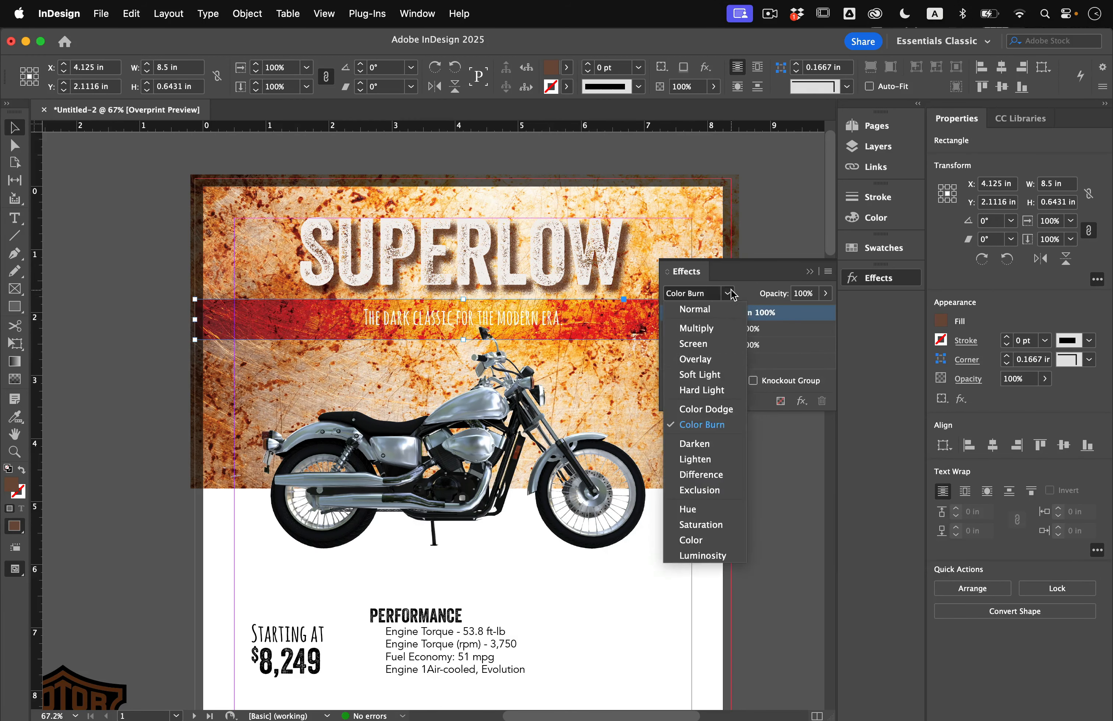
{"action": "left_click", "coordinate": [697, 328]}
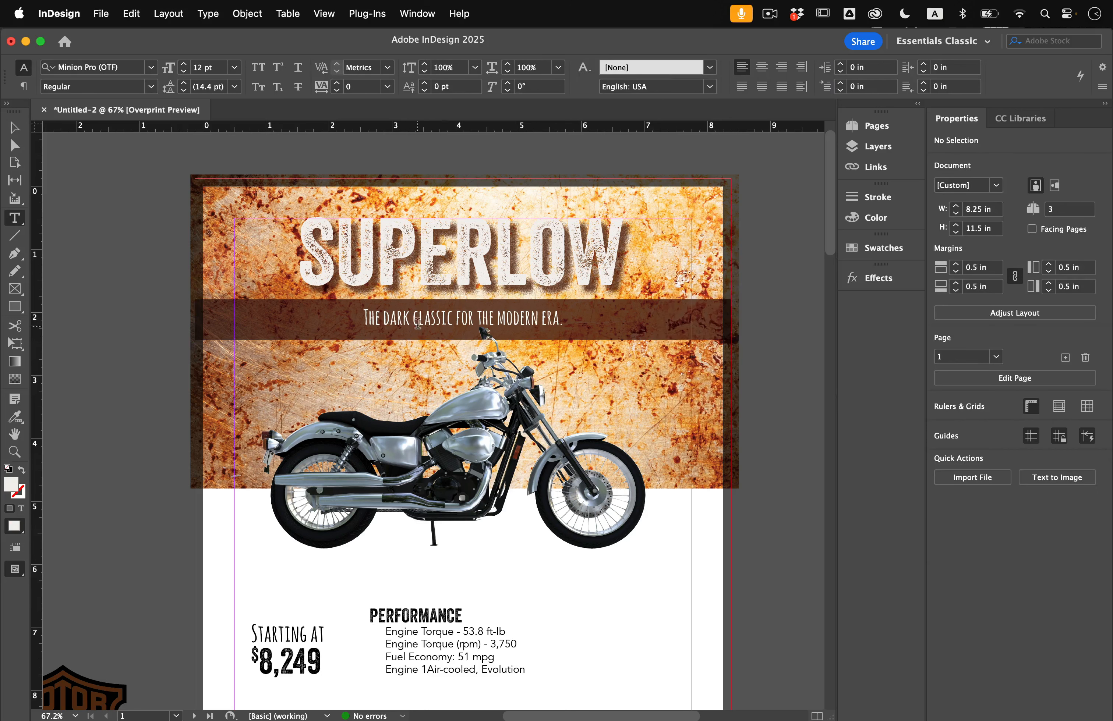
Increase the whole tagline's font size to 28 pt
{"action": "triple_click", "coordinate": [421, 327]}
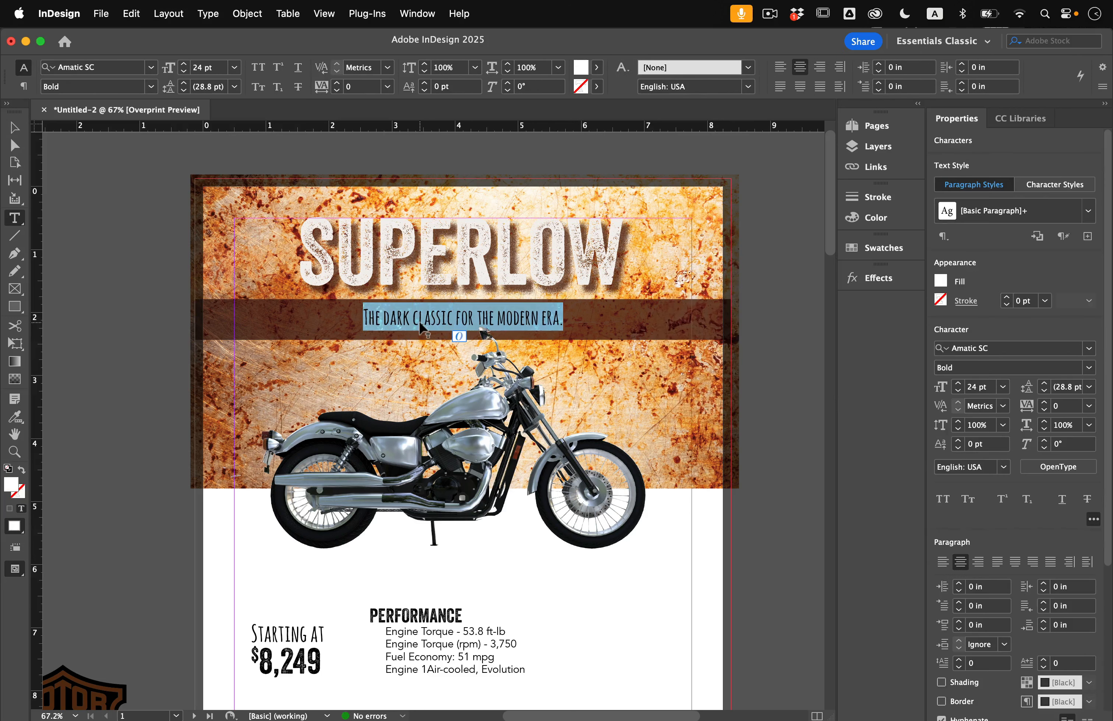
{"action": "key", "text": "super+shift+period"}
{"action": "key", "text": "super+shift+period"}
{"action": "key", "text": "super+shift+period"}
{"action": "type", "text": ","}
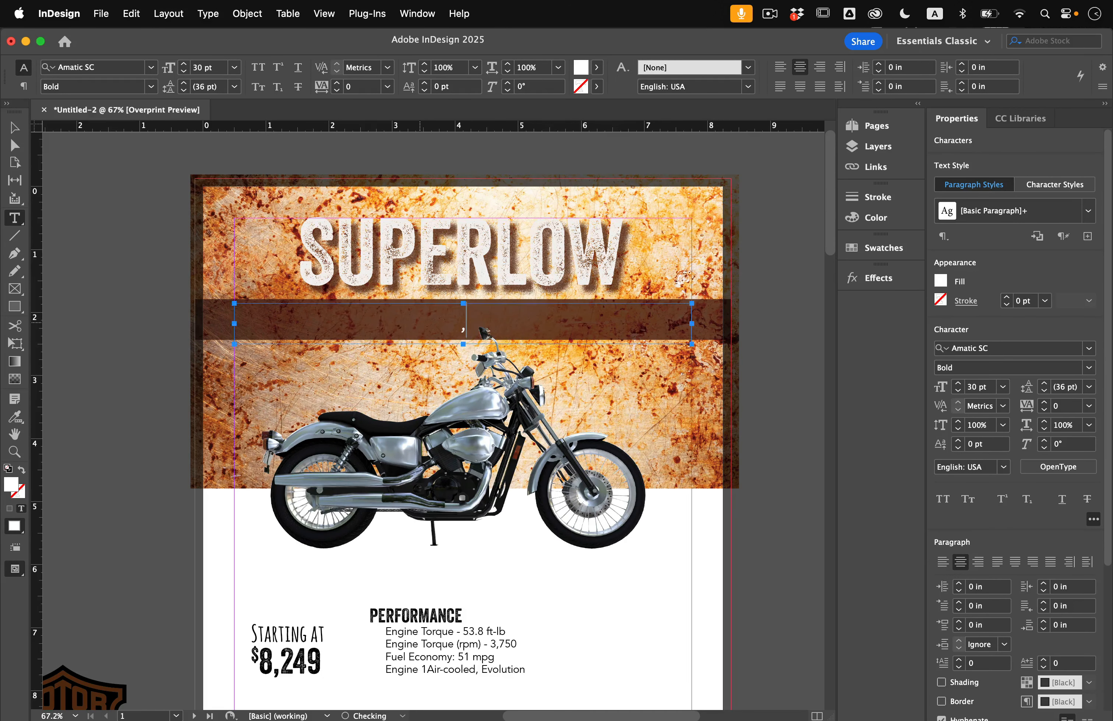
{"action": "key", "text": "super+z"}
{"action": "key", "text": "super+z"}
{"action": "key", "text": "Escape"}
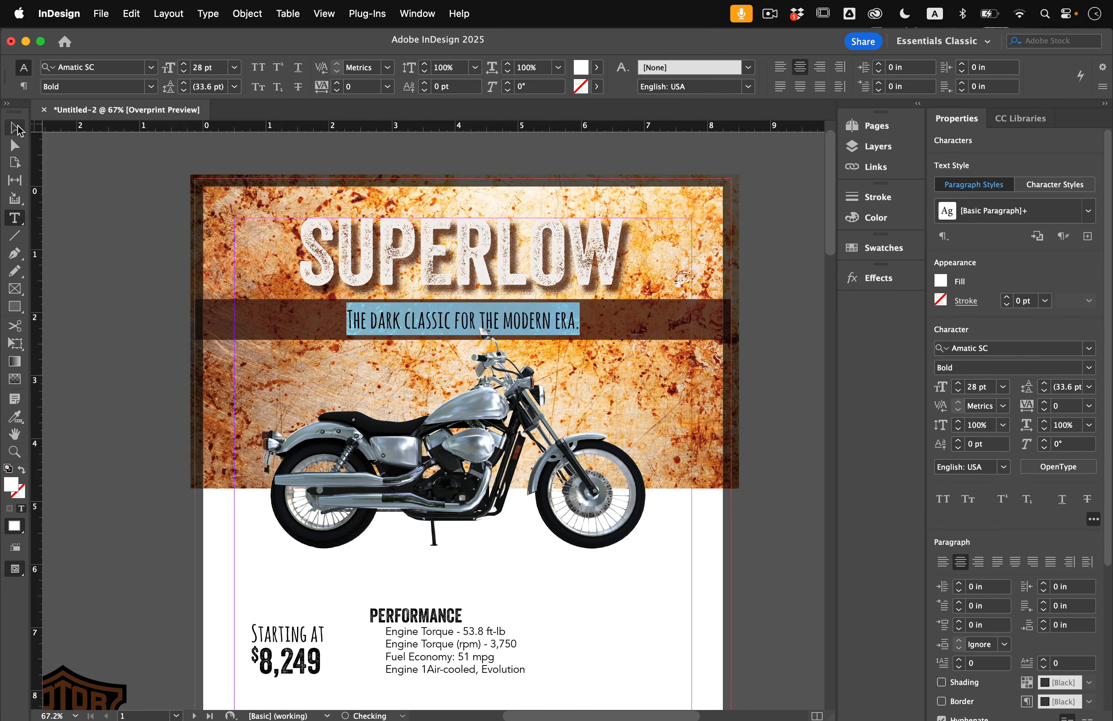
{"action": "left_click", "coordinate": [154, 304]}
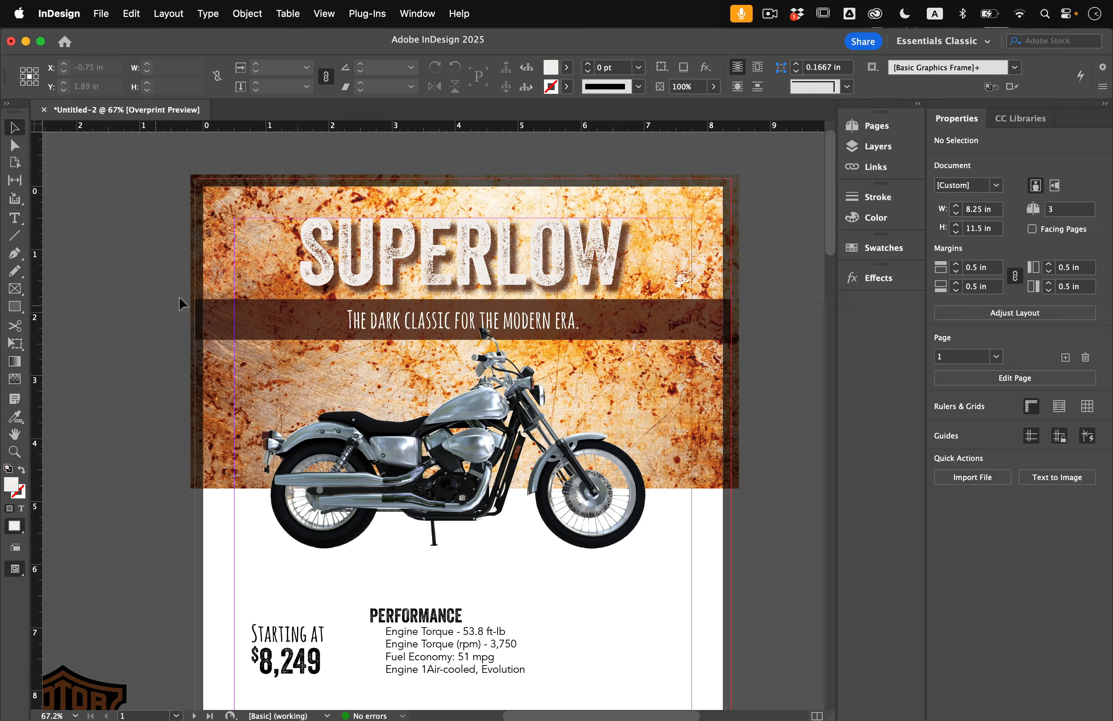
Apply an Inner Shadow to the brown tagline band with 0% choke and otherwise default settings
{"action": "left_click", "coordinate": [203, 323]}
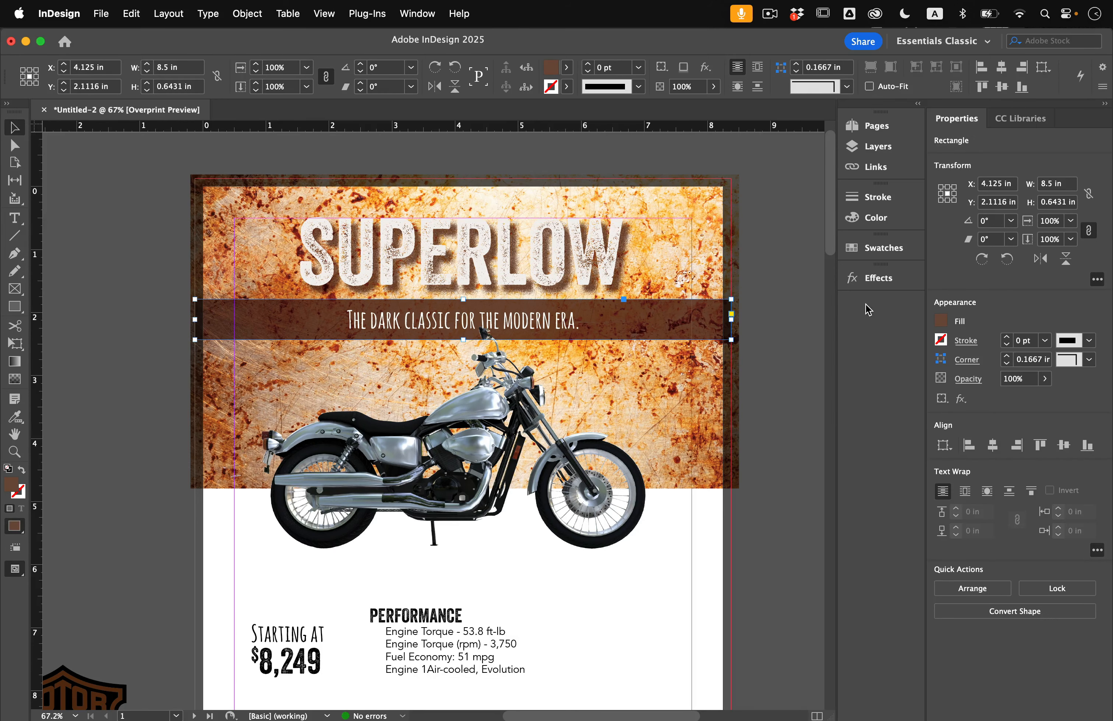
{"action": "left_click", "coordinate": [871, 284]}
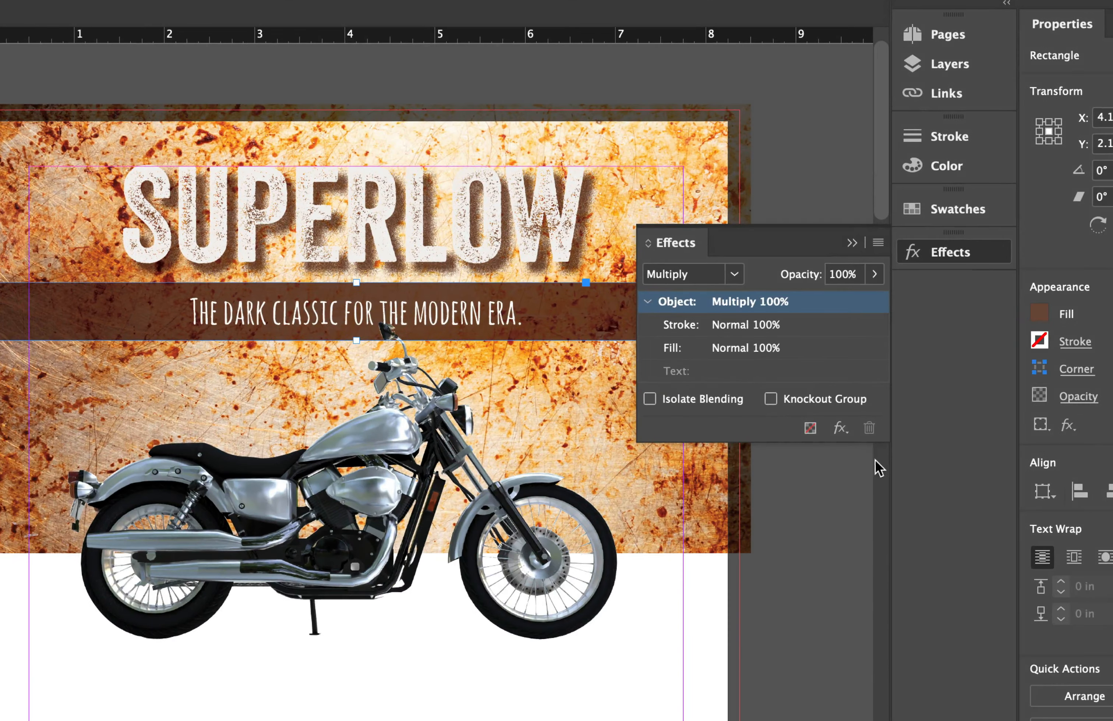
{"action": "left_click", "coordinate": [840, 427]}
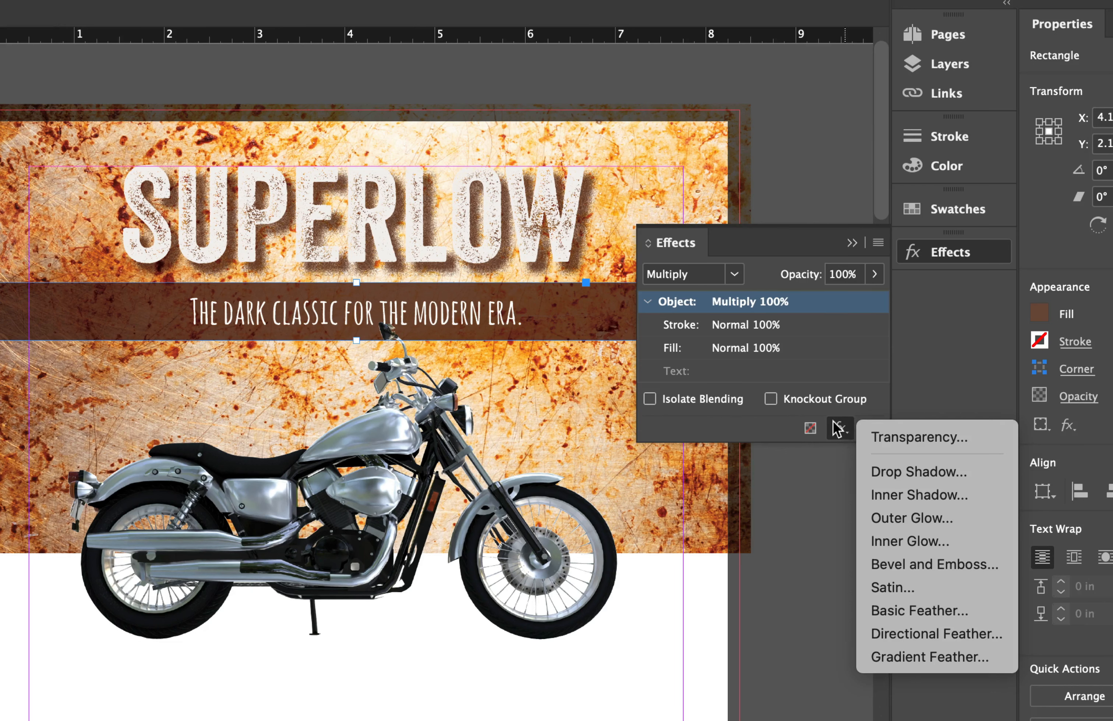
{"action": "left_click", "coordinate": [892, 495]}
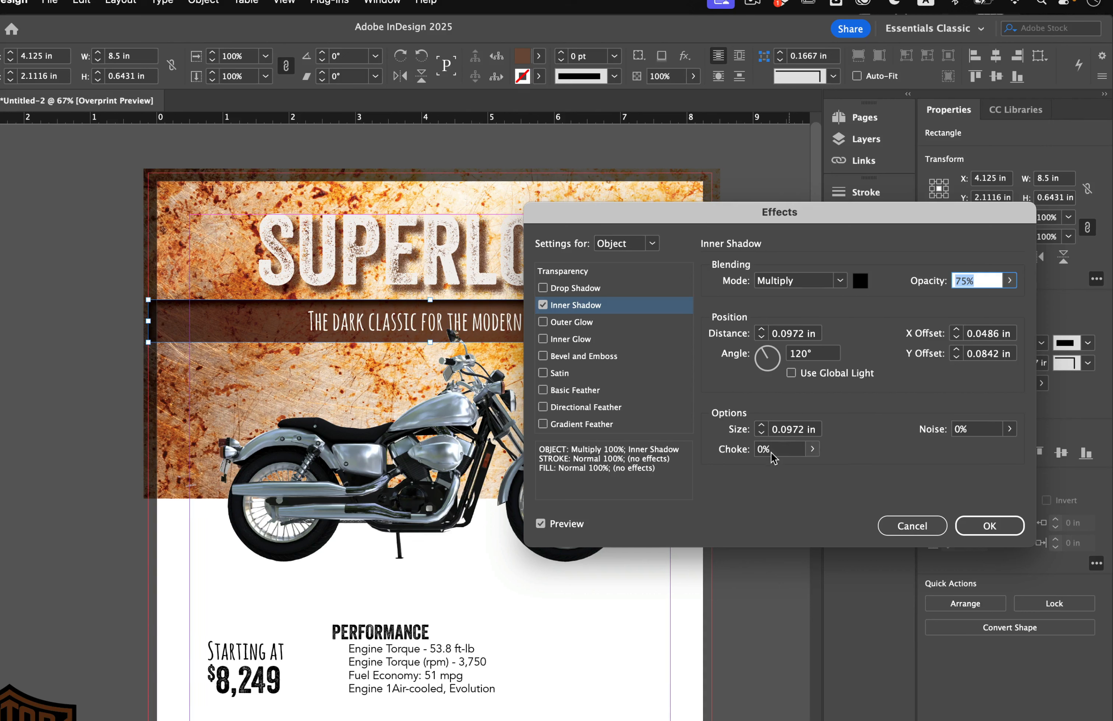
{"action": "left_click", "coordinate": [813, 450]}
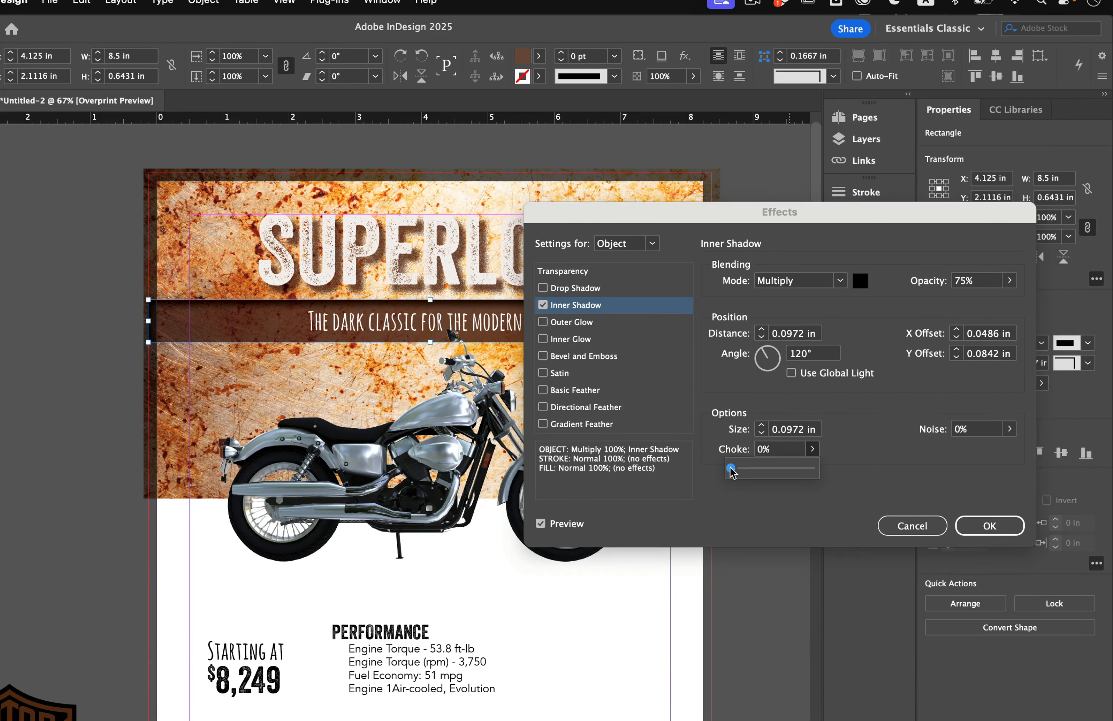
{"action": "mouse_move", "coordinate": [731, 472]}
{"action": "left_mouse_down"}
{"action": "mouse_move", "coordinate": [775, 467]}
{"action": "mouse_move", "coordinate": [720, 465]}
{"action": "left_mouse_up"}
{"action": "left_click", "coordinate": [872, 492]}
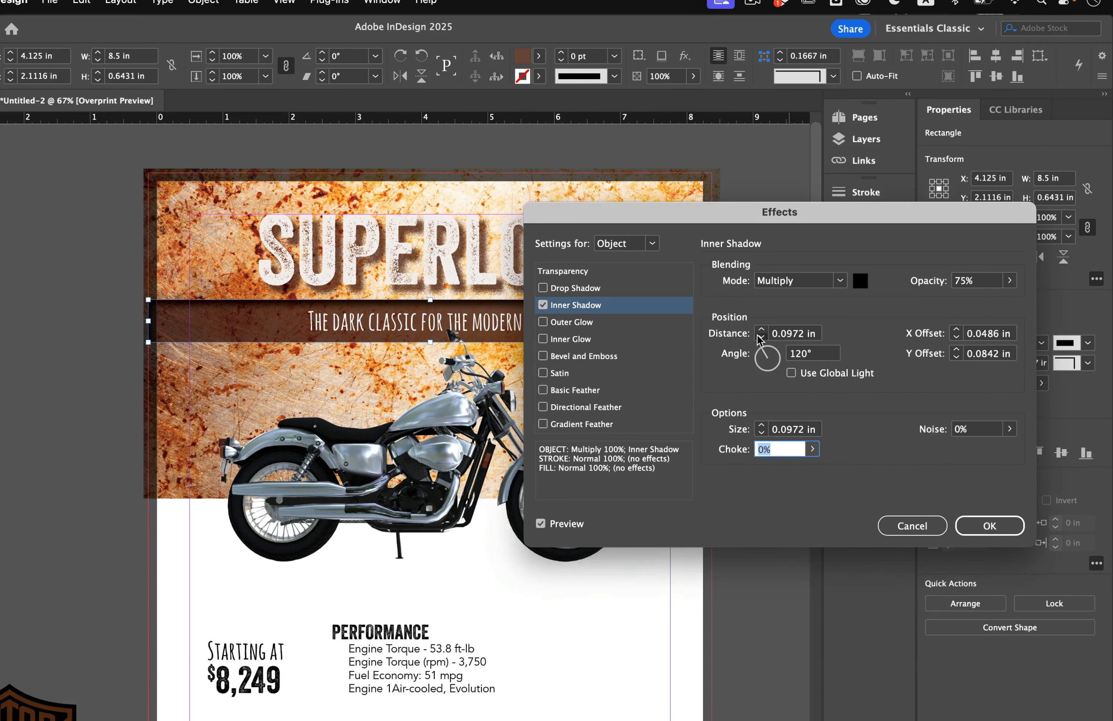
{"action": "left_click", "coordinate": [989, 525]}
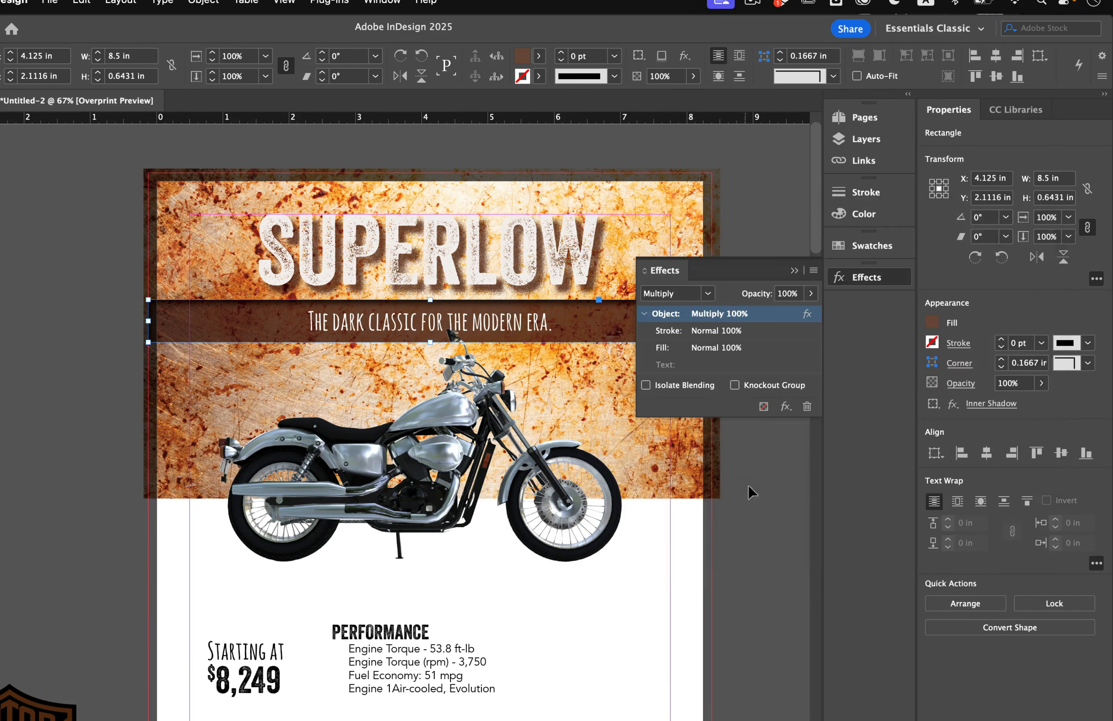
{"action": "left_click", "coordinate": [727, 500]}
{"action": "left_click", "coordinate": [857, 277]}
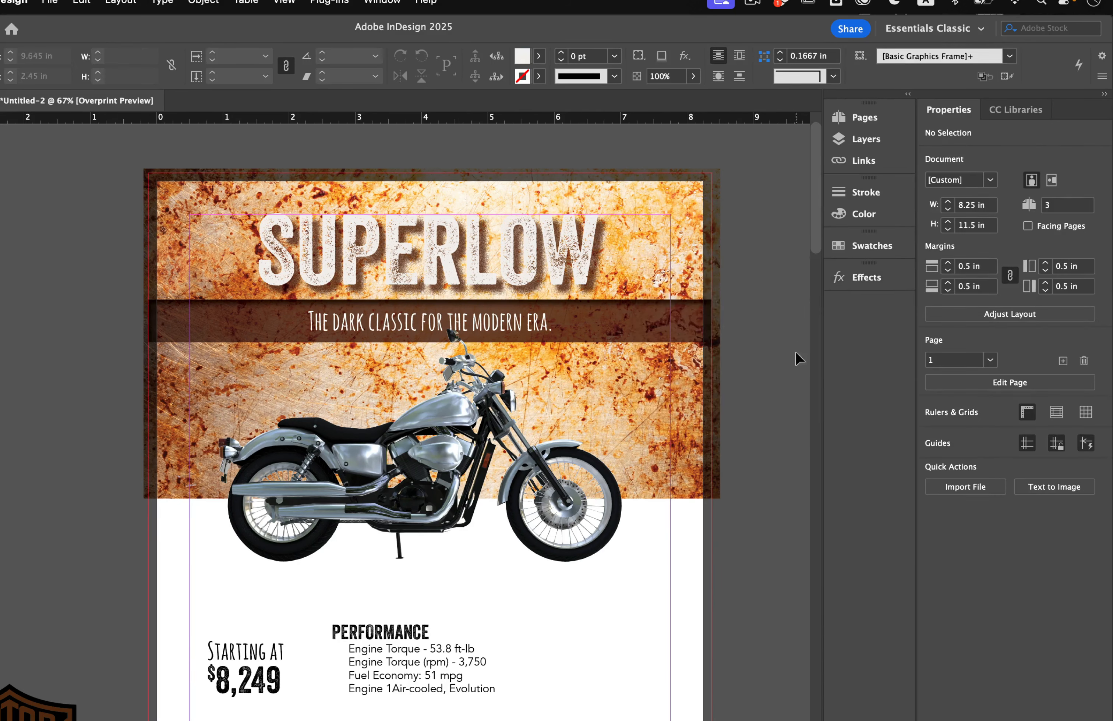
Widen the brown tagline band on both sides so it spans the full width of the metal texture image
{"action": "left_click", "coordinate": [711, 323]}
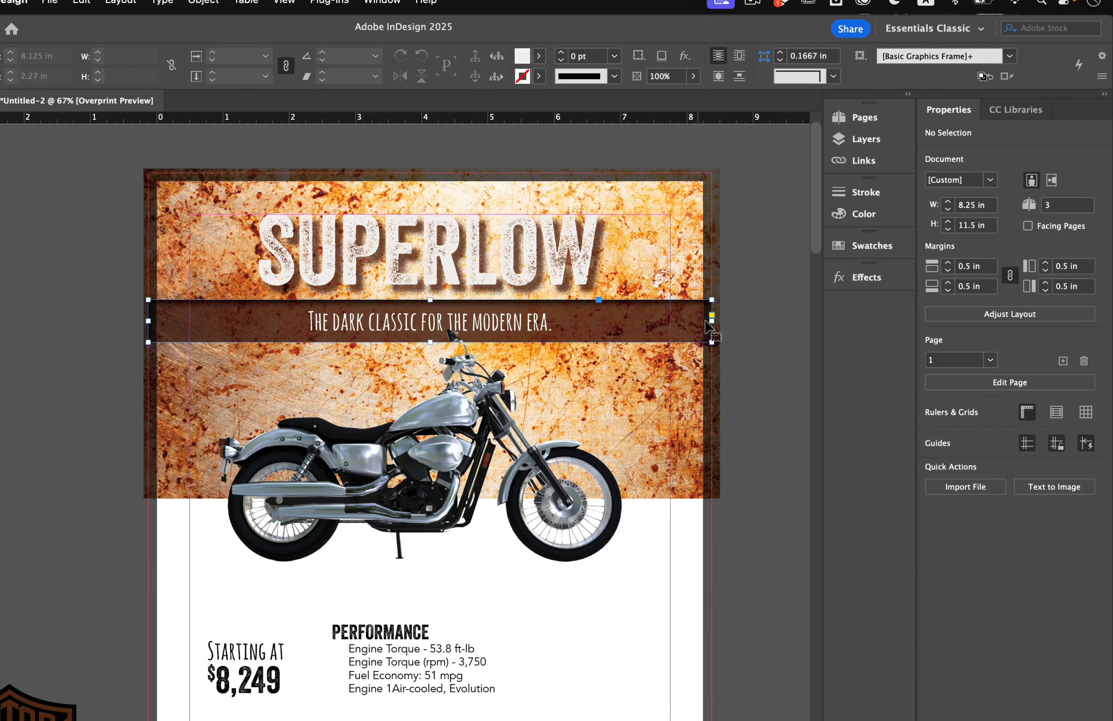
{"action": "left_click_drag", "start_coordinate": [712, 321], "coordinate": [720, 321]}
{"action": "left_click_drag", "start_coordinate": [147, 321], "coordinate": [142, 321]}
{"action": "left_click", "coordinate": [122, 325]}
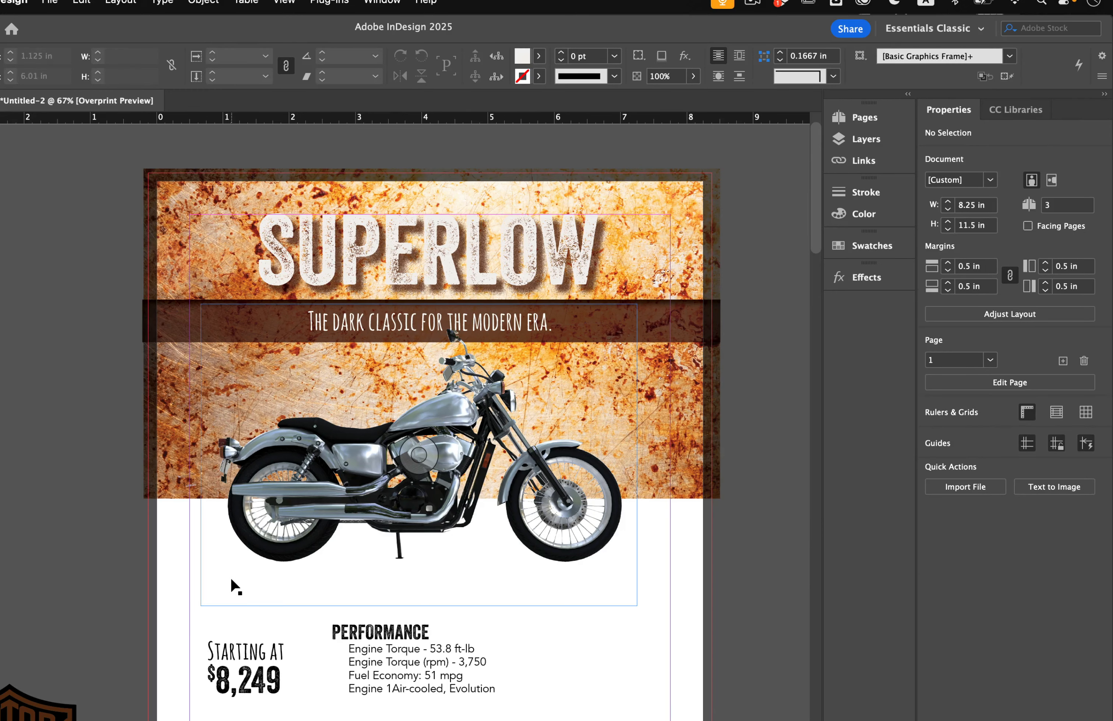
Enlarge the "Starting at $8,249" text block to about 1.88 in wide and 1.47 in high
{"action": "scroll", "coordinate": [230, 577], "scroll_direction": "down", "scroll_amount": 5}
{"action": "scroll", "coordinate": [229, 590], "scroll_direction": "down", "scroll_amount": 2}
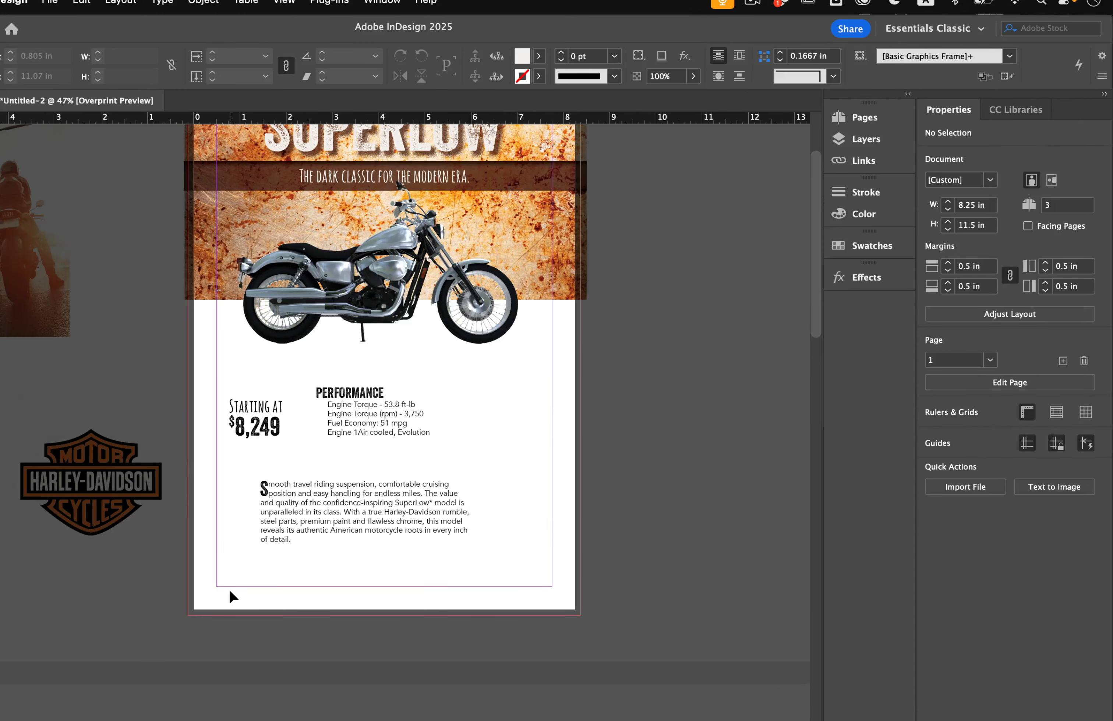
{"action": "scroll", "coordinate": [228, 590], "scroll_direction": "up", "scroll_amount": 1}
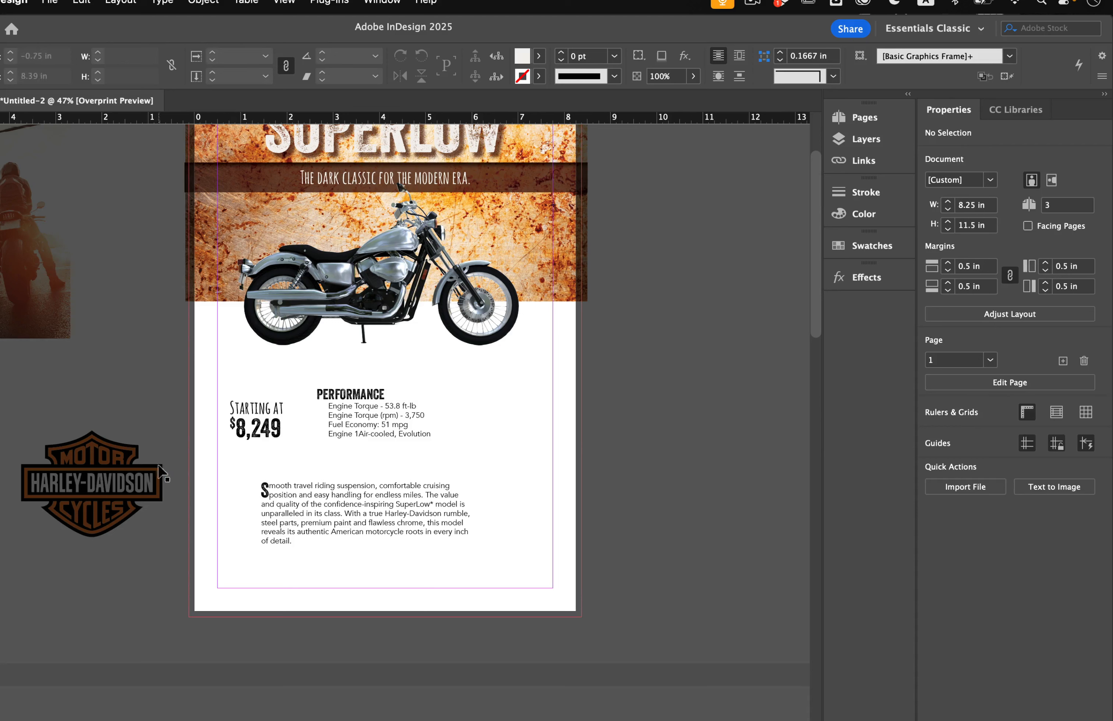
{"action": "left_click", "coordinate": [156, 440]}
{"action": "left_click", "coordinate": [154, 318]}
{"action": "left_click", "coordinate": [244, 443]}
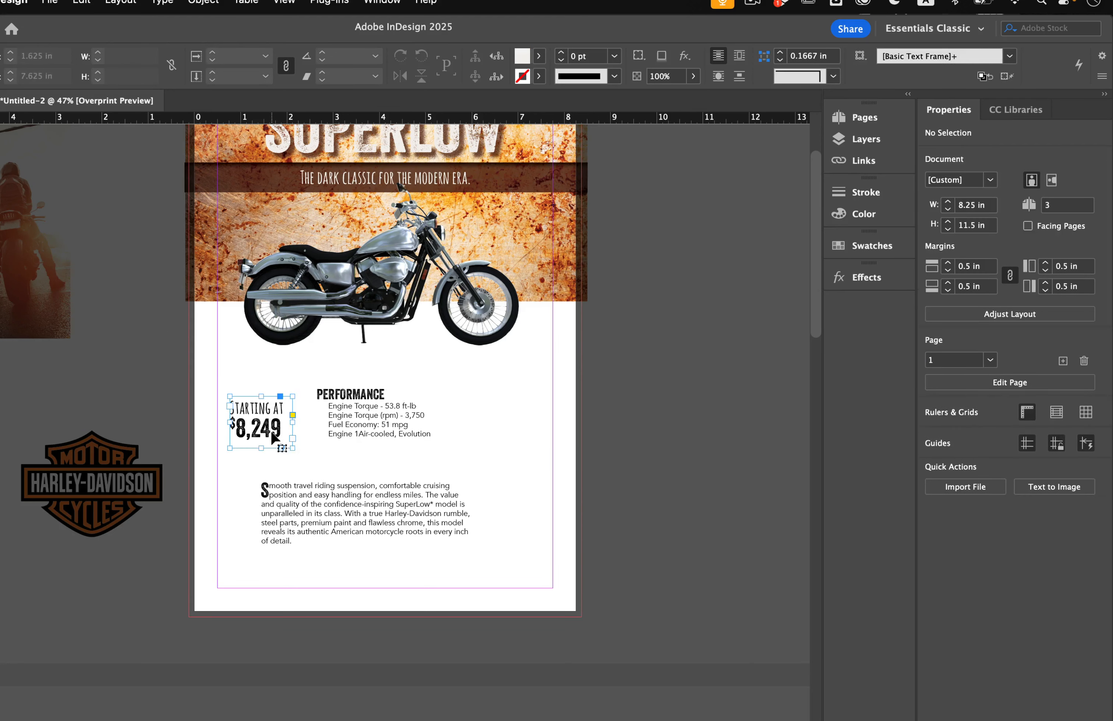
{"action": "mouse_move", "coordinate": [294, 449]}
{"action": "left_mouse_down"}
{"action": "mouse_move", "coordinate": [313, 449]}
{"action": "mouse_move", "coordinate": [323, 468]}
{"action": "mouse_move", "coordinate": [309, 464]}
{"action": "left_mouse_up"}
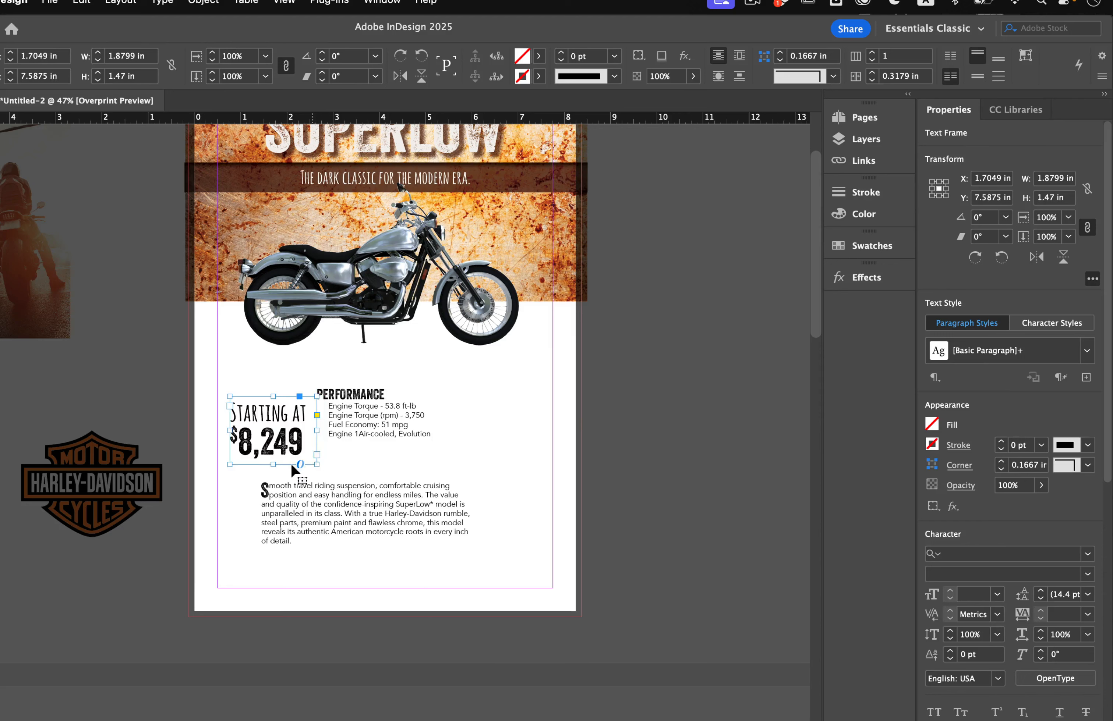
Move the Performance block below the price and the description paragraph to the right of the price
{"action": "left_click", "coordinate": [161, 398]}
{"action": "left_click_drag", "start_coordinate": [360, 422], "coordinate": [279, 514]}
{"action": "left_click_drag", "start_coordinate": [419, 480], "coordinate": [556, 445]}
{"action": "left_click", "coordinate": [449, 451]}
{"action": "left_click", "coordinate": [423, 520]}
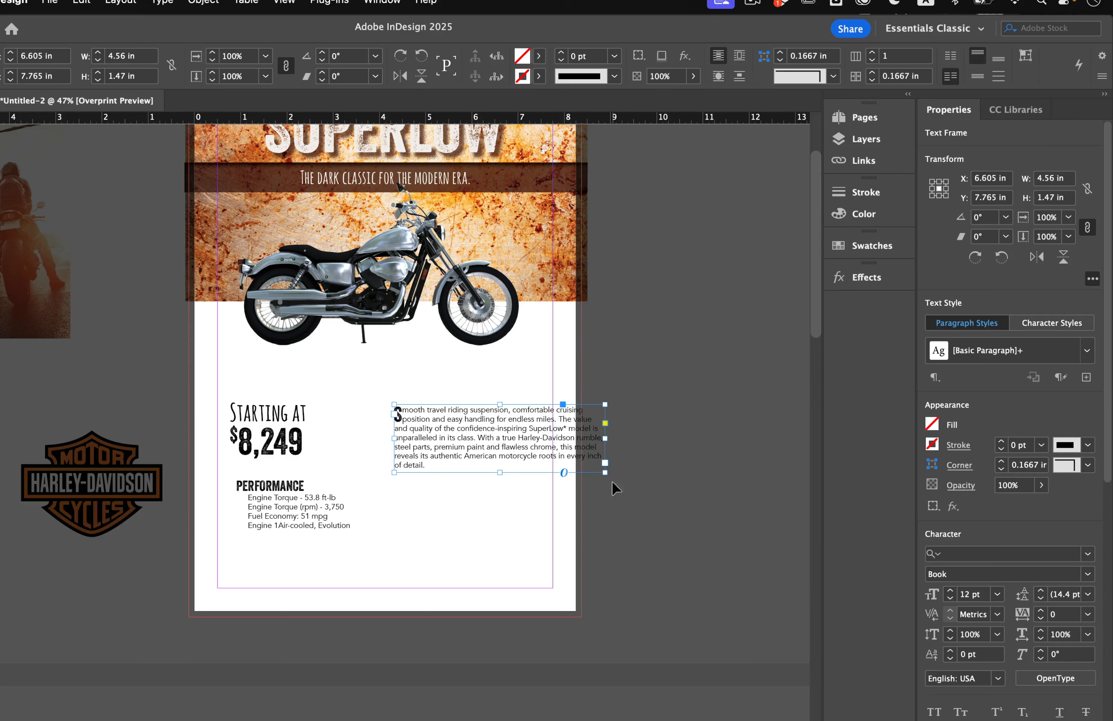
Reshape the description frame into a column about 3.06 in wide and 3.8 in high, and reposition the three lower text blocks within the margins
{"action": "left_click_drag", "start_coordinate": [606, 474], "coordinate": [536, 581]}
{"action": "left_click_drag", "start_coordinate": [476, 465], "coordinate": [481, 442]}
{"action": "left_click_drag", "start_coordinate": [283, 462], "coordinate": [301, 442]}
{"action": "left_click_drag", "start_coordinate": [291, 516], "coordinate": [285, 524]}
{"action": "left_click", "coordinate": [346, 465]}
Set the whole description paragraph to 14 pt with 23 pt leading
{"action": "double_click", "coordinate": [488, 470]}
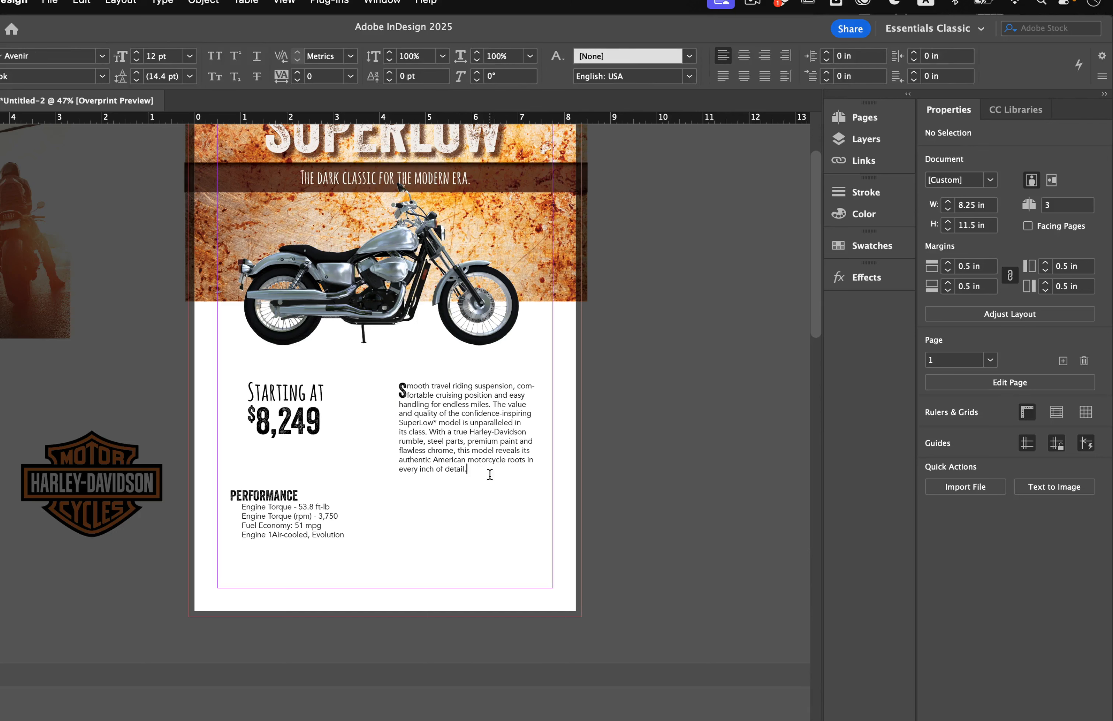
{"action": "key", "text": "super+a"}
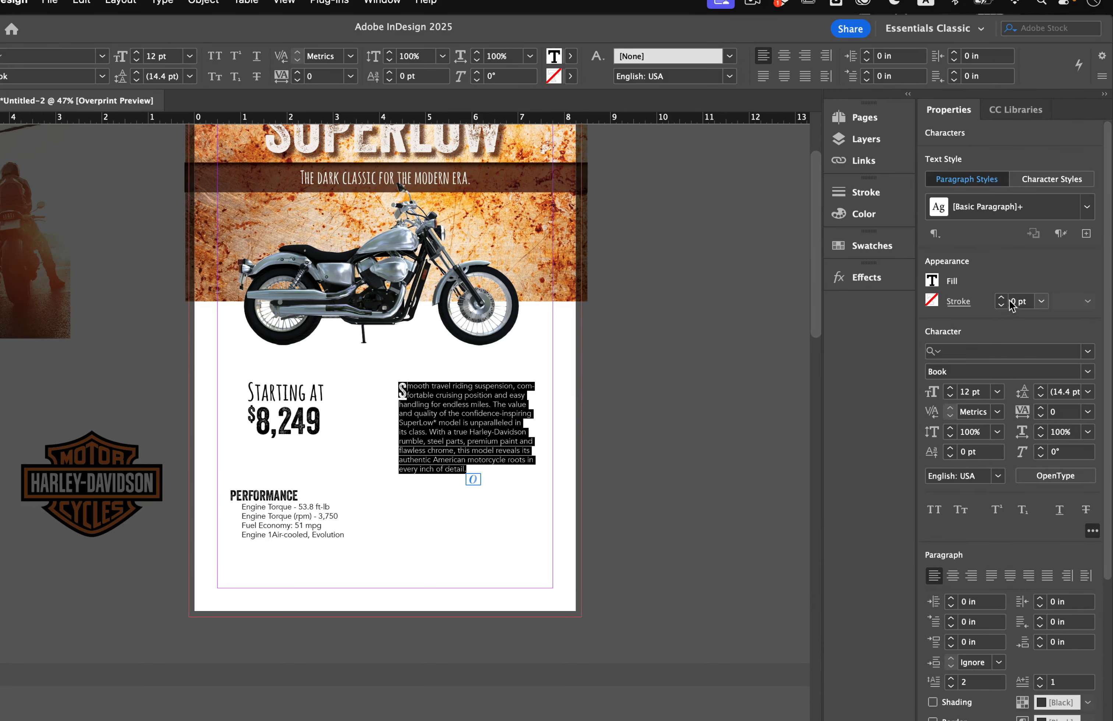
{"action": "left_click", "coordinate": [1041, 388]}
{"action": "left_click", "coordinate": [1040, 388]}
{"action": "left_click", "coordinate": [1040, 388]}
{"action": "left_click", "coordinate": [1040, 388]}
{"action": "left_click", "coordinate": [1040, 388]}
{"action": "left_click", "coordinate": [1040, 388]}
{"action": "left_click", "coordinate": [441, 489]}
{"action": "key", "text": "super+a"}
{"action": "key", "text": "super+shift+period"}
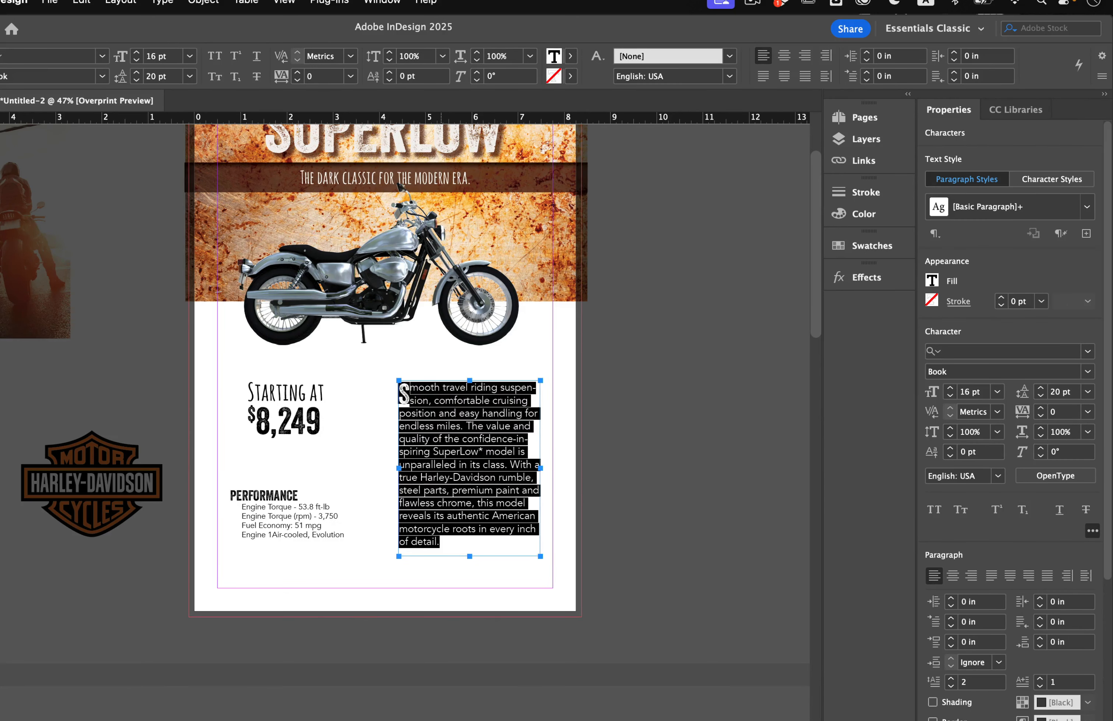
{"action": "left_click", "coordinate": [1039, 388]}
{"action": "left_click", "coordinate": [1039, 388]}
{"action": "left_click", "coordinate": [1039, 388]}
{"action": "left_click", "coordinate": [434, 456]}
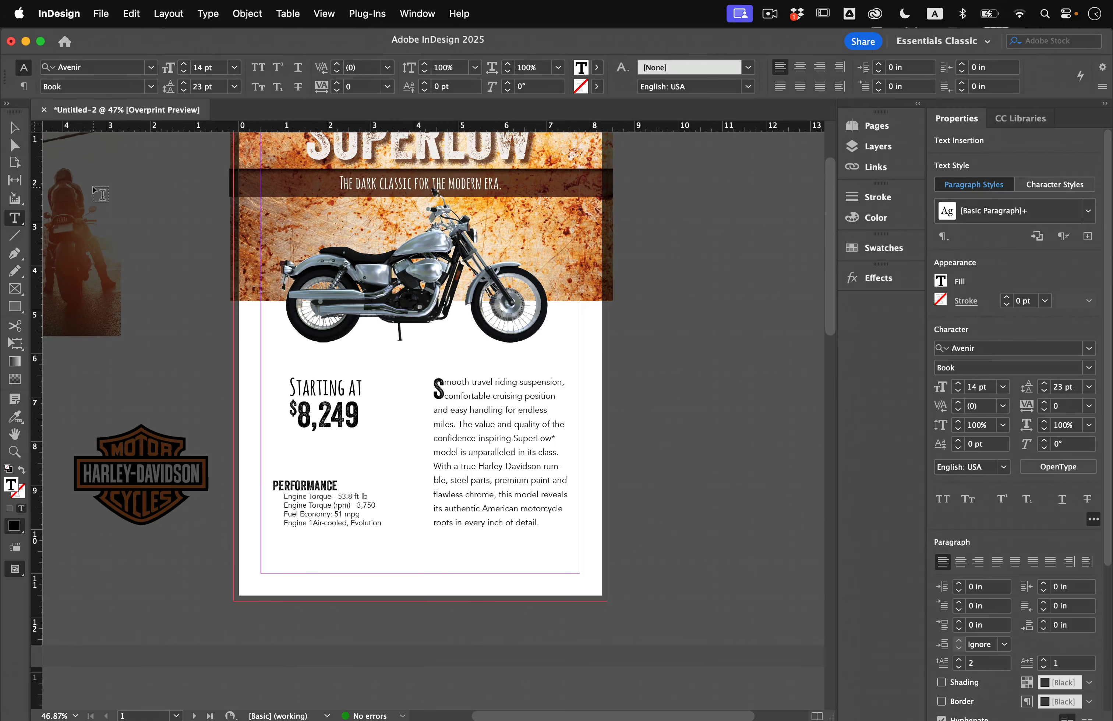
Nudge the description text frame slightly upward
{"action": "left_click", "coordinate": [14, 128]}
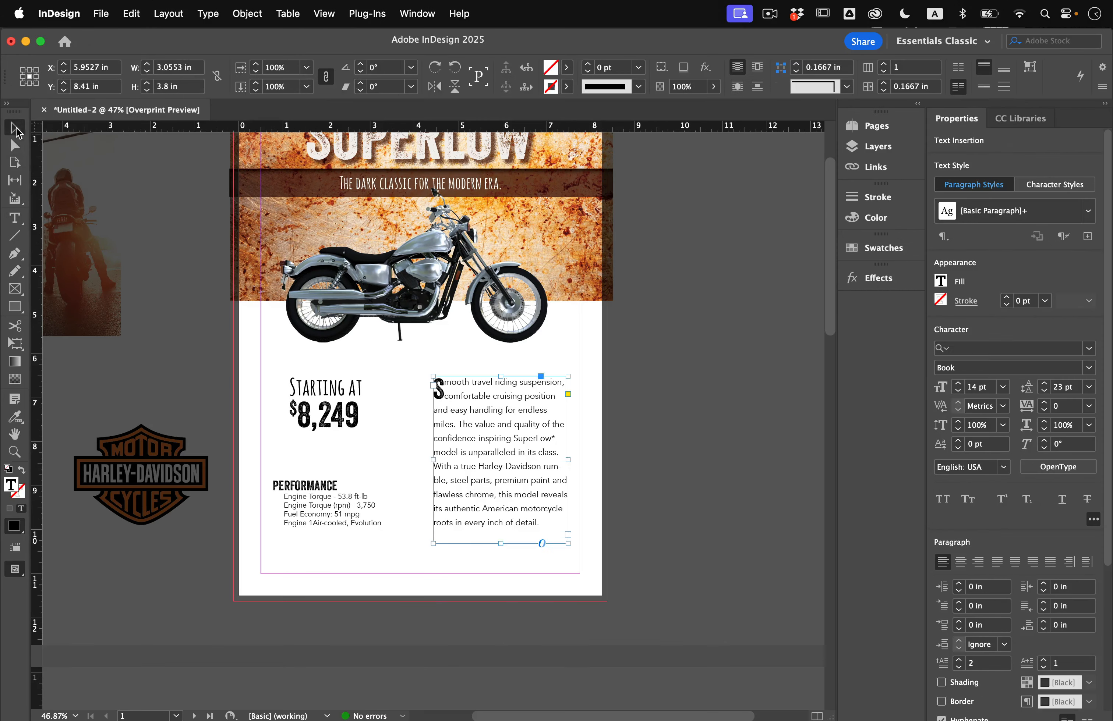
{"action": "left_click", "coordinate": [214, 289]}
{"action": "left_click", "coordinate": [461, 459]}
{"action": "key", "text": "shift+Up"}
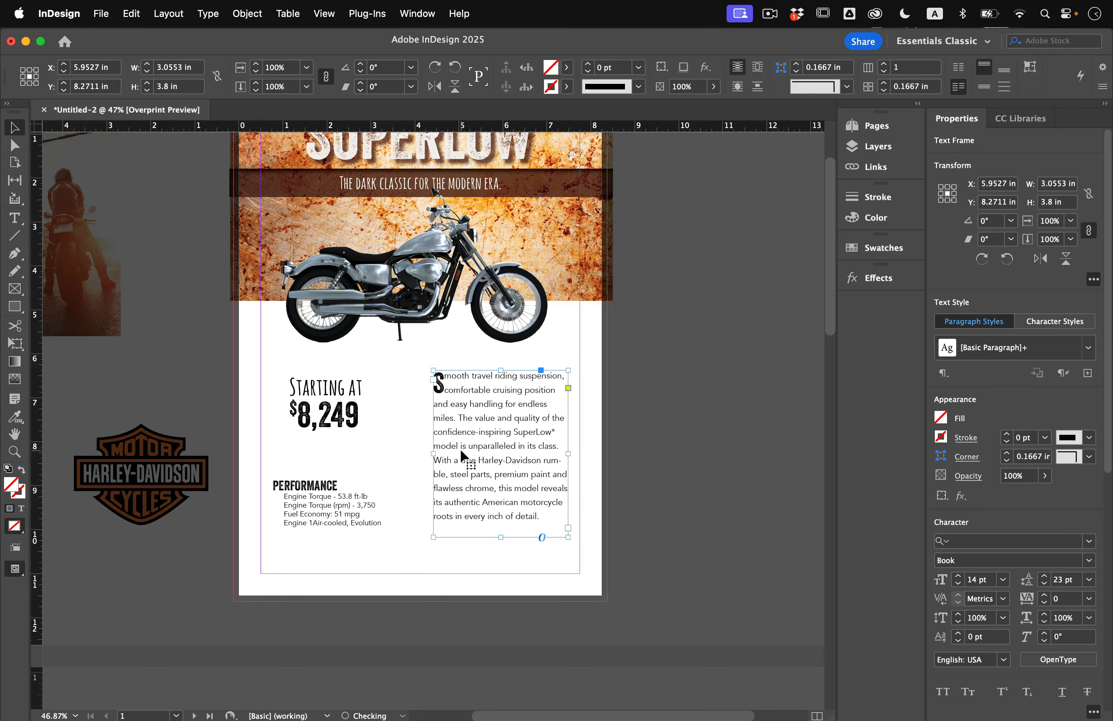
Nudge the Performance block right and up so its heading lines up with the left edge of the price text
{"action": "left_click", "coordinate": [324, 432]}
{"action": "left_click", "coordinate": [347, 487]}
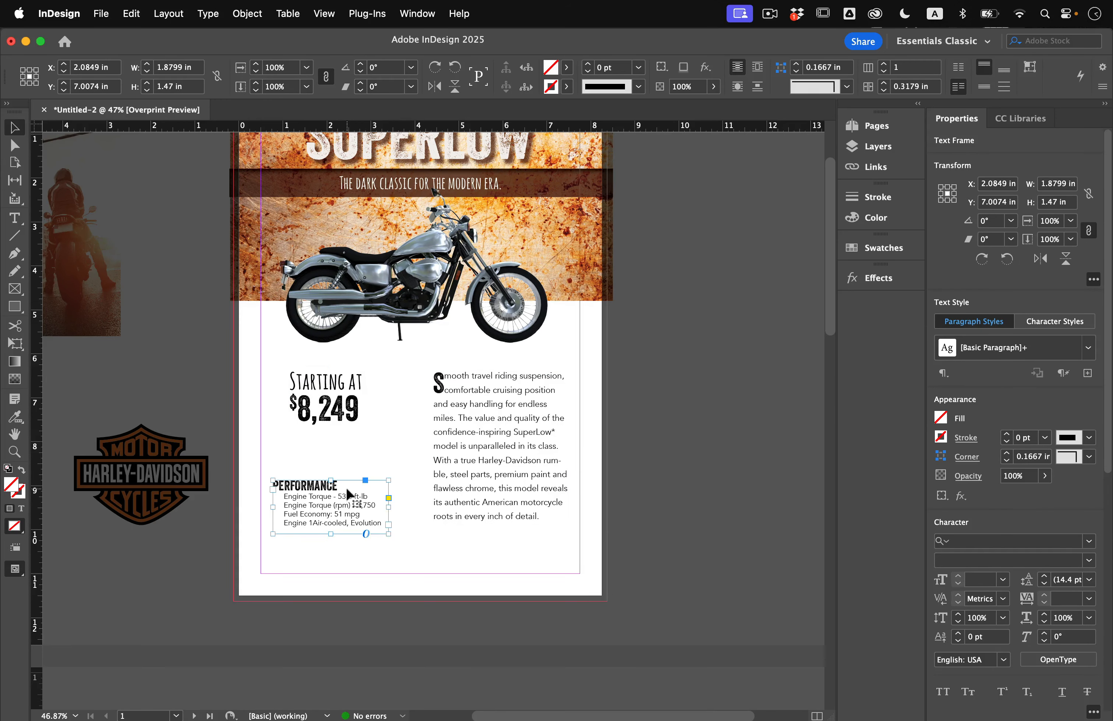
{"action": "key", "text": "shift+Right"}
{"action": "key", "text": "shift+Right"}
{"action": "key", "text": "shift+Right"}
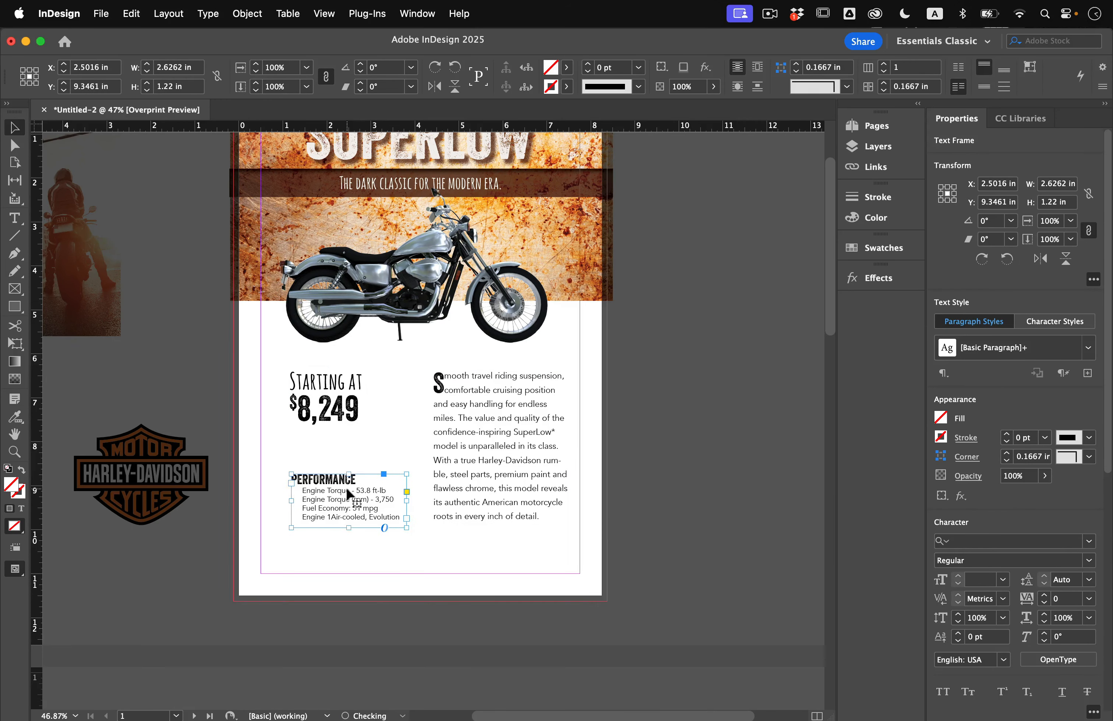
{"action": "left_click", "coordinate": [342, 415]}
{"action": "left_click", "coordinate": [266, 390]}
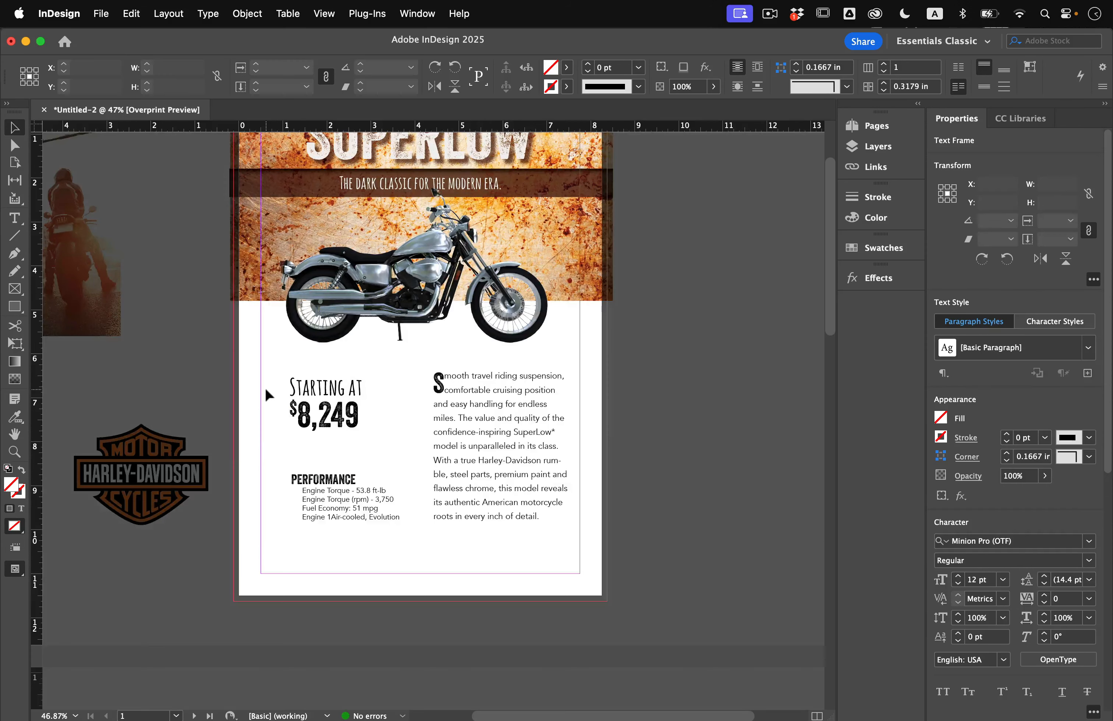
Start placing a file and select Solid Badges.ai in the Badge Shapes folder
{"action": "scroll", "coordinate": [266, 390], "scroll_direction": "up", "scroll_amount": 5}
{"action": "scroll", "coordinate": [266, 390], "scroll_direction": "right", "scroll_amount": 3}
{"action": "key", "text": "super+d"}
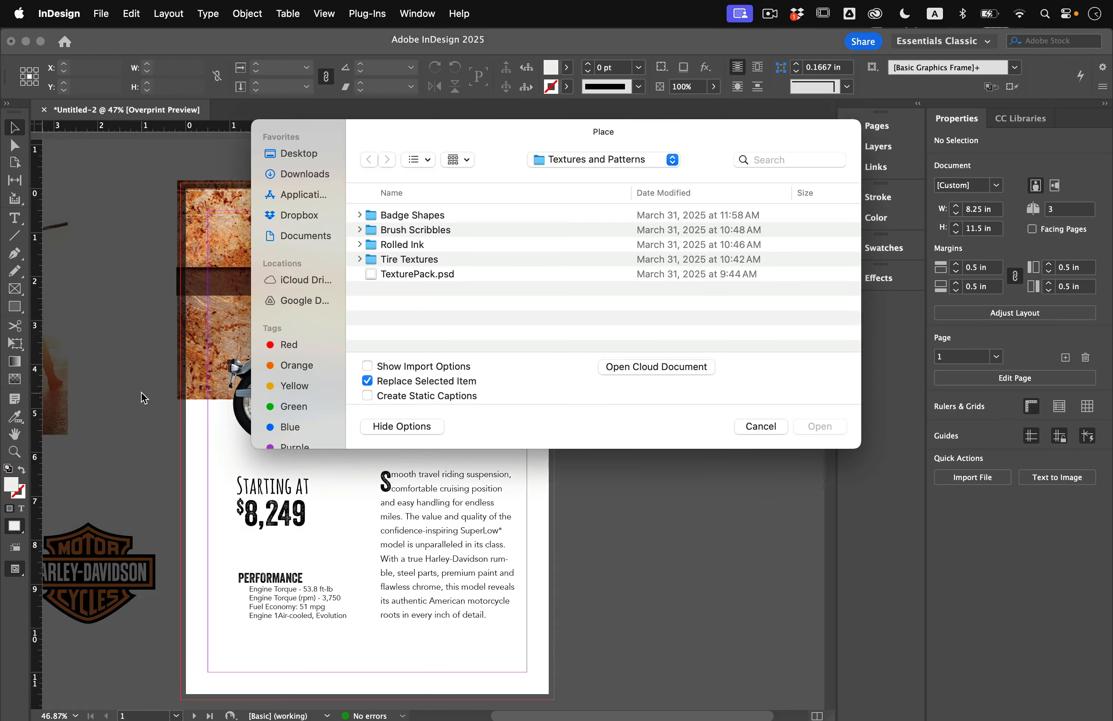
{"action": "double_click", "coordinate": [403, 216]}
{"action": "left_click", "coordinate": [423, 230]}
Preview the badge shapes in Solid Badges.ai and Outline Badges.ai to choose one for the price
{"action": "key", "text": "space"}
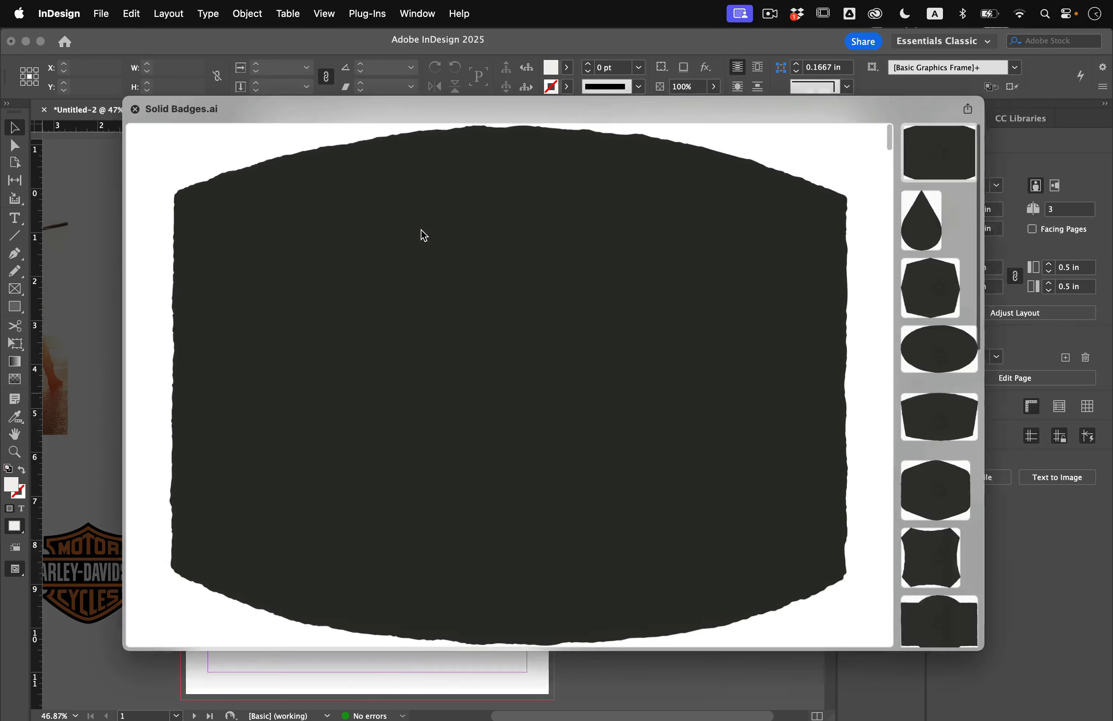
{"action": "left_click", "coordinate": [967, 360]}
{"action": "left_click", "coordinate": [938, 440]}
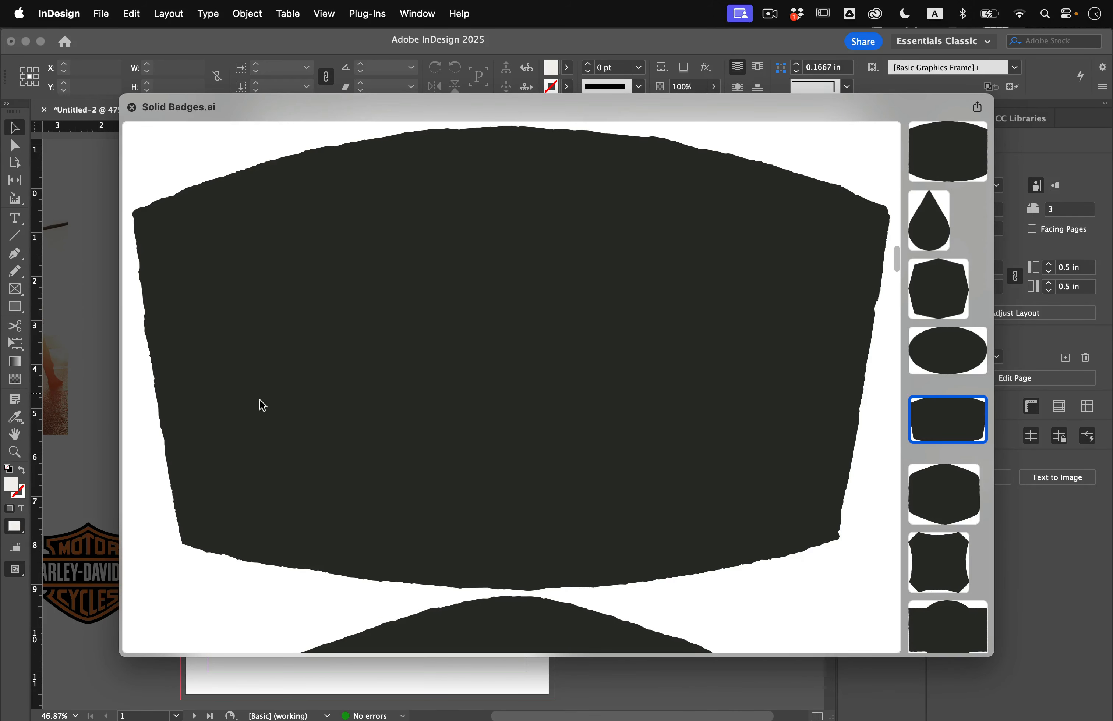
{"action": "left_click", "coordinate": [951, 621]}
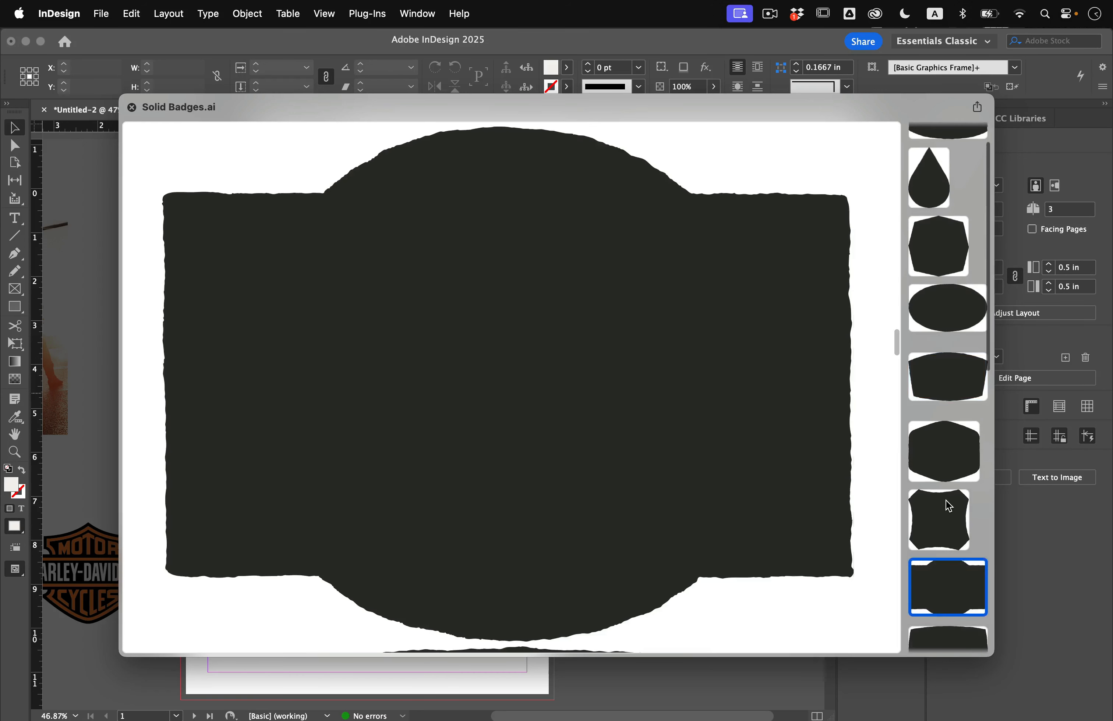
{"action": "left_click", "coordinate": [947, 504]}
{"action": "left_click", "coordinate": [958, 463]}
{"action": "left_click", "coordinate": [956, 390]}
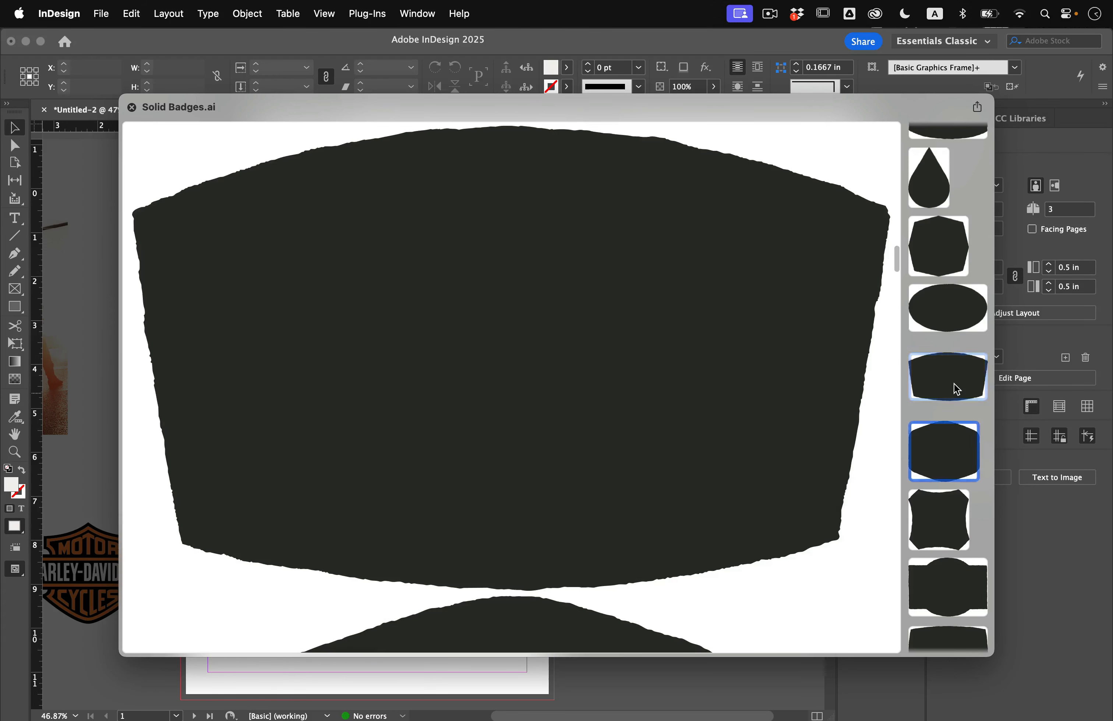
{"action": "left_click", "coordinate": [946, 328]}
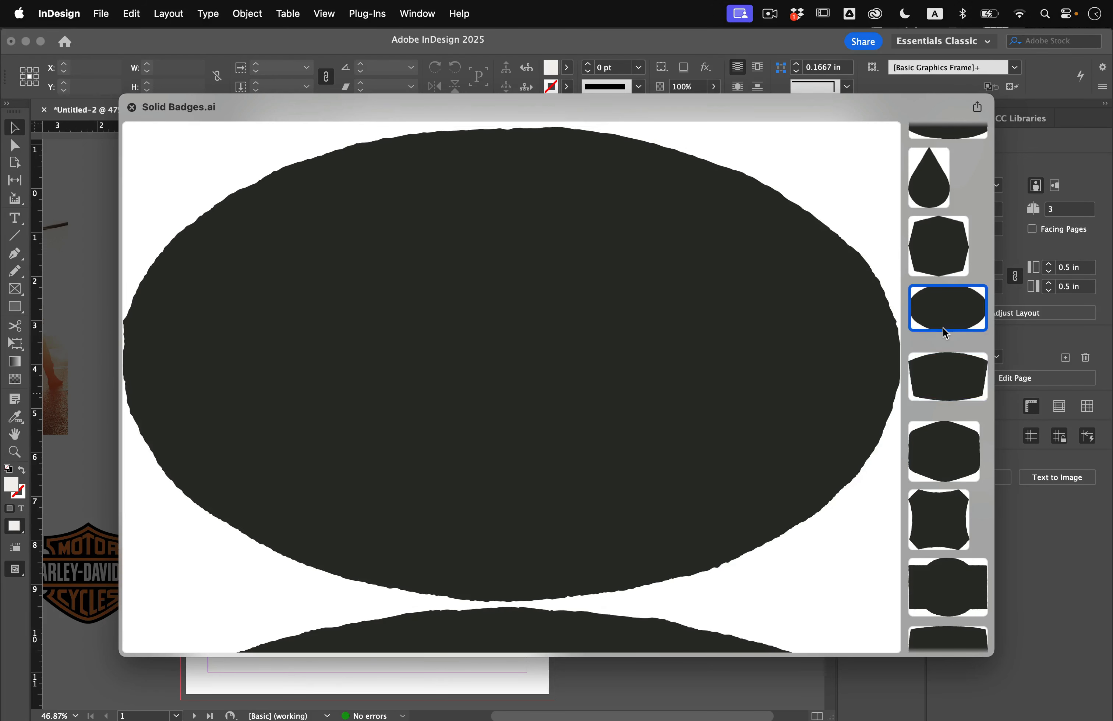
{"action": "key", "text": "space"}
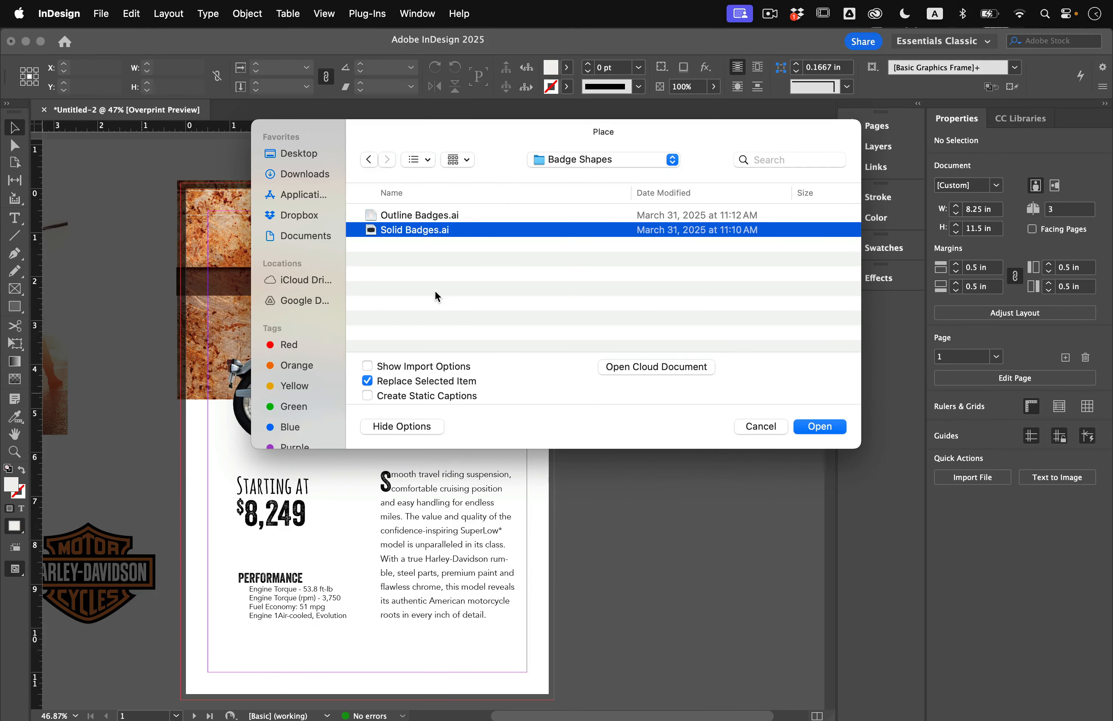
{"action": "left_click", "coordinate": [474, 218]}
{"action": "key", "text": "space"}
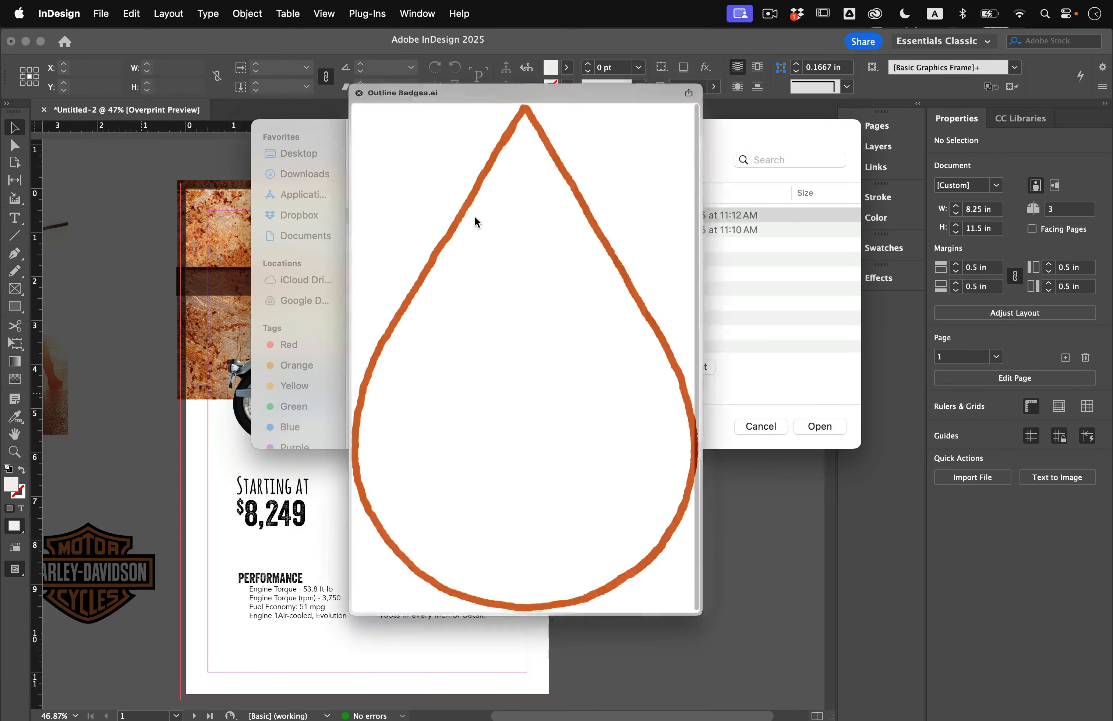
{"action": "key", "text": "space"}
{"action": "left_click", "coordinate": [446, 234]}
{"action": "key", "text": "space"}
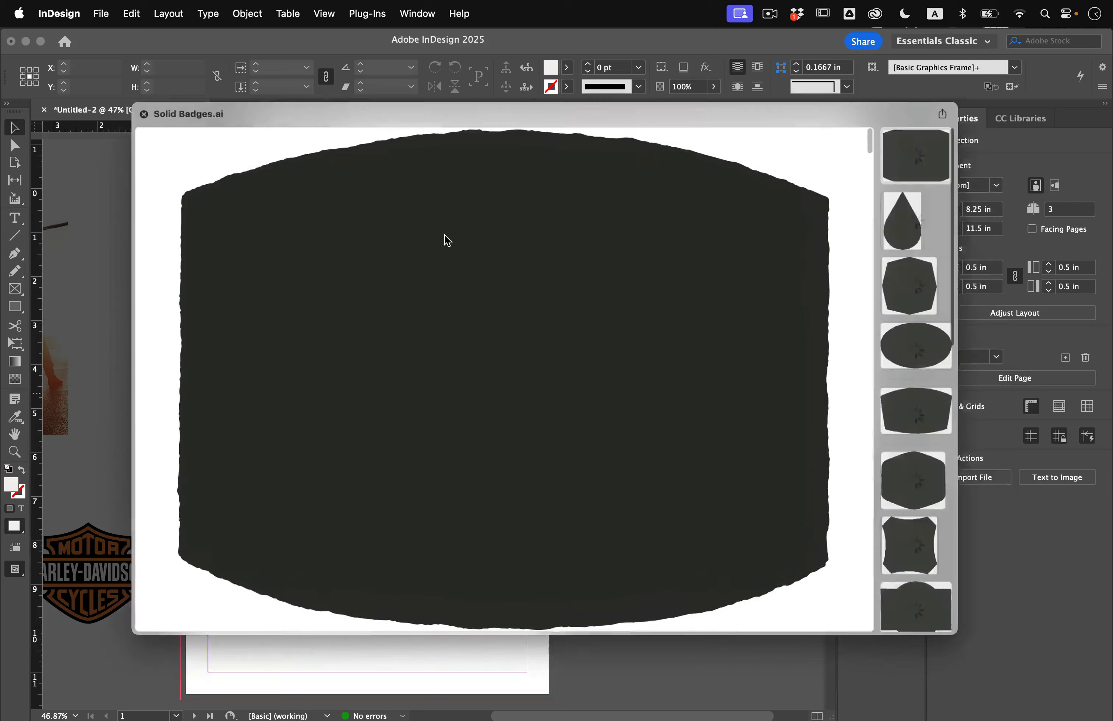
{"action": "key", "text": "space"}
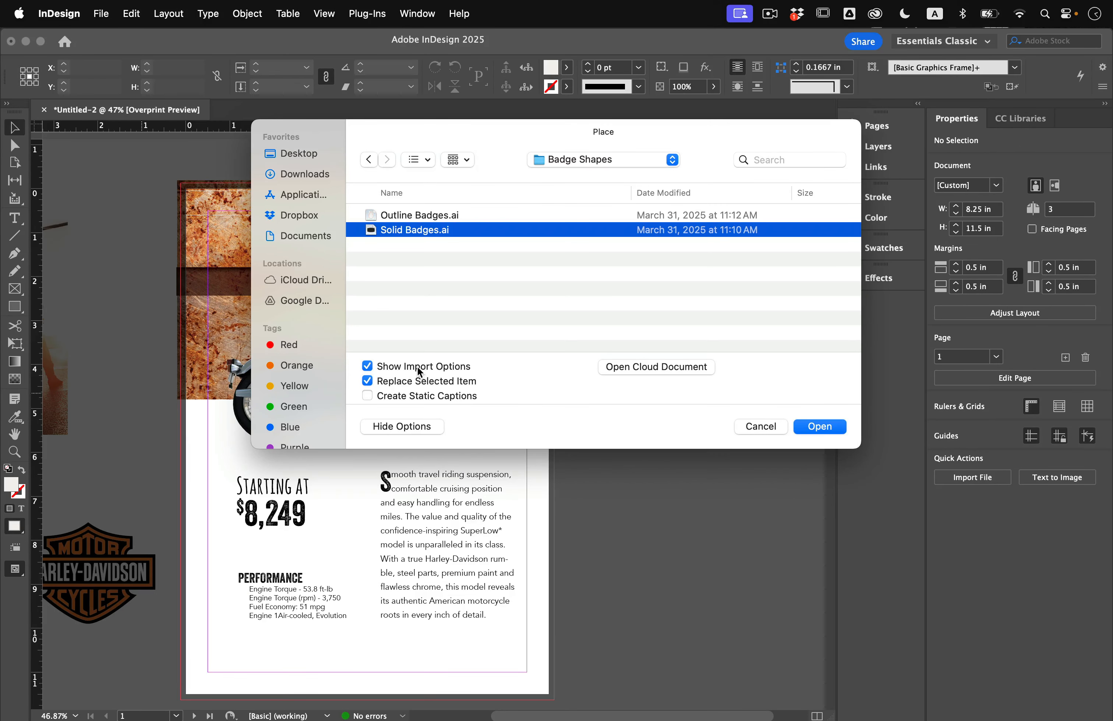
Place page 8 of Solid Badges.ai with import options and a transparent background, about 3.14 by 2.34 in over the price block
{"action": "left_click", "coordinate": [822, 426]}
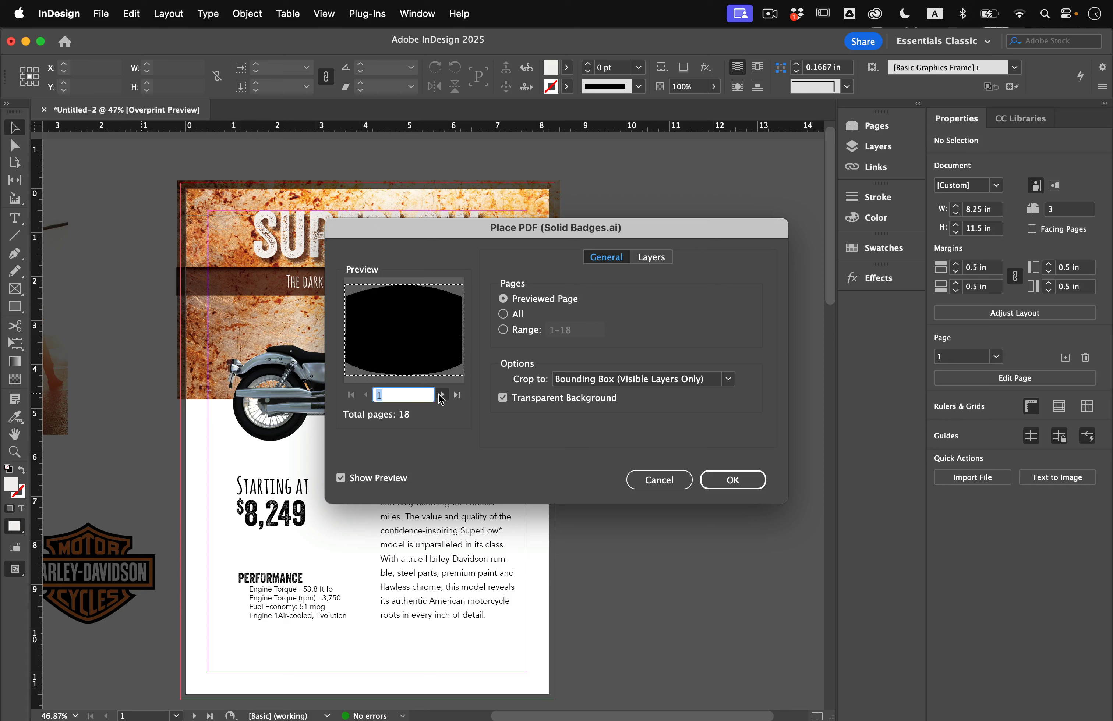
{"action": "left_click", "coordinate": [444, 396]}
{"action": "left_click", "coordinate": [443, 395]}
{"action": "left_click", "coordinate": [443, 395]}
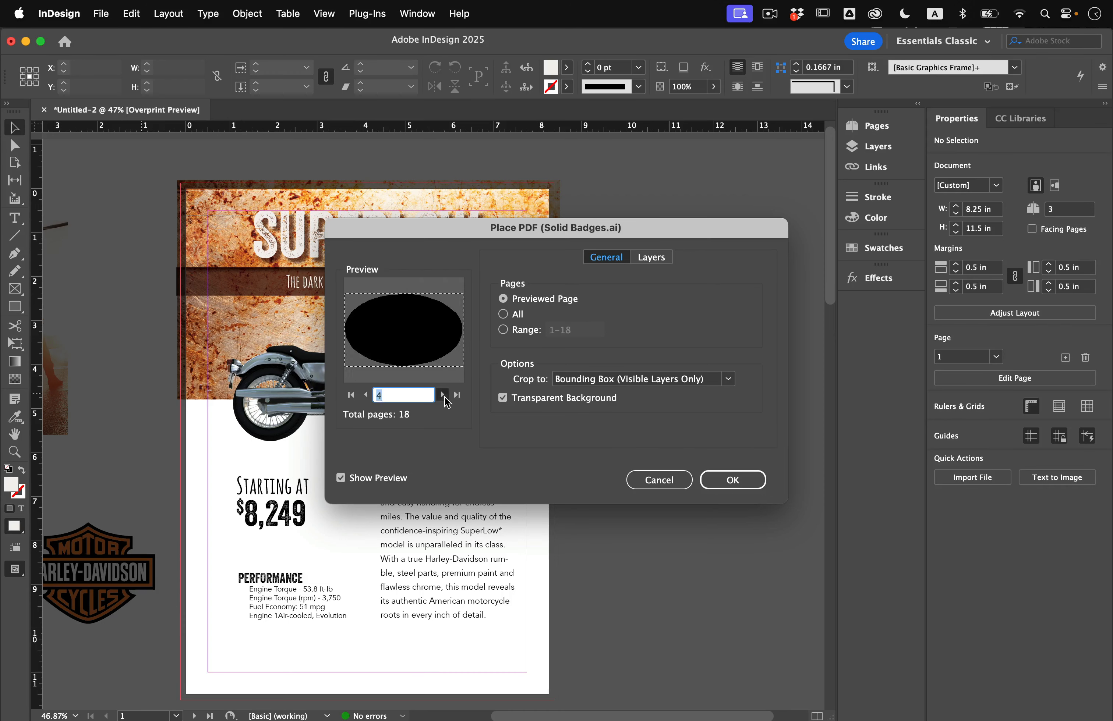
{"action": "left_click", "coordinate": [443, 396]}
{"action": "left_click", "coordinate": [443, 396]}
{"action": "left_click", "coordinate": [444, 395]}
{"action": "left_click", "coordinate": [443, 396]}
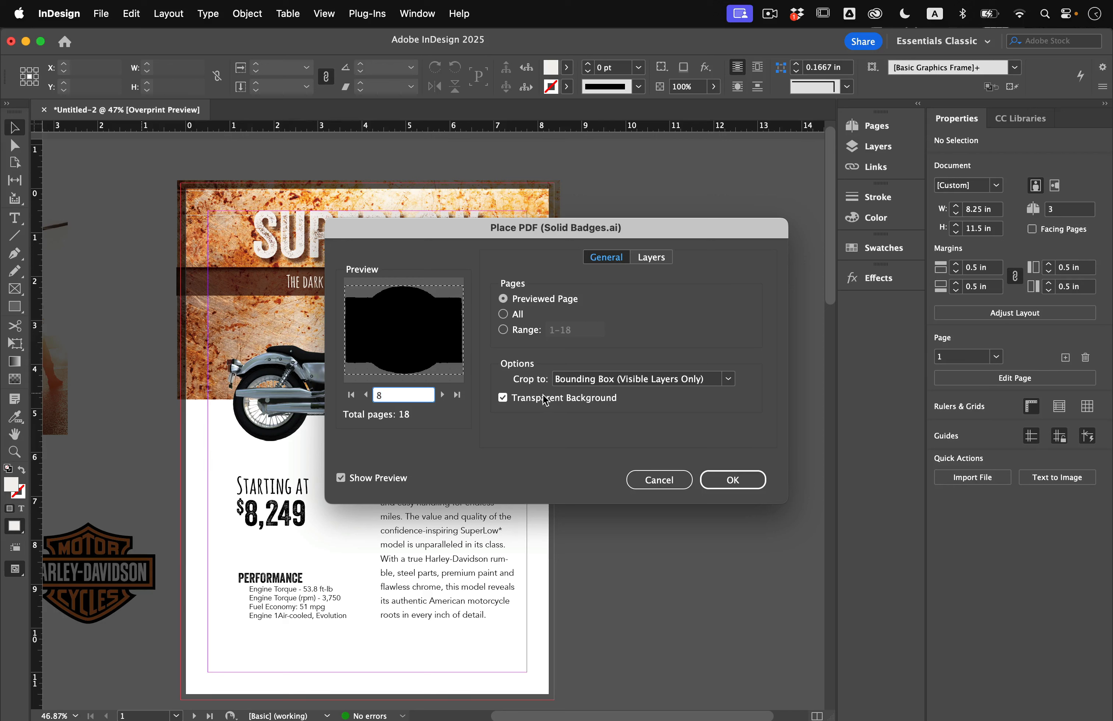
{"action": "left_click", "coordinate": [722, 482]}
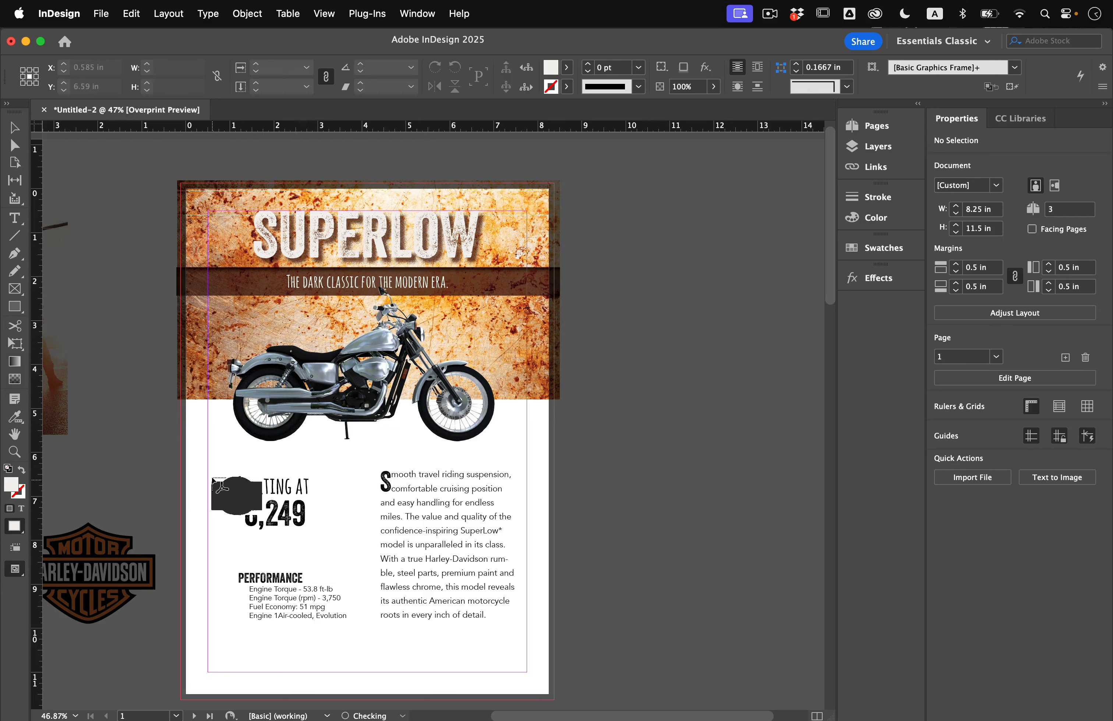
{"action": "left_click_drag", "start_coordinate": [203, 455], "coordinate": [340, 558]}
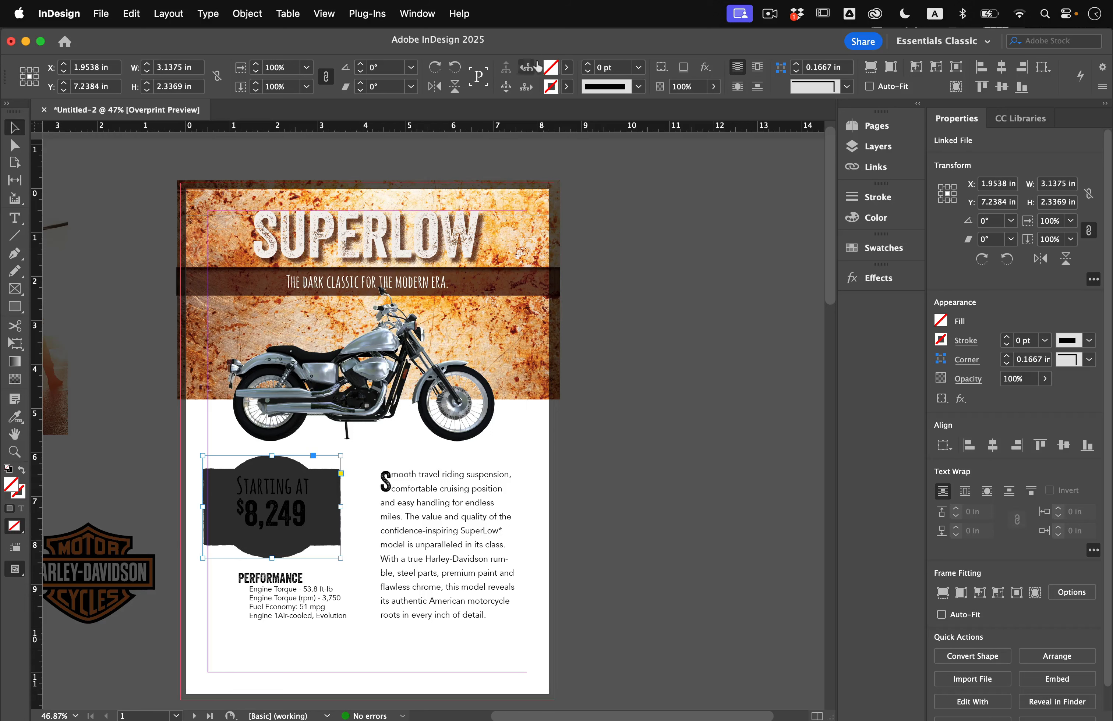
Try to recolor the placed badge with the C=0 M=100 Y=0 K=0 fill swatch
{"action": "left_click", "coordinate": [567, 67]}
{"action": "left_click", "coordinate": [515, 192]}
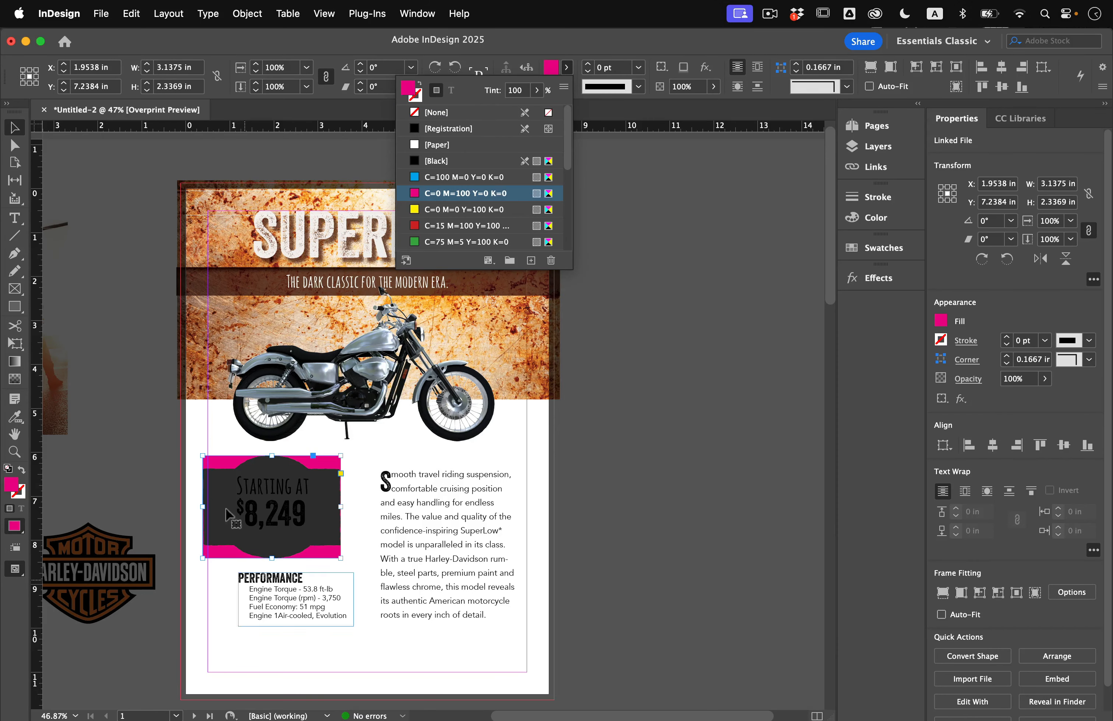
{"action": "key", "text": "Escape"}
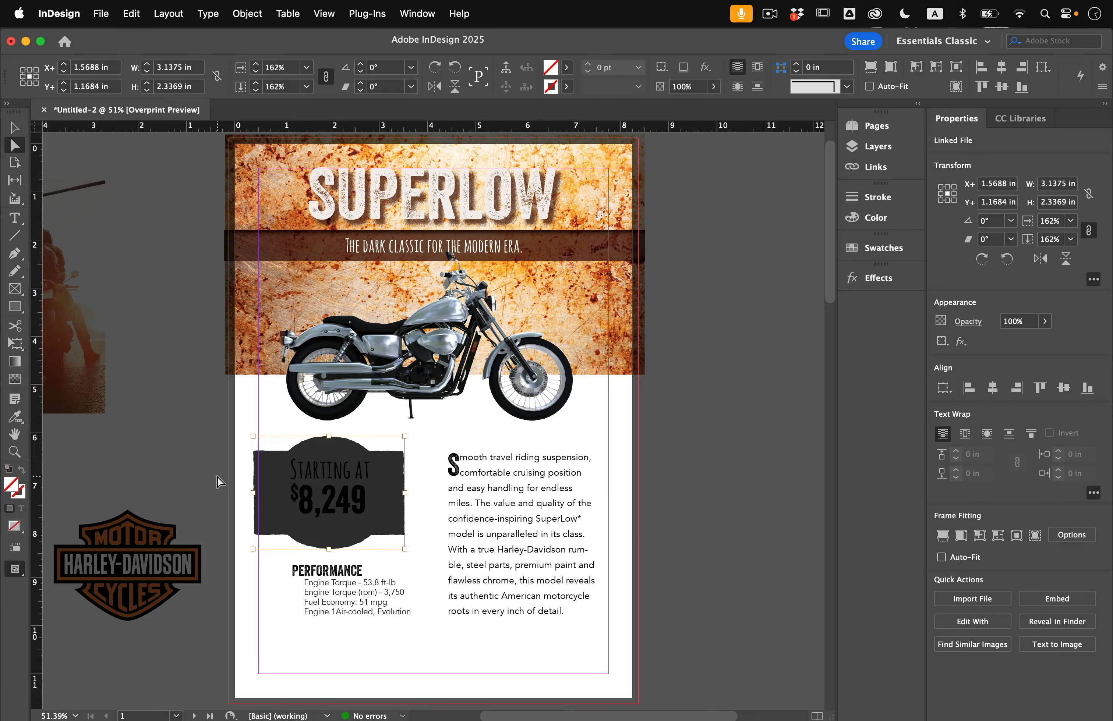
Open the placed badge artwork in Photoshop, importing page 8 of Solid Badges.ai as a 300 ppi, 8-bit grayscale image
{"action": "right_click", "coordinate": [275, 524]}
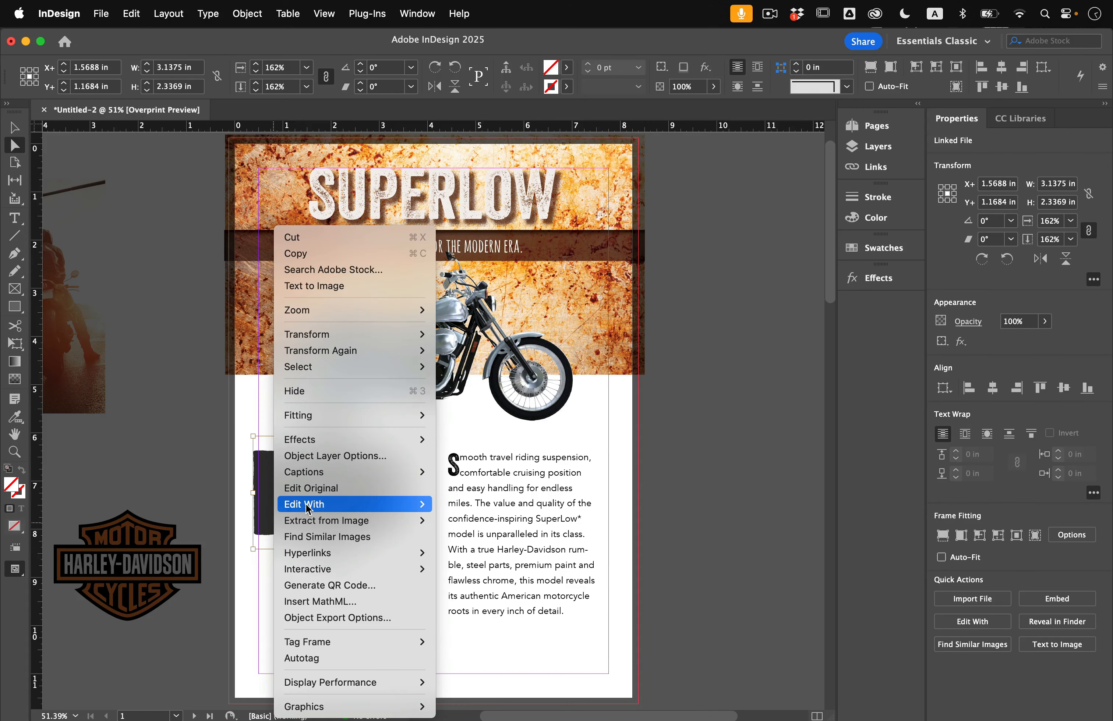
{"action": "mouse_move", "coordinate": [306, 504]}
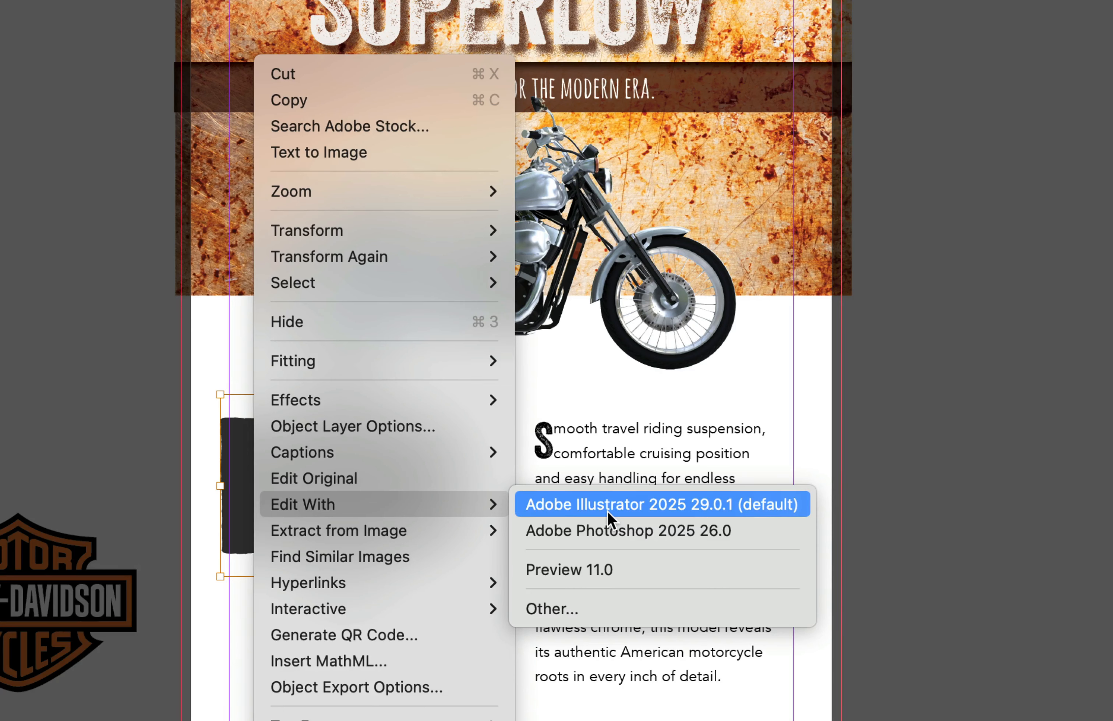
{"action": "left_click", "coordinate": [608, 531]}
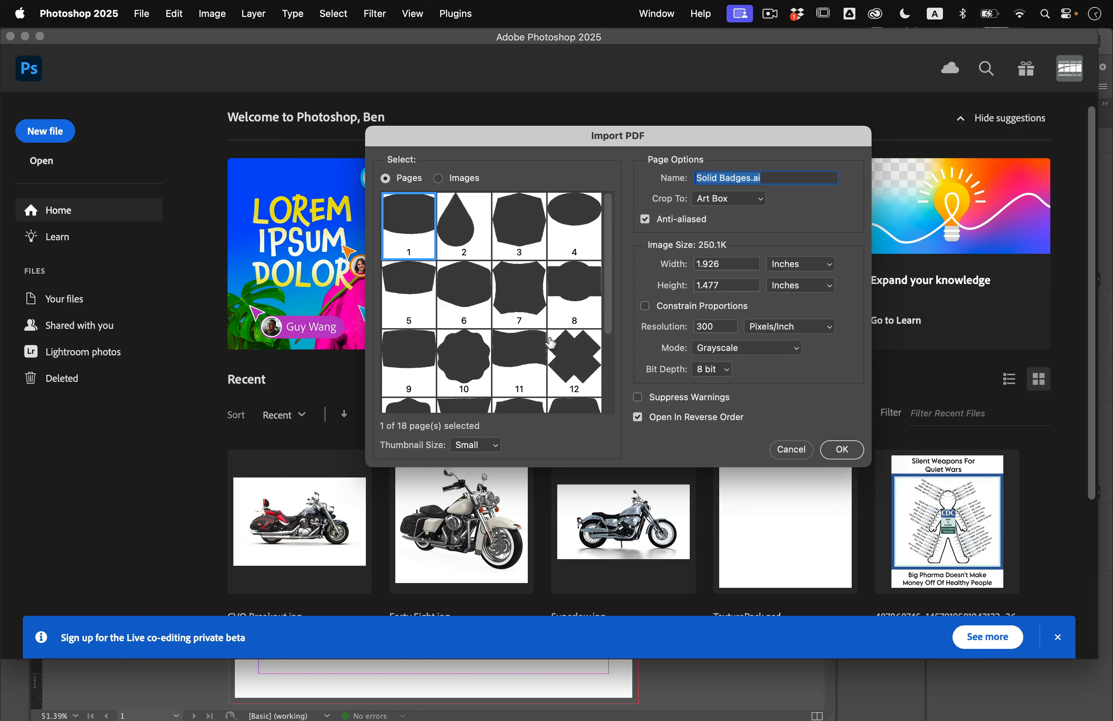
{"action": "scroll", "coordinate": [551, 343], "scroll_direction": "down", "scroll_amount": 5}
{"action": "scroll", "coordinate": [551, 343], "scroll_direction": "up", "scroll_amount": 5}
{"action": "left_click", "coordinate": [570, 287]}
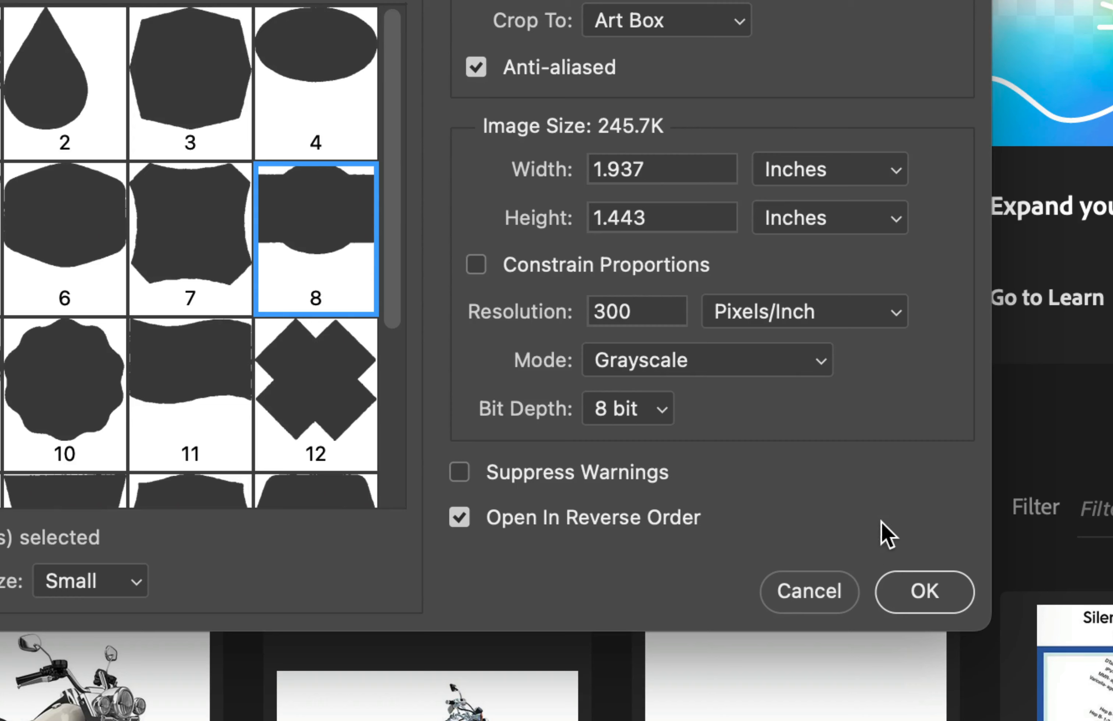
{"action": "left_click", "coordinate": [921, 593]}
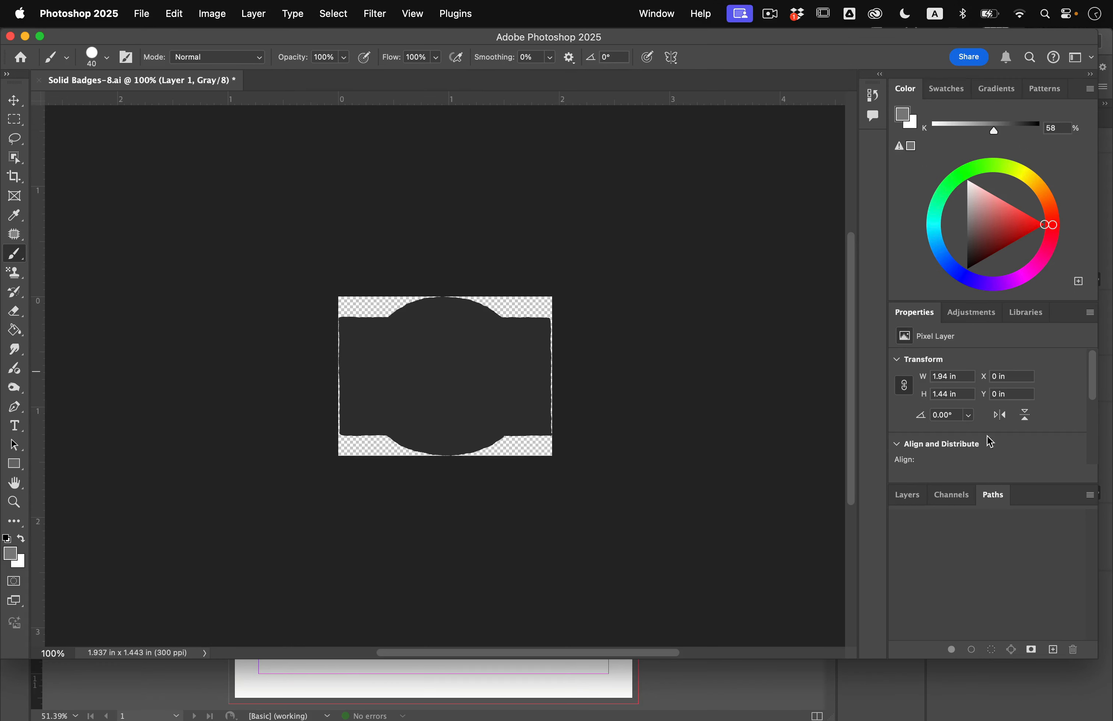
Save a copy of the badge as Solid Badges-8.tif in the PNG-Format folder, keeping layers and using no image compression
{"action": "left_click", "coordinate": [909, 497]}
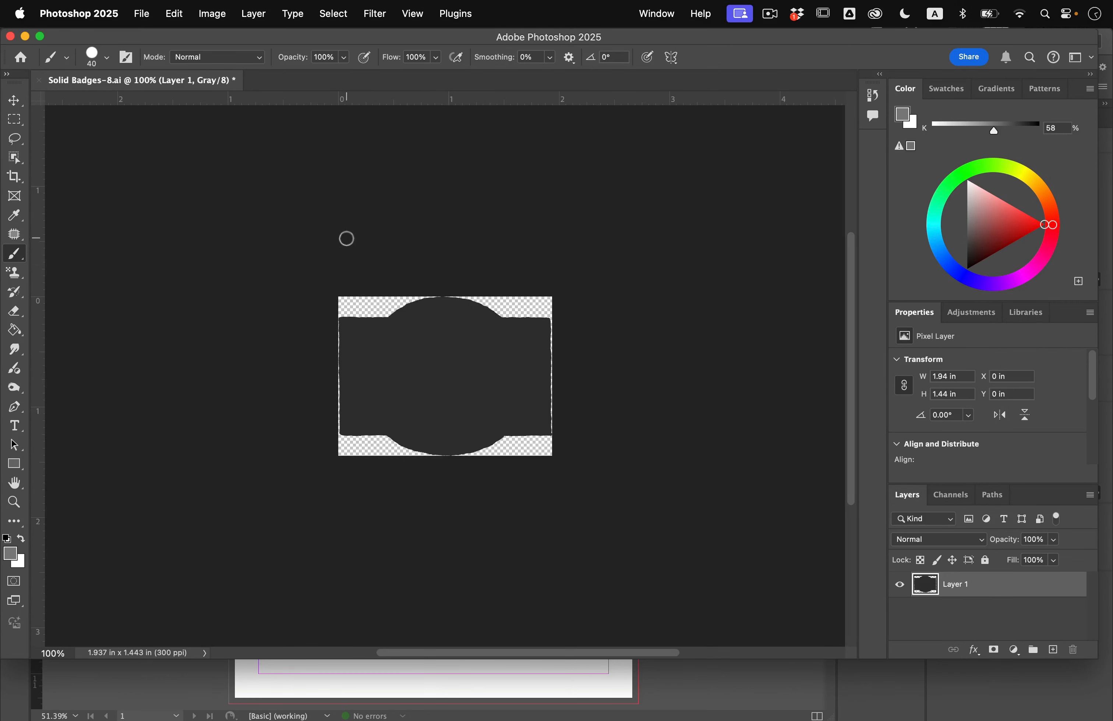
{"action": "left_click", "coordinate": [141, 14]}
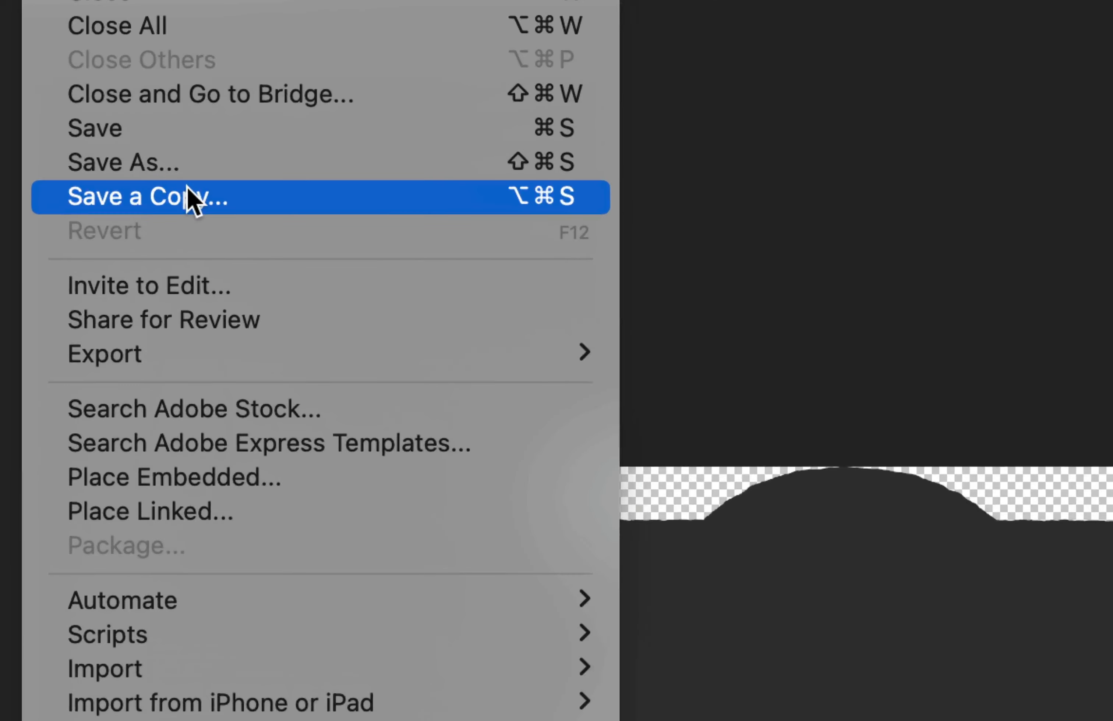
{"action": "left_click", "coordinate": [188, 197]}
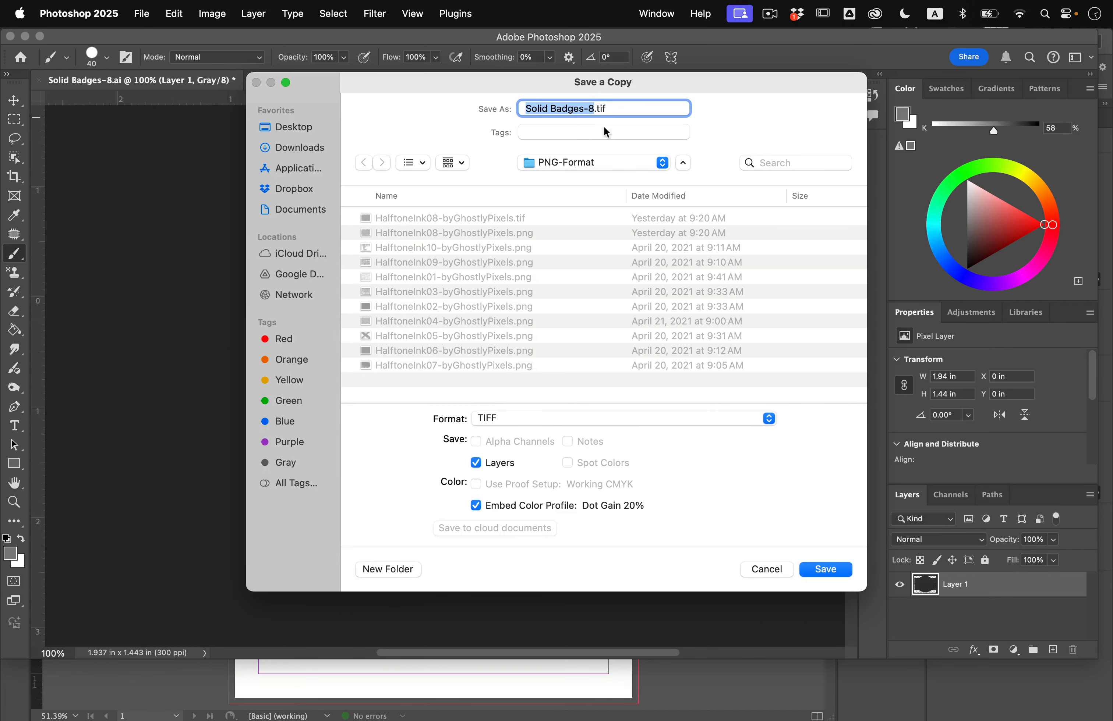
{"action": "left_click", "coordinate": [826, 570]}
{"action": "left_click", "coordinate": [743, 290]}
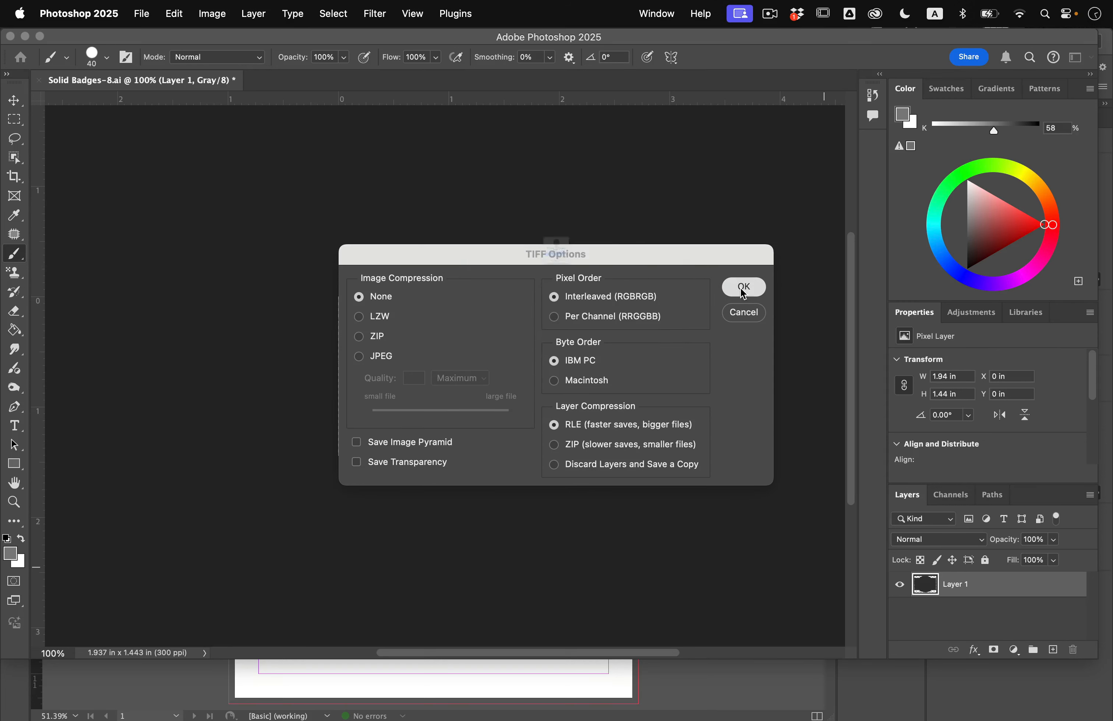
{"action": "left_click", "coordinate": [564, 281]}
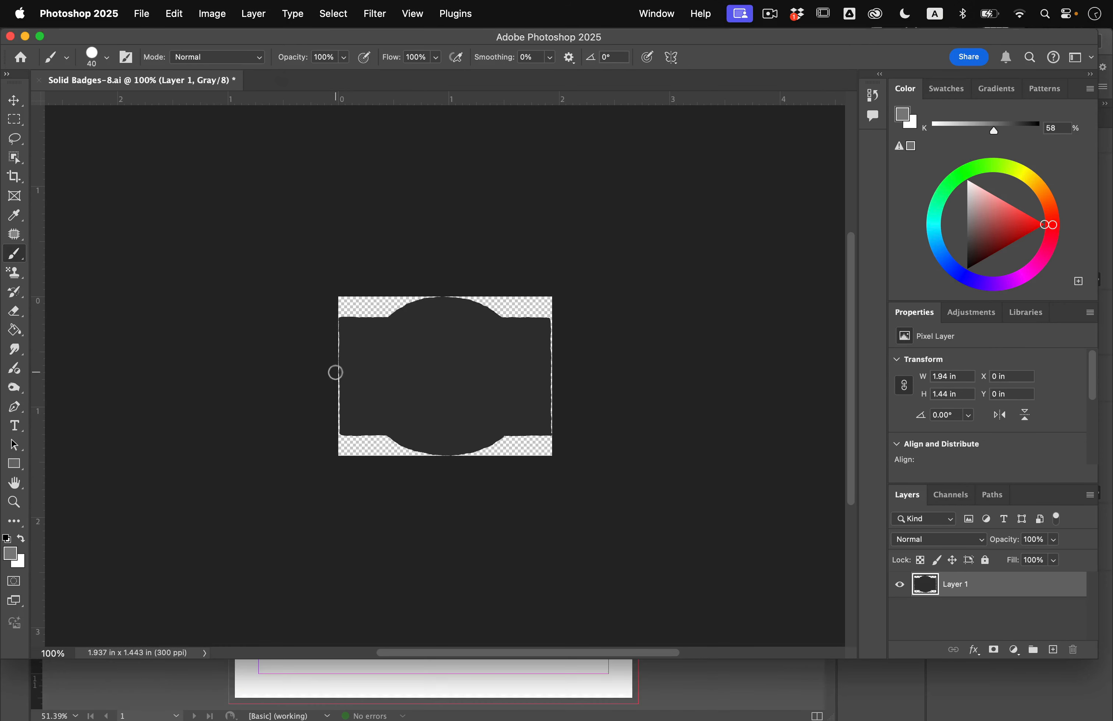
Close the badge document without saving changes and return to the InDesign layout
{"action": "key", "text": "super+w"}
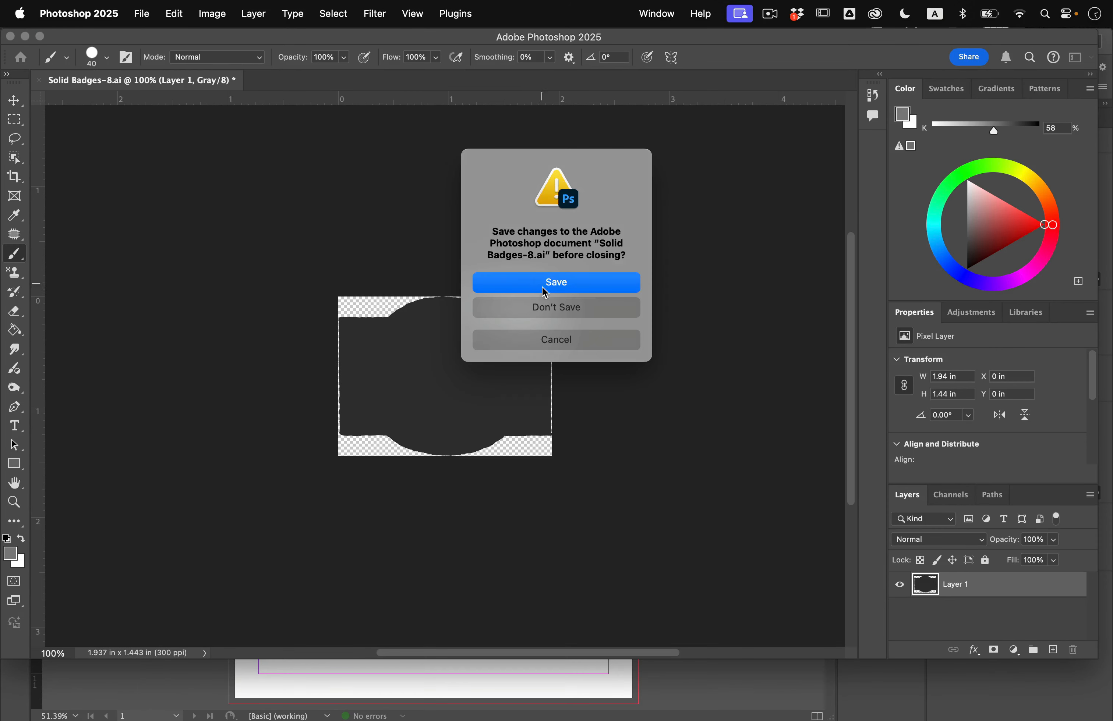
{"action": "left_click", "coordinate": [546, 308]}
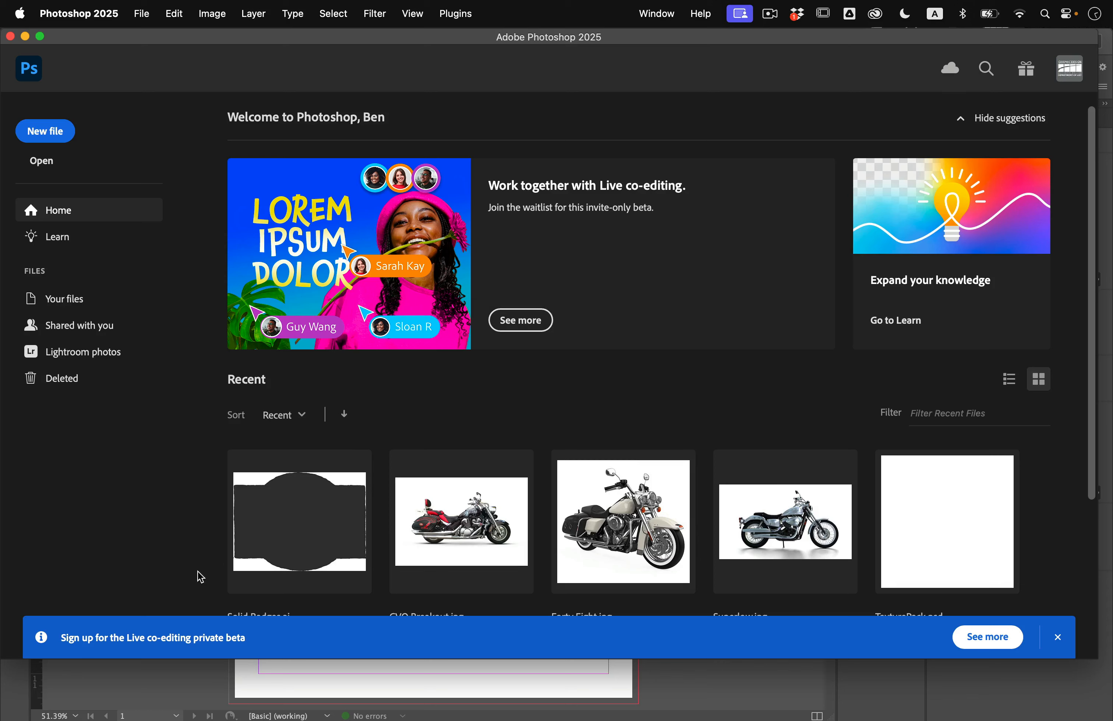
{"action": "left_click", "coordinate": [195, 682]}
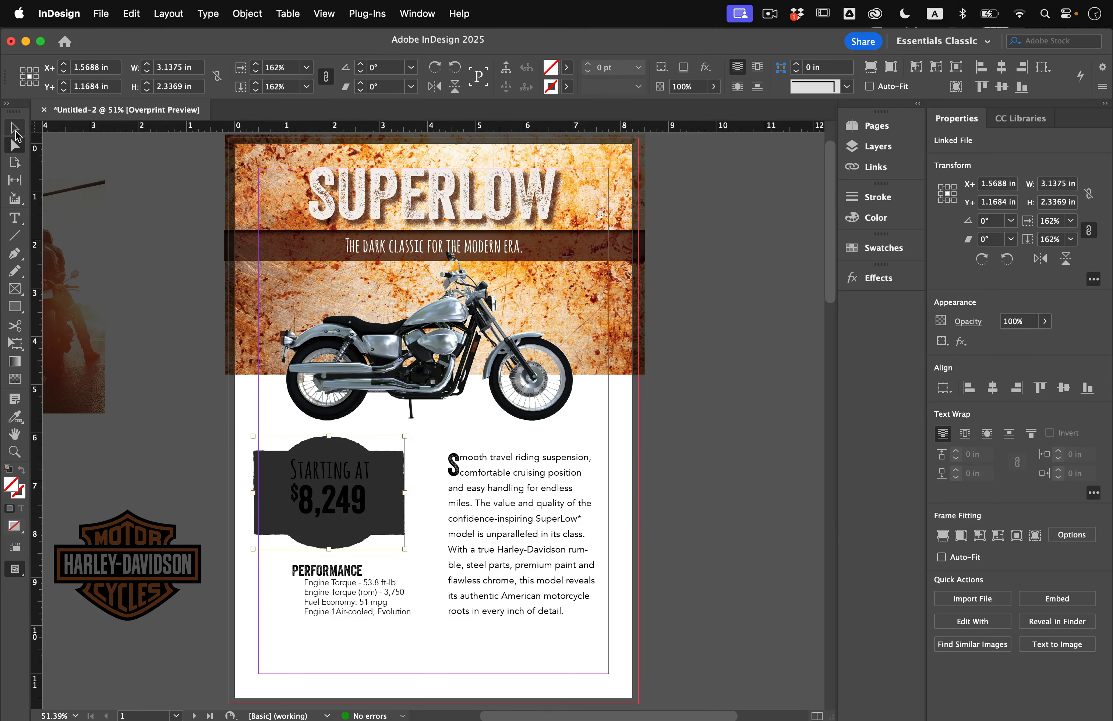
Replace the selected badge behind the price with Solid Badges-8.tif from the PNG-Format folder, without import options
{"action": "left_click", "coordinate": [14, 127]}
{"action": "left_click", "coordinate": [97, 7]}
{"action": "left_click", "coordinate": [154, 233]}
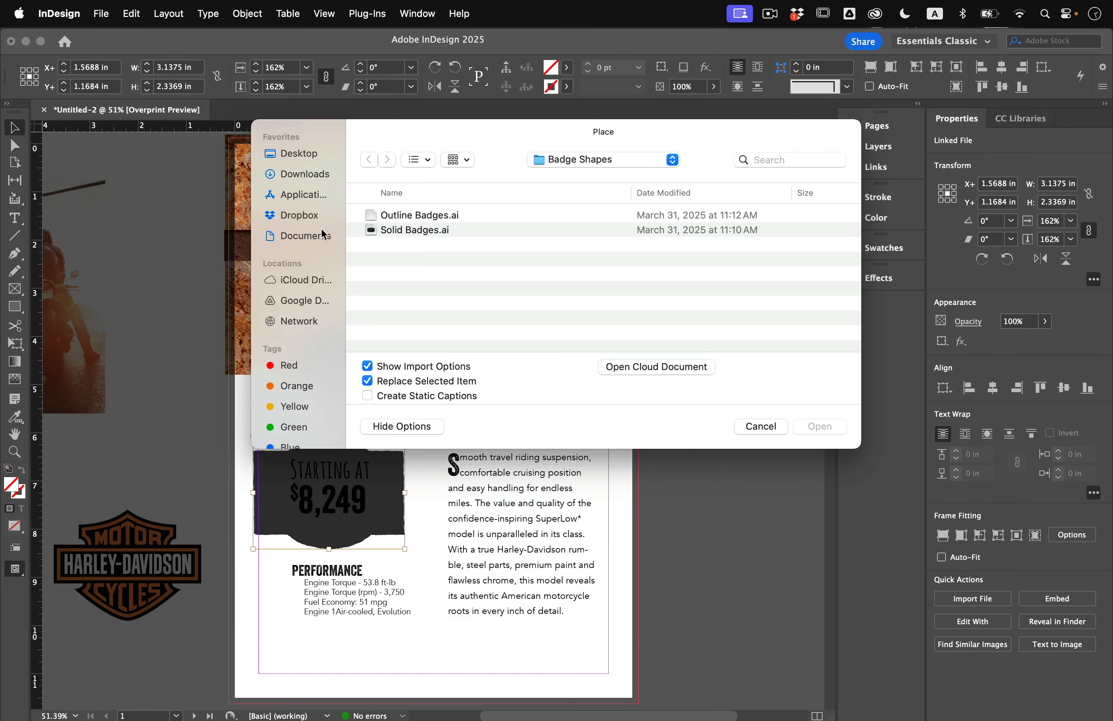
{"action": "left_click", "coordinate": [563, 166]}
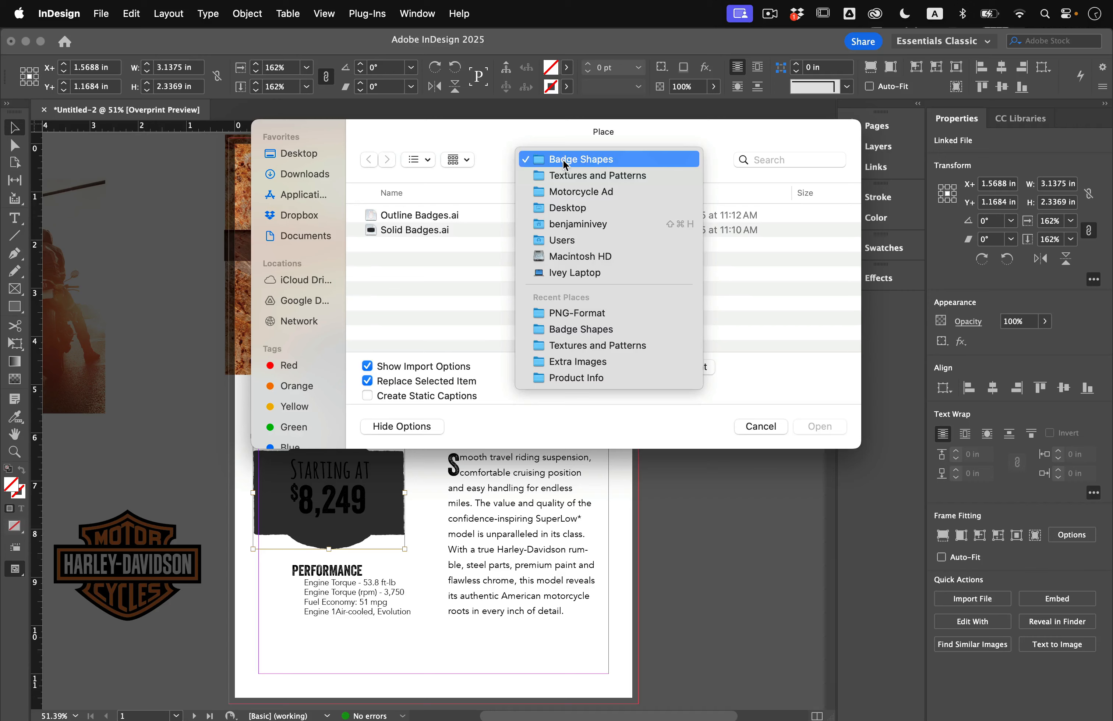
{"action": "left_click", "coordinate": [583, 321]}
{"action": "left_click", "coordinate": [442, 214]}
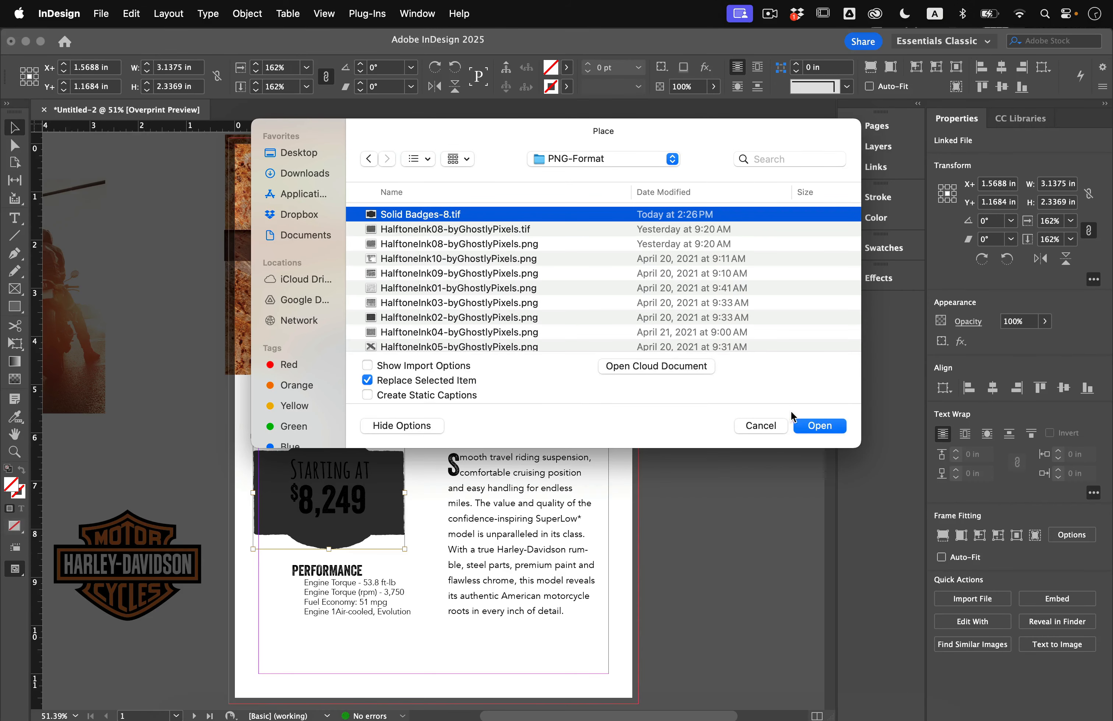
{"action": "left_click", "coordinate": [805, 424]}
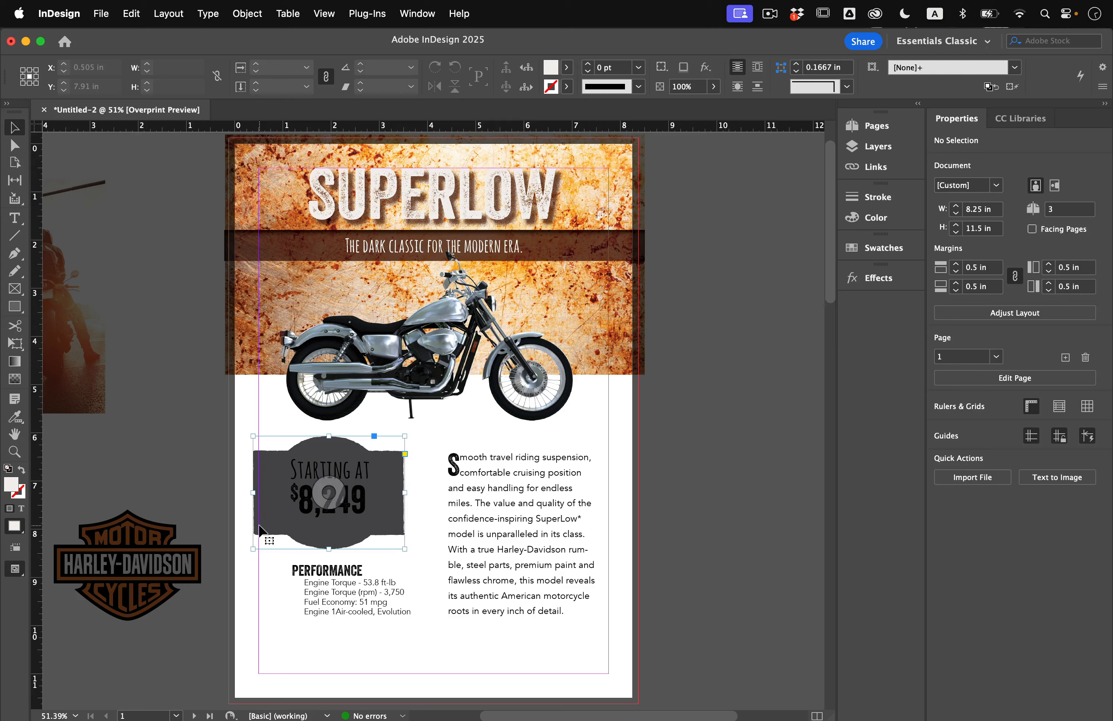
Recolor the badge image itself with the rust-red C=25 M=85 Y=100 fill swatch
{"action": "scroll", "coordinate": [235, 521], "scroll_direction": "up", "scroll_amount": 3}
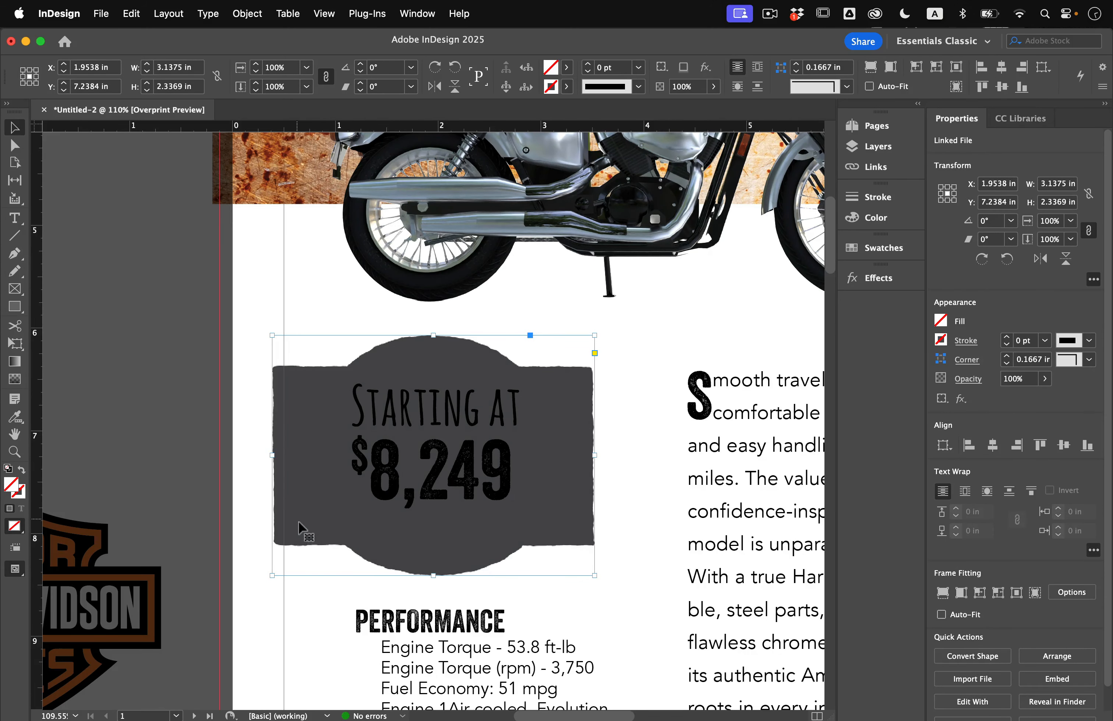
{"action": "double_click", "coordinate": [303, 467]}
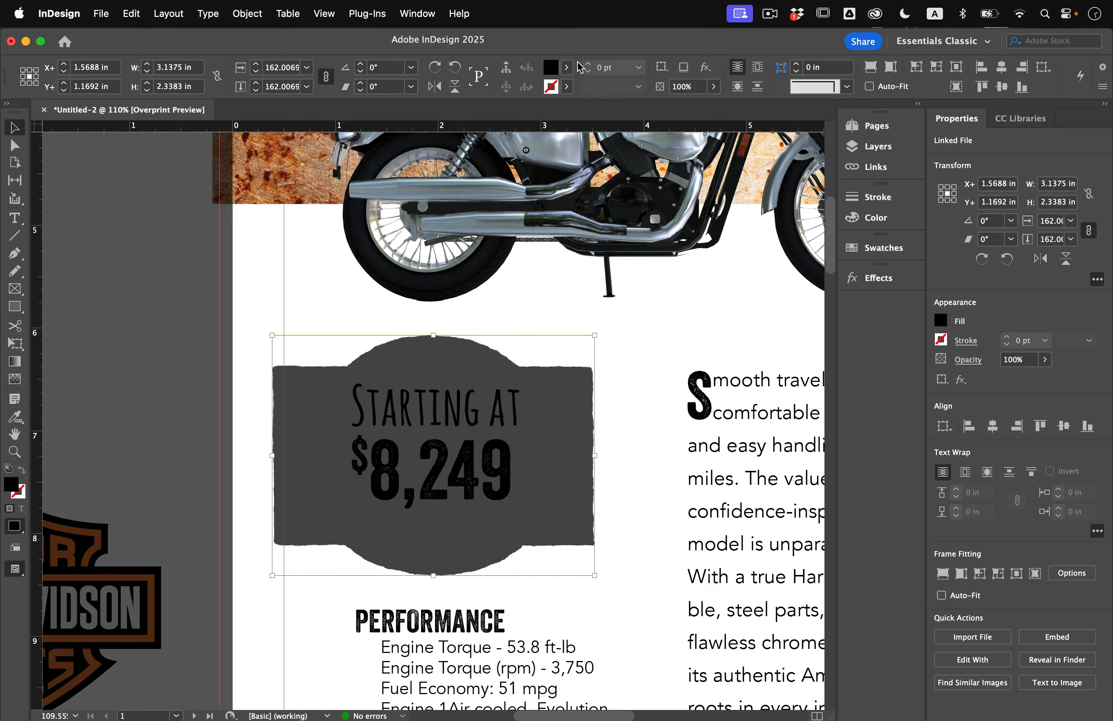
{"action": "left_click", "coordinate": [556, 69]}
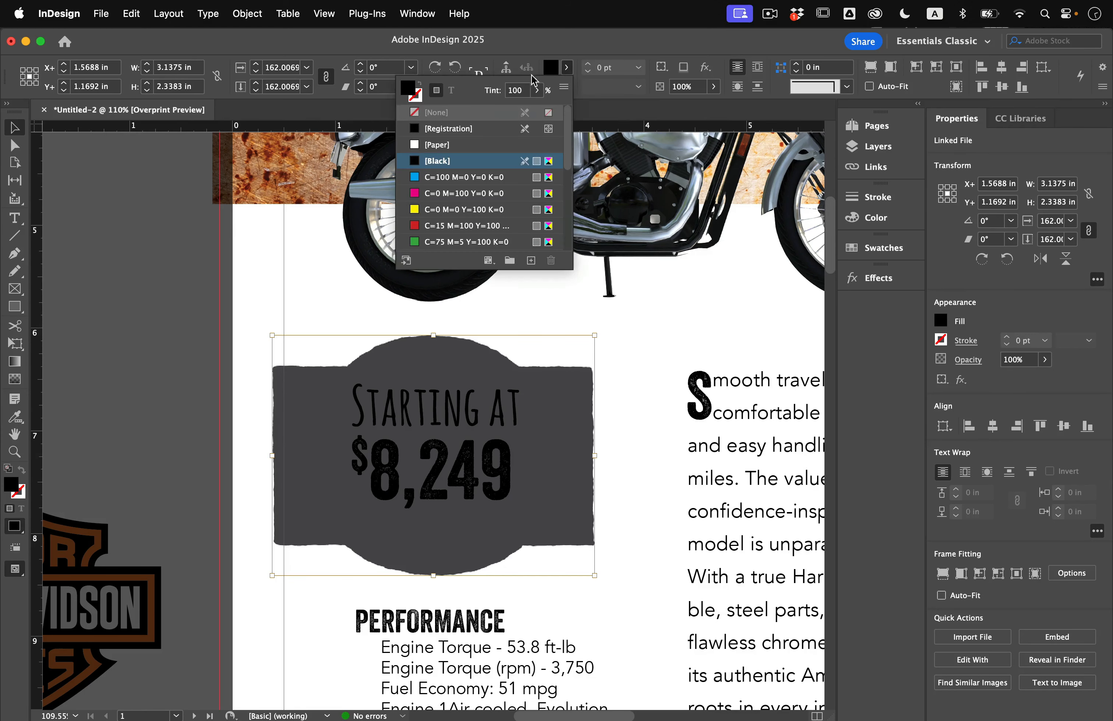
{"action": "scroll", "coordinate": [472, 180], "scroll_direction": "down", "scroll_amount": 5}
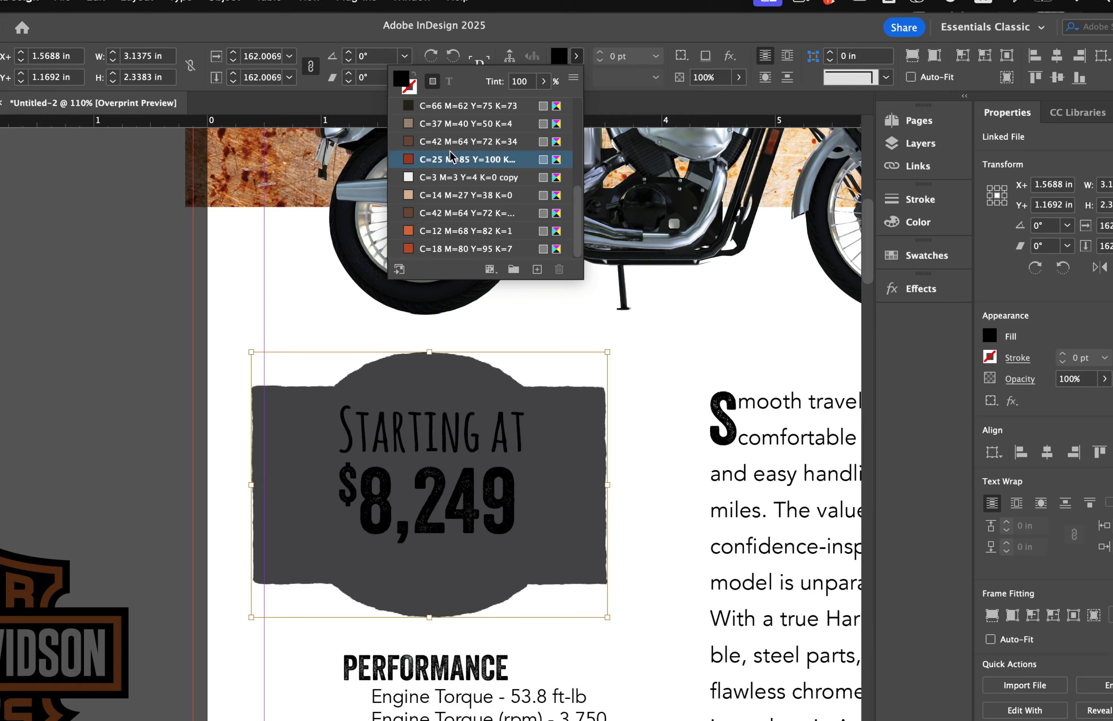
{"action": "left_click", "coordinate": [421, 159]}
{"action": "left_click", "coordinate": [19, 130]}
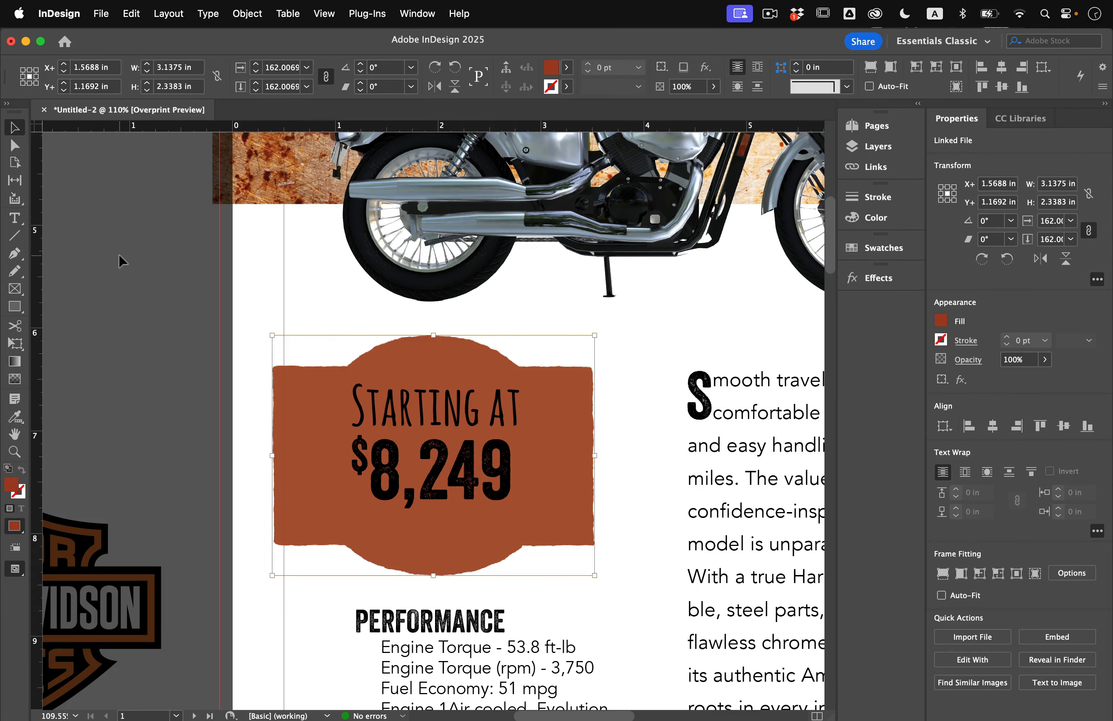
Fill all the price text on the badge with the off-white C=3 M=3 Y=4 swatch, then deselect it
{"action": "left_click", "coordinate": [120, 256]}
{"action": "double_click", "coordinate": [448, 440]}
{"action": "triple_click", "coordinate": [448, 439]}
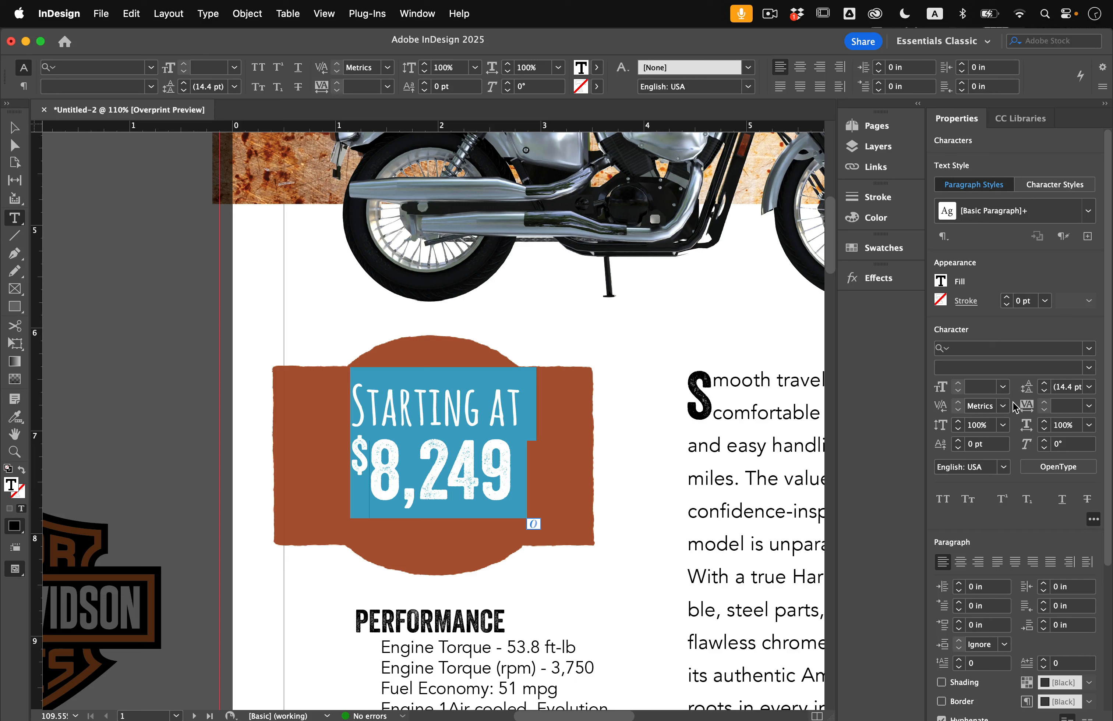
{"action": "left_click", "coordinate": [942, 281]}
{"action": "left_click", "coordinate": [825, 412]}
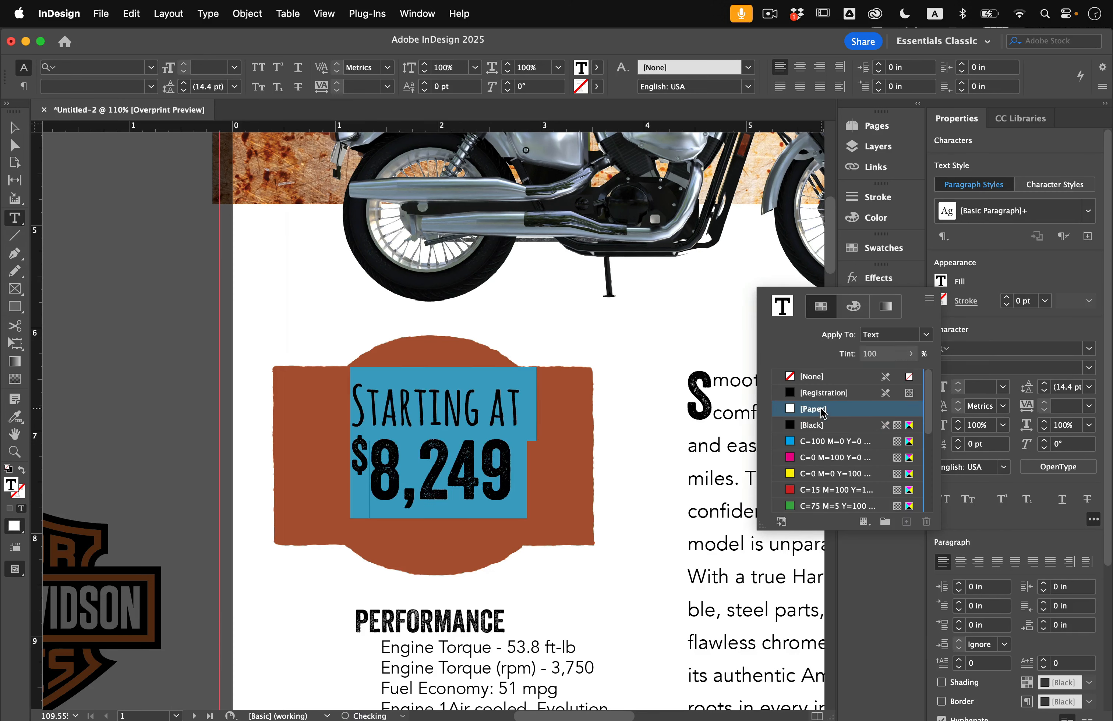
{"action": "scroll", "coordinate": [840, 461], "scroll_direction": "down", "scroll_amount": 3}
{"action": "left_click", "coordinate": [836, 441]}
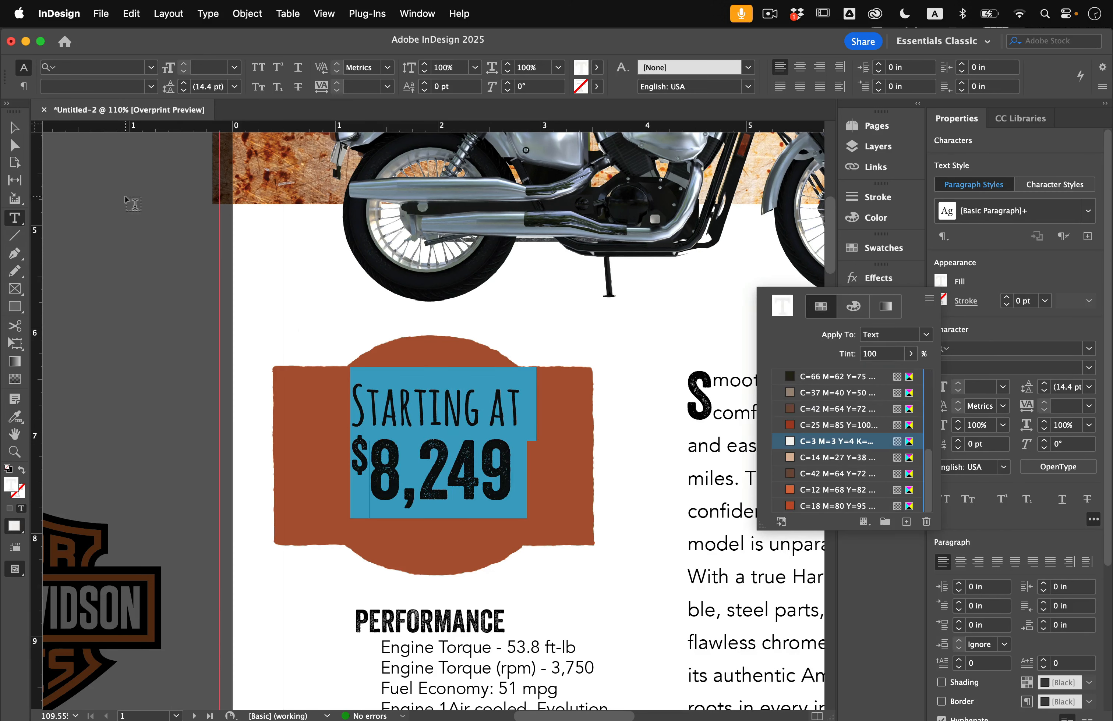
{"action": "left_click", "coordinate": [14, 127]}
{"action": "key", "text": "shift+super+a"}
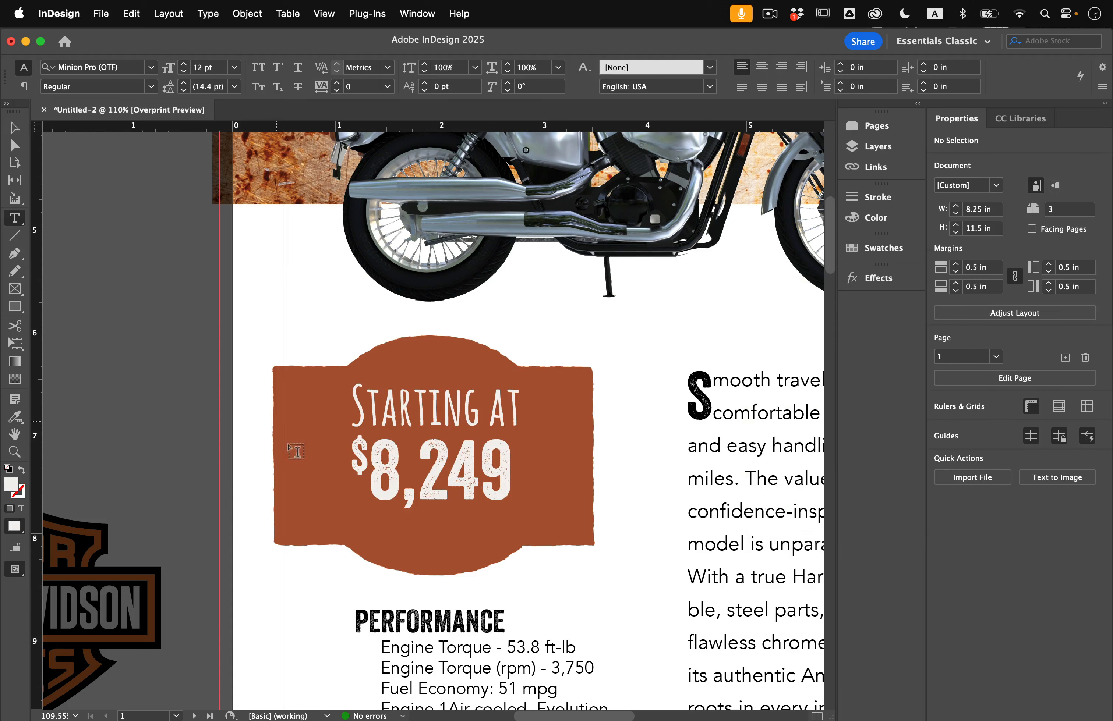
Scale the price text up to a frame of about 2.25 by 1.76 in, centered on the badge
{"action": "left_click", "coordinate": [395, 483]}
{"action": "key", "text": "Escape"}
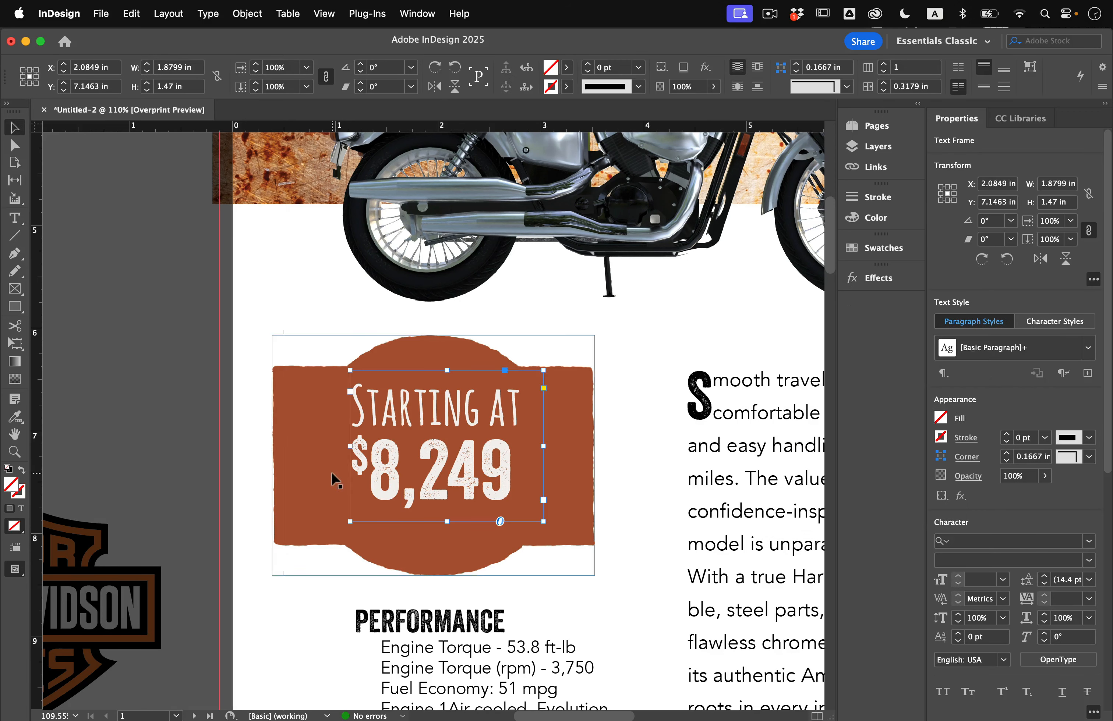
{"action": "left_click_drag", "start_coordinate": [352, 521], "coordinate": [323, 543]}
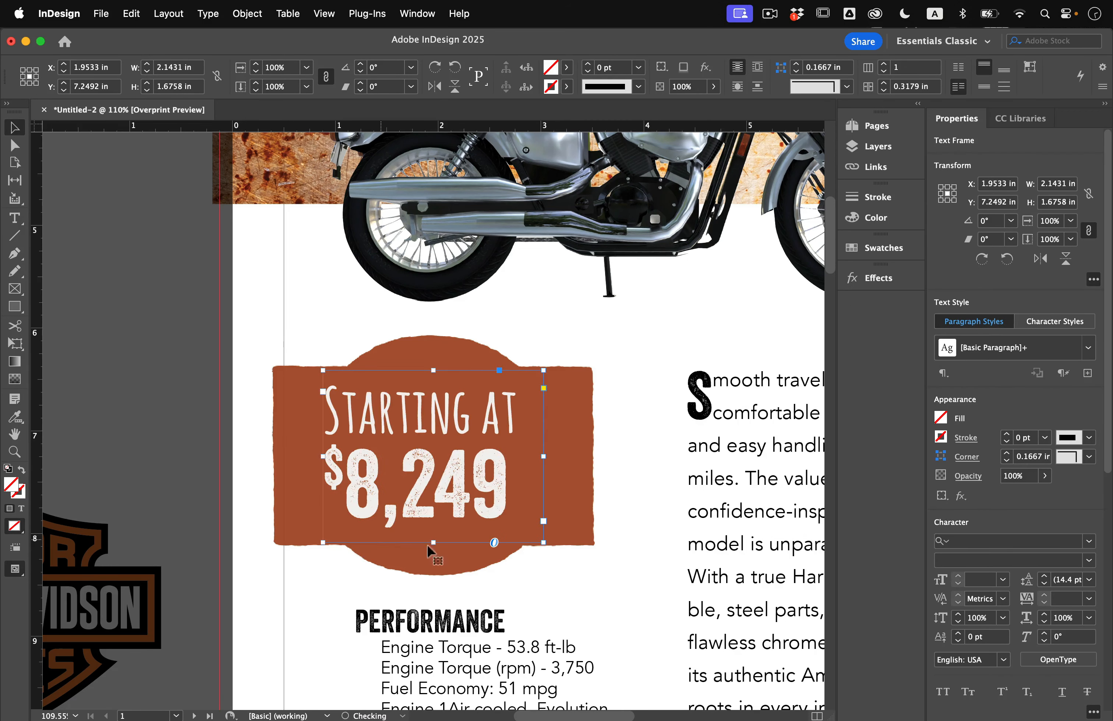
{"action": "left_click_drag", "start_coordinate": [543, 543], "coordinate": [558, 550]}
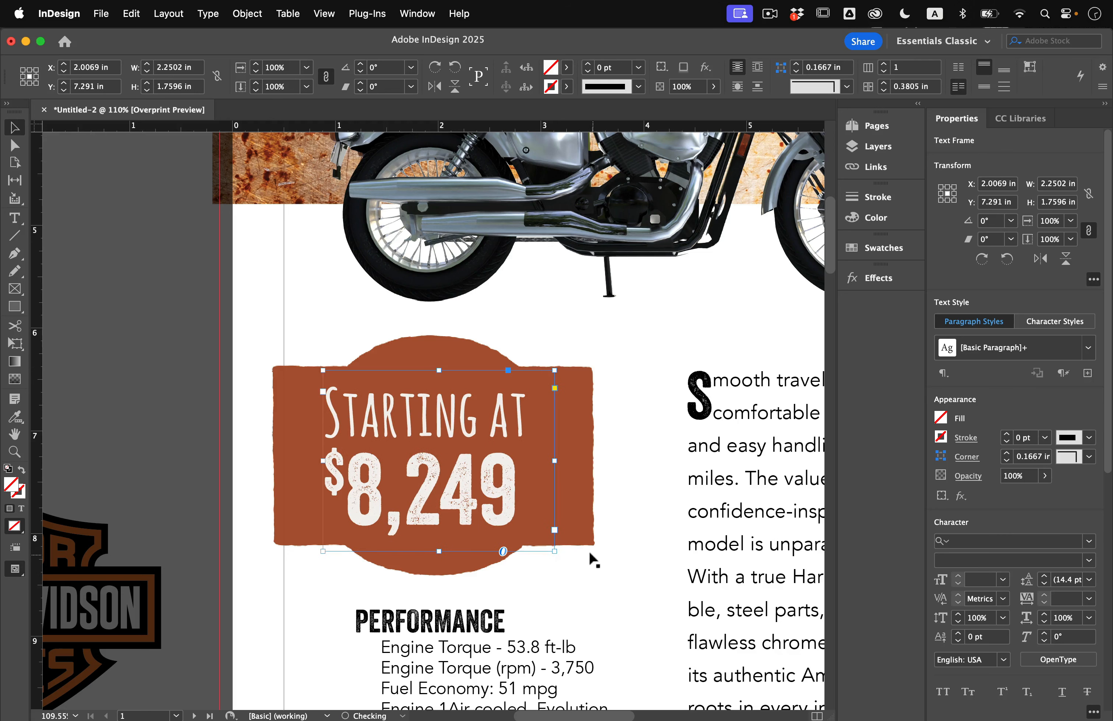
{"action": "left_click", "coordinate": [591, 562]}
{"action": "scroll", "coordinate": [344, 445], "scroll_direction": "down", "scroll_amount": 6}
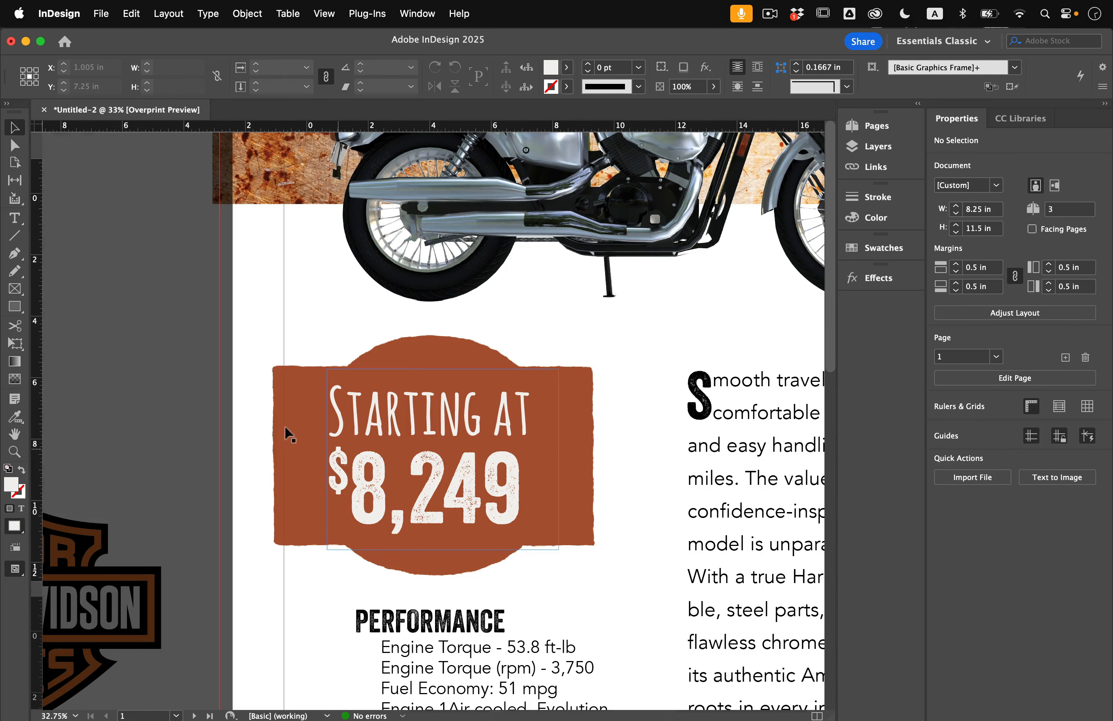
{"action": "key", "text": "super+0"}
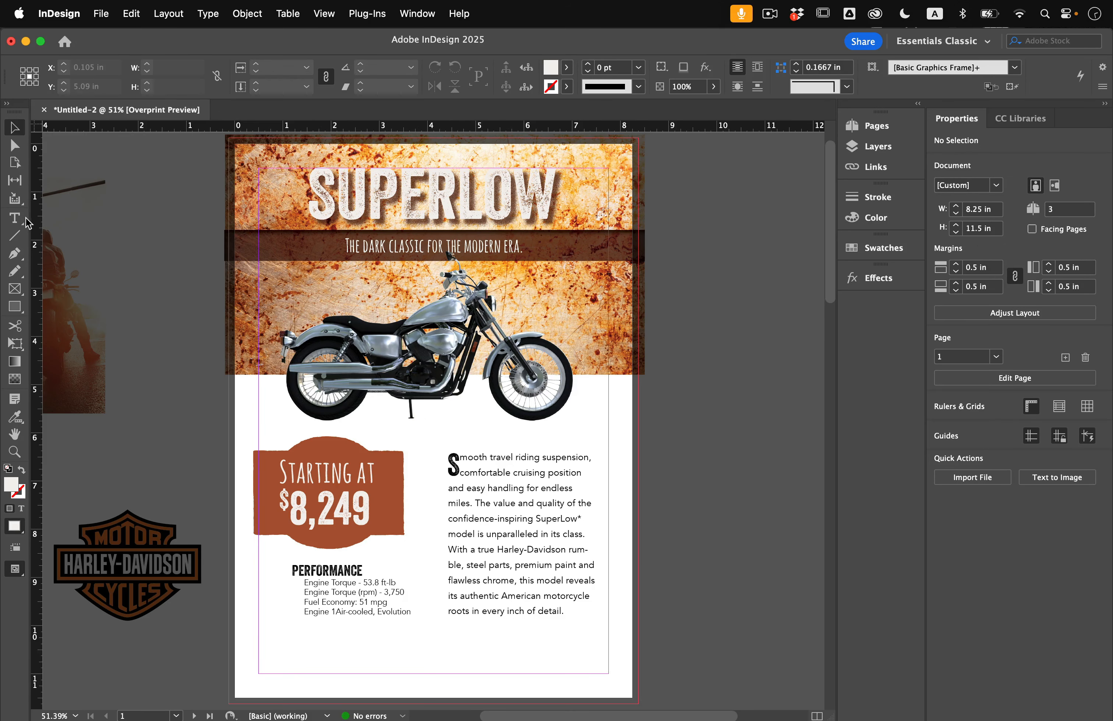
Slightly enlarge the Performance specs block and shift it left beneath the price badge
{"action": "left_click", "coordinate": [338, 619]}
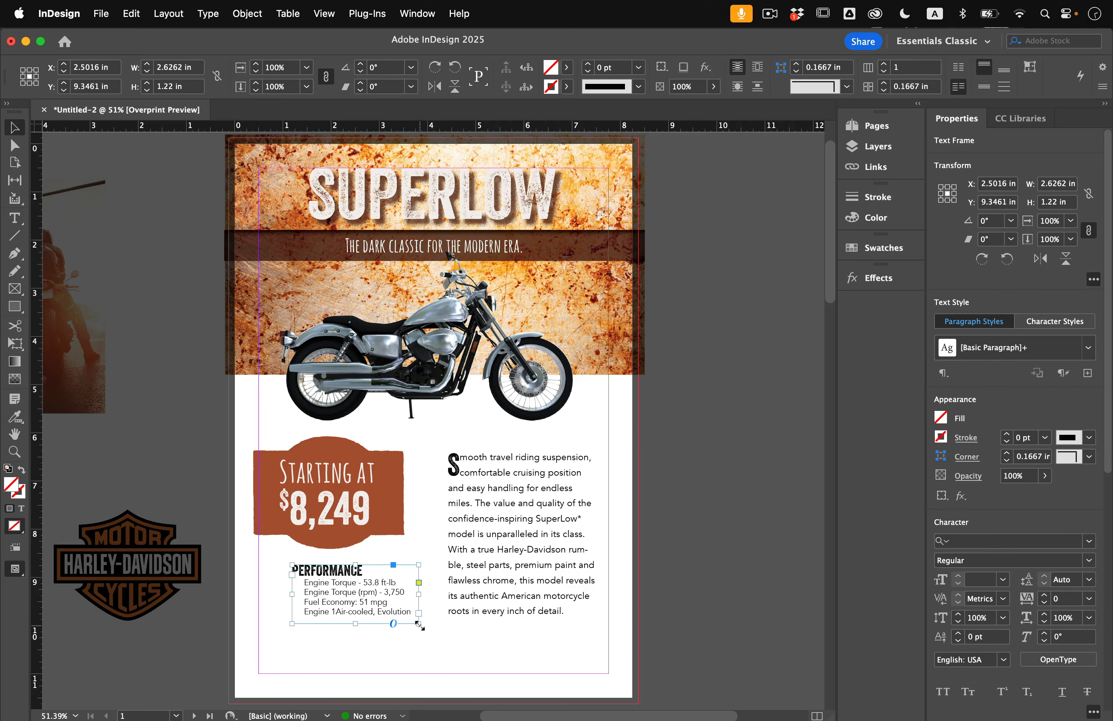
{"action": "left_click_drag", "start_coordinate": [418, 624], "coordinate": [388, 612]}
Fill the PERFORMANCE heading with the rust-red C=25 M=85 Y=100 swatch
{"action": "double_click", "coordinate": [388, 617]}
{"action": "key", "text": "super+a"}
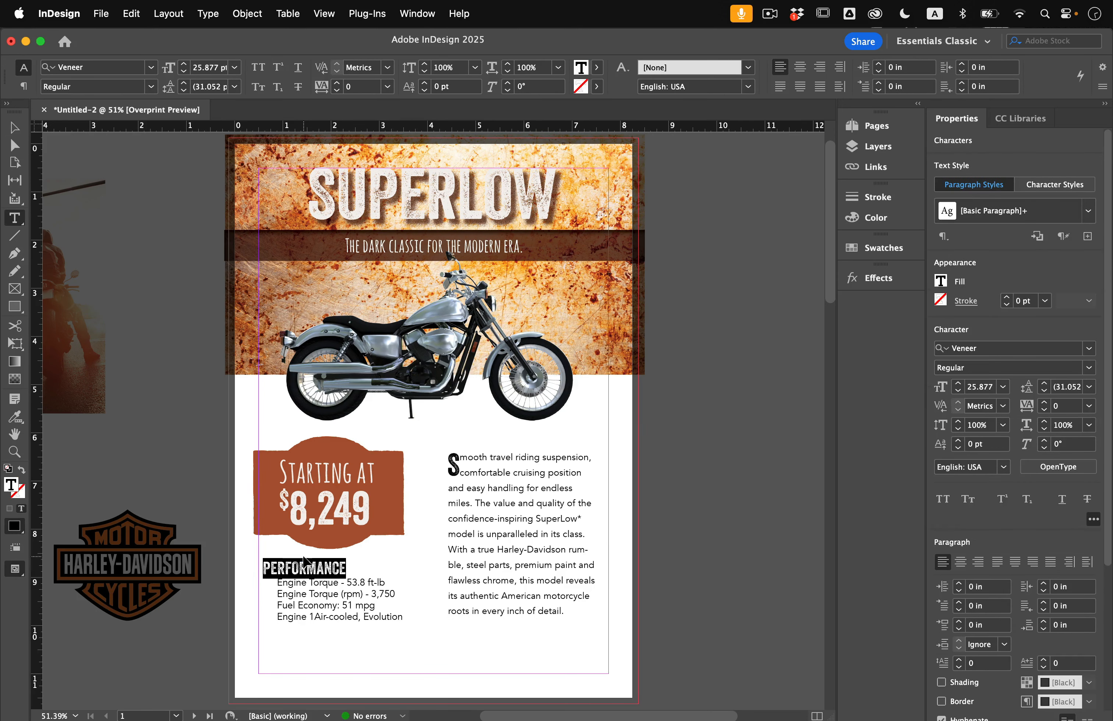
{"action": "double_click", "coordinate": [311, 571]}
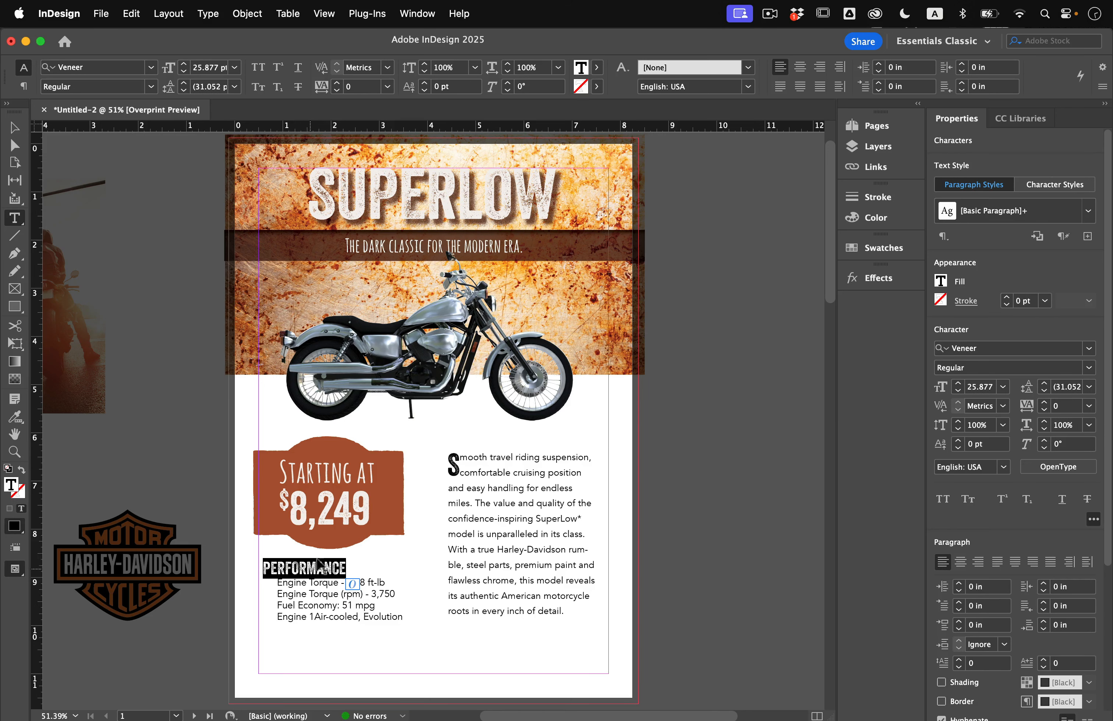
{"action": "left_click", "coordinate": [945, 282]}
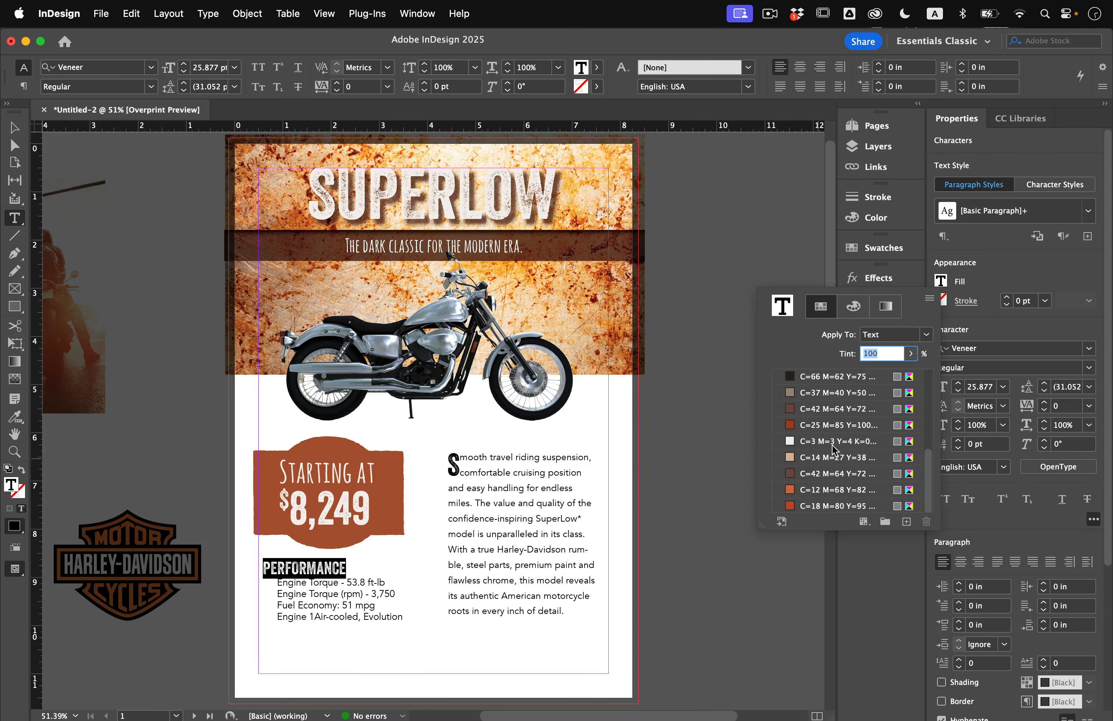
{"action": "left_click", "coordinate": [828, 490]}
{"action": "left_click", "coordinate": [829, 457]}
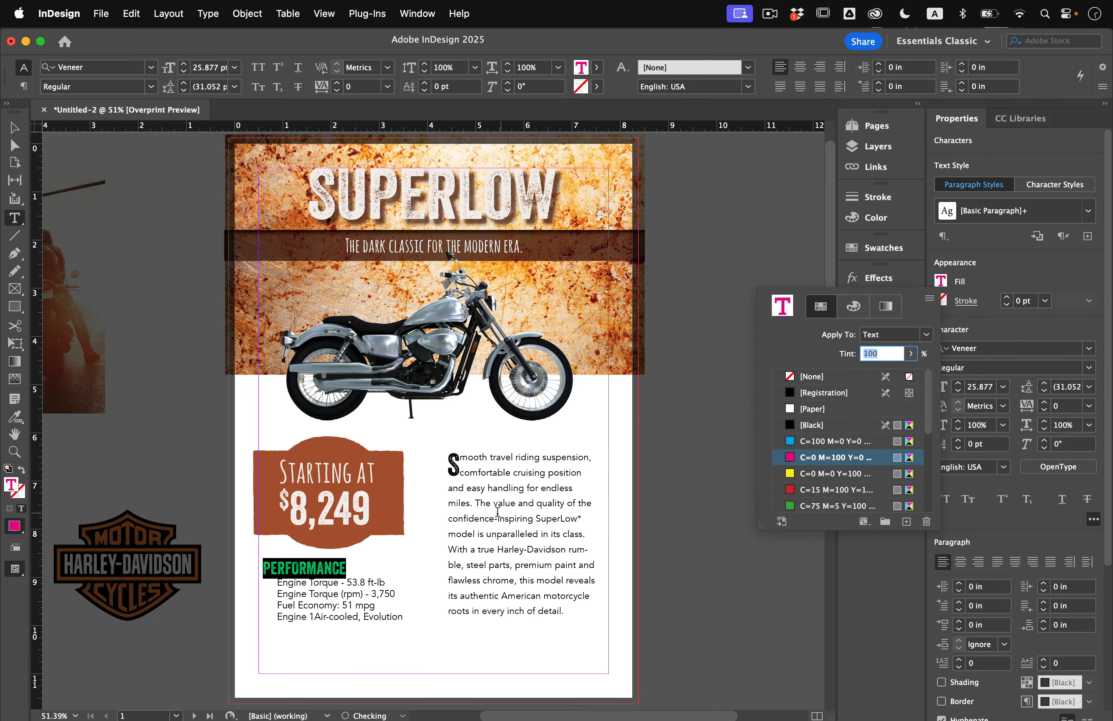
{"action": "left_click", "coordinate": [298, 566]}
{"action": "double_click", "coordinate": [299, 565]}
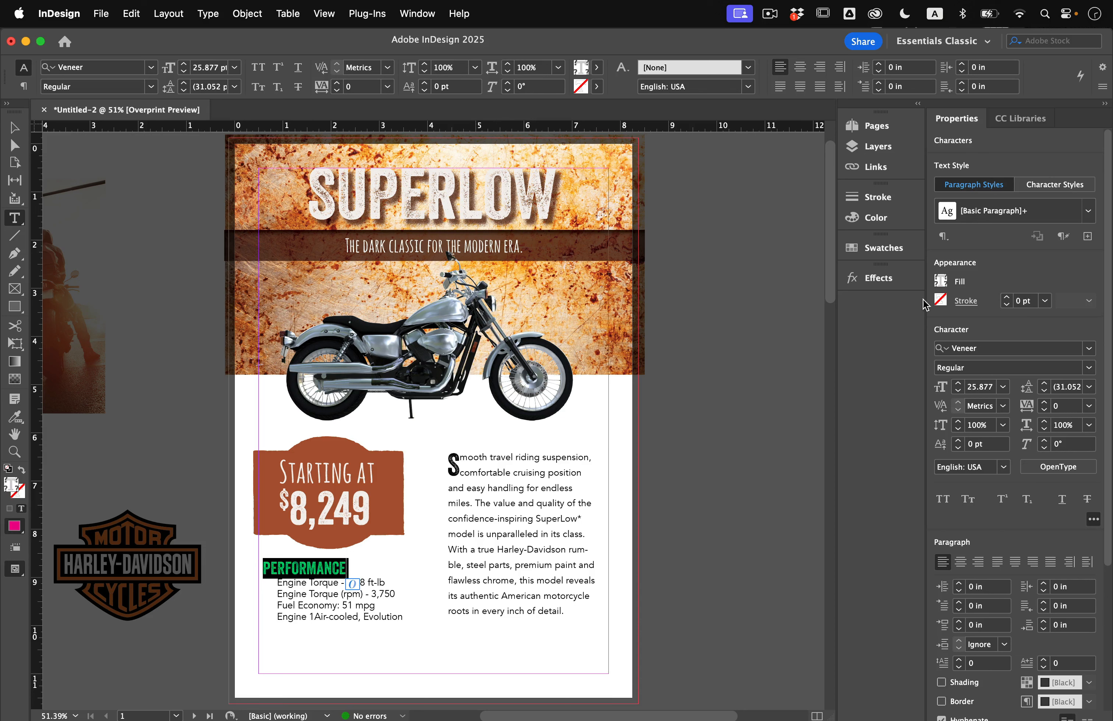
{"action": "left_click", "coordinate": [940, 281]}
{"action": "scroll", "coordinate": [827, 474], "scroll_direction": "down", "scroll_amount": 5}
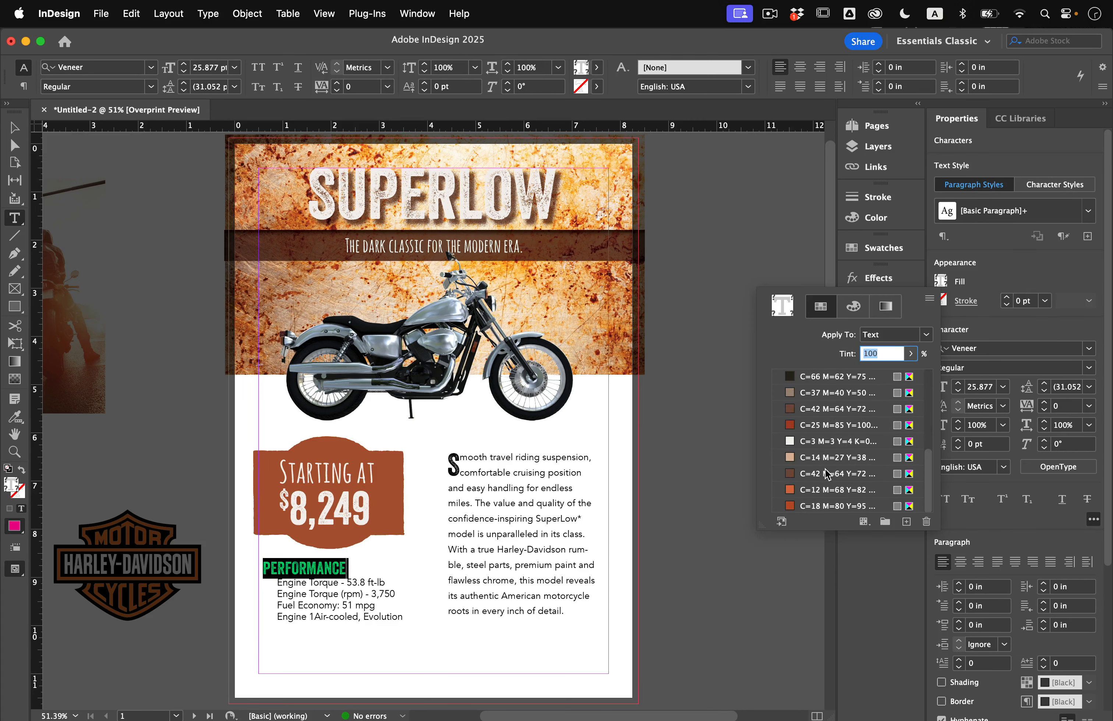
{"action": "left_click", "coordinate": [805, 432]}
{"action": "left_click", "coordinate": [296, 604]}
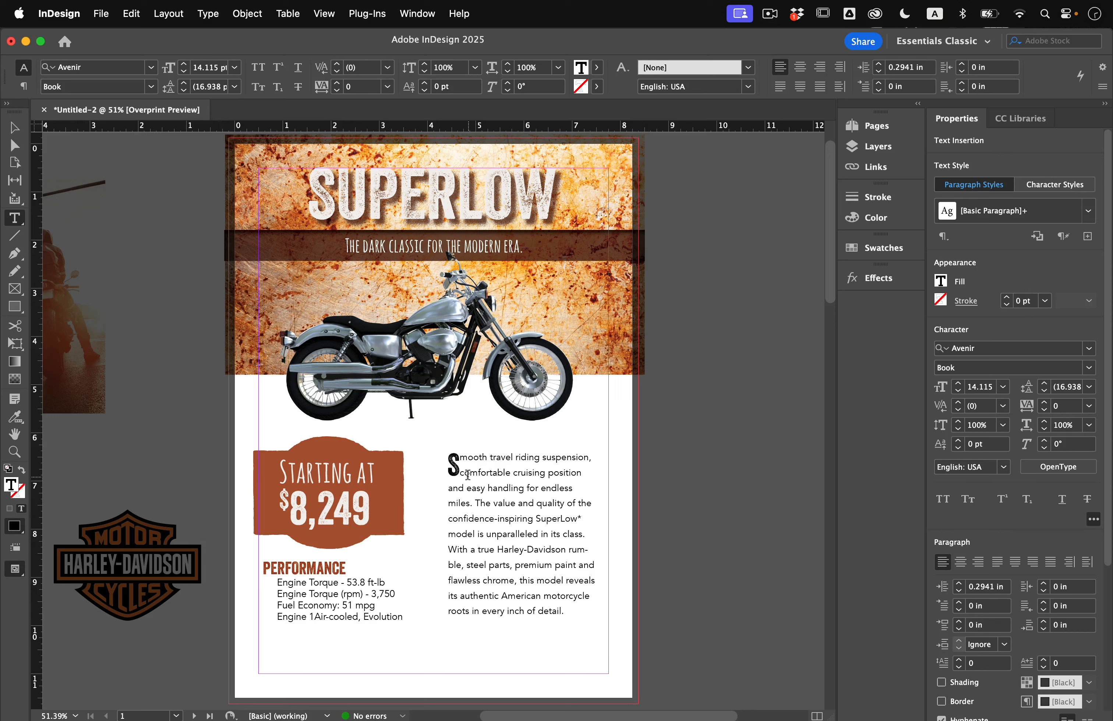
Fill the drop cap S of the description text with the rust-red C=25 M=85 Y=100 swatch, then deselect it
{"action": "left_click_drag", "start_coordinate": [461, 465], "coordinate": [450, 465]}
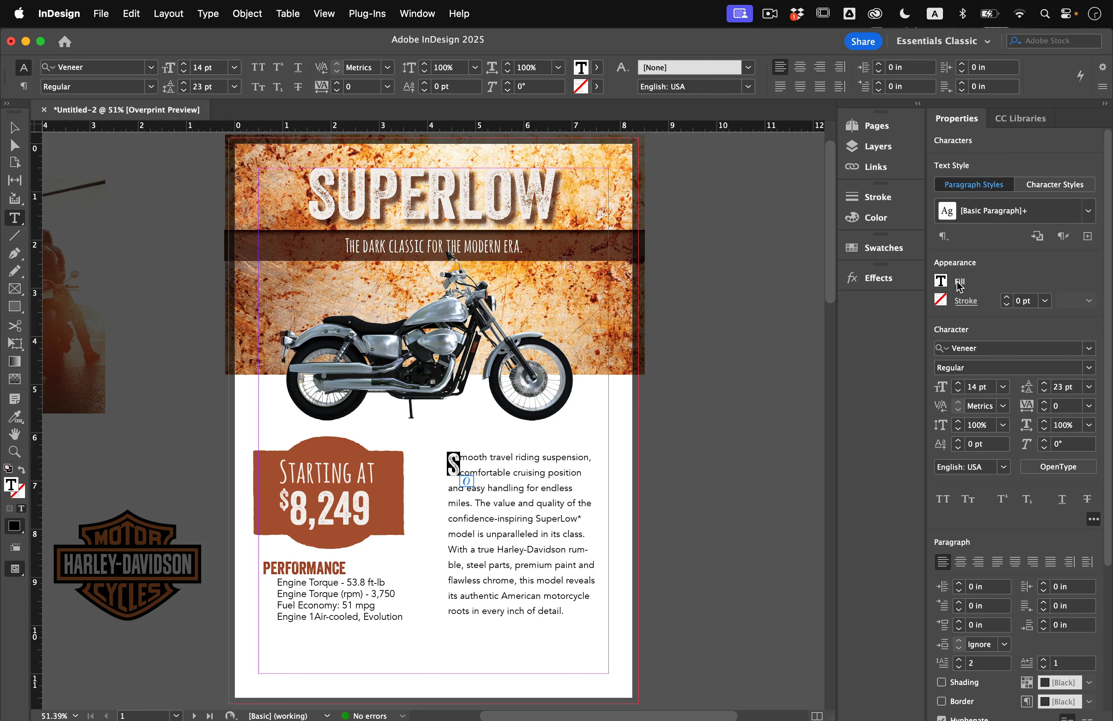
{"action": "left_click", "coordinate": [942, 283]}
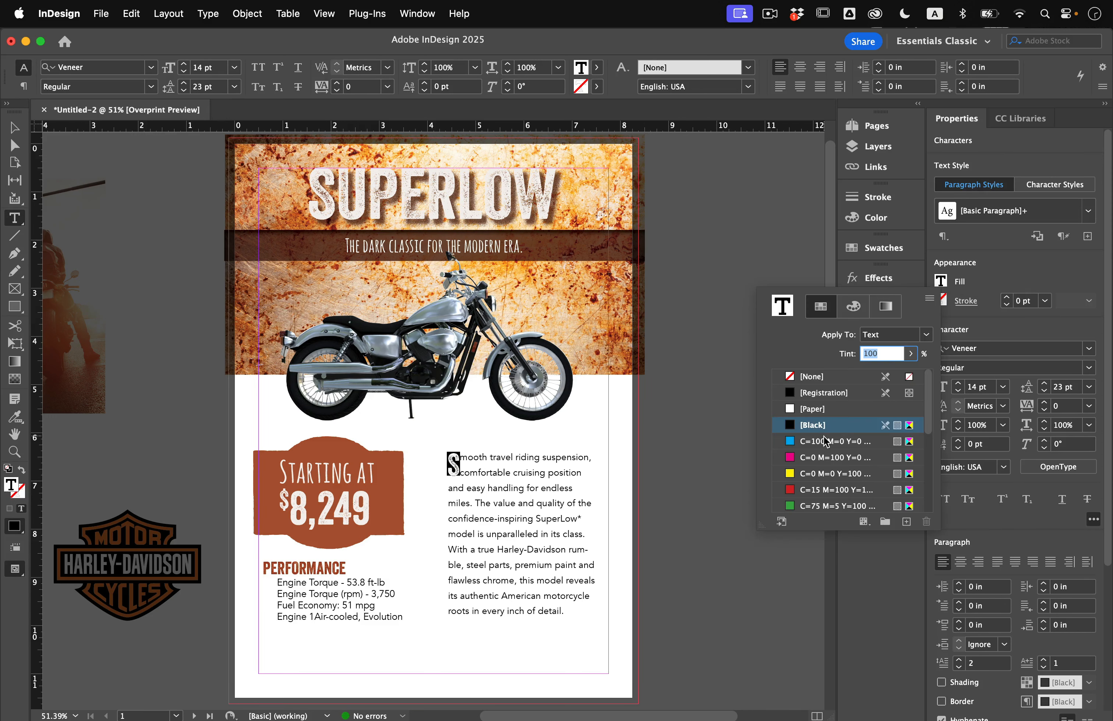
{"action": "scroll", "coordinate": [826, 441], "scroll_direction": "down", "scroll_amount": 5}
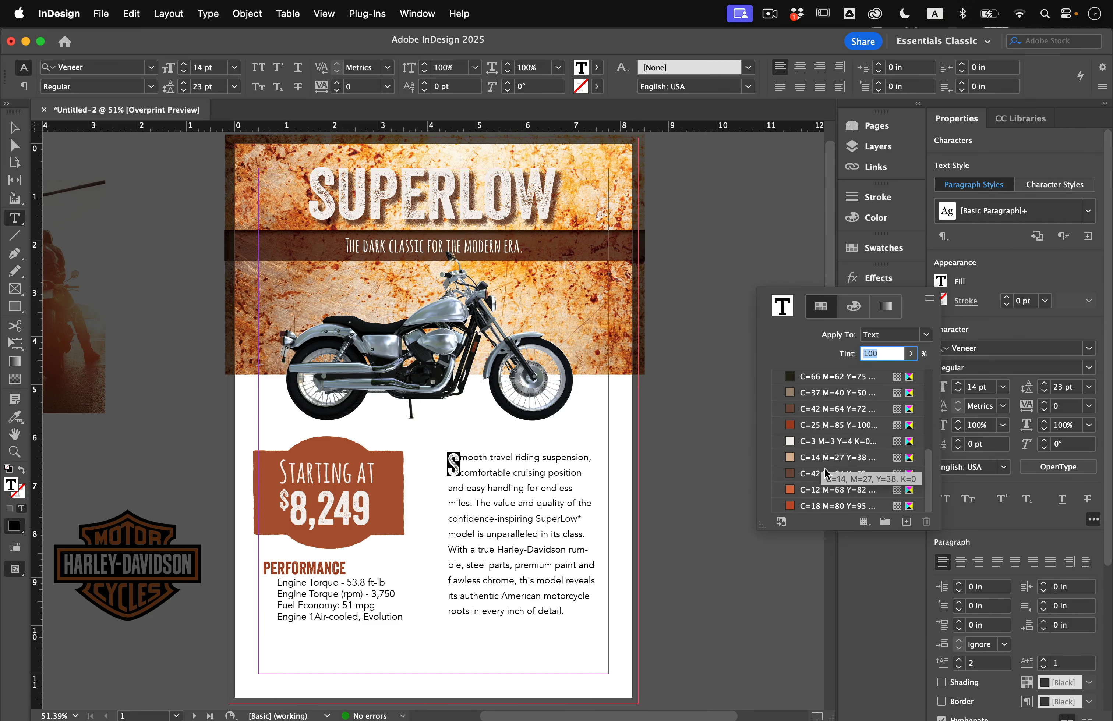
{"action": "left_click", "coordinate": [809, 426]}
{"action": "key", "text": "Escape"}
{"action": "key", "text": "Escape"}
{"action": "left_click", "coordinate": [136, 354]}
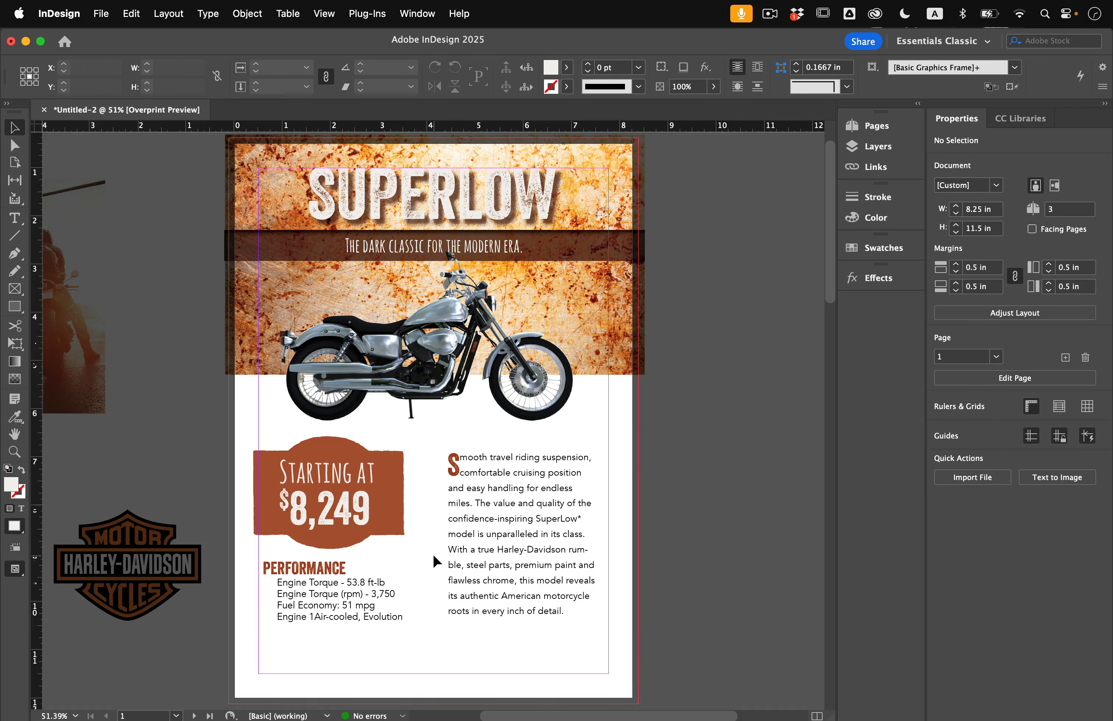
Preview the tire textures and place TireTexture-02.png over the page's left edge at about 3.48 by 6.52 in
{"action": "left_click", "coordinate": [89, 7]}
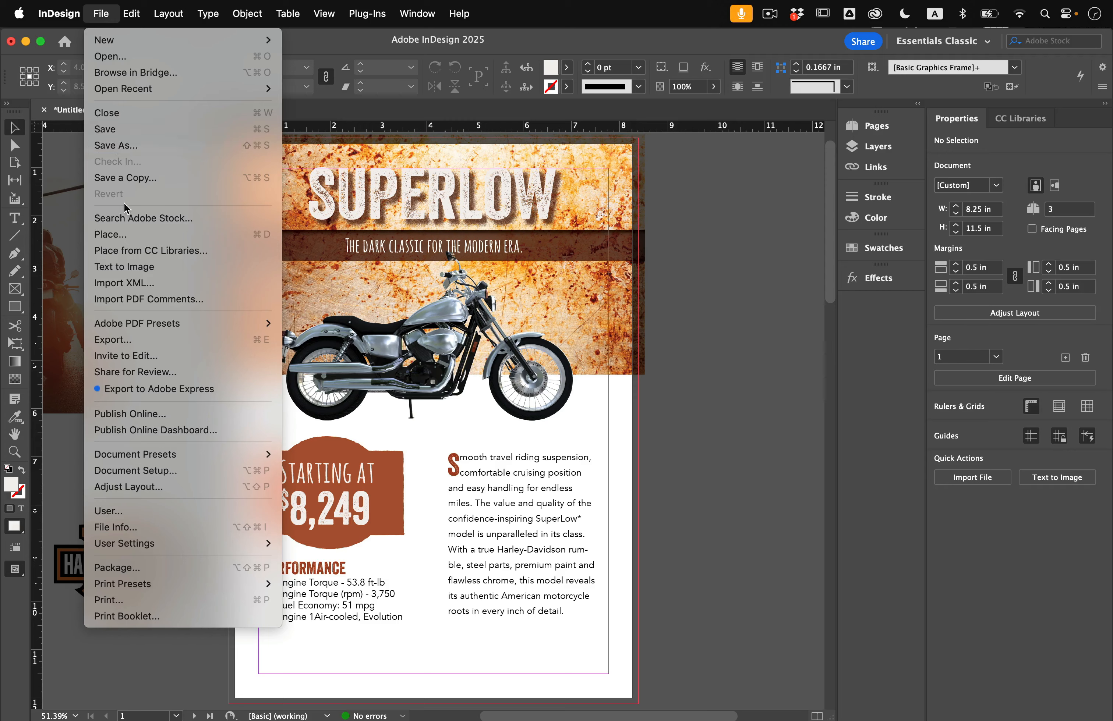
{"action": "left_click", "coordinate": [112, 234]}
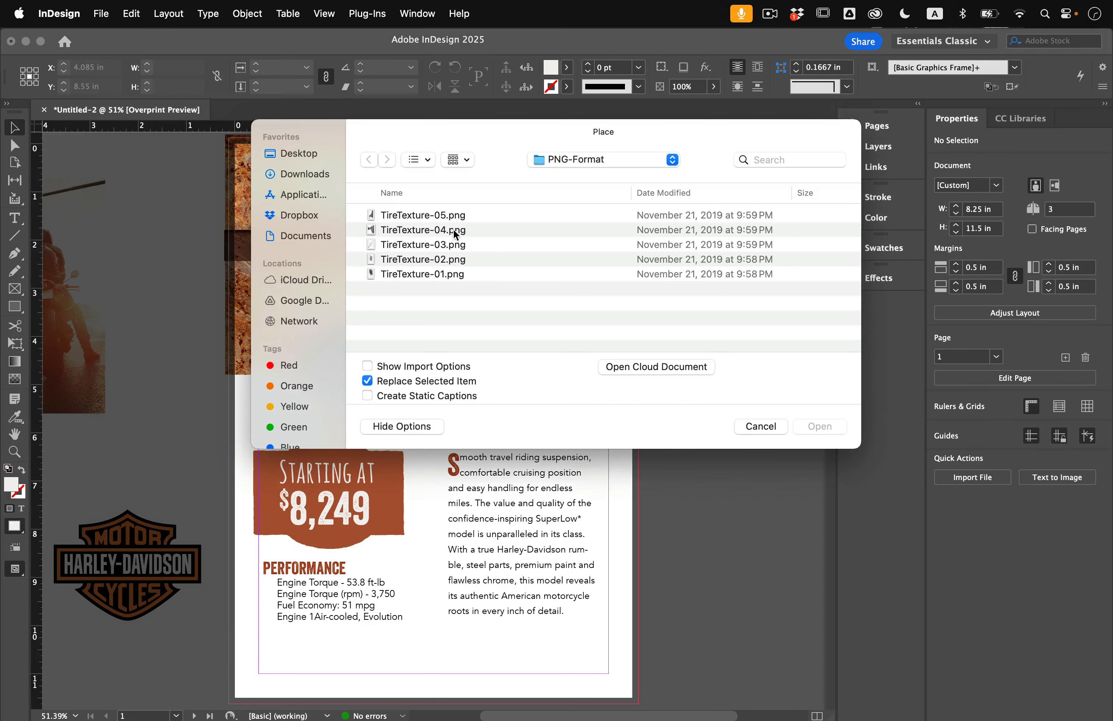
{"action": "left_click", "coordinate": [460, 244]}
{"action": "key", "text": "space"}
{"action": "key", "text": "Down"}
{"action": "key", "text": "Down"}
{"action": "key", "text": "Down"}
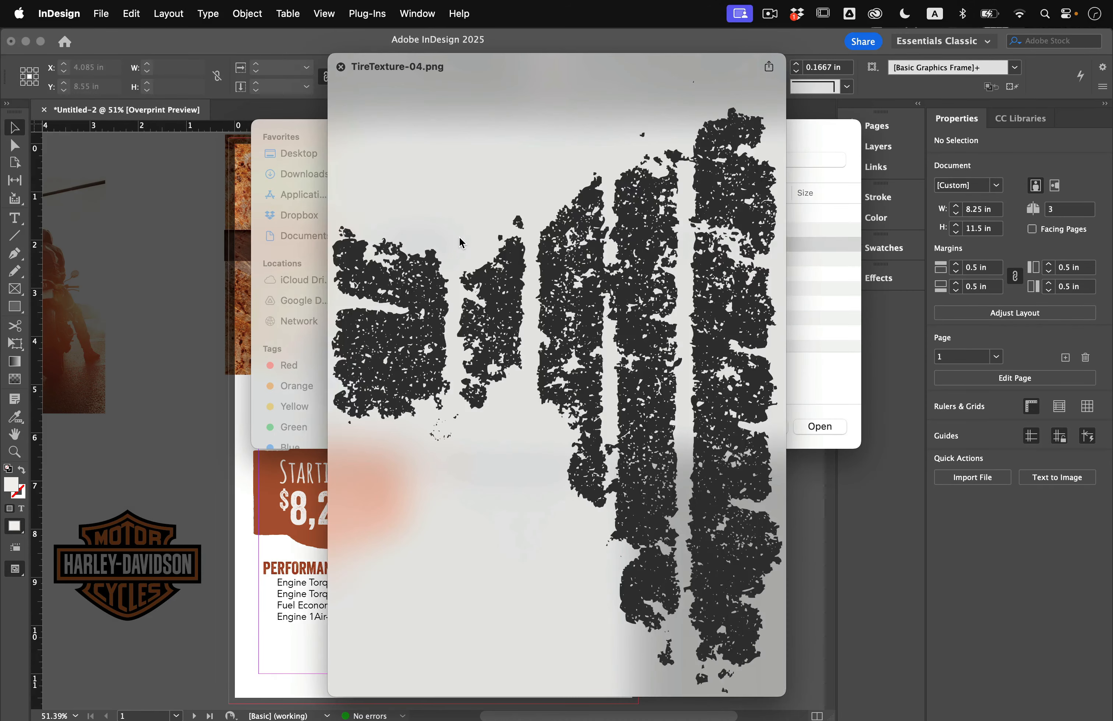
{"action": "key", "text": "Up"}
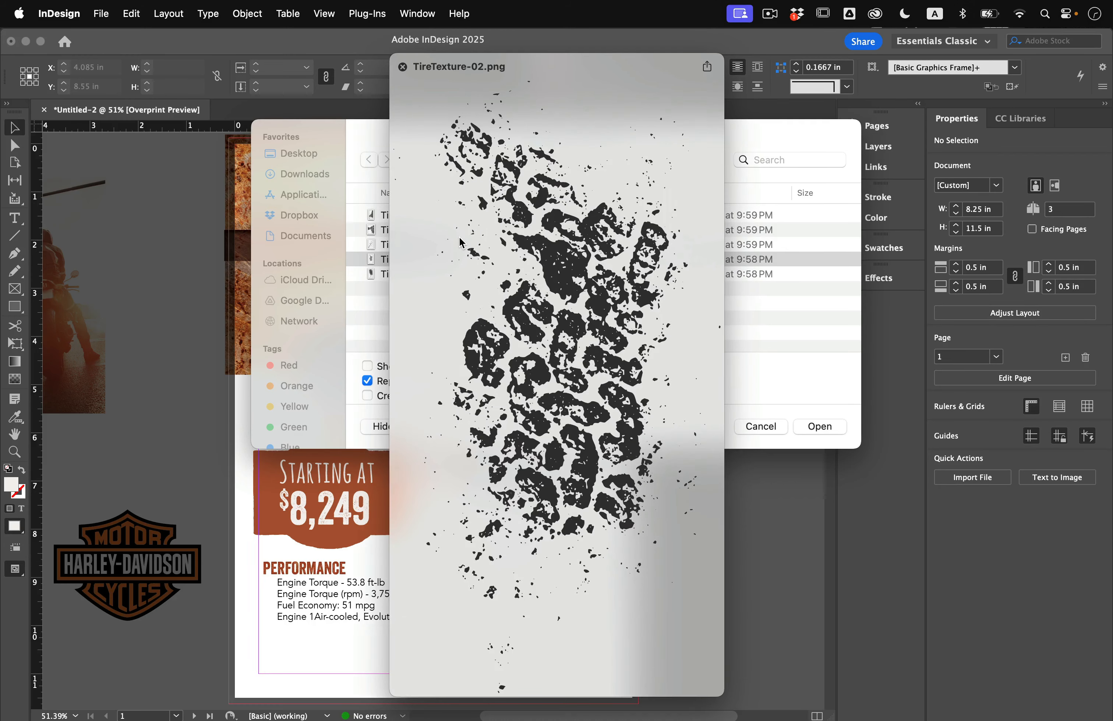
{"action": "key", "text": "space"}
{"action": "key", "text": "Return"}
{"action": "left_click_drag", "start_coordinate": [173, 307], "coordinate": [341, 621]}
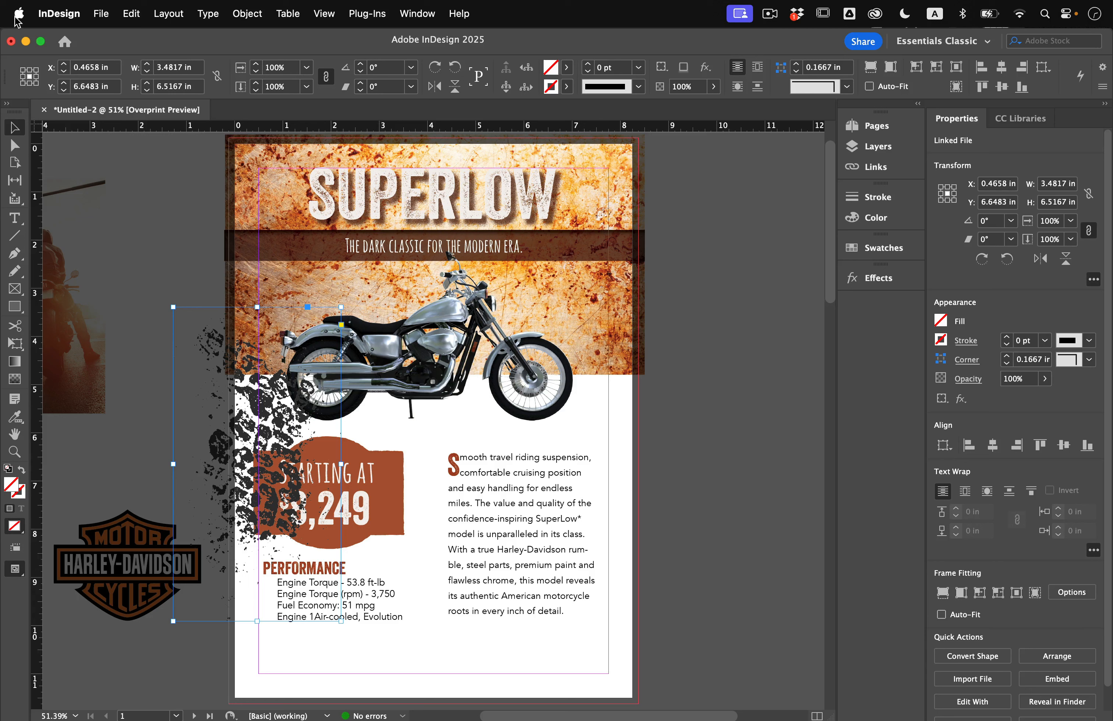
Rotate the tire texture 90° and scale it to about 6.7 by 12.53 in across the lower half of the page
{"action": "left_click_drag", "start_coordinate": [346, 304], "coordinate": [155, 363]}
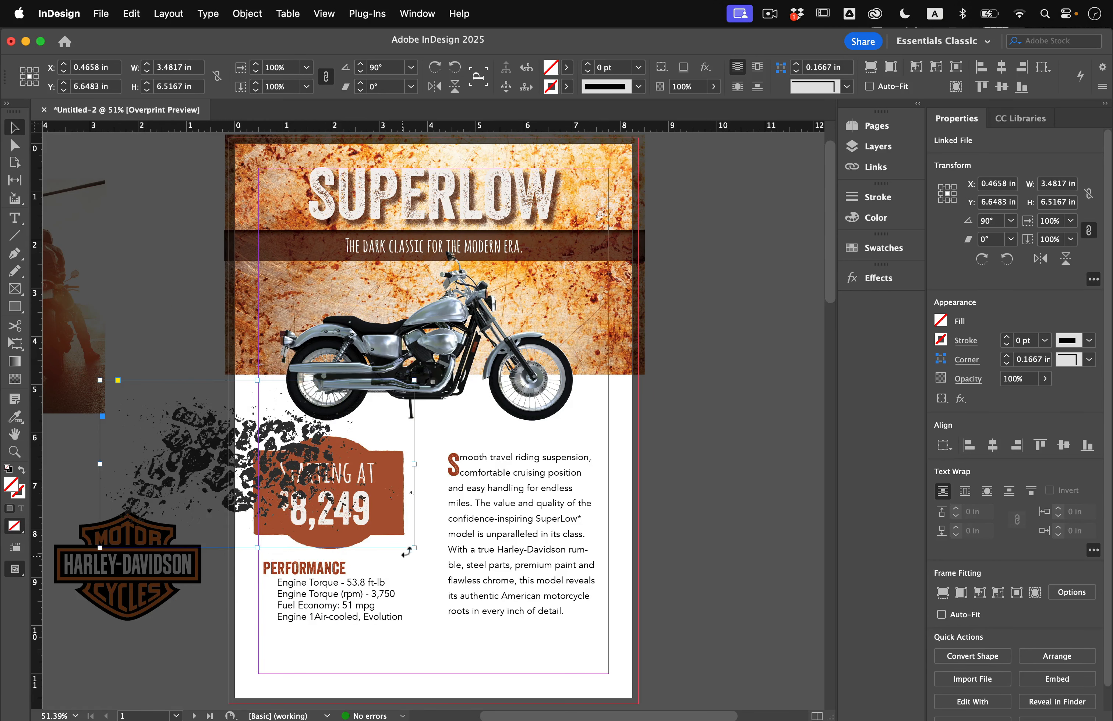
{"action": "left_click_drag", "start_coordinate": [415, 549], "coordinate": [584, 670]}
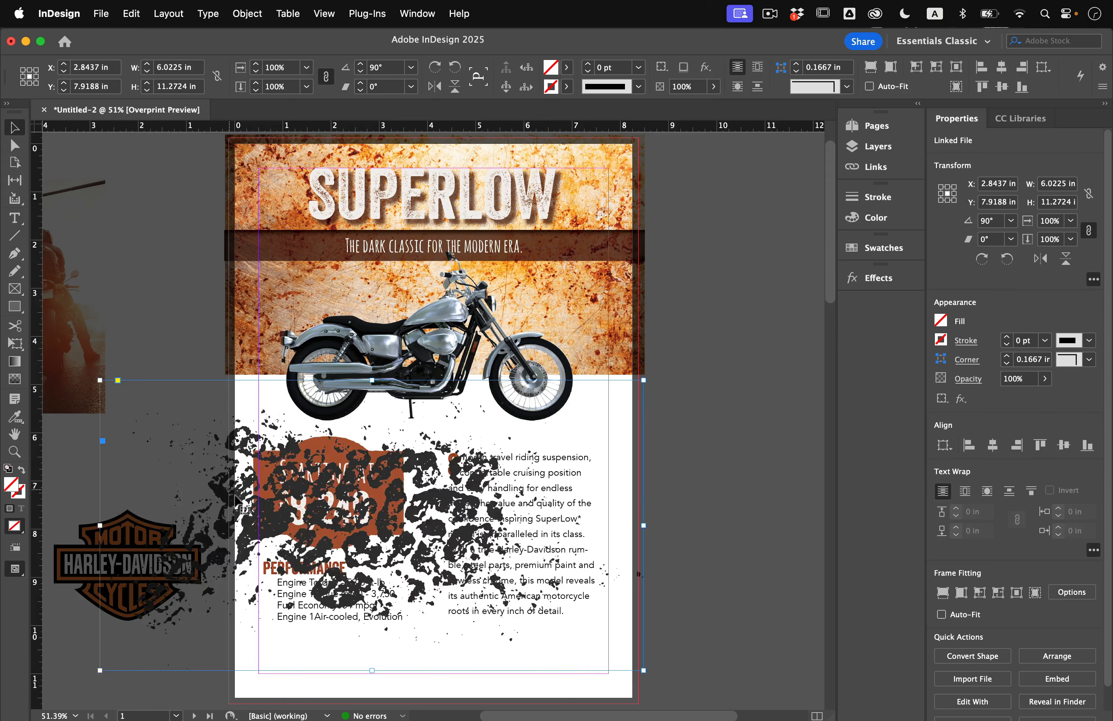
{"action": "left_click_drag", "start_coordinate": [137, 400], "coordinate": [193, 435]}
{"action": "left_click_drag", "start_coordinate": [251, 467], "coordinate": [488, 444]}
{"action": "left_click", "coordinate": [769, 385]}
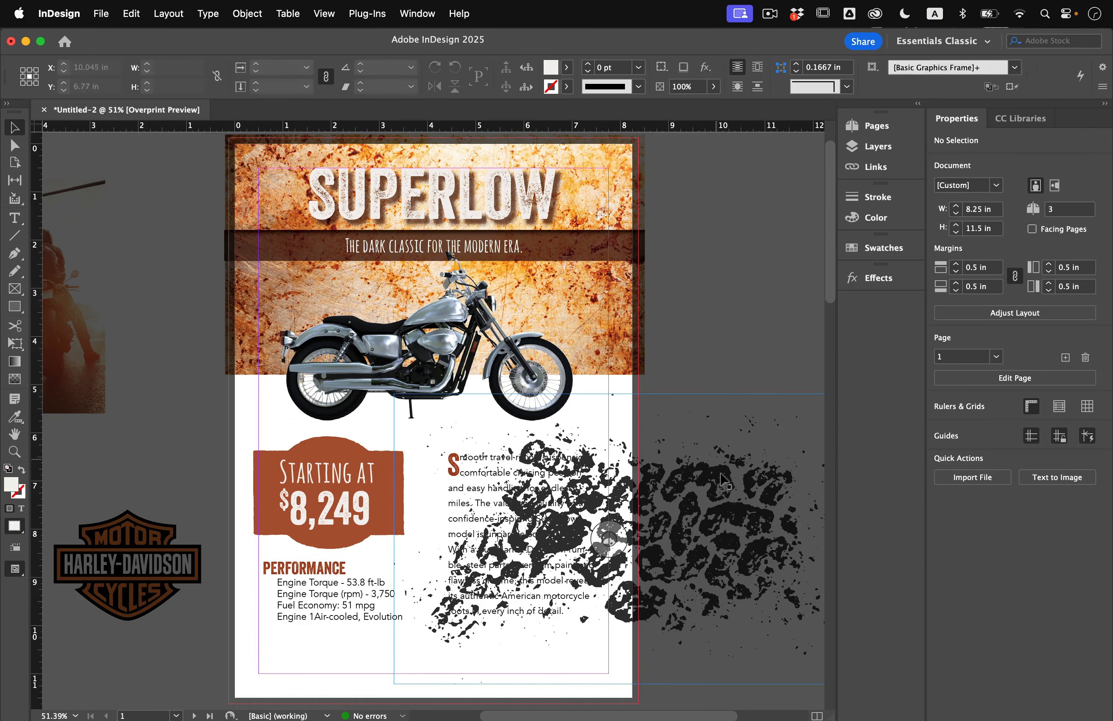
{"action": "left_click_drag", "start_coordinate": [729, 483], "coordinate": [554, 485]}
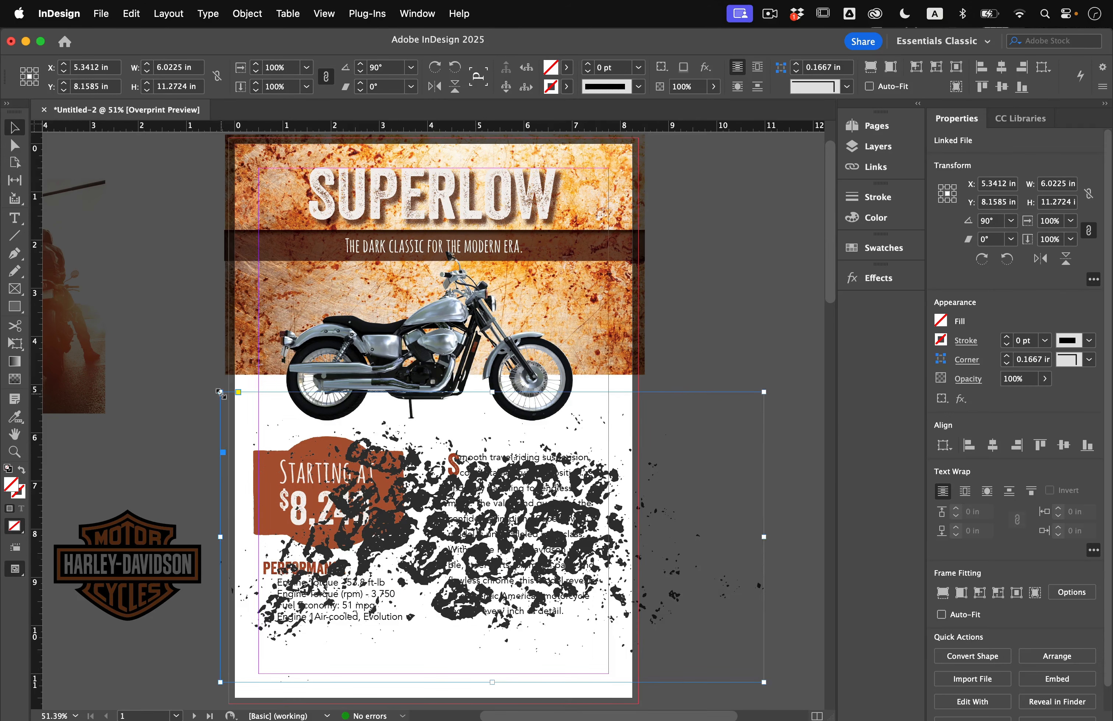
{"action": "left_click_drag", "start_coordinate": [218, 392], "coordinate": [181, 365]}
Nudge the tire texture slightly down and send it behind the price badge and text
{"action": "key", "text": "shift+Down"}
{"action": "key", "text": "shift+Down"}
{"action": "key", "text": "shift+Down"}
{"action": "key", "text": "shift+Down"}
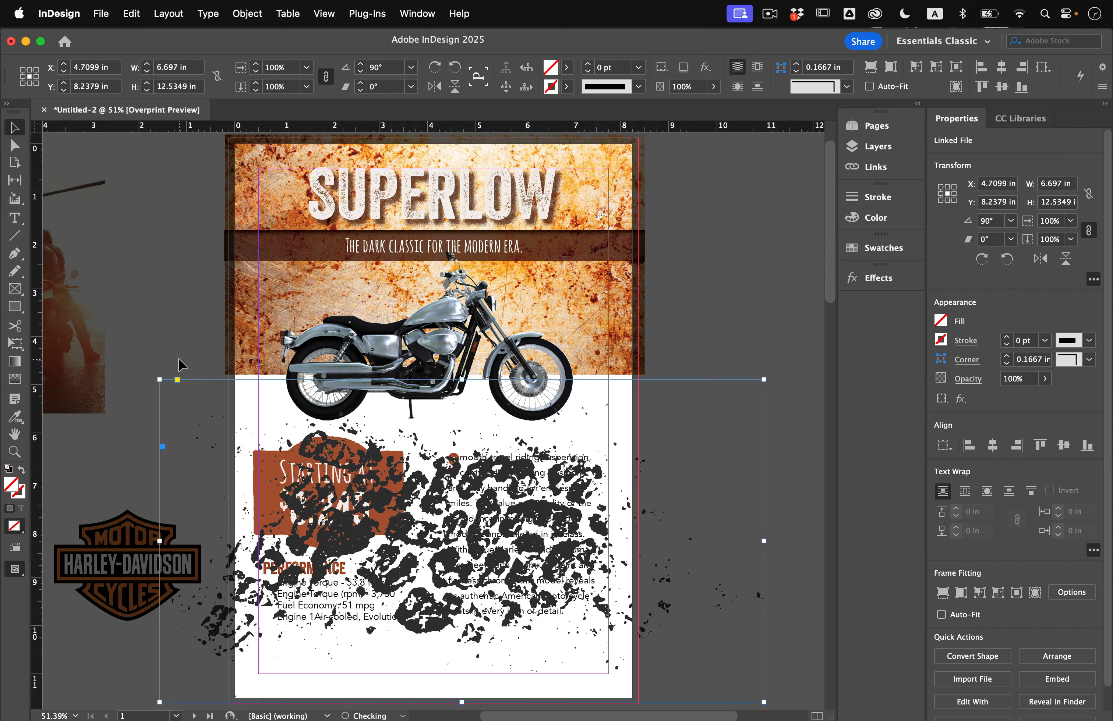
{"action": "left_click", "coordinate": [182, 365]}
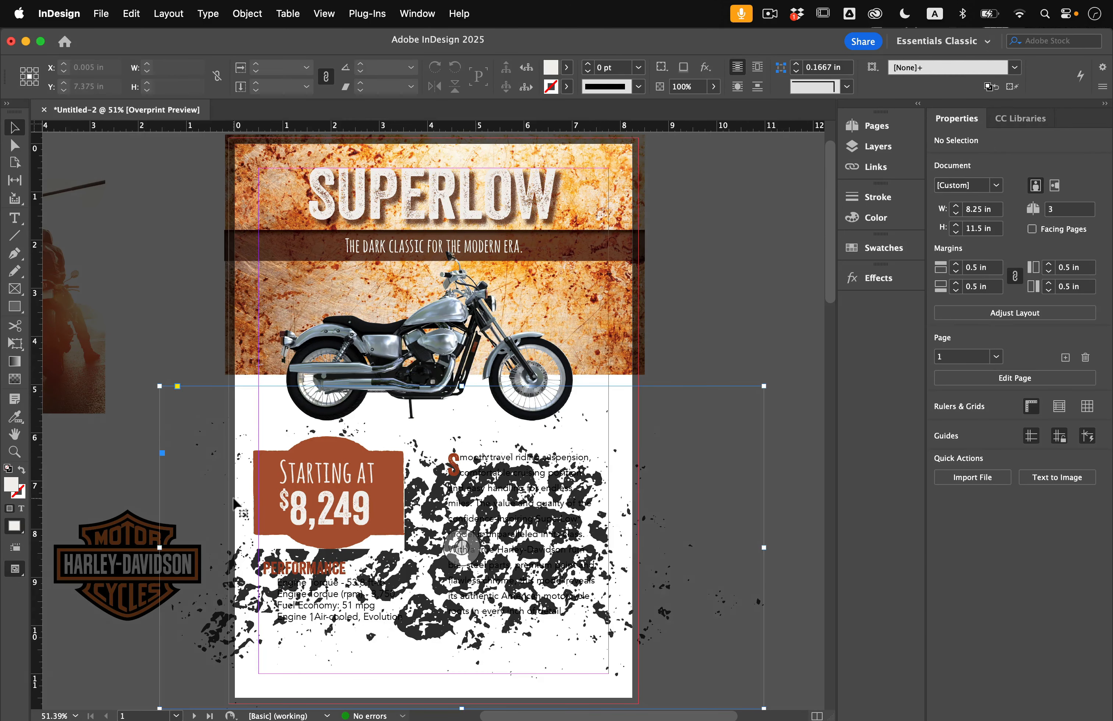
Open the placed tire texture for editing in Adobe Photoshop 2025
{"action": "left_click", "coordinate": [239, 536]}
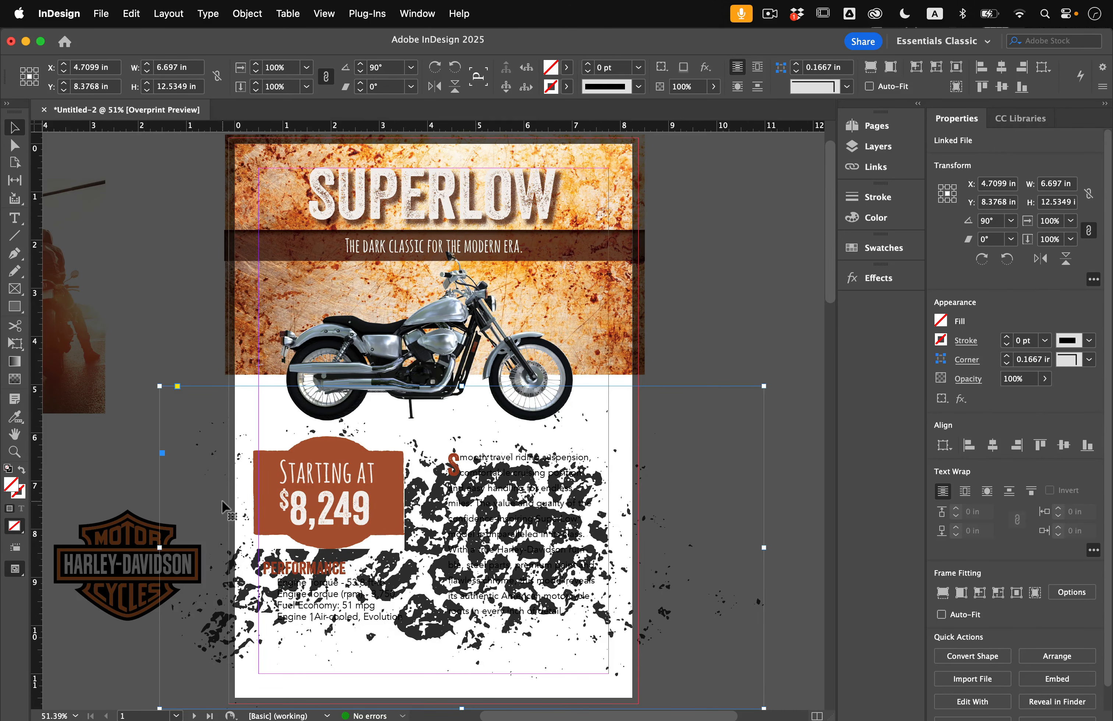
{"action": "right_click", "coordinate": [221, 482]}
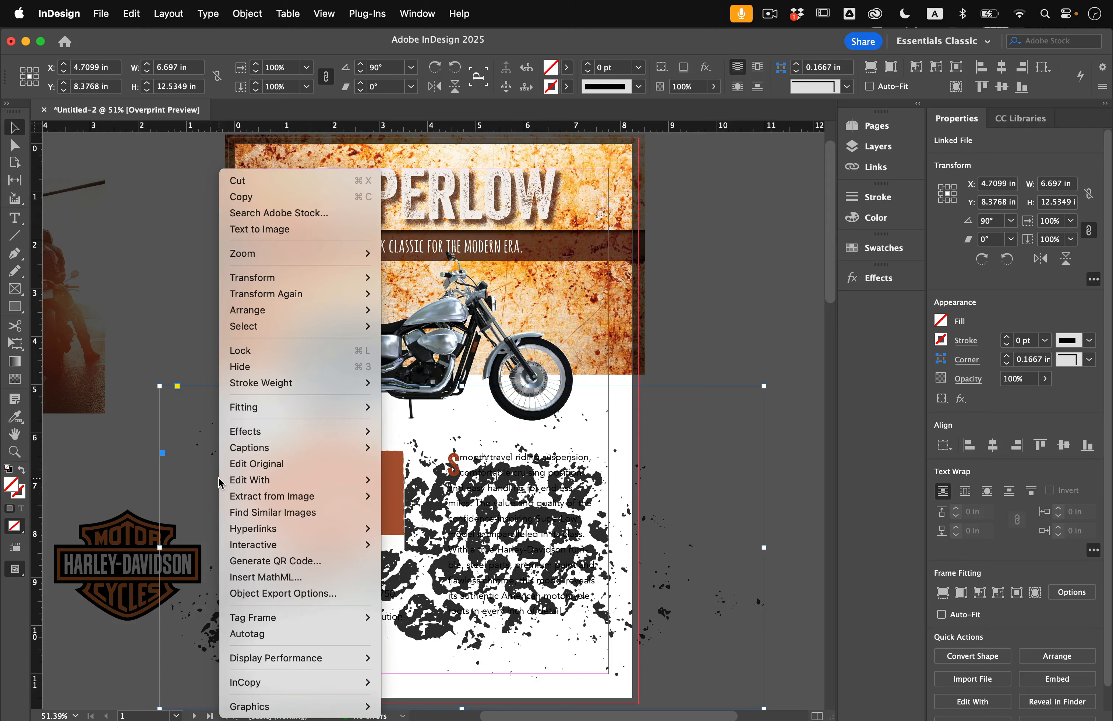
{"action": "mouse_move", "coordinate": [351, 480]}
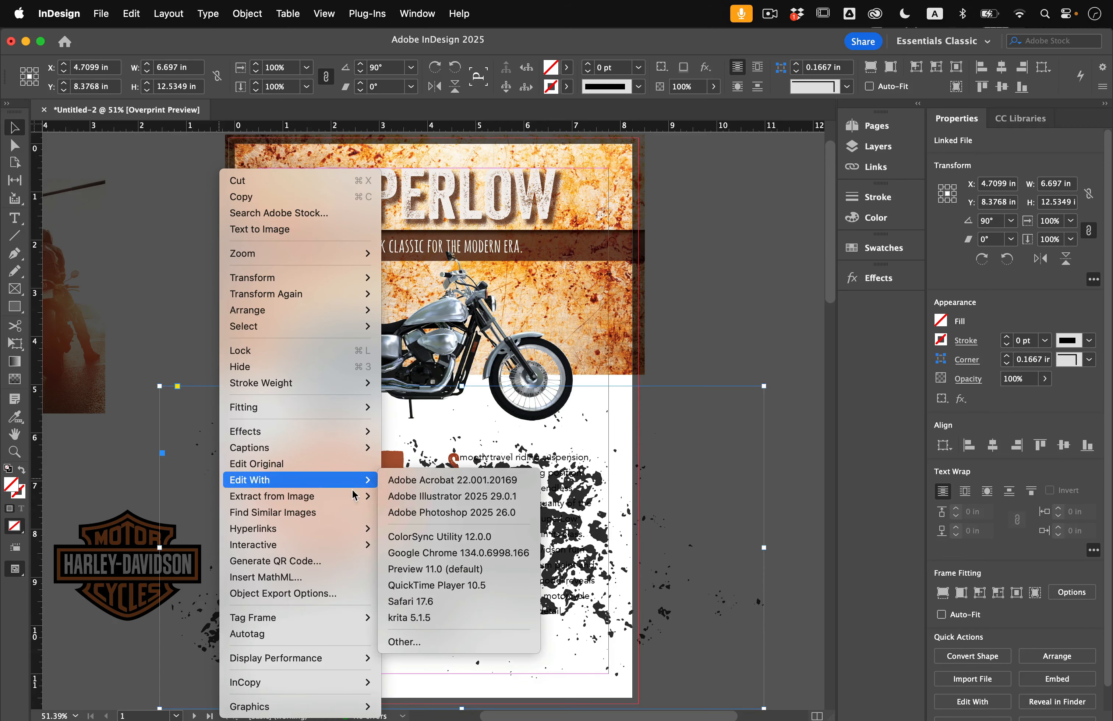
{"action": "left_click", "coordinate": [412, 513]}
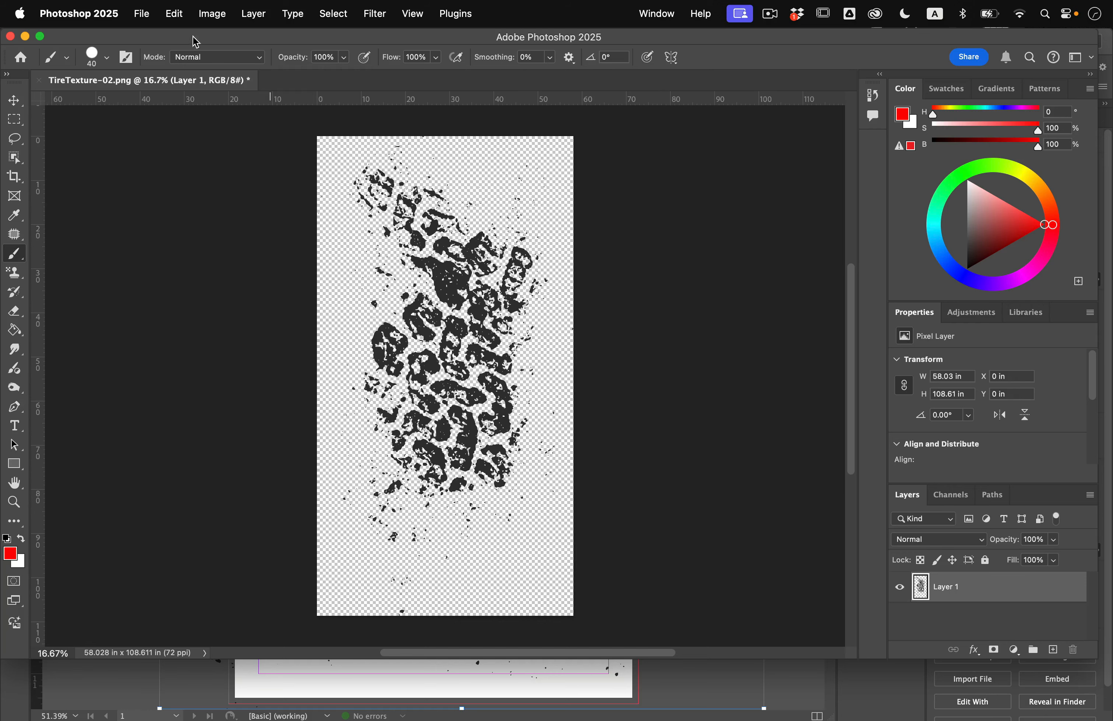
Convert the tire texture image to Grayscale mode, discarding its color information
{"action": "left_click", "coordinate": [173, 14]}
{"action": "mouse_move", "coordinate": [213, 14]}
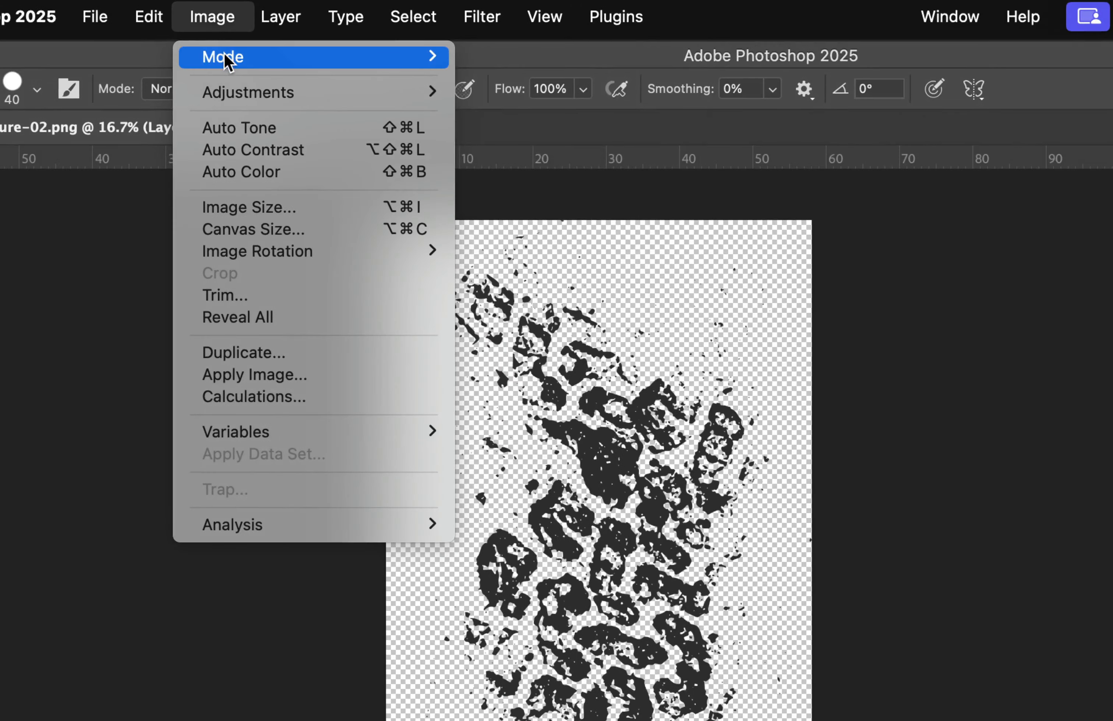
{"action": "mouse_move", "coordinate": [220, 38]}
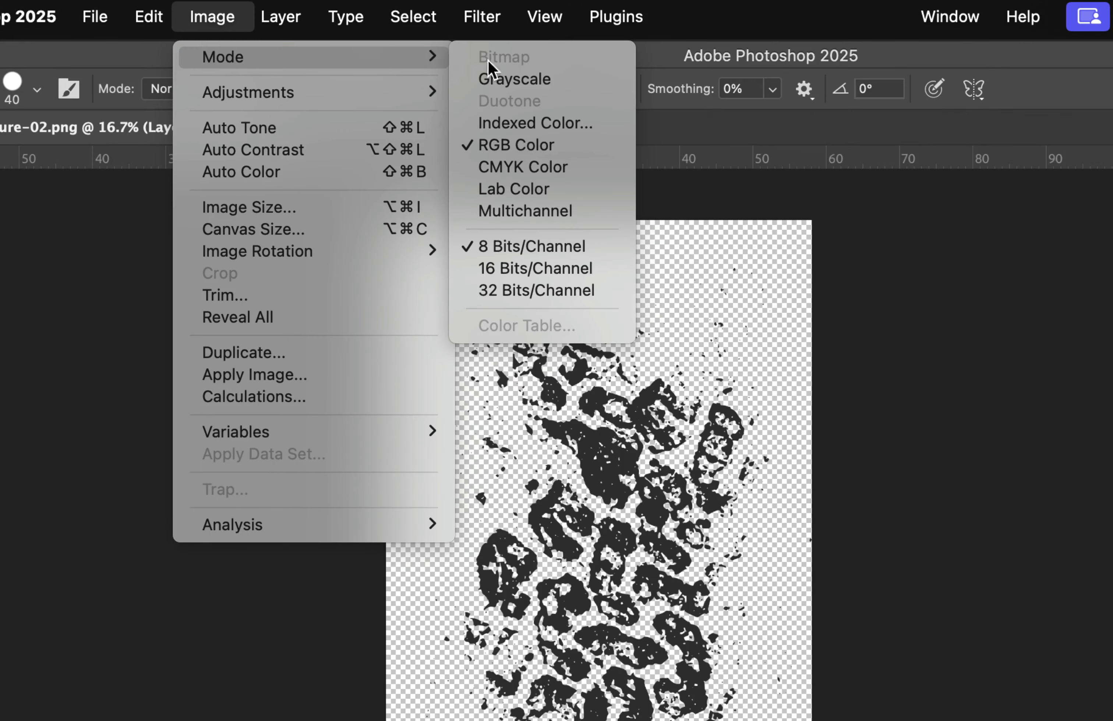
{"action": "left_click", "coordinate": [519, 80]}
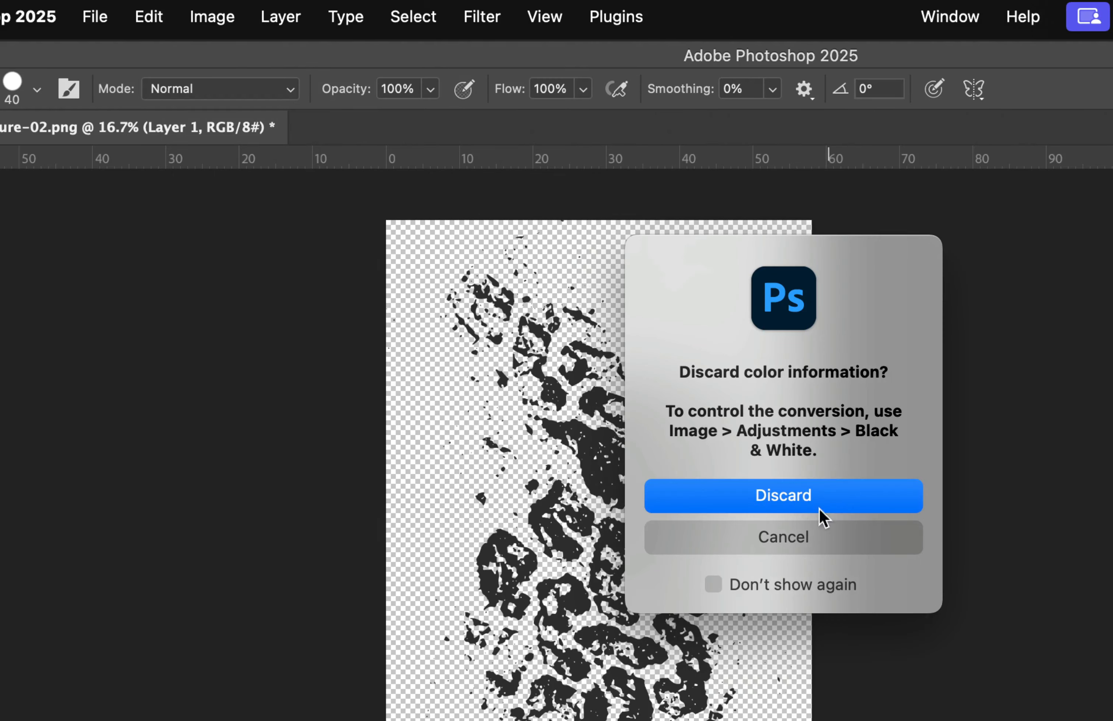
{"action": "left_click", "coordinate": [805, 500]}
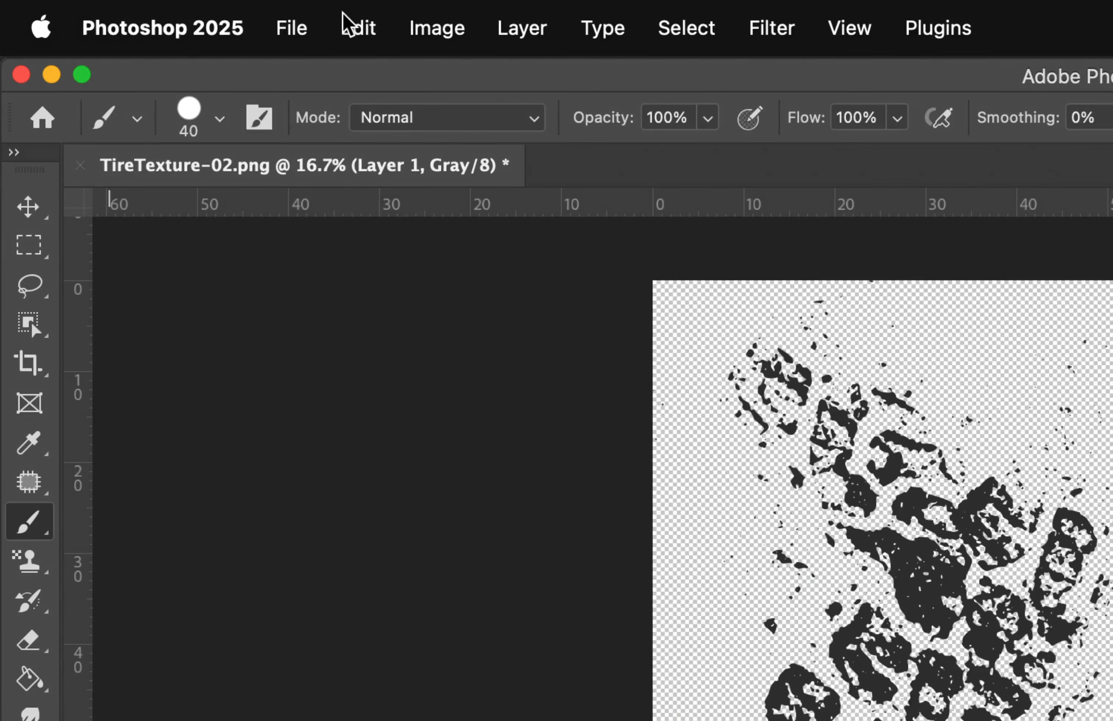
Start saving a copy of the grayscale tire texture into the PNG-Format folder that holds the original tire textures
{"action": "left_click", "coordinate": [155, 14]}
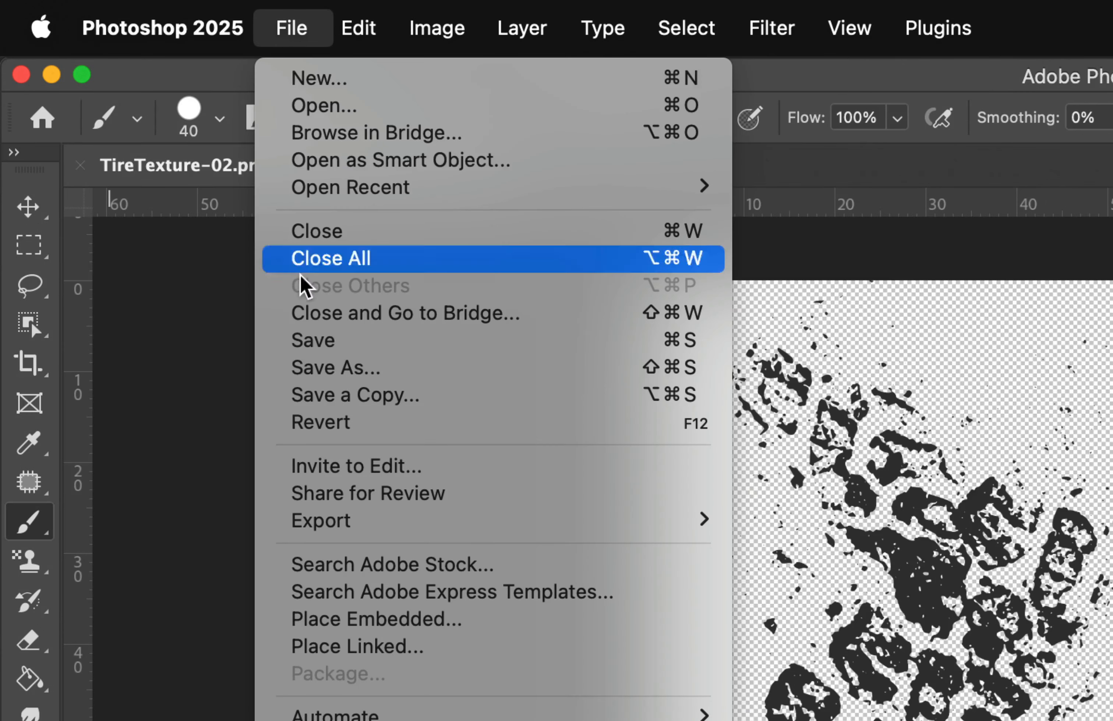
{"action": "left_click", "coordinate": [382, 394]}
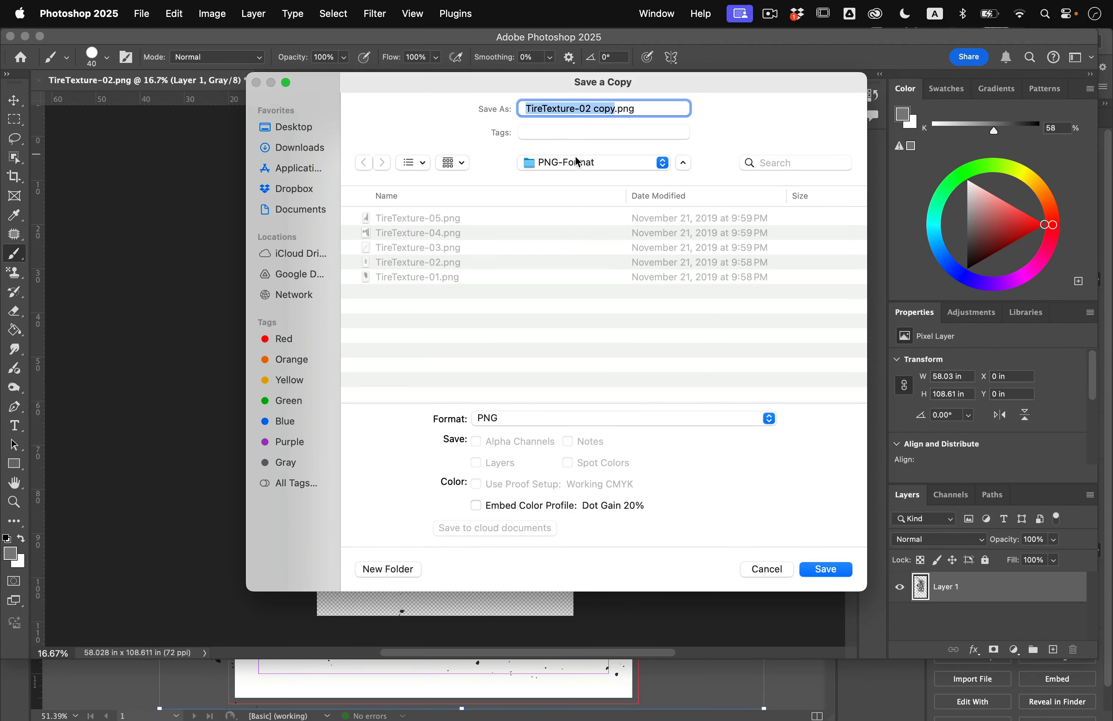
{"action": "left_click", "coordinate": [578, 162]}
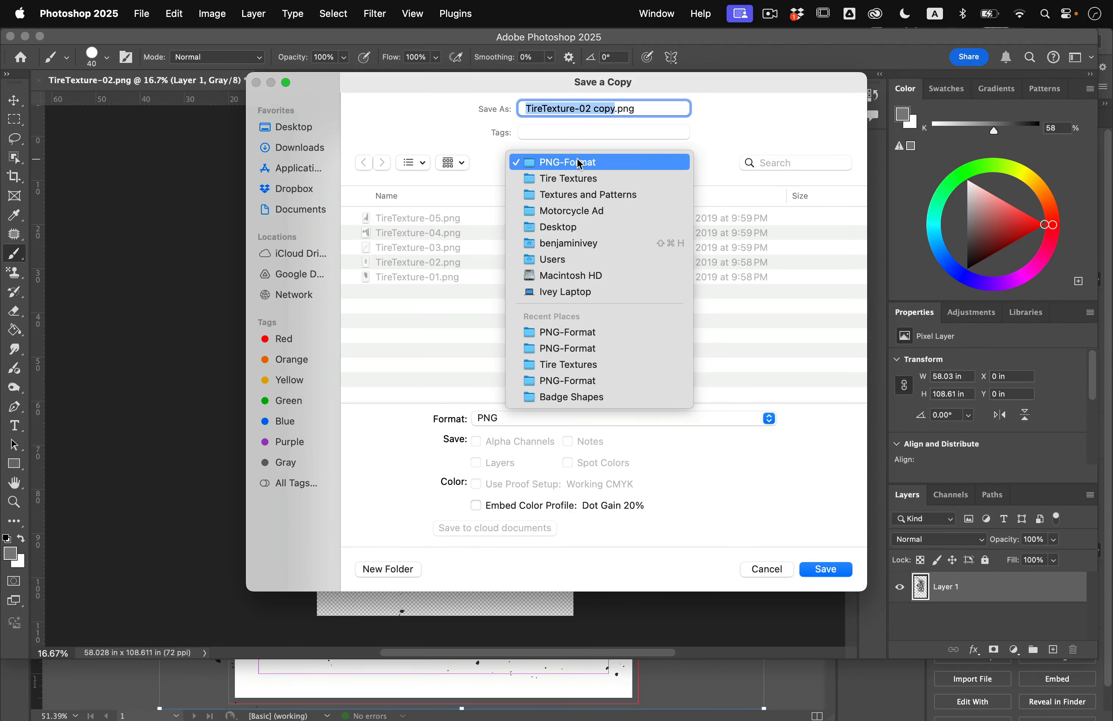
{"action": "left_click", "coordinate": [571, 332]}
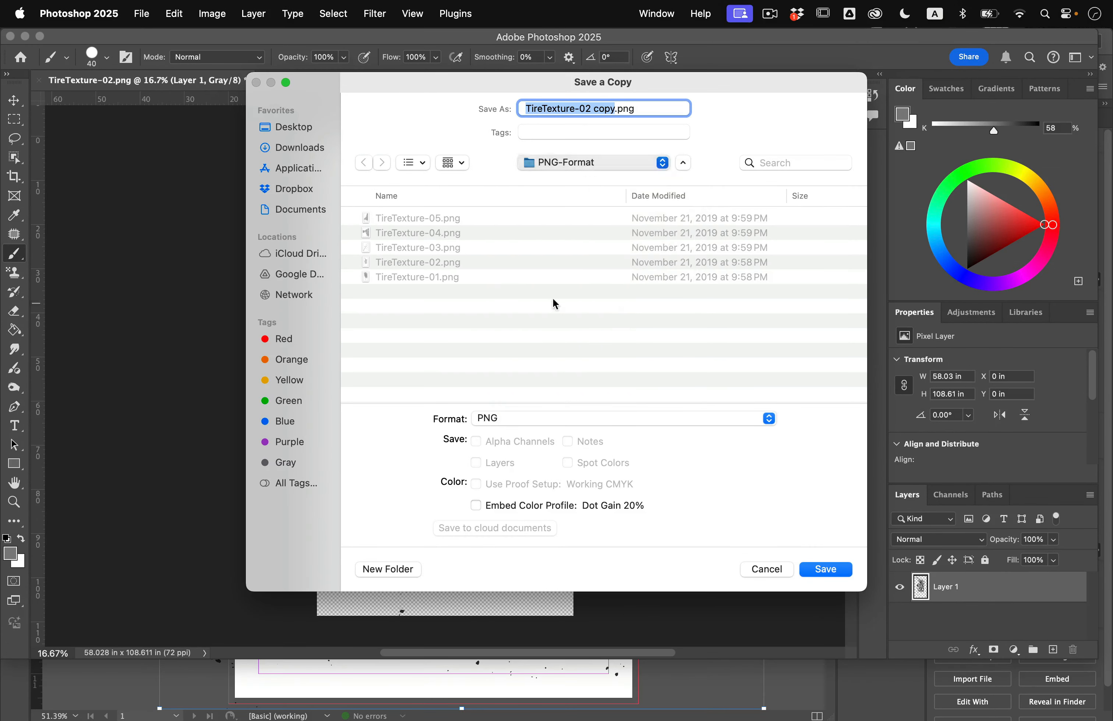
{"action": "left_click", "coordinate": [608, 164]}
{"action": "left_click", "coordinate": [608, 177]}
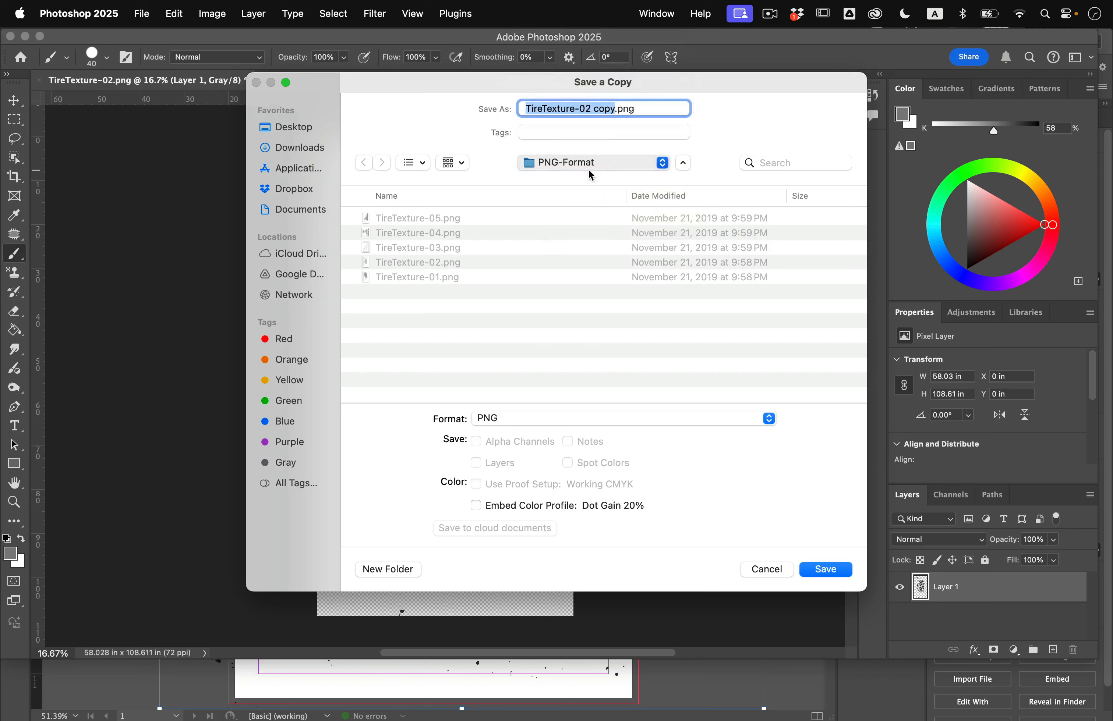
{"action": "left_click", "coordinate": [553, 160]}
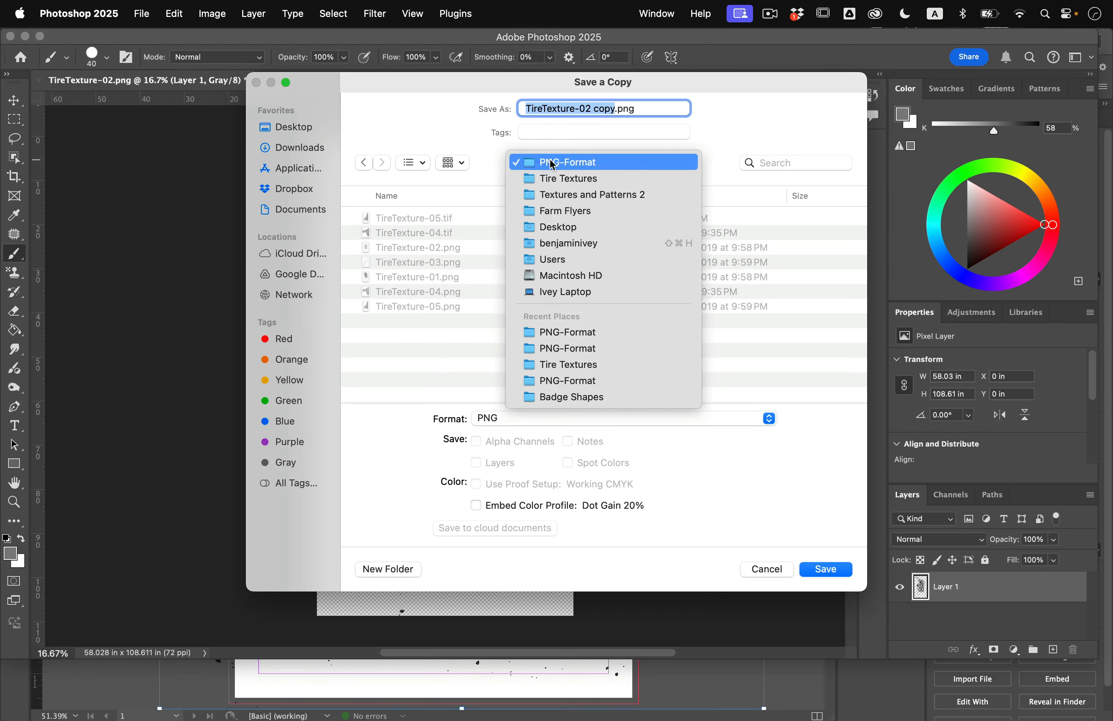
{"action": "left_click", "coordinate": [560, 333]}
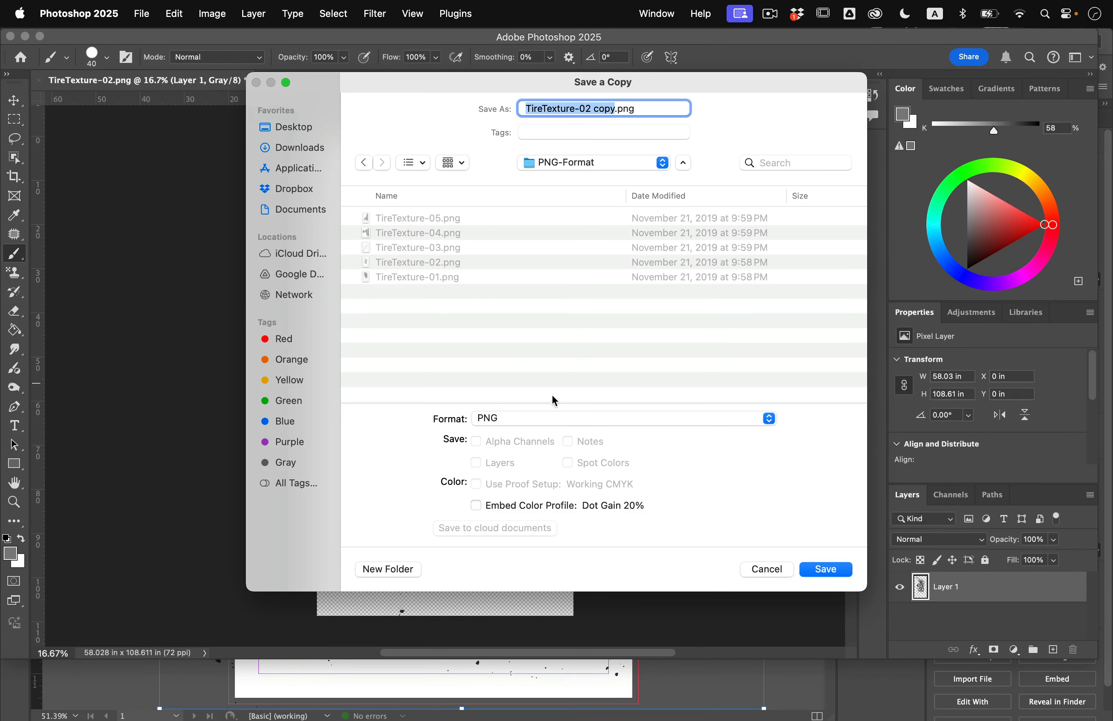
Save the copy in TIFF format as TireTexture-02 copy.tif, with layers, the embedded color profile and no image compression
{"action": "left_click", "coordinate": [560, 418]}
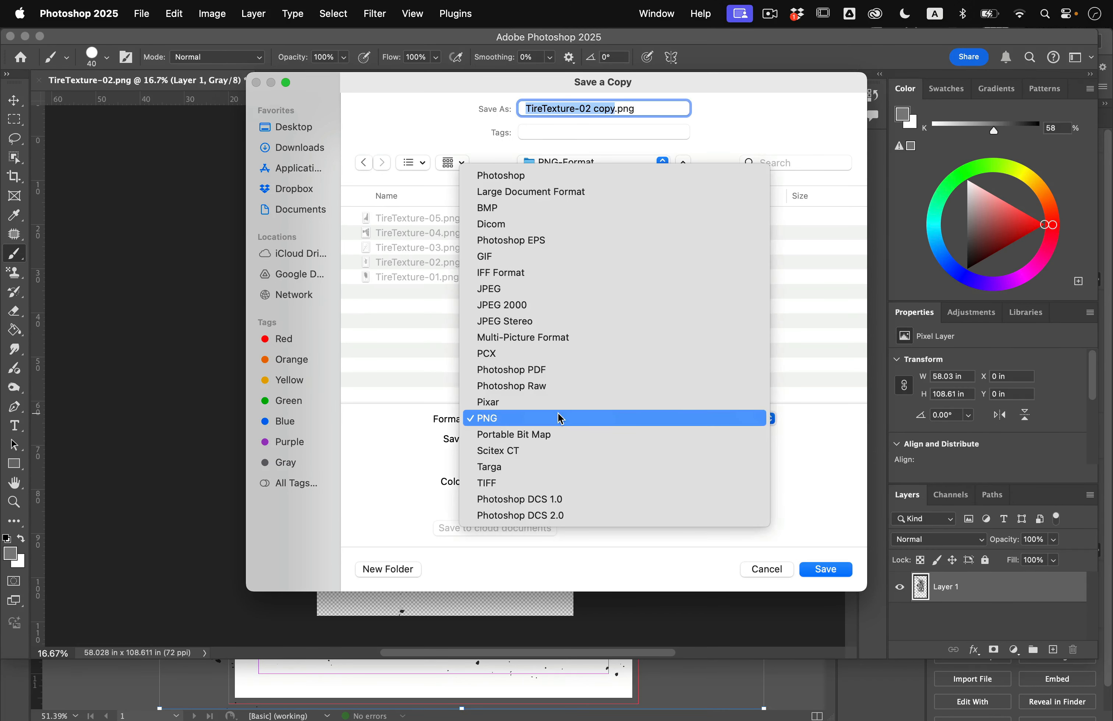
{"action": "left_click", "coordinate": [560, 483]}
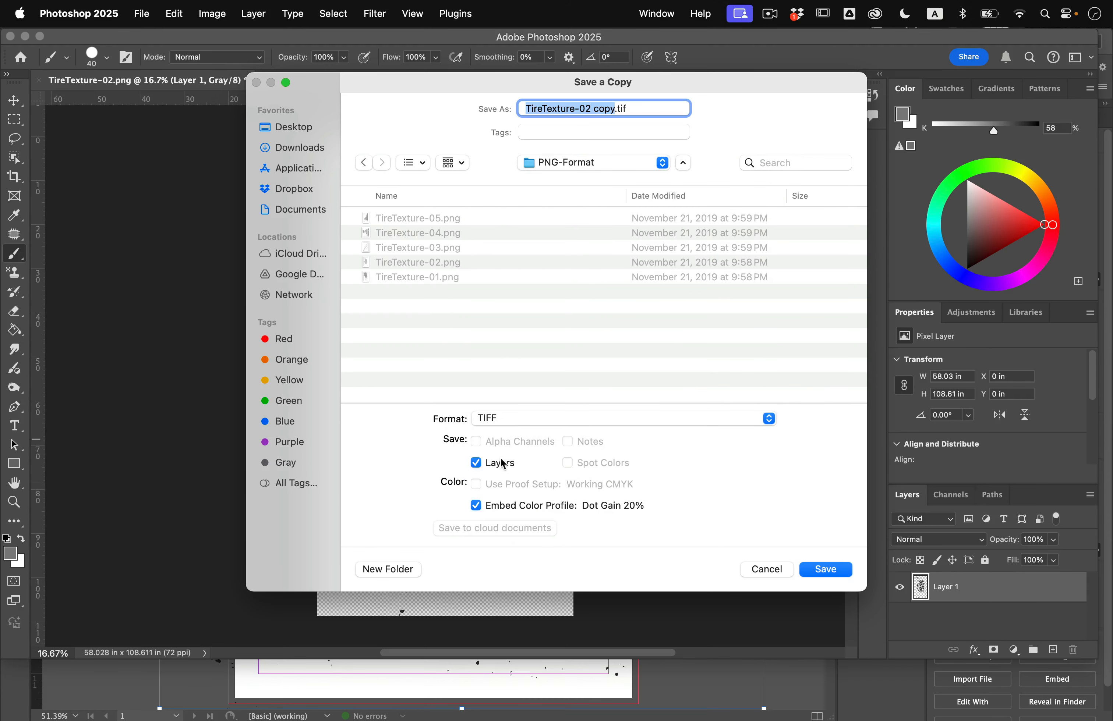
{"action": "left_click", "coordinate": [834, 570]}
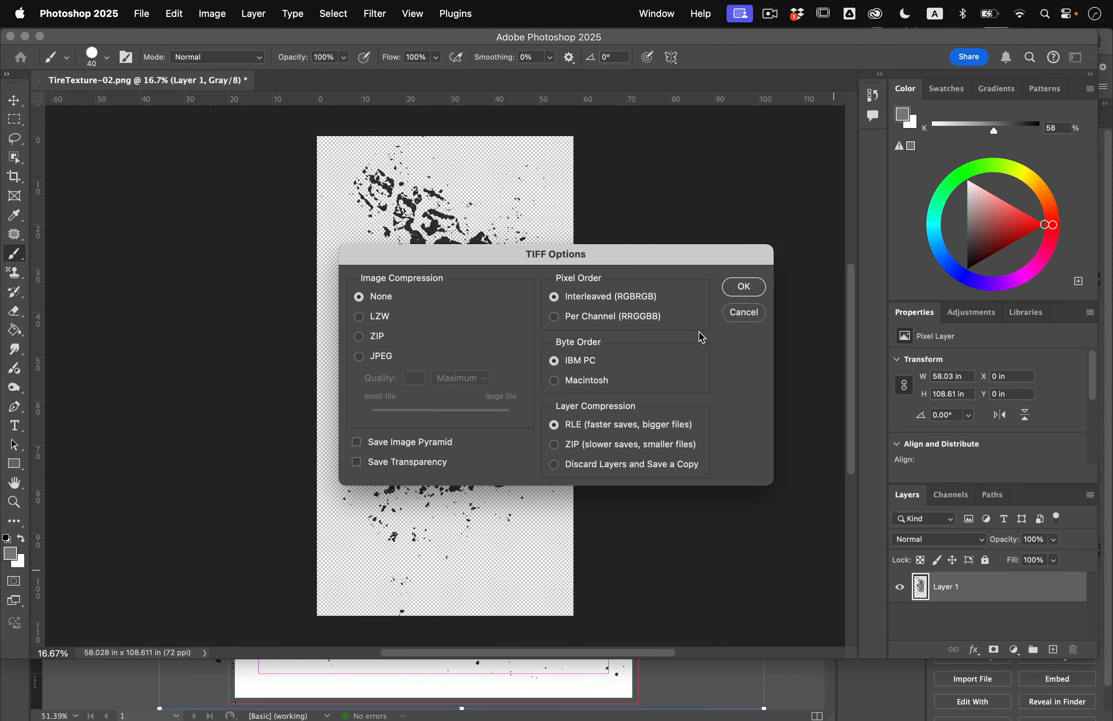
{"action": "left_click", "coordinate": [744, 288]}
{"action": "left_click", "coordinate": [514, 274]}
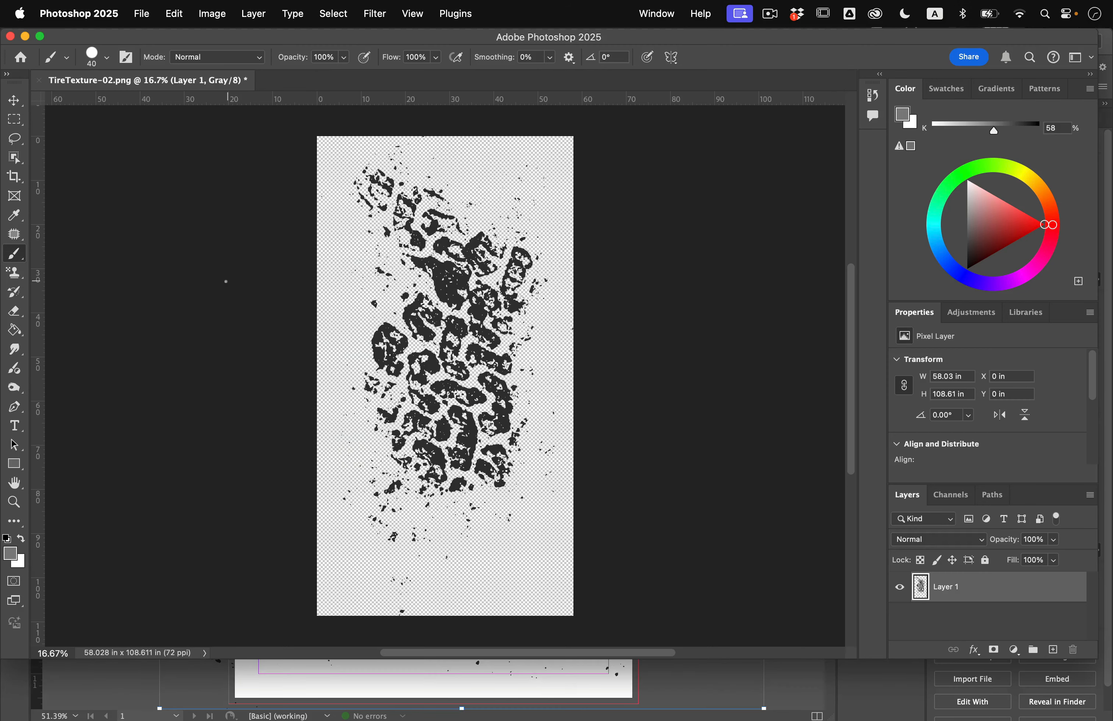
Close TireTexture-02.png without saving its changes and switch back to the ad in InDesign
{"action": "key", "text": "super+w"}
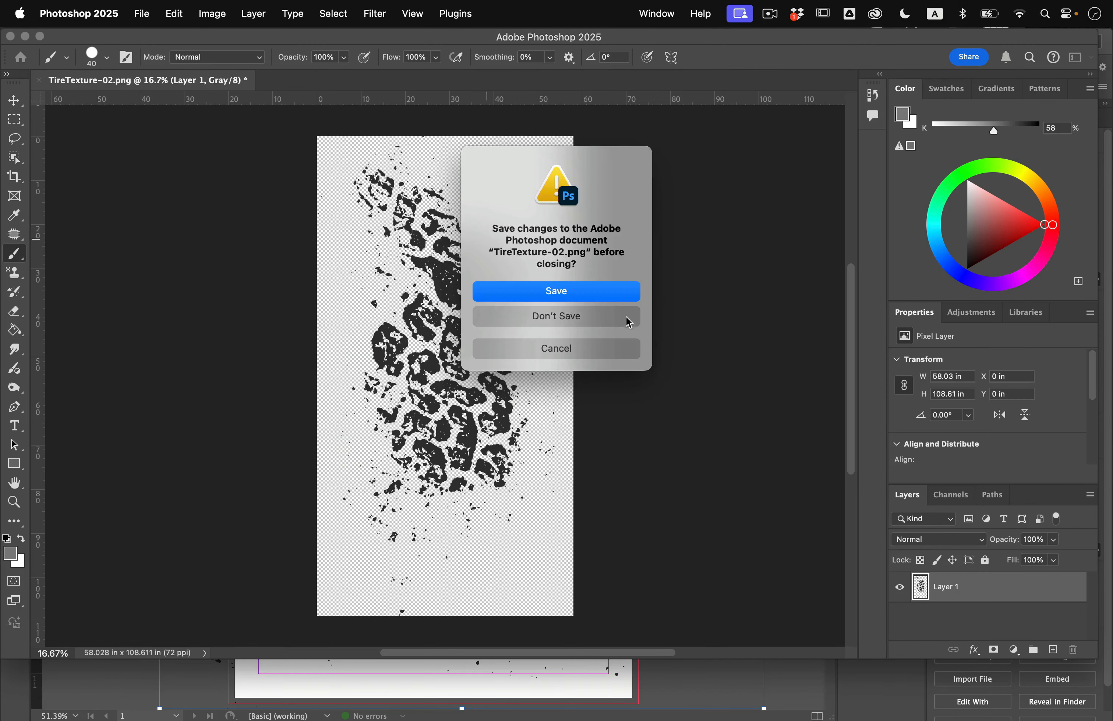
{"action": "left_click", "coordinate": [556, 318]}
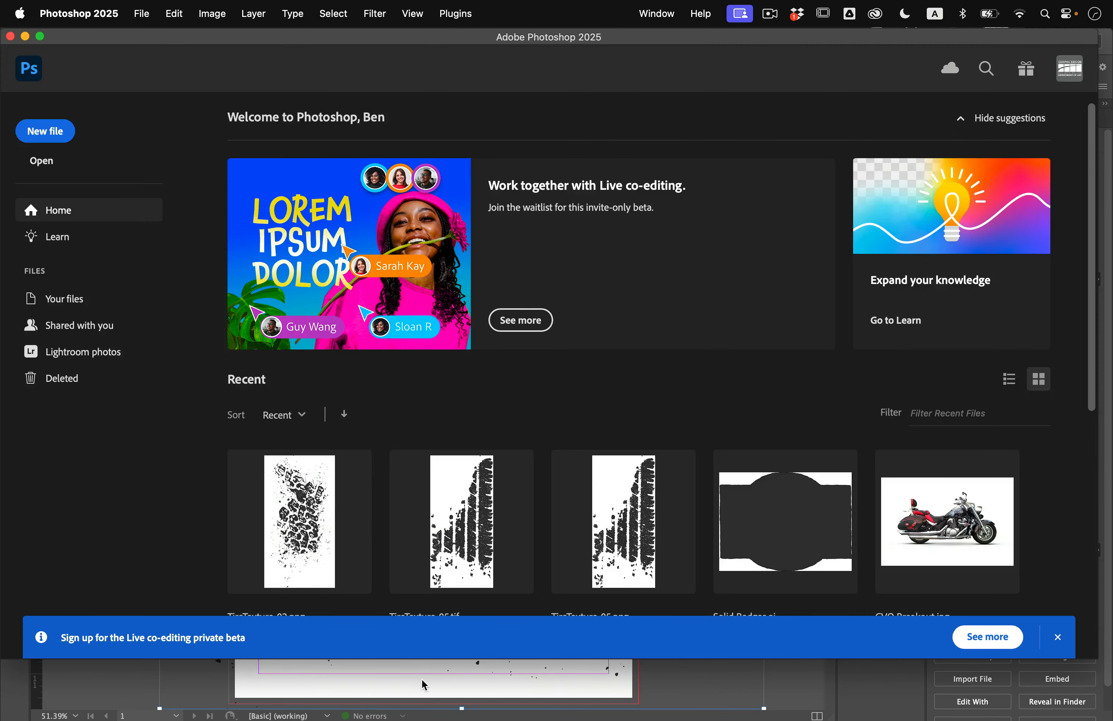
{"action": "left_click", "coordinate": [424, 685]}
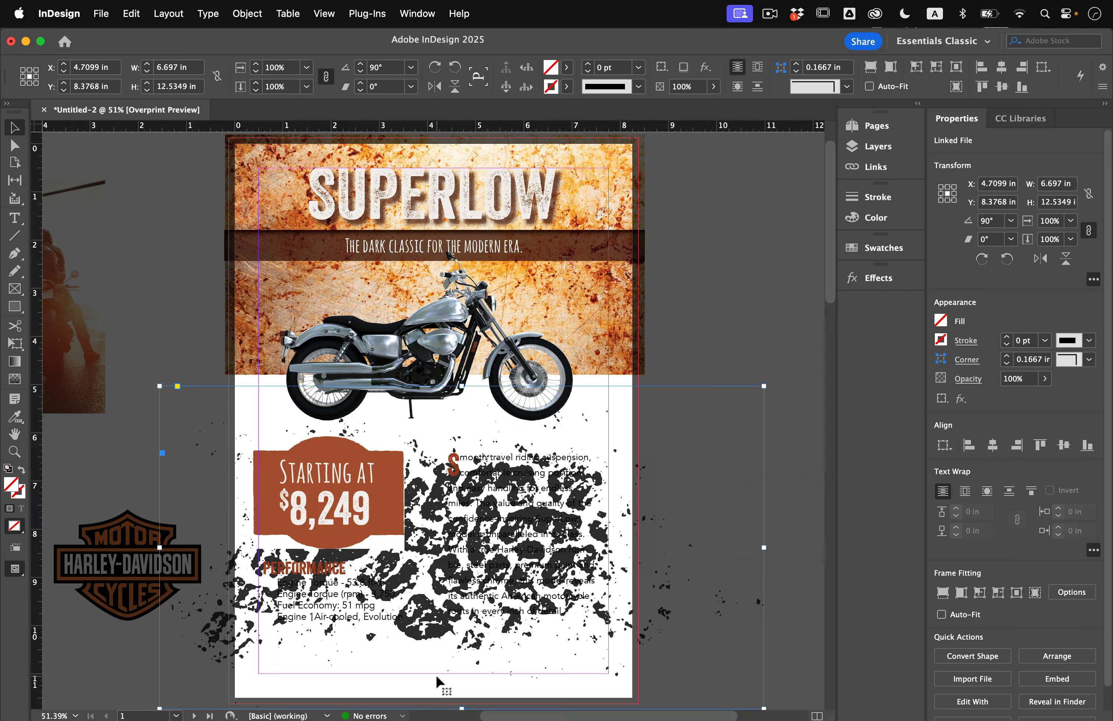
Replace the selected tire texture on the page with TireTexture-02 copy.tif from the PNG-Format folder
{"action": "left_click", "coordinate": [205, 495]}
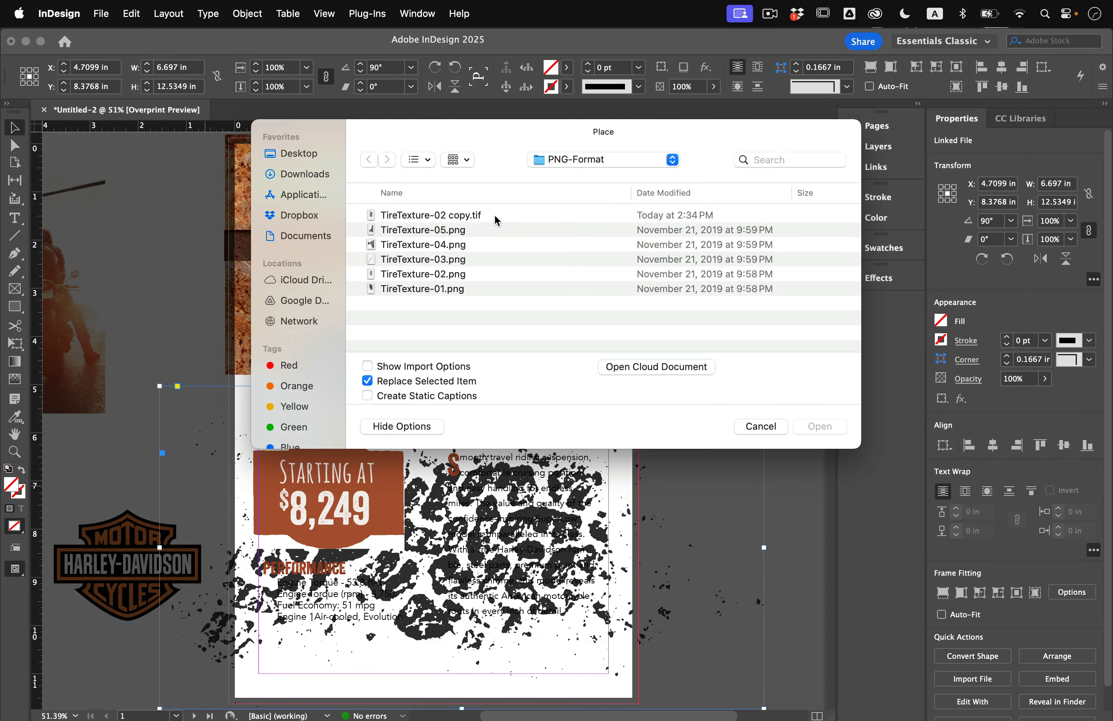
{"action": "left_click", "coordinate": [497, 222]}
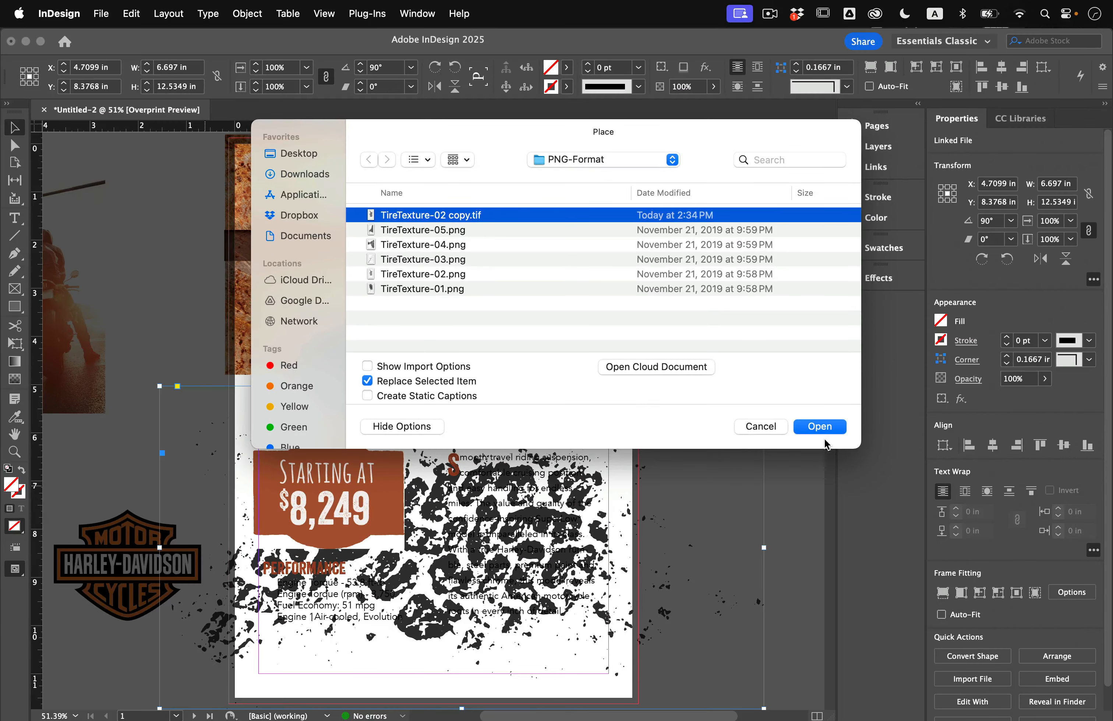
{"action": "left_click", "coordinate": [822, 427]}
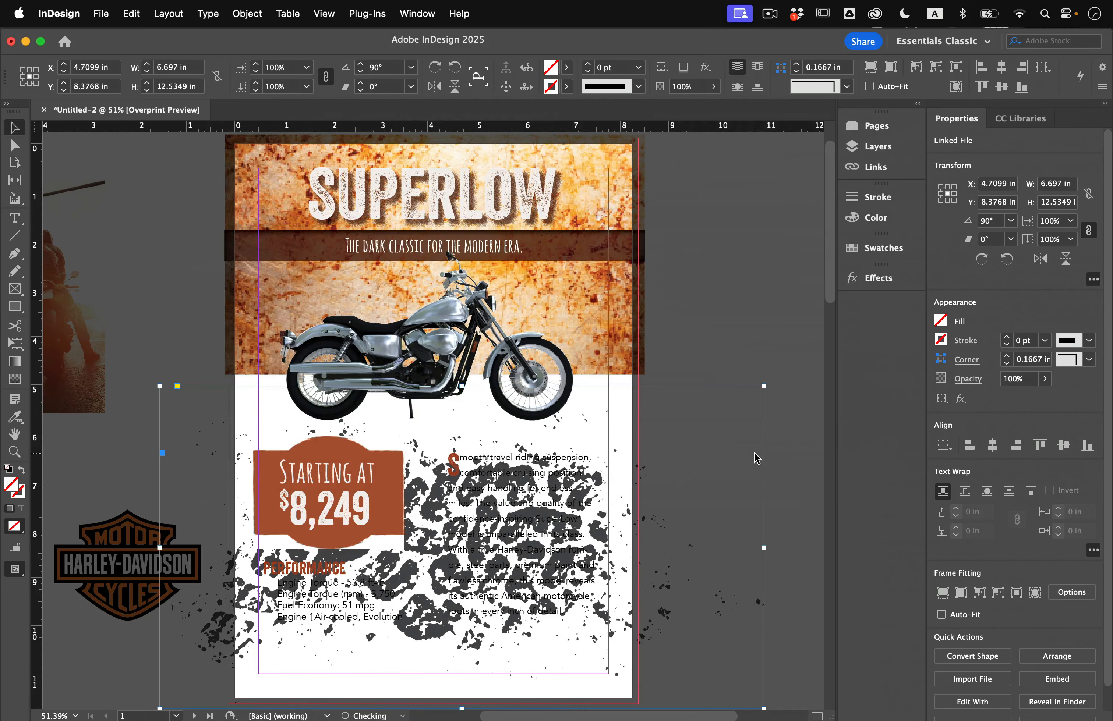
Recolor the tire texture image itself with the tan swatch C=14 M=27 Y=38 K=0
{"action": "left_click", "coordinate": [726, 434]}
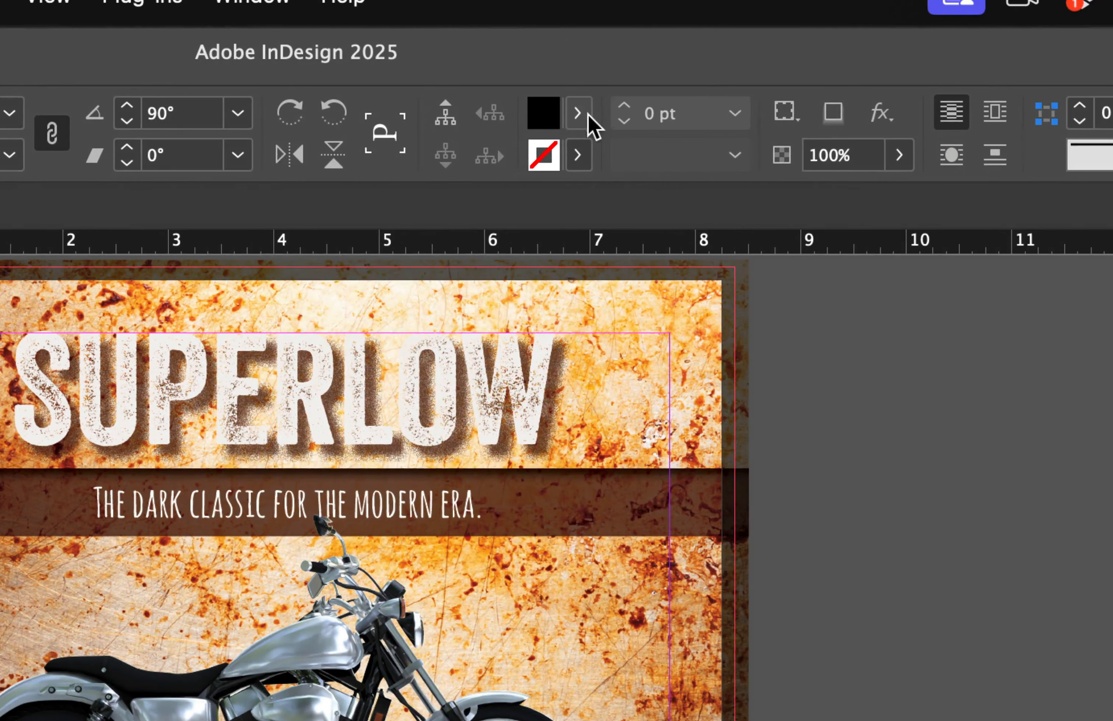
{"action": "left_click", "coordinate": [566, 68]}
{"action": "scroll", "coordinate": [488, 208], "scroll_direction": "down", "scroll_amount": 5}
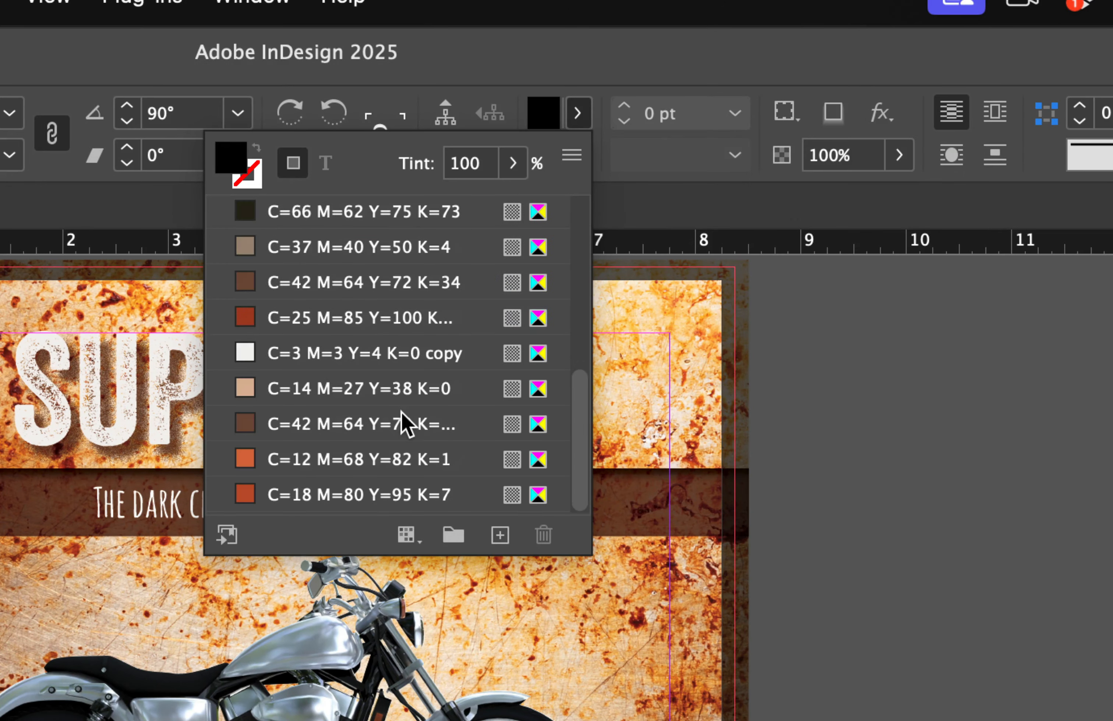
{"action": "left_click", "coordinate": [280, 388]}
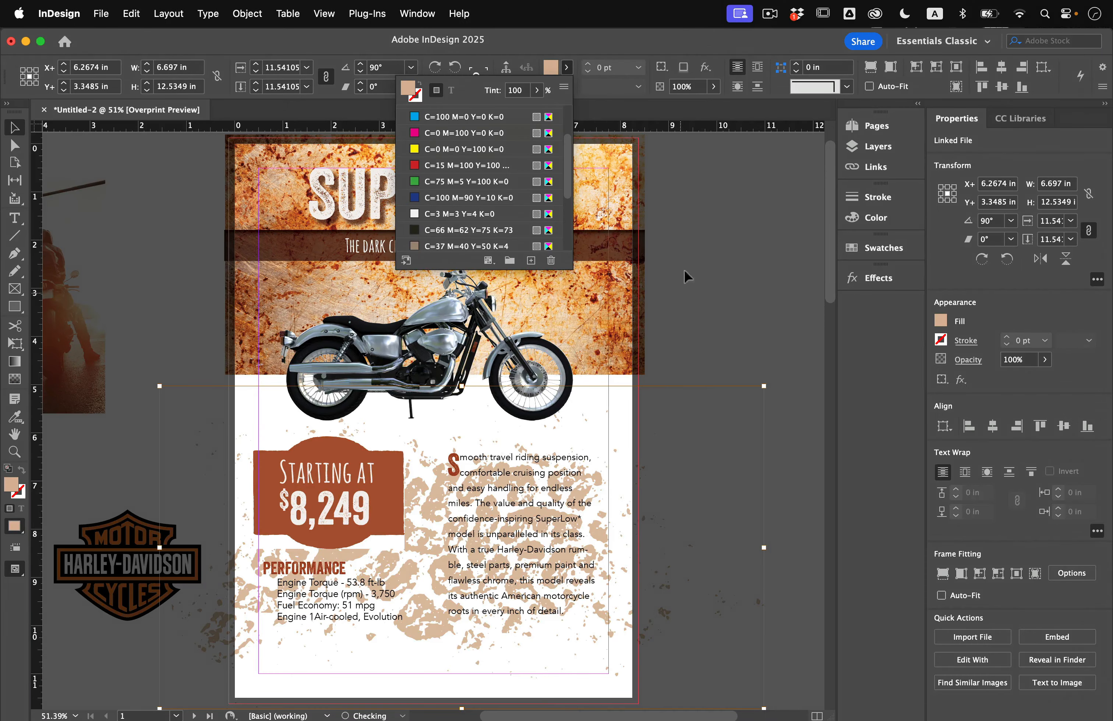
{"action": "left_click", "coordinate": [682, 300]}
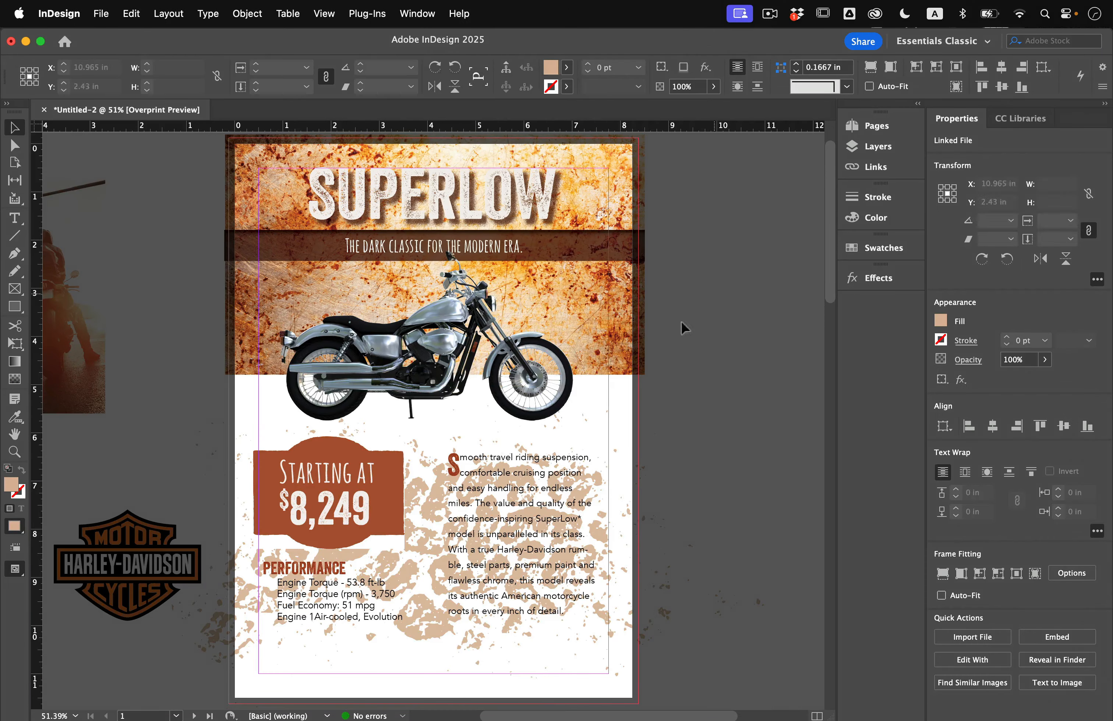
Lower the opacity of the tire texture frame to 49% and deselect it
{"action": "left_click", "coordinate": [697, 472]}
{"action": "left_click", "coordinate": [712, 87]}
{"action": "left_click_drag", "start_coordinate": [701, 111], "coordinate": [680, 112]}
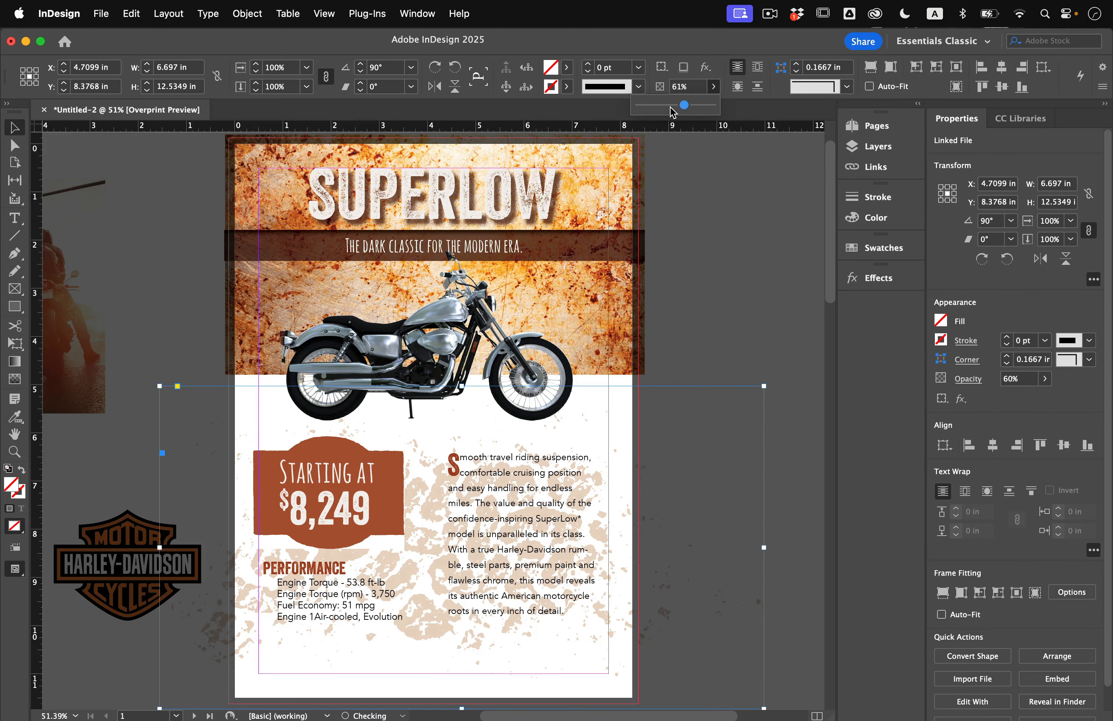
{"action": "left_click", "coordinate": [722, 327]}
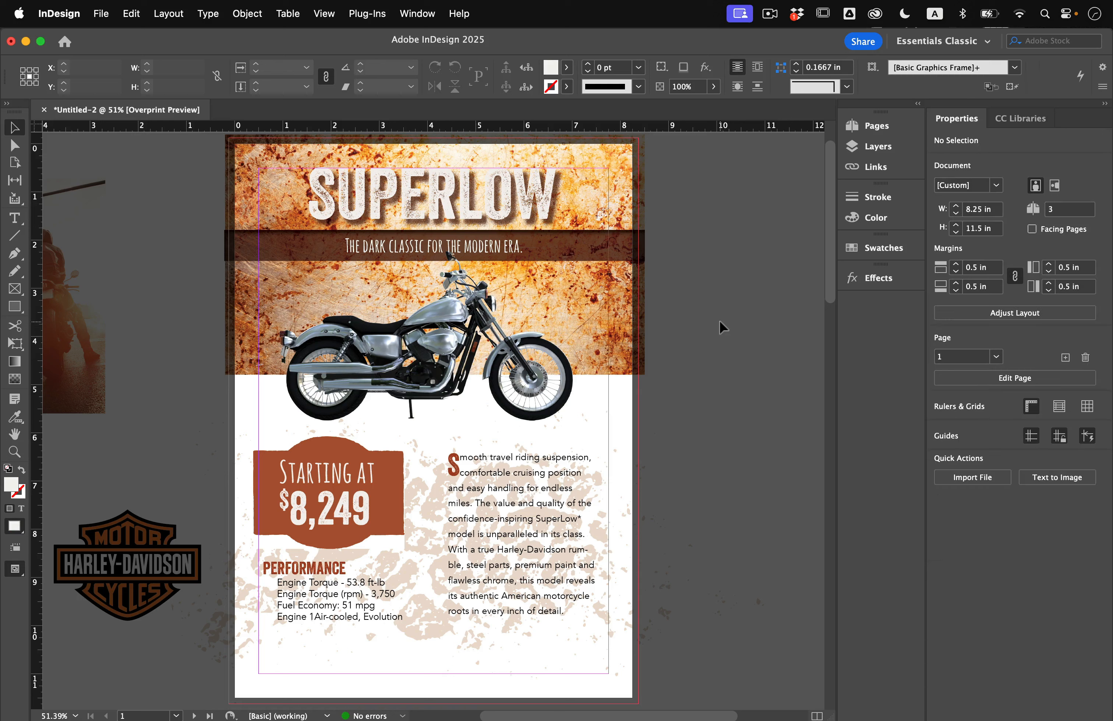
Set the blending mode of the rust-red price badge to Multiply and deselect it
{"action": "scroll", "coordinate": [249, 569], "scroll_direction": "up", "scroll_amount": 2}
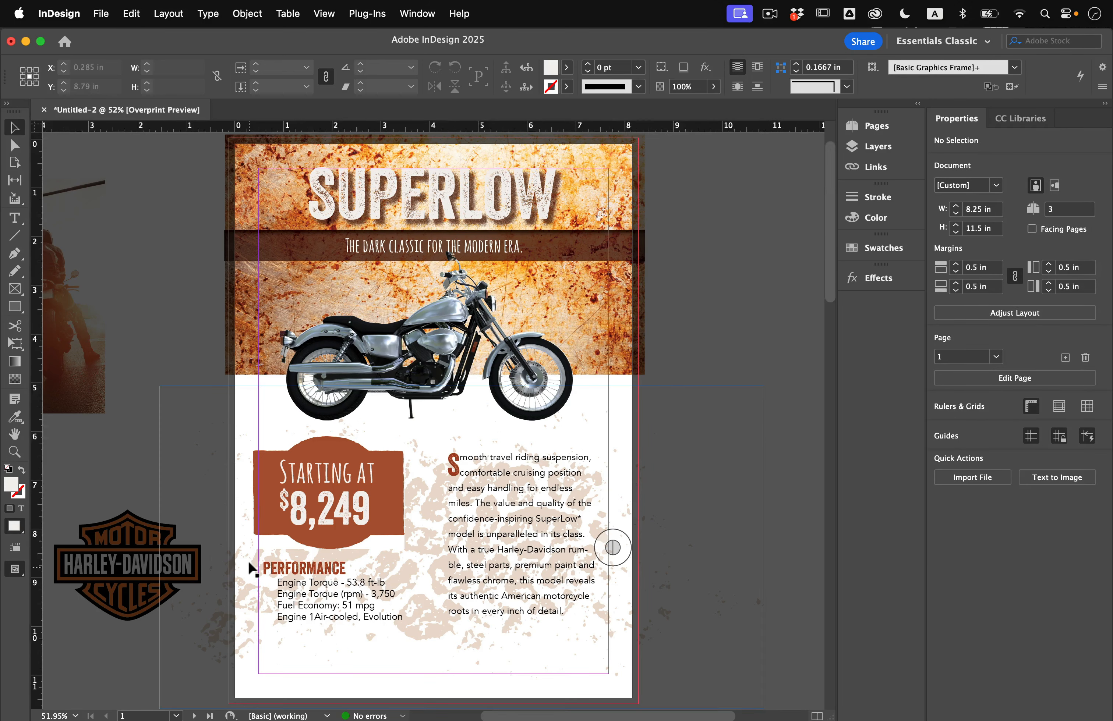
{"action": "left_click", "coordinate": [148, 452]}
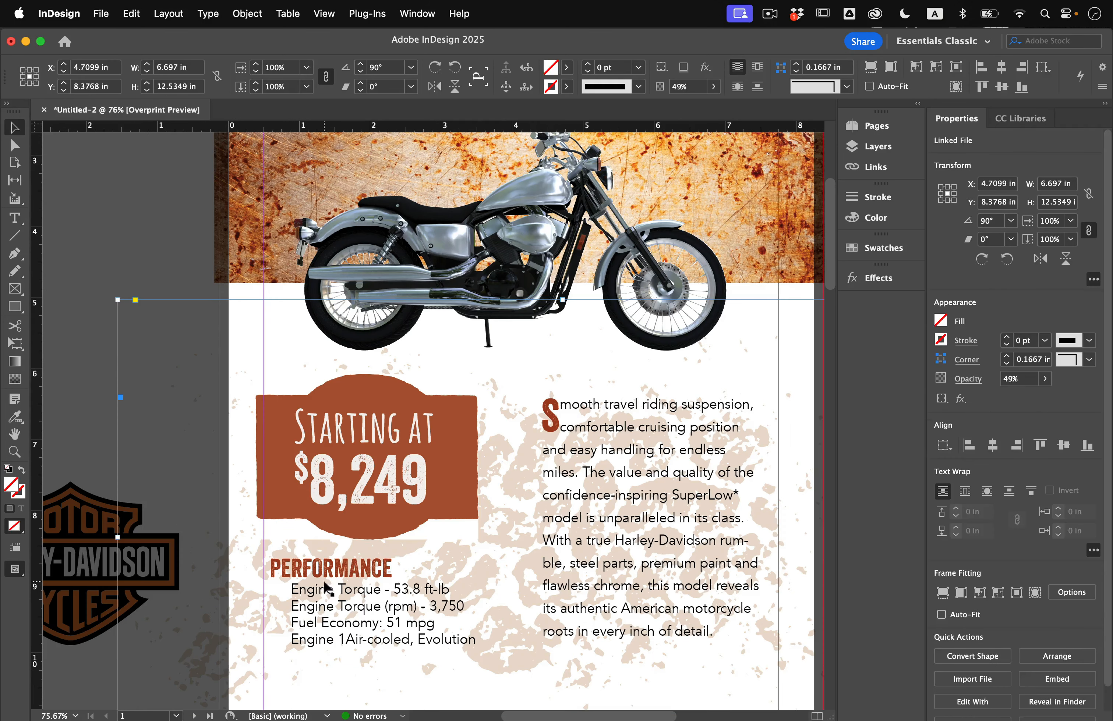
{"action": "left_click", "coordinate": [448, 527]}
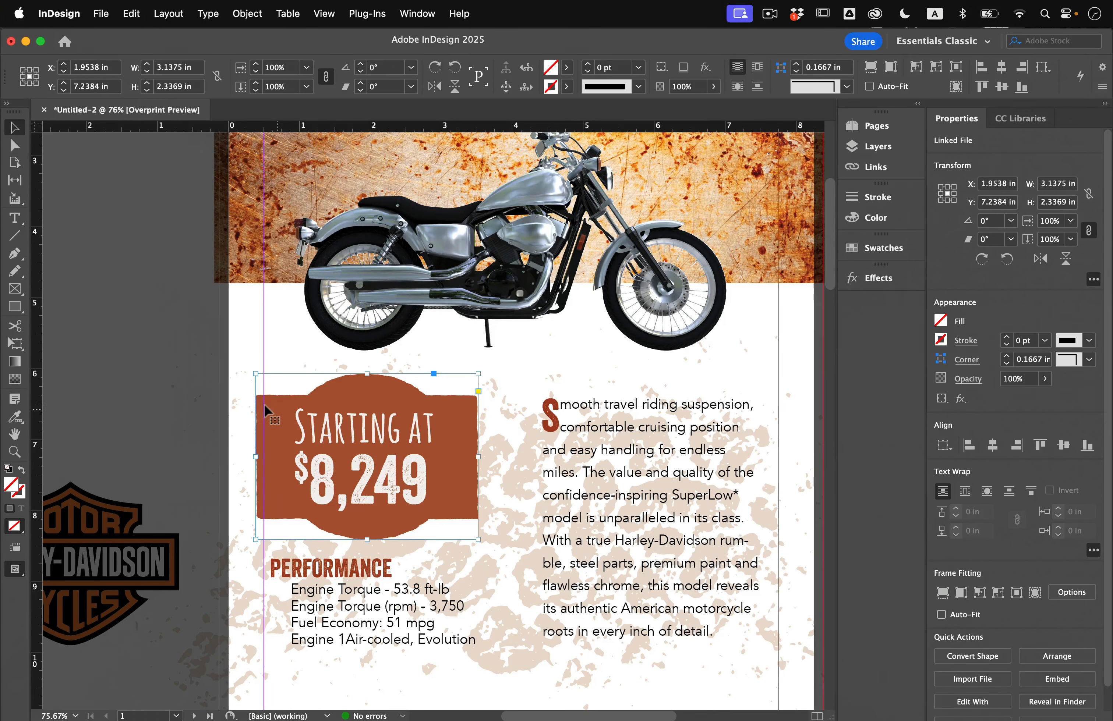
{"action": "left_click", "coordinate": [862, 279]}
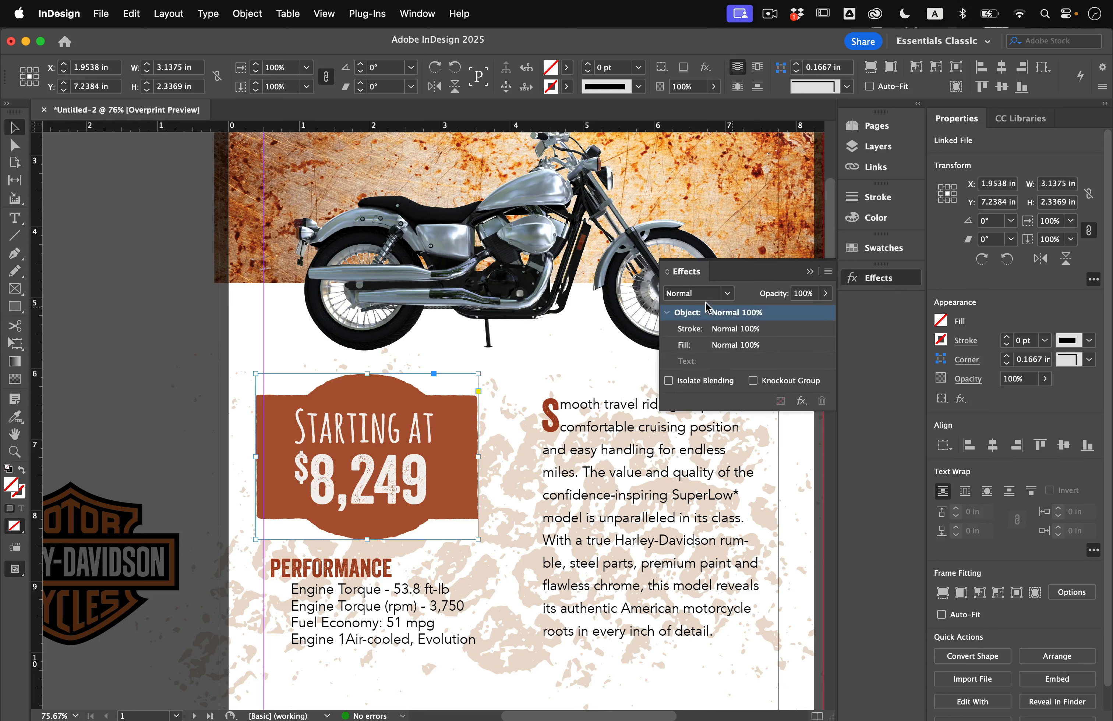
{"action": "left_click", "coordinate": [725, 294]}
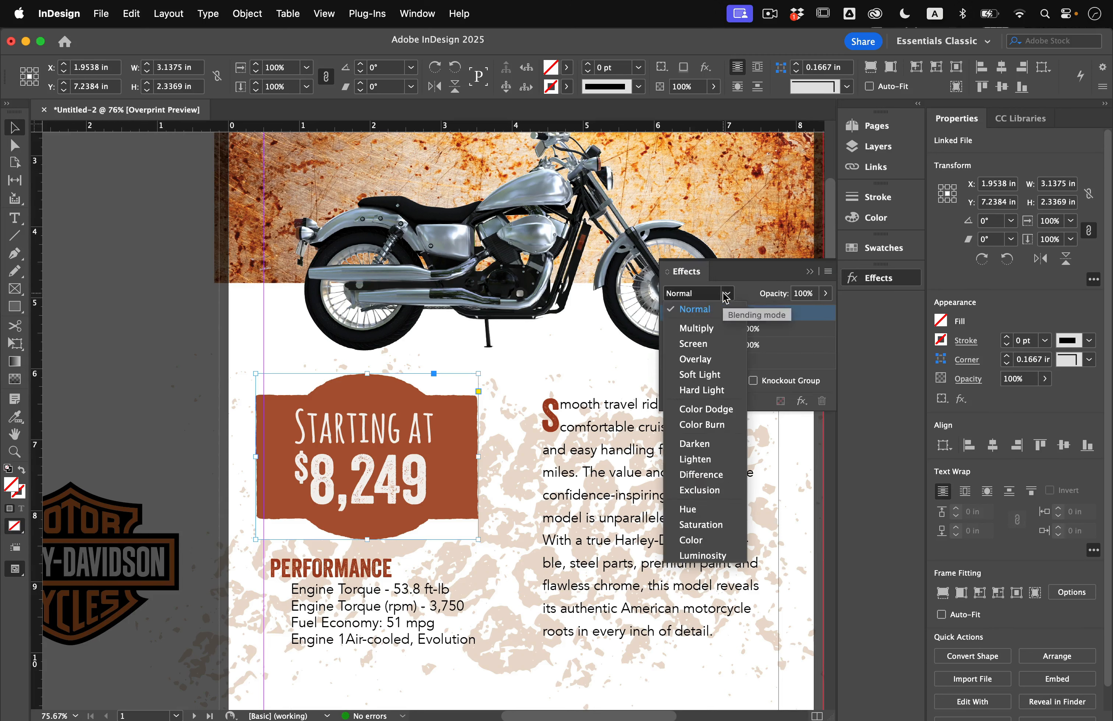
{"action": "left_click", "coordinate": [711, 333]}
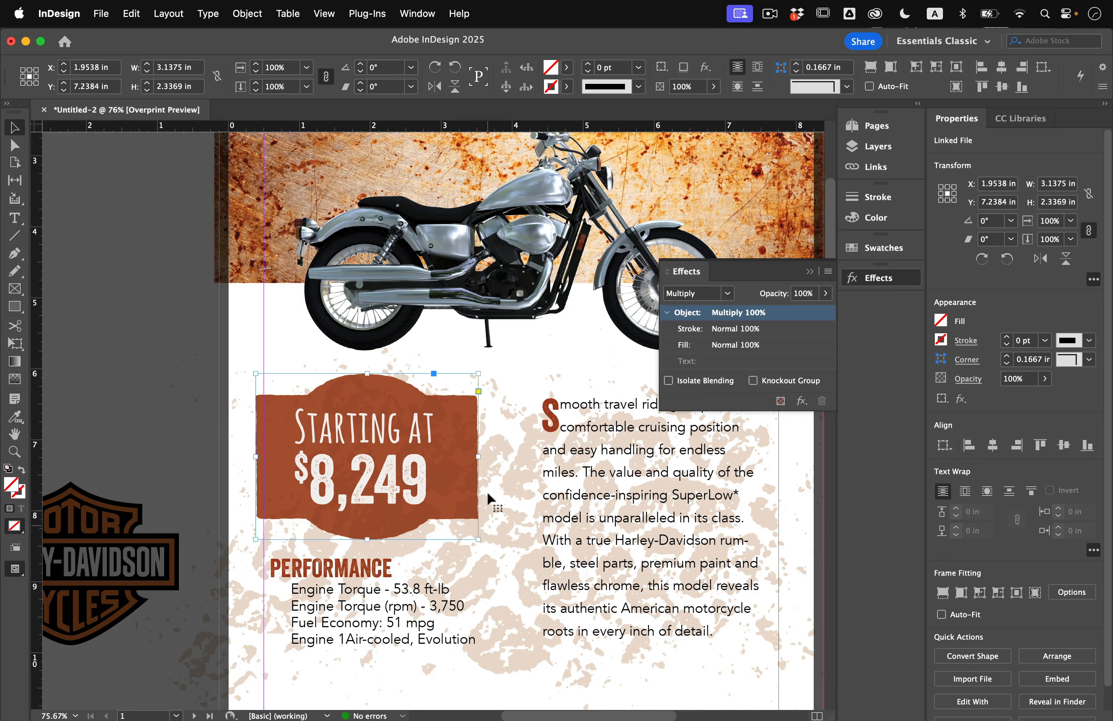
{"action": "left_click", "coordinate": [114, 382]}
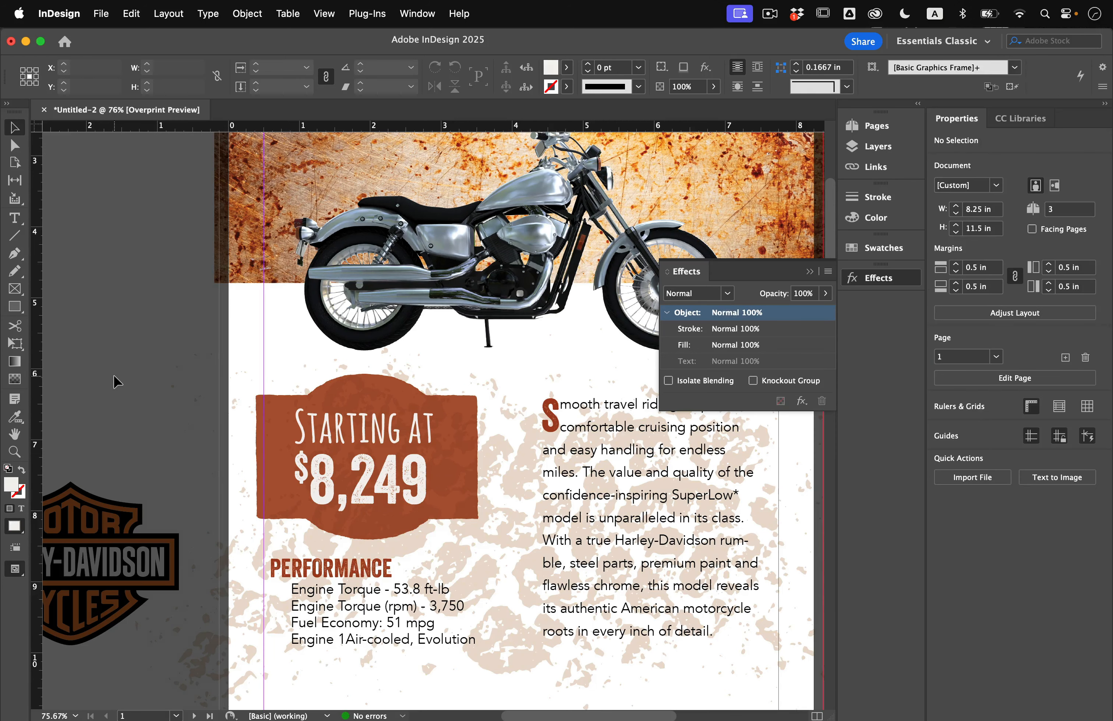
Start placing another image and go to the Textures and Patterns folder
{"action": "key", "text": "super+0"}
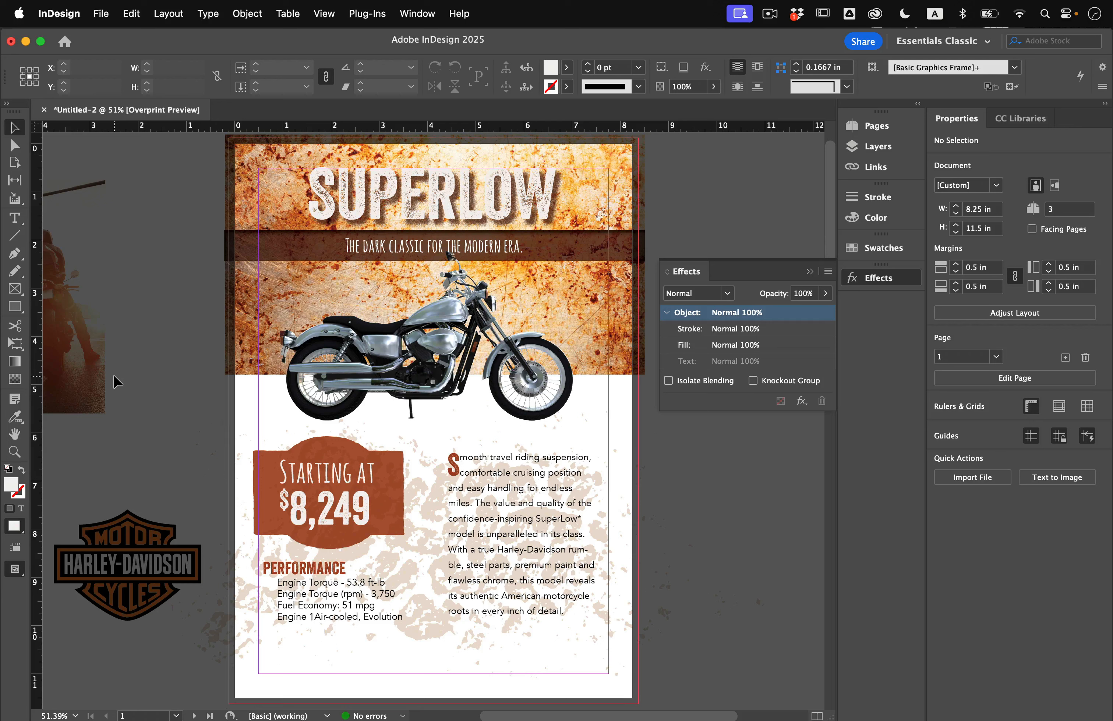
{"action": "left_click", "coordinate": [101, 14]}
{"action": "left_click", "coordinate": [181, 236]}
{"action": "left_click", "coordinate": [581, 164]}
{"action": "left_click", "coordinate": [581, 167]}
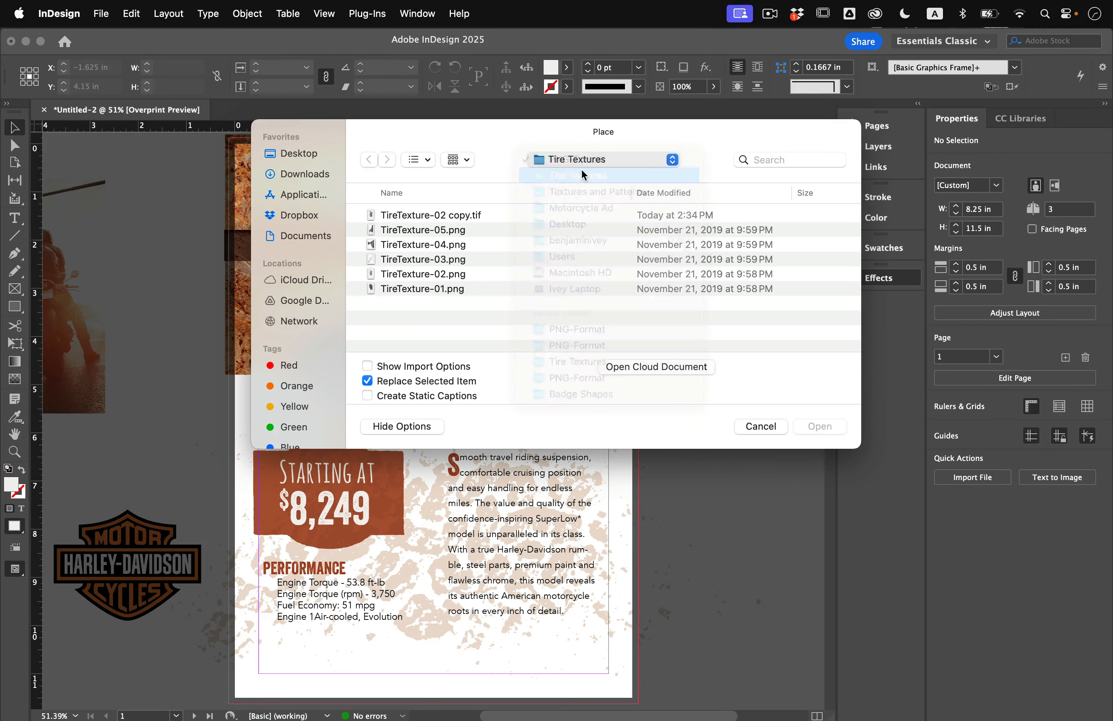
{"action": "left_click", "coordinate": [581, 165]}
{"action": "left_click", "coordinate": [582, 177]}
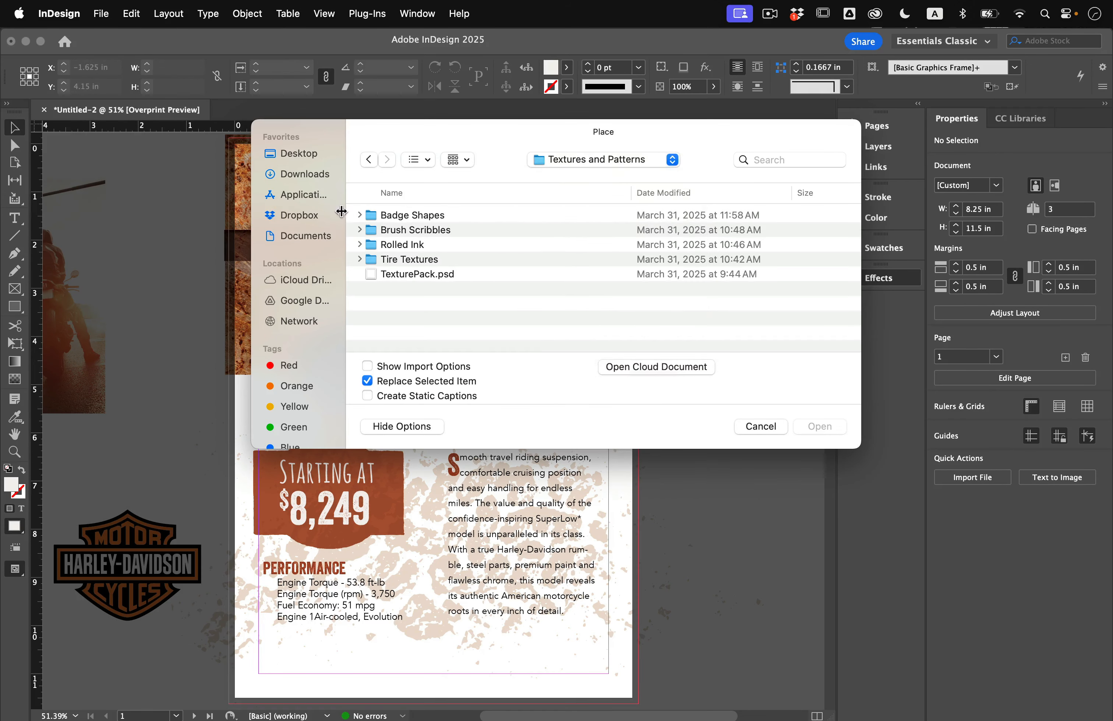
Place HalftoneInk10-byGhostlyPixels.png from the Rolled Ink PNG-Format folder into the dark tagline band, previewing the file first
{"action": "left_click", "coordinate": [359, 245]}
{"action": "left_click", "coordinate": [370, 260]}
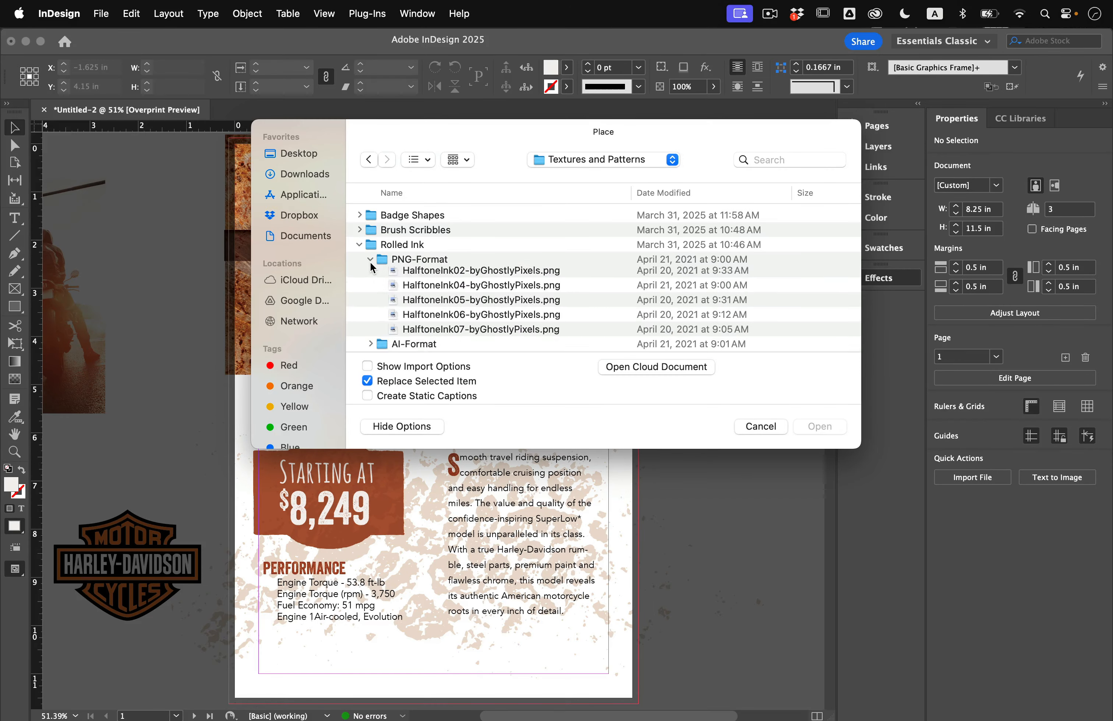
{"action": "left_click", "coordinate": [406, 289]}
{"action": "key", "text": "space"}
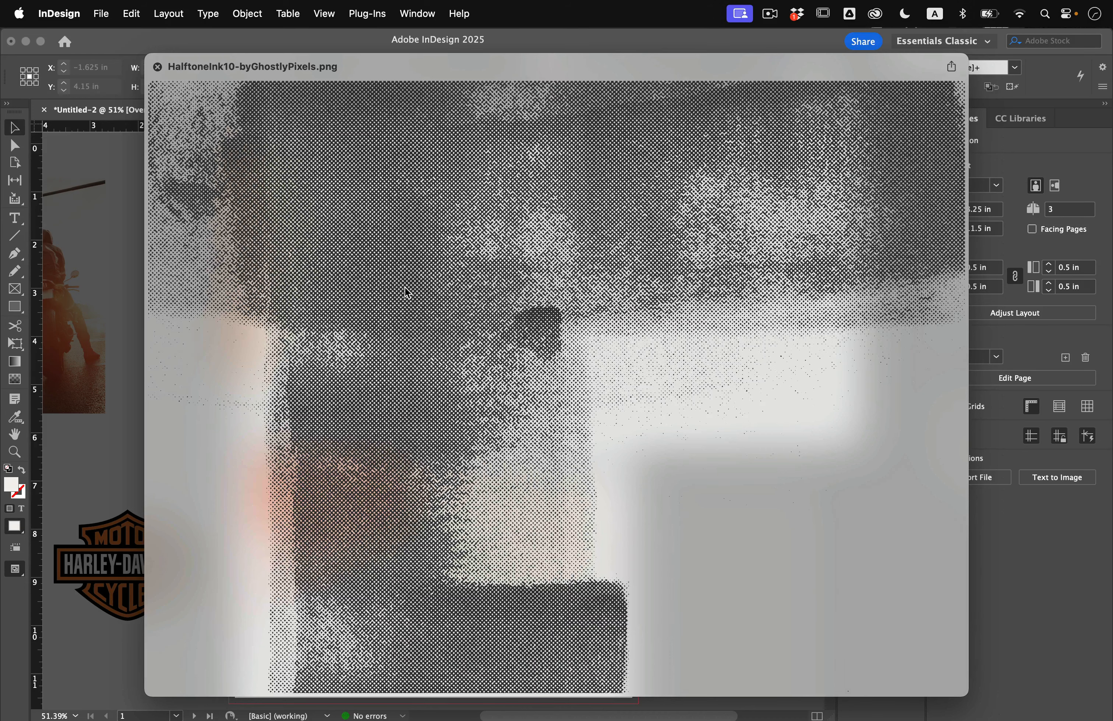
{"action": "key", "text": "space"}
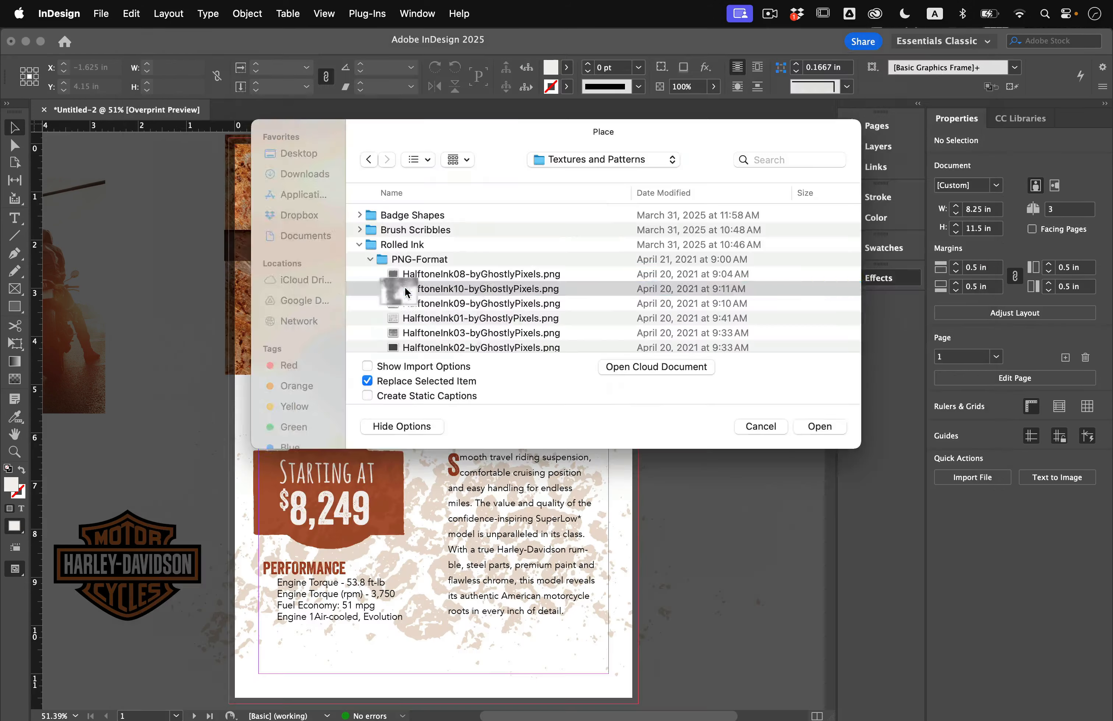
{"action": "key", "text": "Return"}
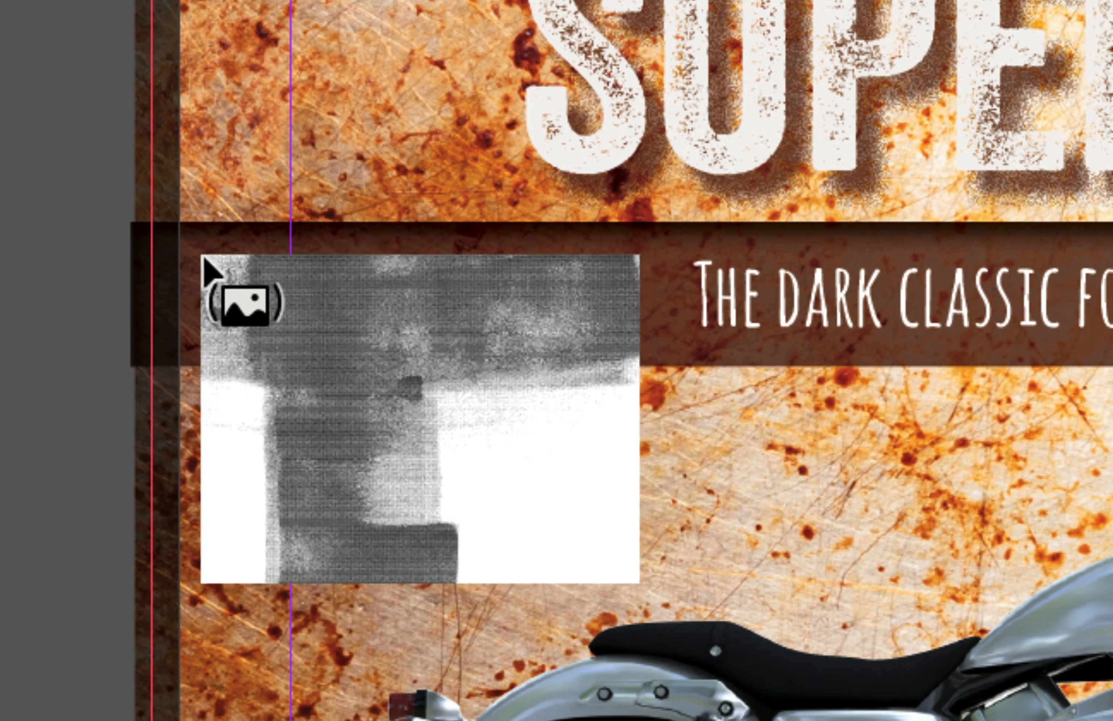
{"action": "left_click", "coordinate": [305, 346]}
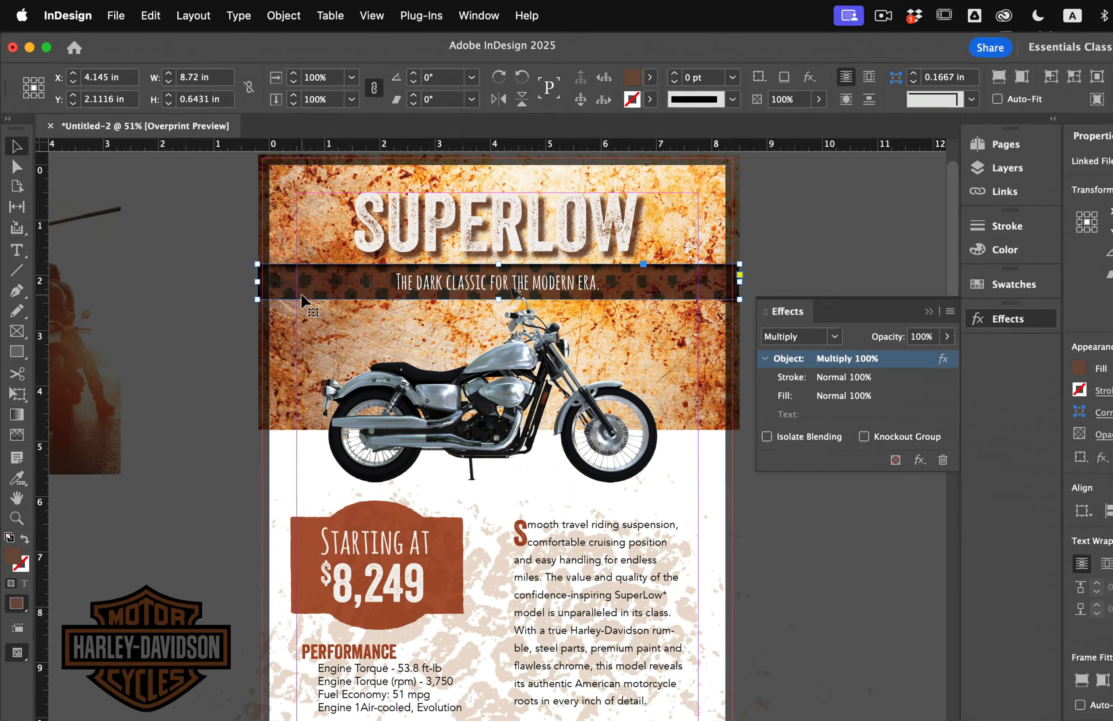
Select the halftone image inside the tagline band and scale it down to about 20%, keeping the band's frame size
{"action": "left_click", "coordinate": [281, 331]}
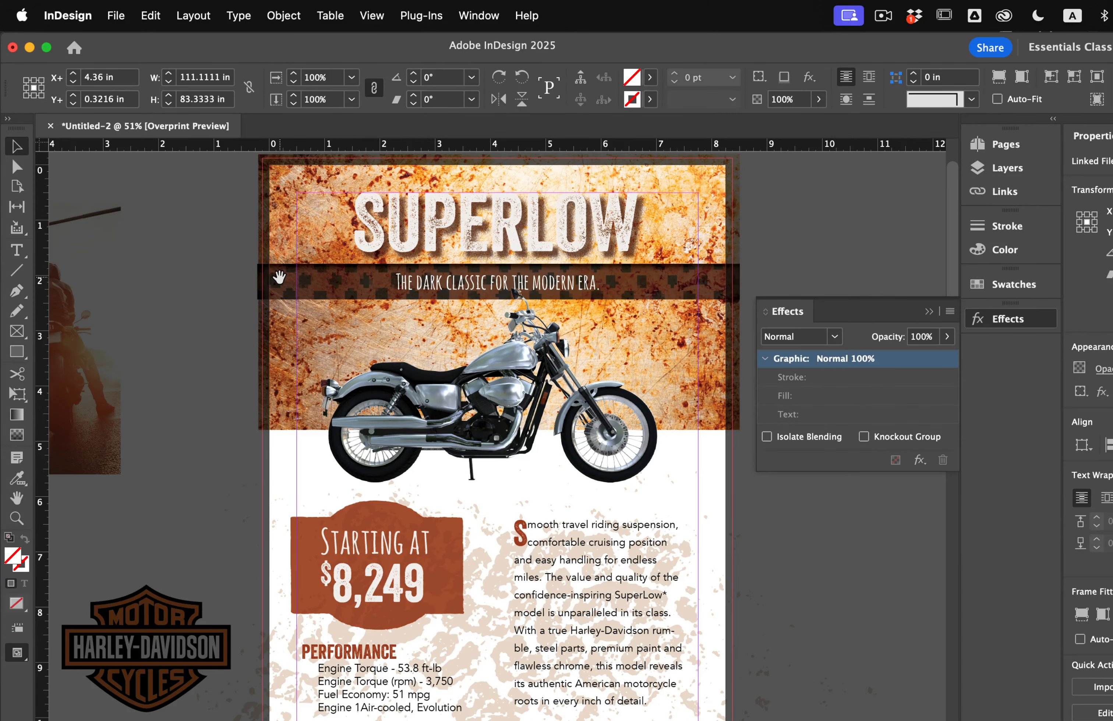
{"action": "key", "text": "super+alt+comma"}
{"action": "key", "text": "super+alt+comma"}
{"action": "key", "text": "super+alt+comma"}
{"action": "key", "text": "super+alt+comma"}
{"action": "key", "text": "super+alt+comma"}
{"action": "key", "text": "super+alt+comma"}
{"action": "key", "text": "super+alt+comma"}
{"action": "key", "text": "super+alt+comma"}
{"action": "key", "text": "super+alt+comma"}
{"action": "key", "text": "super+alt+comma"}
{"action": "key", "text": "super+alt+comma"}
{"action": "key", "text": "super+alt+comma"}
{"action": "key", "text": "super+alt+comma"}
{"action": "key", "text": "super+alt+comma"}
{"action": "key", "text": "super+alt+comma"}
{"action": "key", "text": "super+alt+comma"}
{"action": "key", "text": "super+alt+comma"}
{"action": "key", "text": "super+alt+comma"}
{"action": "key", "text": "super+alt+comma"}
{"action": "key", "text": "super+alt+comma"}
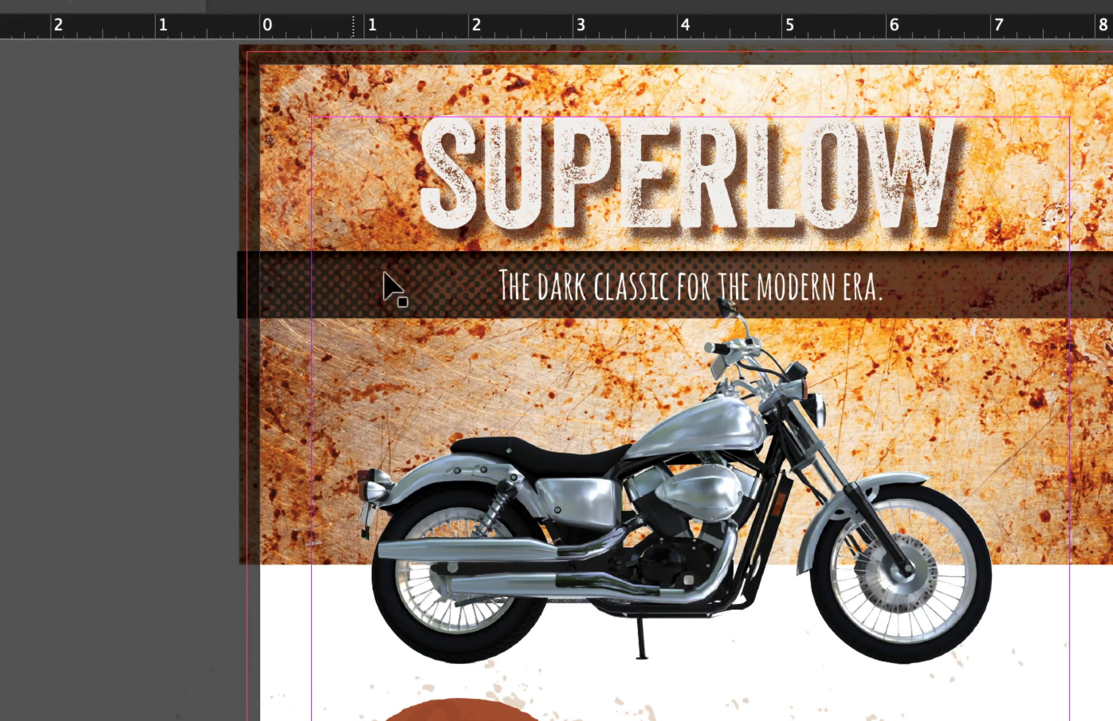
Shift the halftone image down and to the right inside the tagline band, and deselect it
{"action": "left_click", "coordinate": [290, 286]}
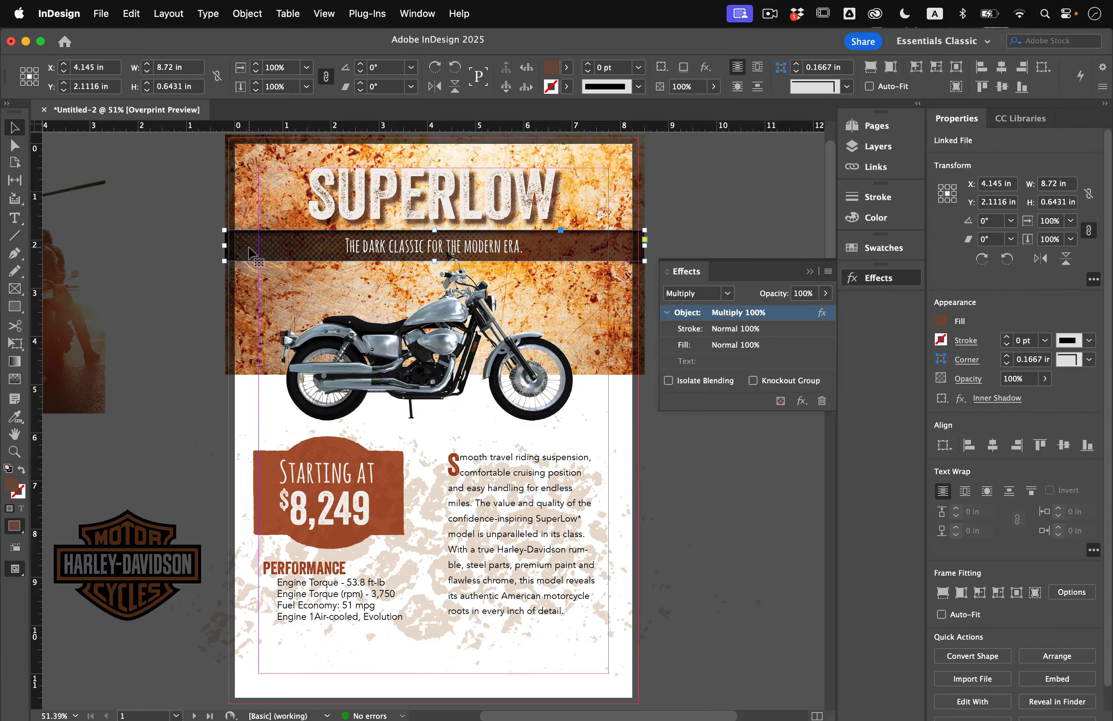
{"action": "left_click", "coordinate": [244, 218]}
{"action": "key", "text": "shift+Down"}
{"action": "key", "text": "shift+Down"}
{"action": "key", "text": "shift+Down"}
{"action": "key", "text": "shift+Down"}
{"action": "key", "text": "shift+Down"}
{"action": "key", "text": "shift+Down"}
{"action": "key", "text": "shift+Down"}
{"action": "key", "text": "shift+Right"}
{"action": "key", "text": "shift+Right"}
{"action": "key", "text": "shift+Right"}
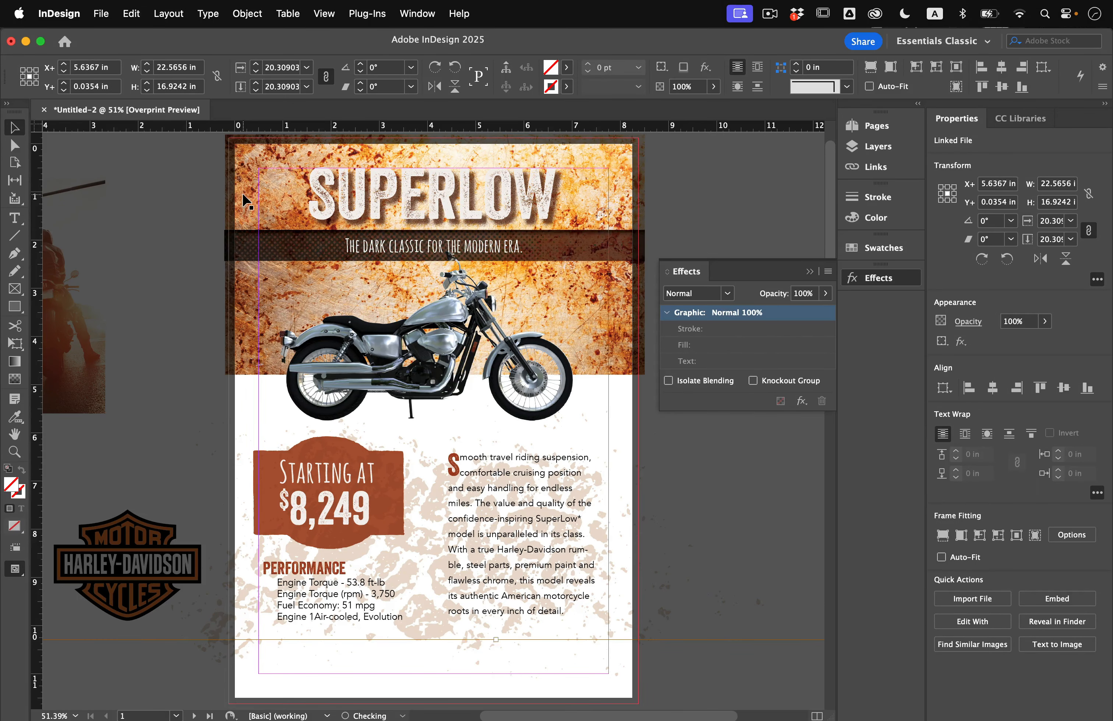
{"action": "left_click", "coordinate": [146, 297]}
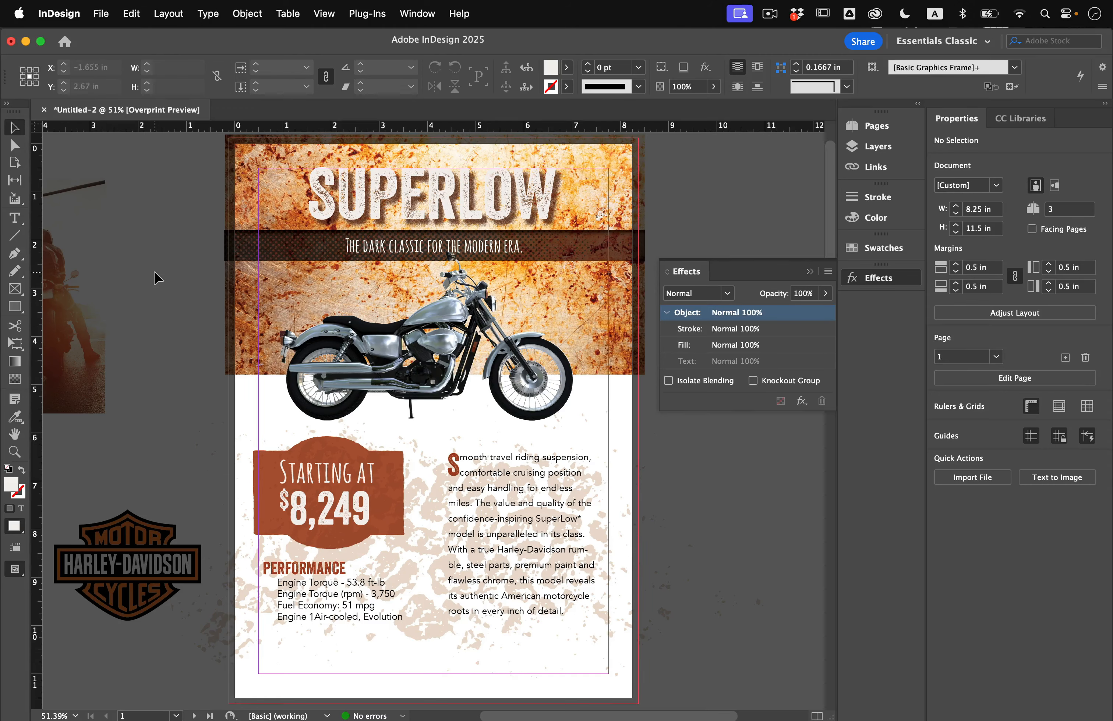
Switch to the Finder and open the PNG-Format folder of Rolled Ink inside Textures and Patterns
{"action": "key", "text": "ctrl+Up"}
{"action": "left_click", "coordinate": [653, 182]}
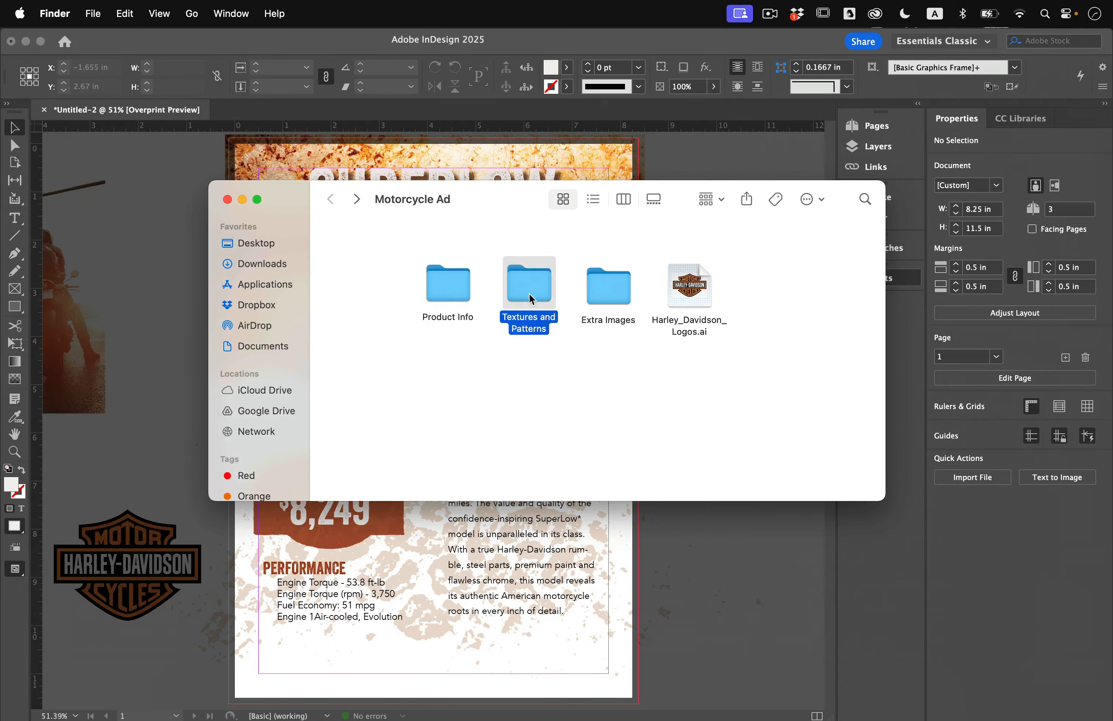
{"action": "double_click", "coordinate": [529, 288]}
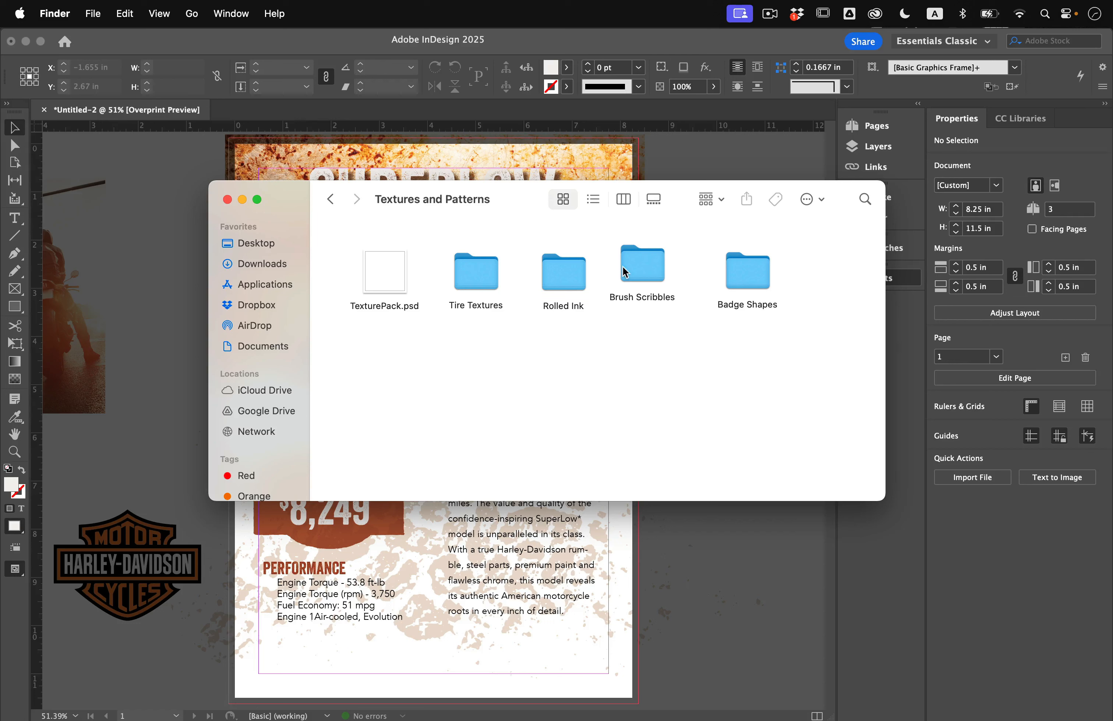
{"action": "double_click", "coordinate": [580, 283]}
{"action": "double_click", "coordinate": [461, 244]}
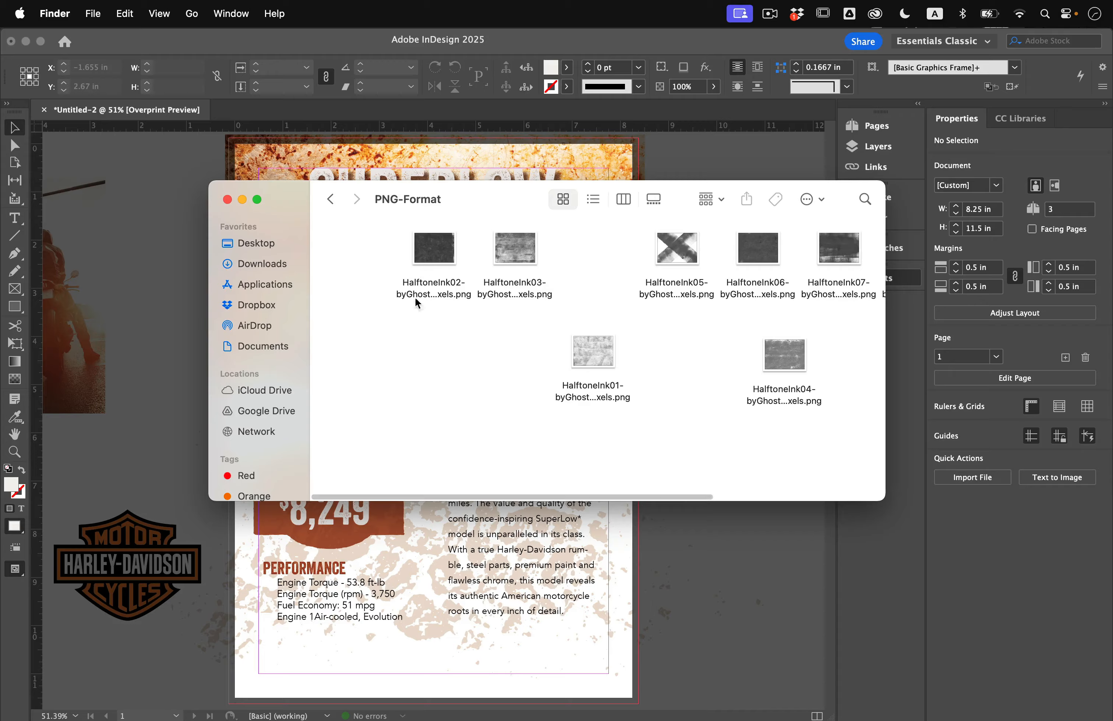
Preview the HalftoneInk10 and HalftoneInk01 images, and open HalftoneInk01-byGhostlyPixels.png in Photoshop
{"action": "left_click", "coordinate": [502, 242]}
{"action": "key", "text": "super+Right"}
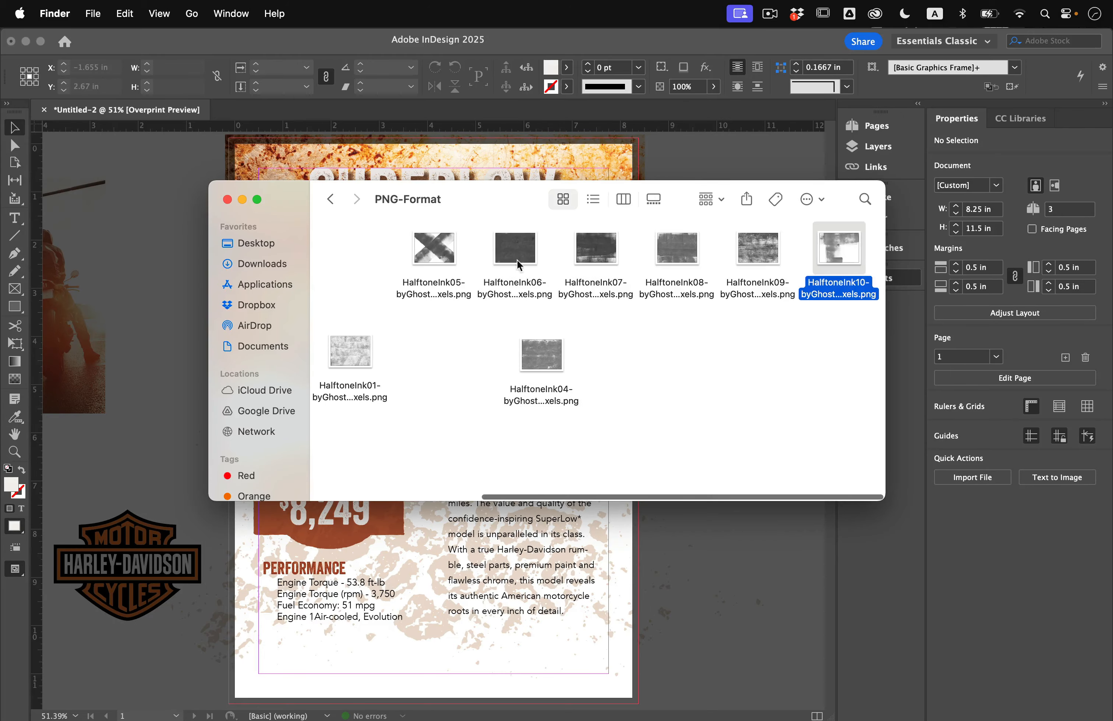
{"action": "key", "text": "space"}
{"action": "key", "text": "space"}
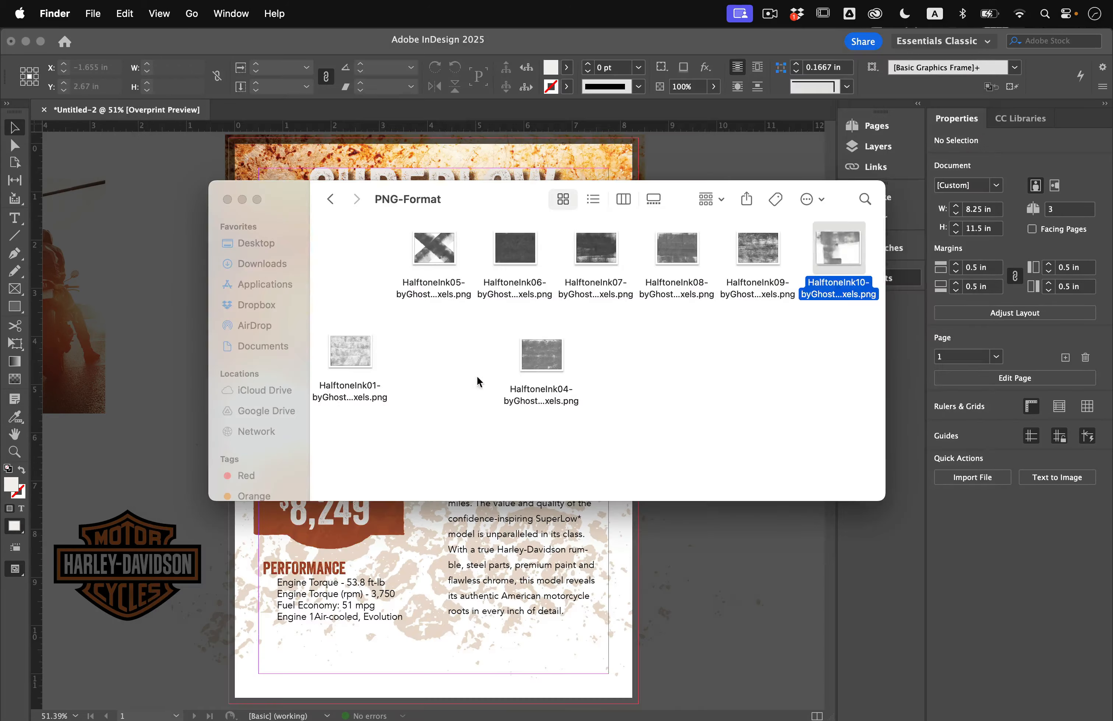
{"action": "left_click", "coordinate": [346, 352]}
{"action": "key", "text": "space"}
{"action": "key", "text": "space"}
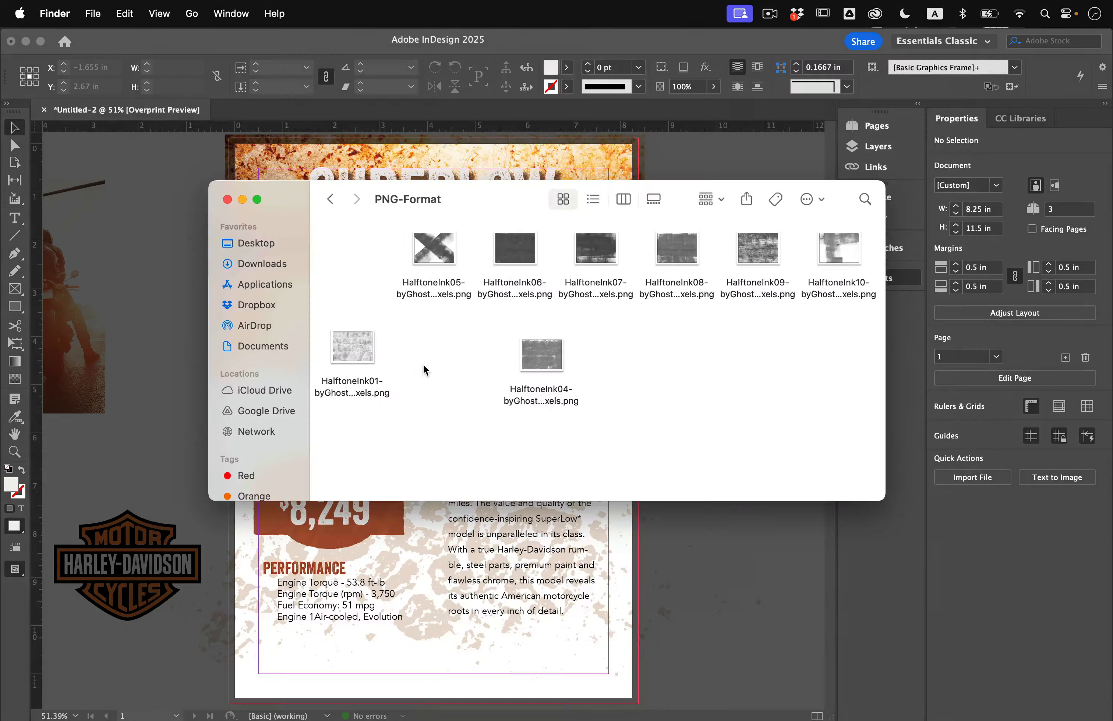
{"action": "left_click_drag", "start_coordinate": [355, 351], "coordinate": [434, 689]}
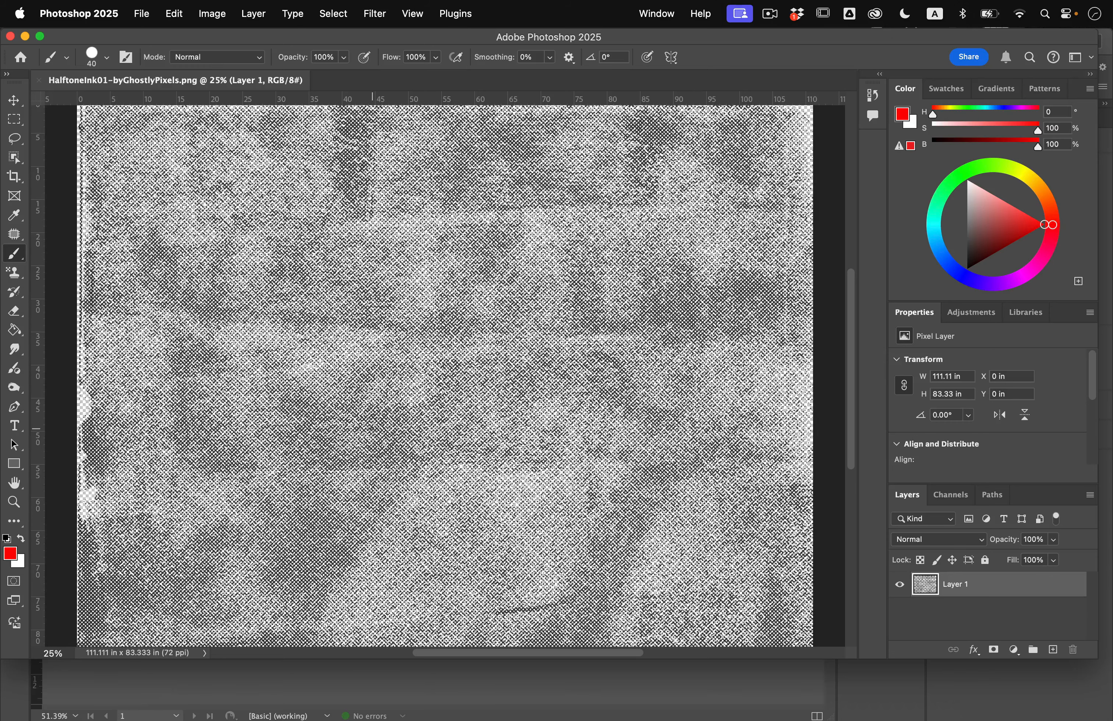
Convert the halftone image to Grayscale mode and discard its color information
{"action": "left_click", "coordinate": [213, 12]}
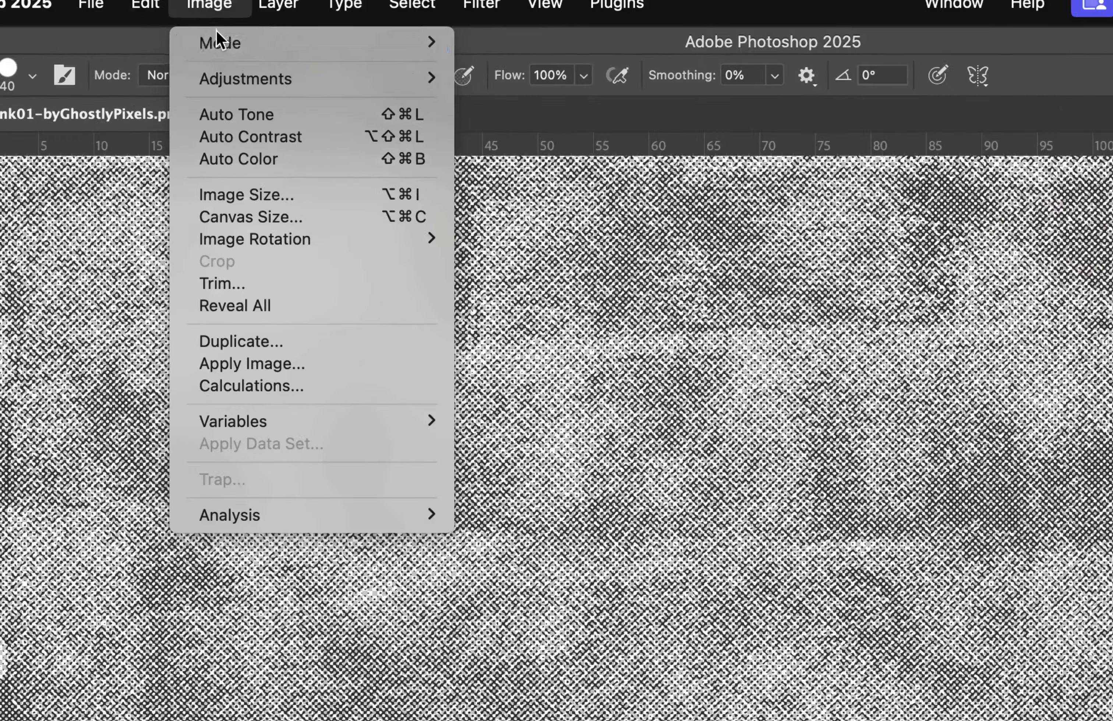
{"action": "mouse_move", "coordinate": [218, 38]}
{"action": "left_click", "coordinate": [523, 65]}
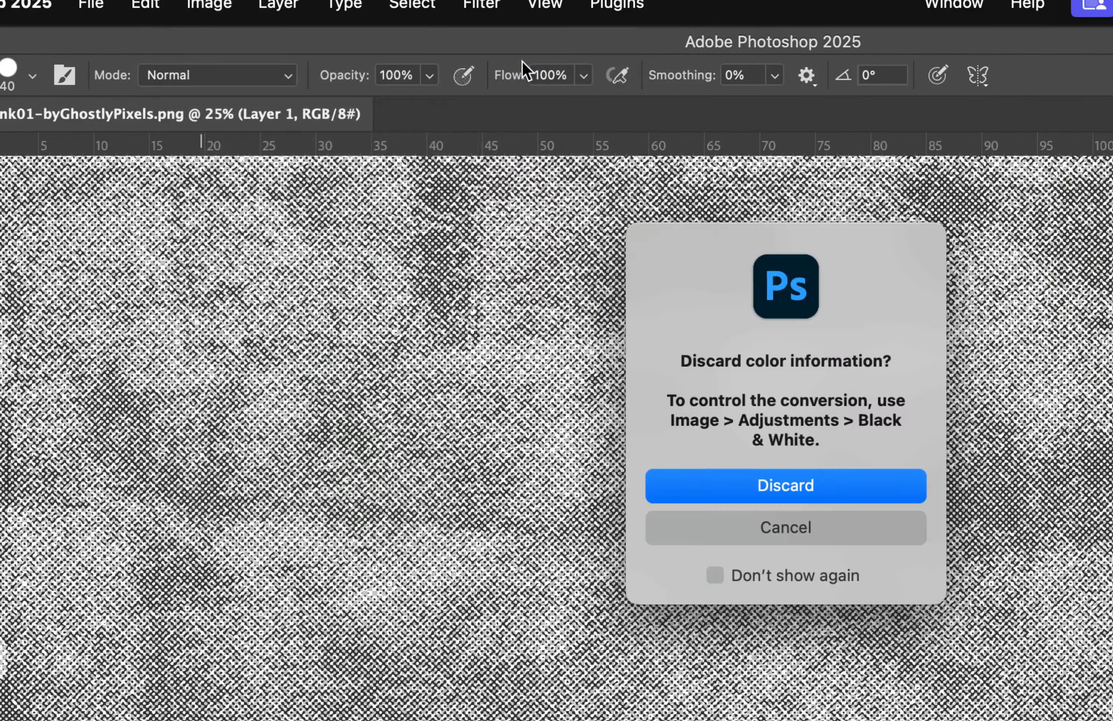
{"action": "left_click", "coordinate": [871, 486]}
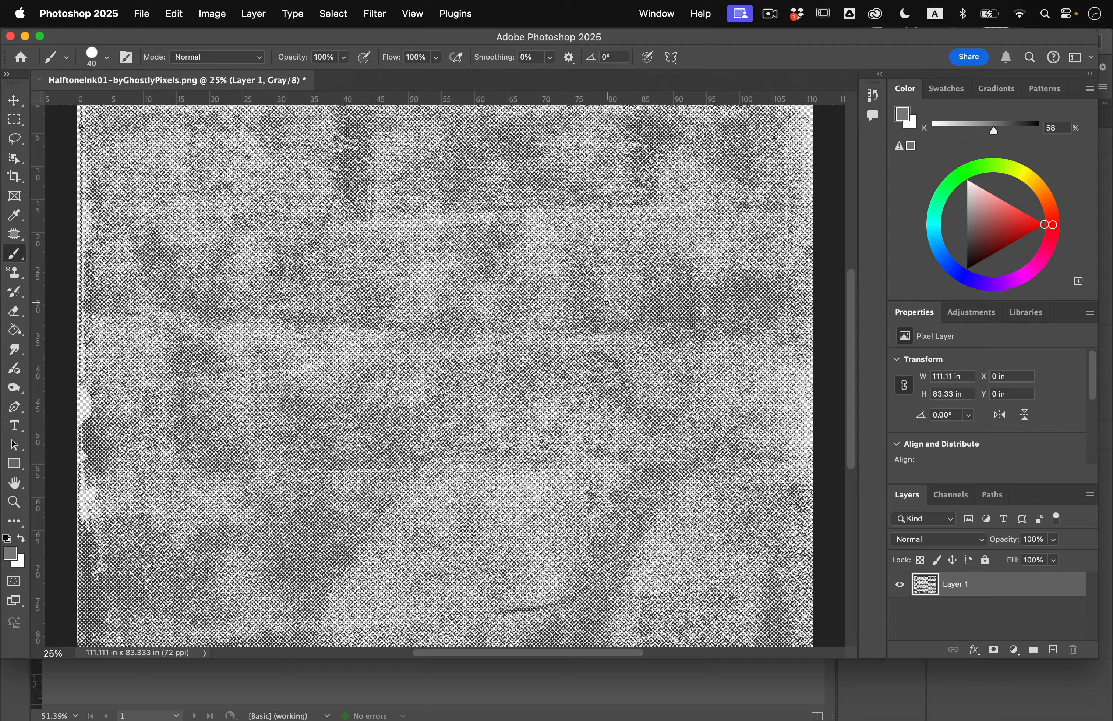
Save a copy of the grayscale image to the Desktop as an uncompressed TIFF with layers, and close the original PNG without saving
{"action": "left_click", "coordinate": [152, 11]}
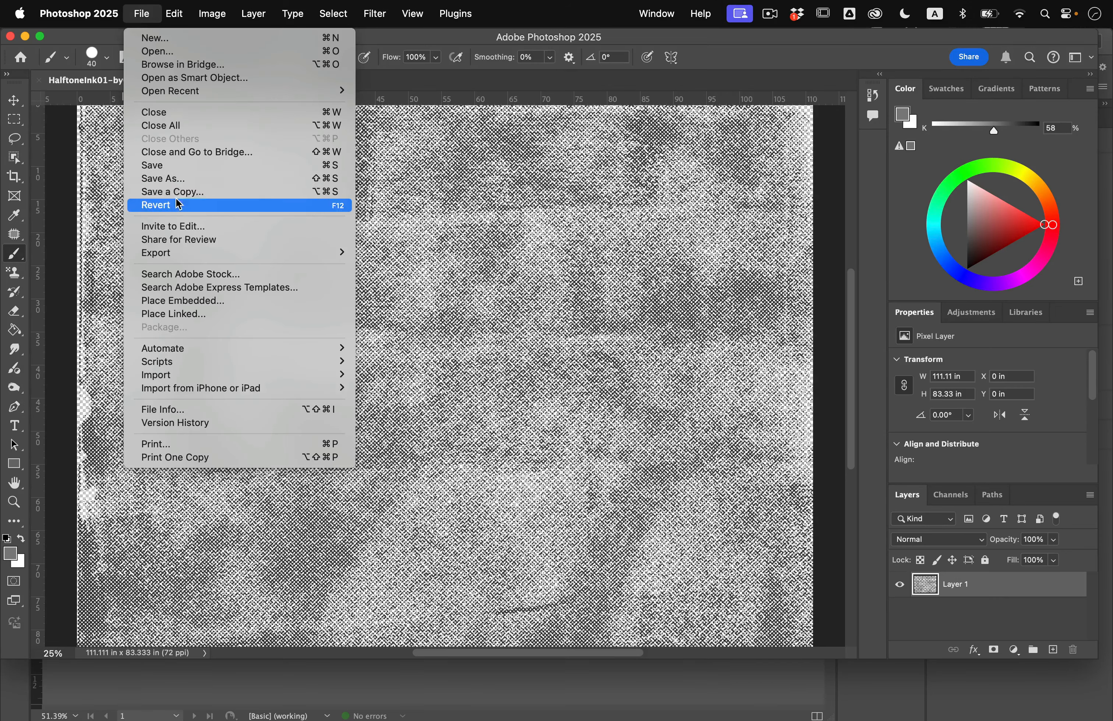
{"action": "left_click", "coordinate": [184, 190]}
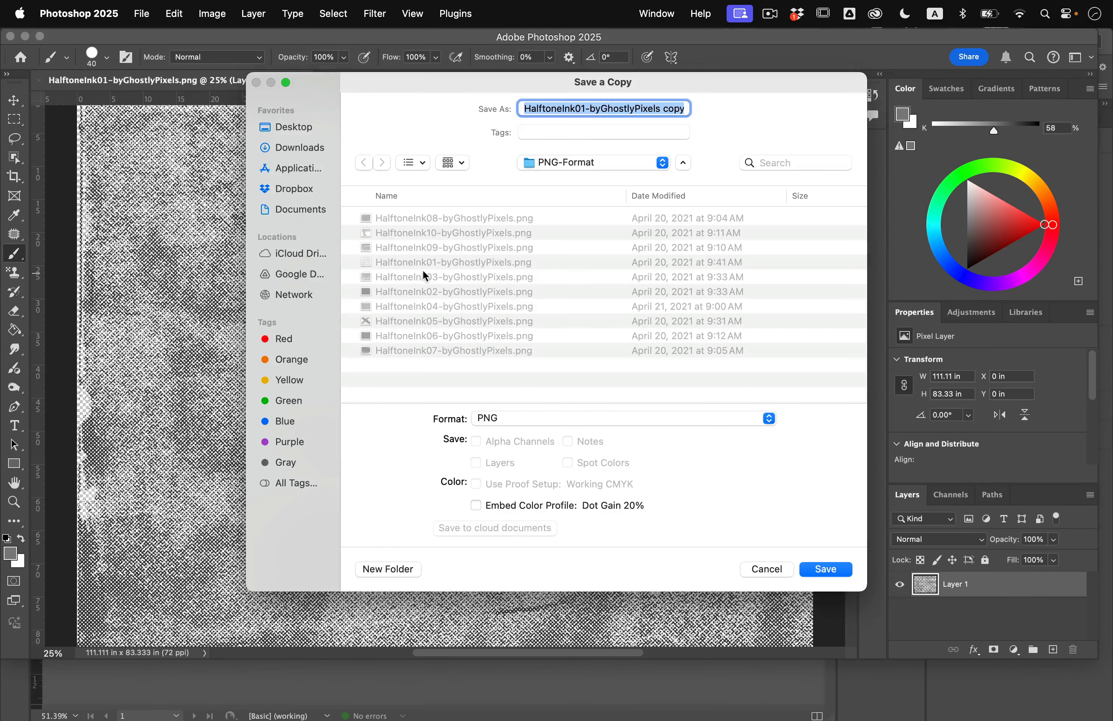
{"action": "left_click", "coordinate": [275, 123]}
{"action": "left_click", "coordinate": [580, 417]}
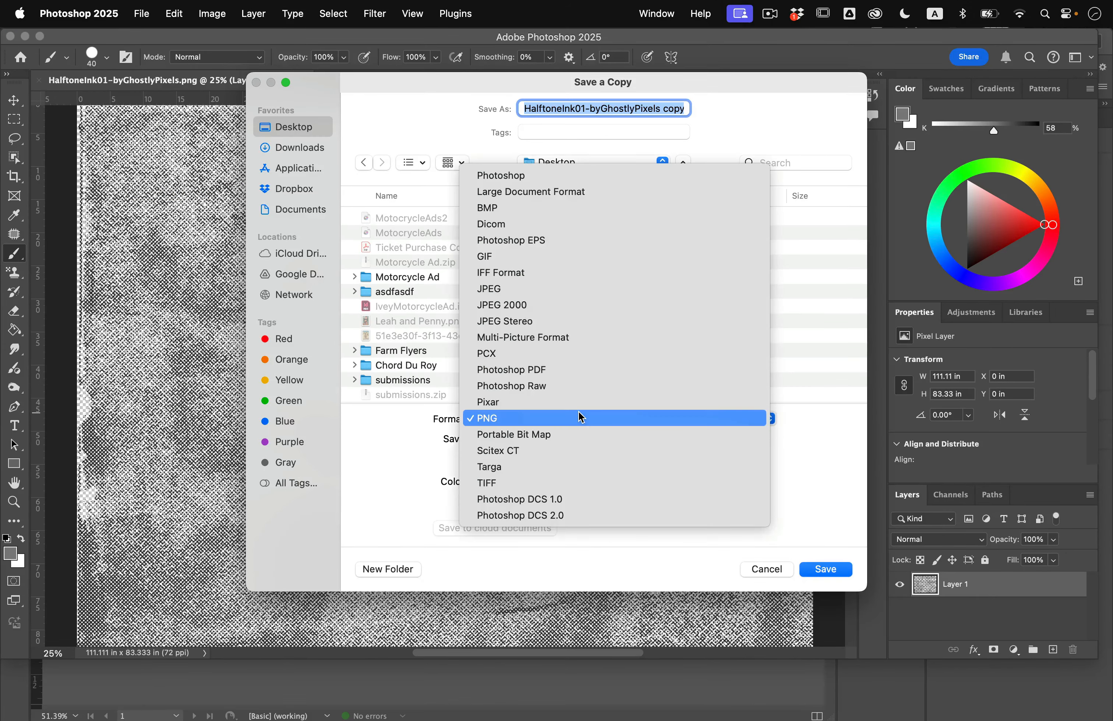
{"action": "left_click", "coordinate": [562, 483]}
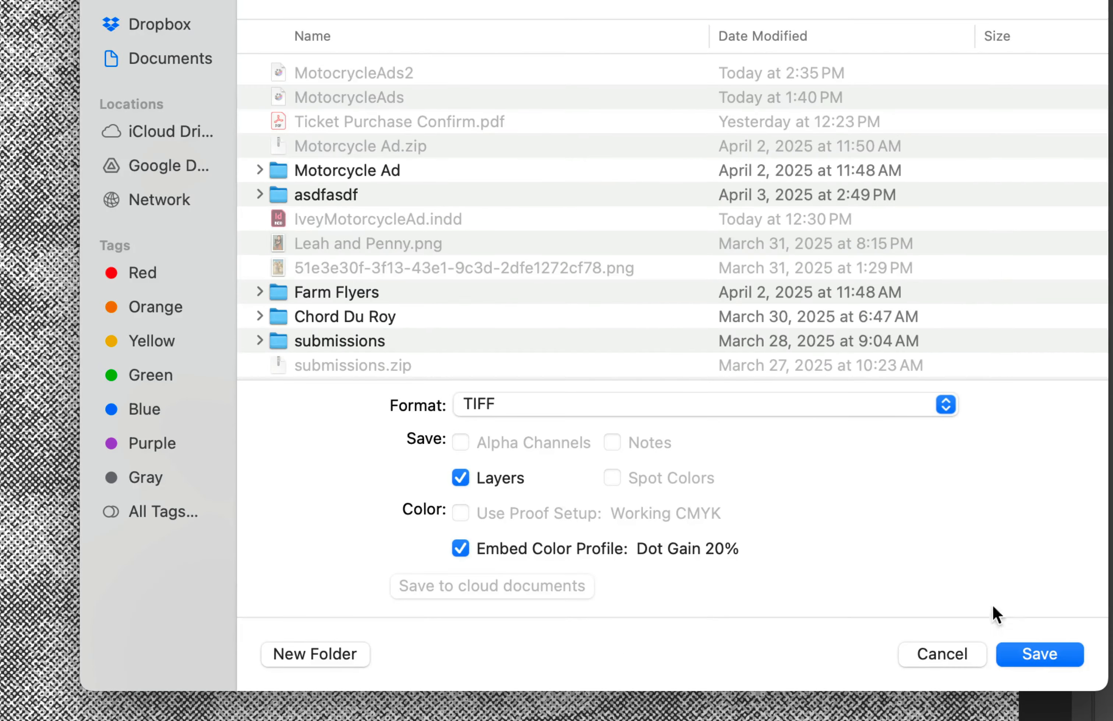
{"action": "left_click", "coordinate": [1039, 655]}
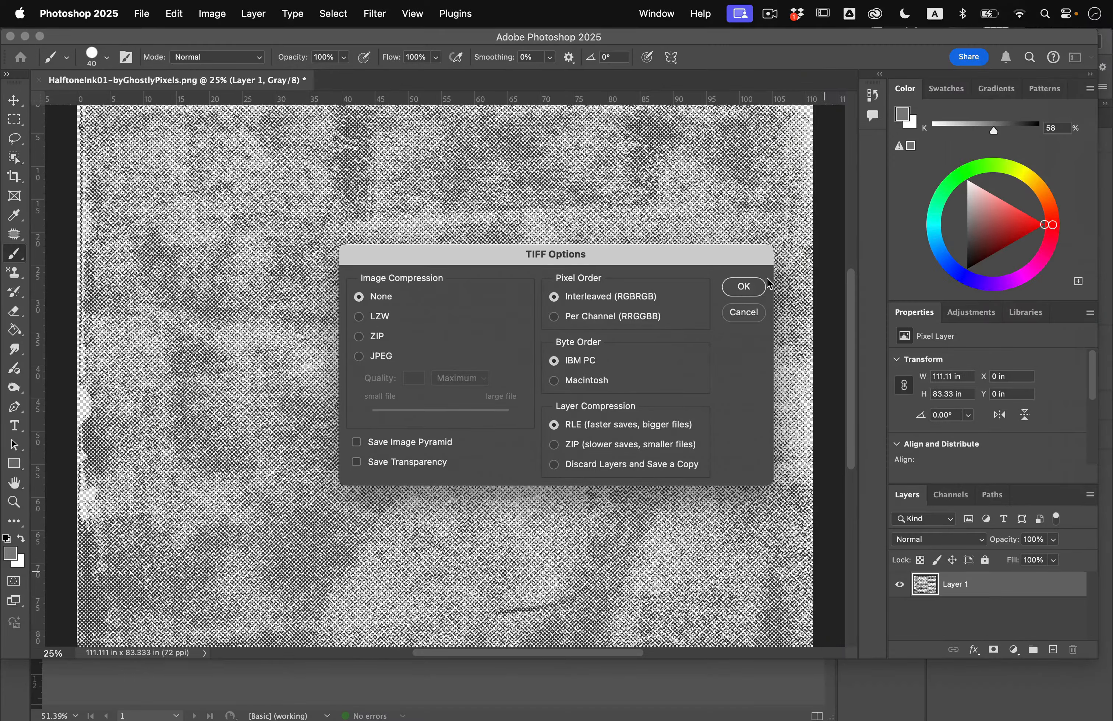
{"action": "left_click", "coordinate": [745, 287]}
{"action": "left_click", "coordinate": [501, 270]}
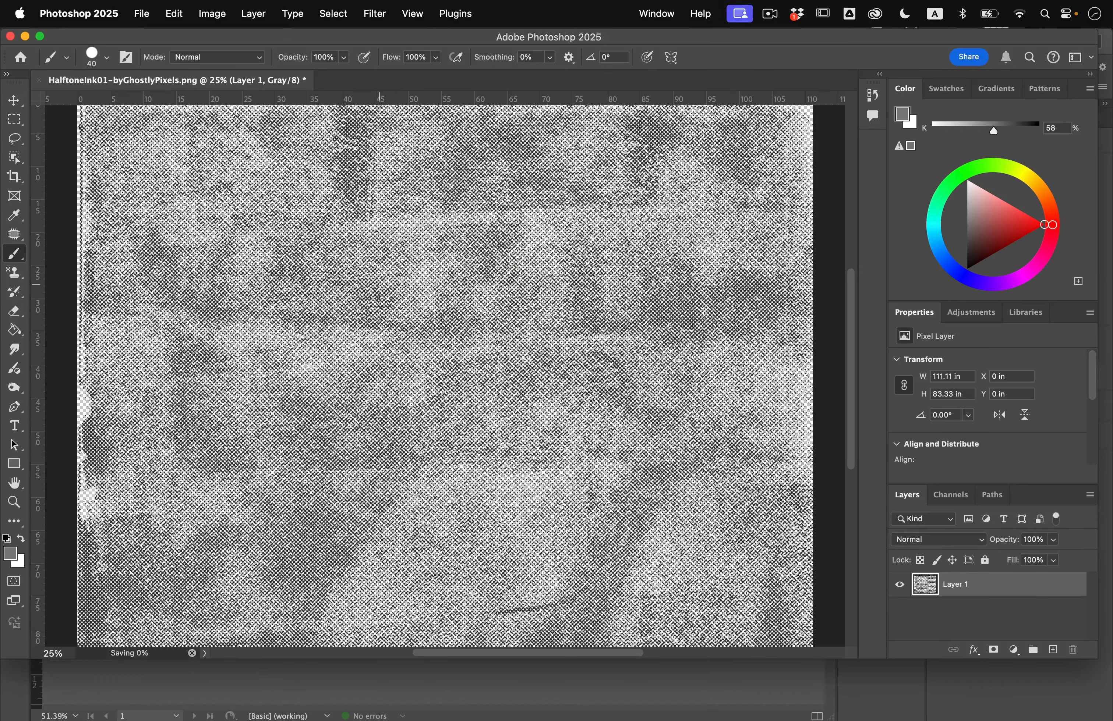
{"action": "key", "text": "super+w"}
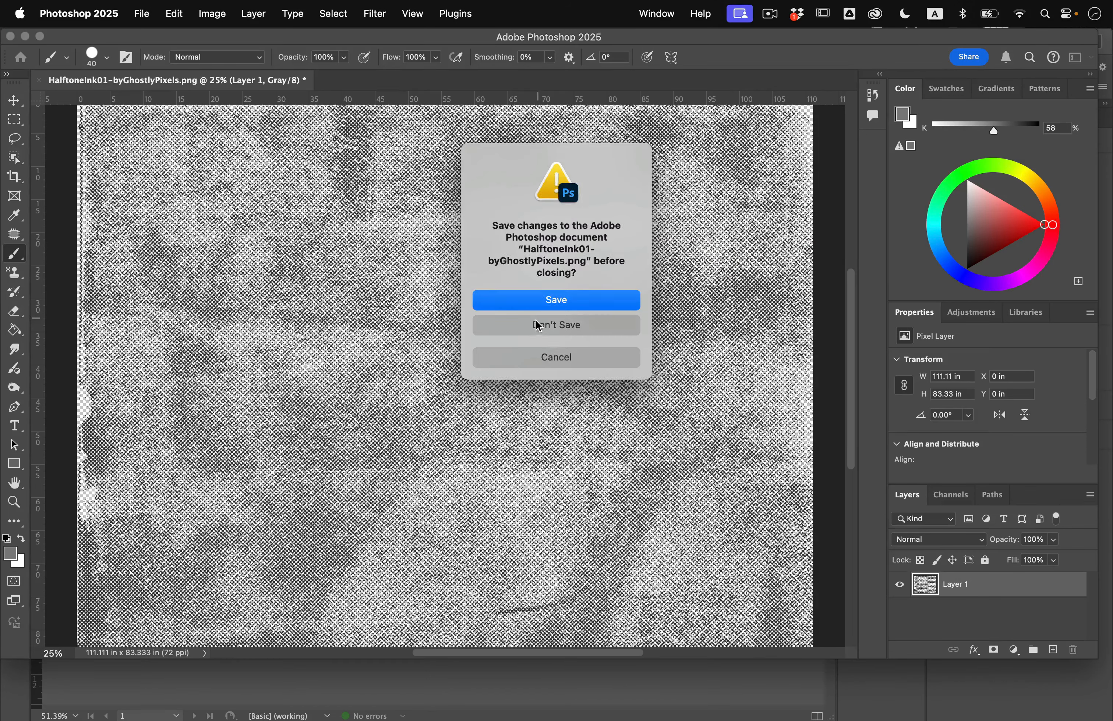
{"action": "left_click", "coordinate": [529, 328]}
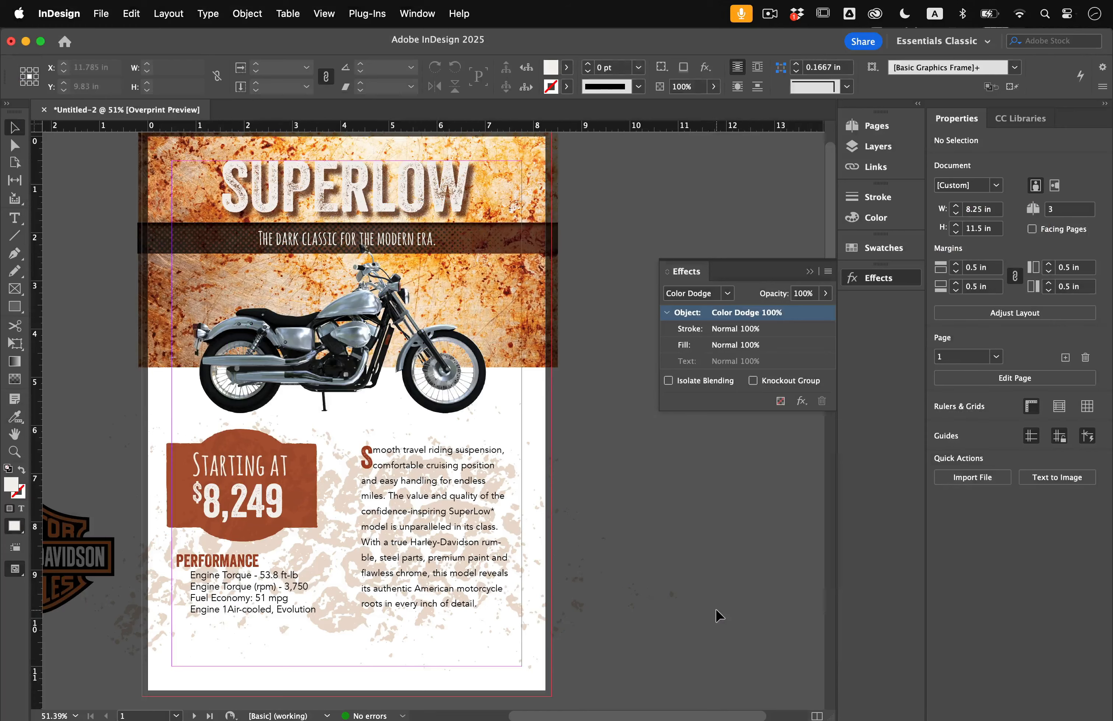
Switch to InDesign, place the grayscale HalftoneInk01 TIFF about 3.33 by 2.5 in, and move it directly below the price badge over the performance specs
{"action": "left_click", "coordinate": [100, 8]}
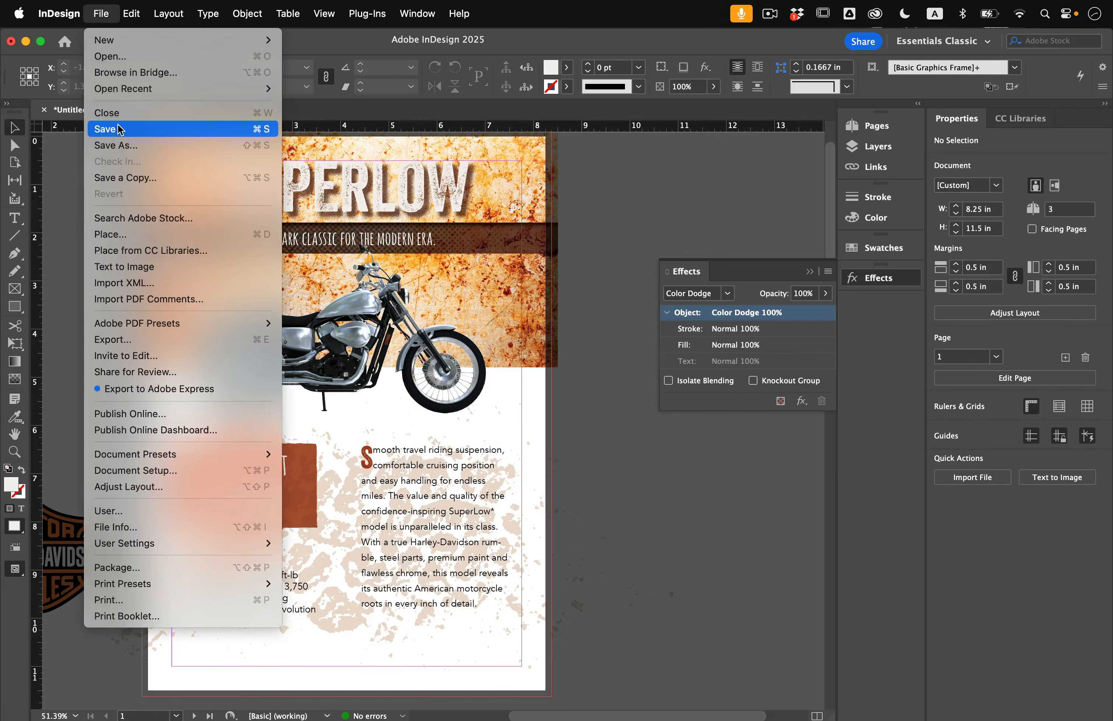
{"action": "left_click", "coordinate": [136, 234]}
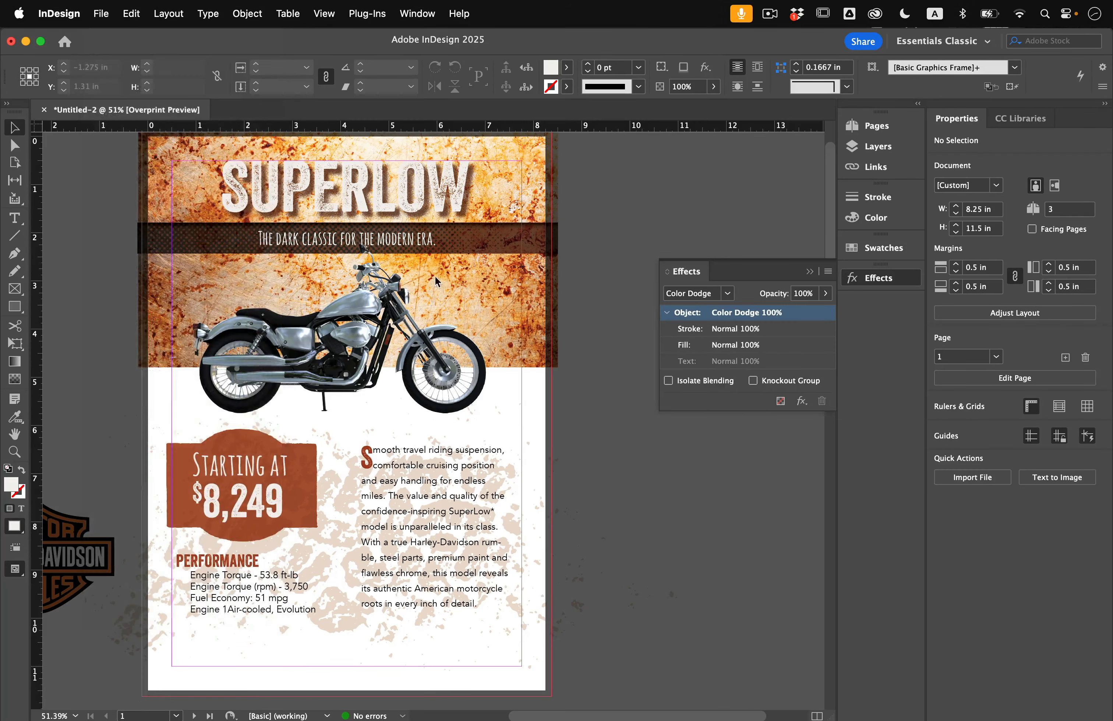
{"action": "double_click", "coordinate": [435, 215]}
{"action": "left_click_drag", "start_coordinate": [575, 421], "coordinate": [500, 594]}
{"action": "left_click", "coordinate": [13, 145]}
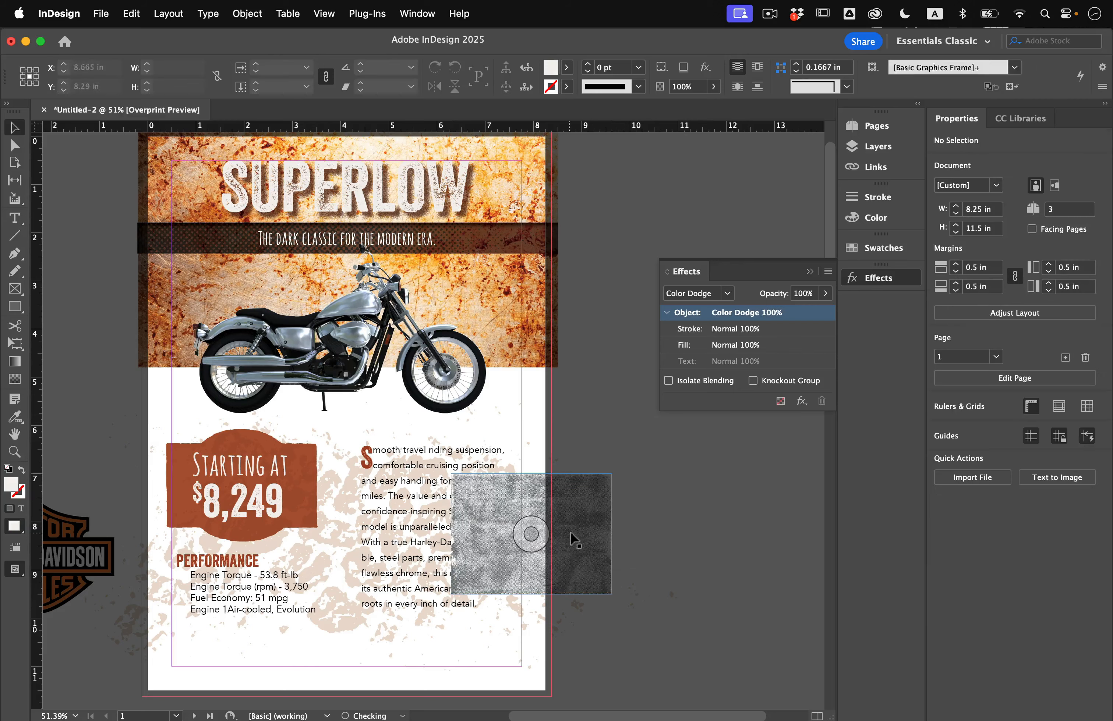
{"action": "mouse_move", "coordinate": [461, 528]}
{"action": "left_mouse_down"}
{"action": "mouse_move", "coordinate": [366, 622]}
{"action": "mouse_move", "coordinate": [262, 614]}
{"action": "mouse_move", "coordinate": [291, 613]}
{"action": "left_mouse_up"}
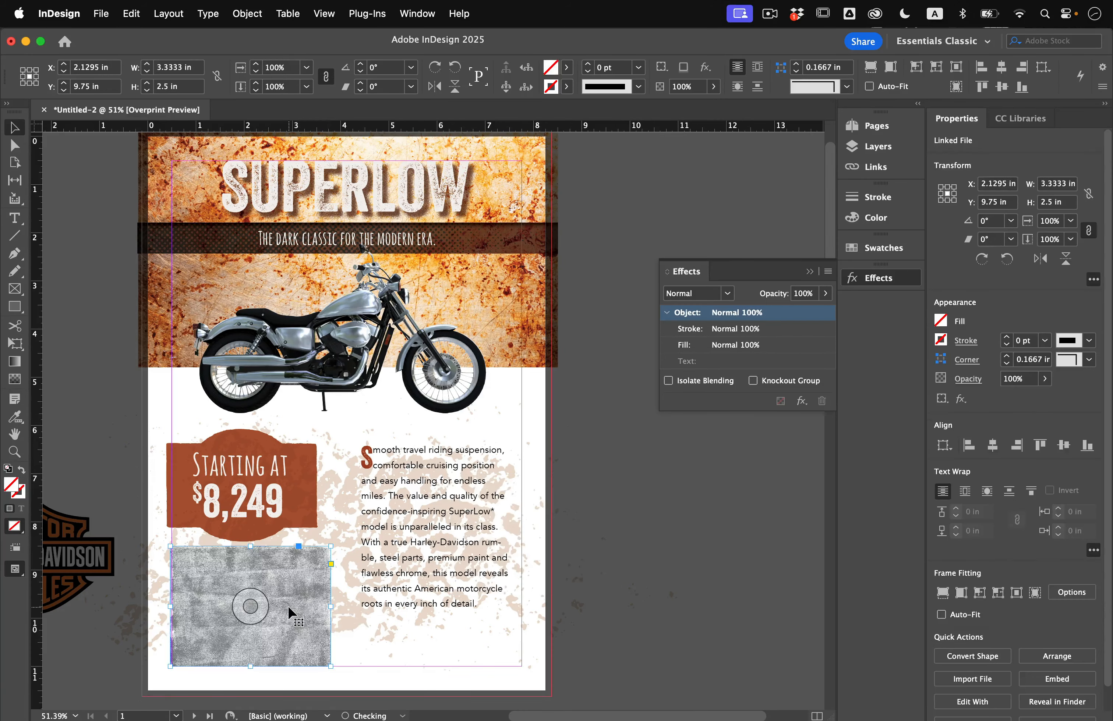
Extend the halftone frame's lower edge past the page bottom and bleed, to a frame height of about 3.29 in
{"action": "scroll", "coordinate": [290, 611], "scroll_direction": "up", "scroll_amount": 1}
{"action": "scroll", "coordinate": [289, 611], "scroll_direction": "up", "scroll_amount": 5}
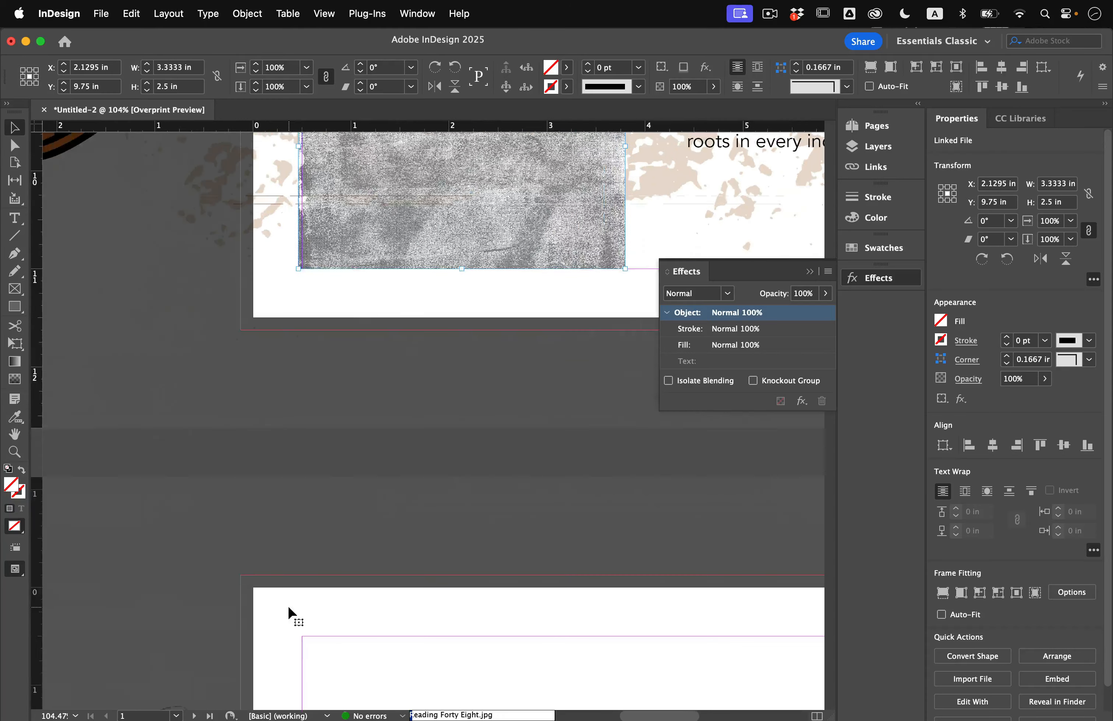
{"action": "scroll", "coordinate": [404, 695], "scroll_direction": "up", "scroll_amount": 2}
{"action": "scroll", "coordinate": [407, 695], "scroll_direction": "down", "scroll_amount": 5}
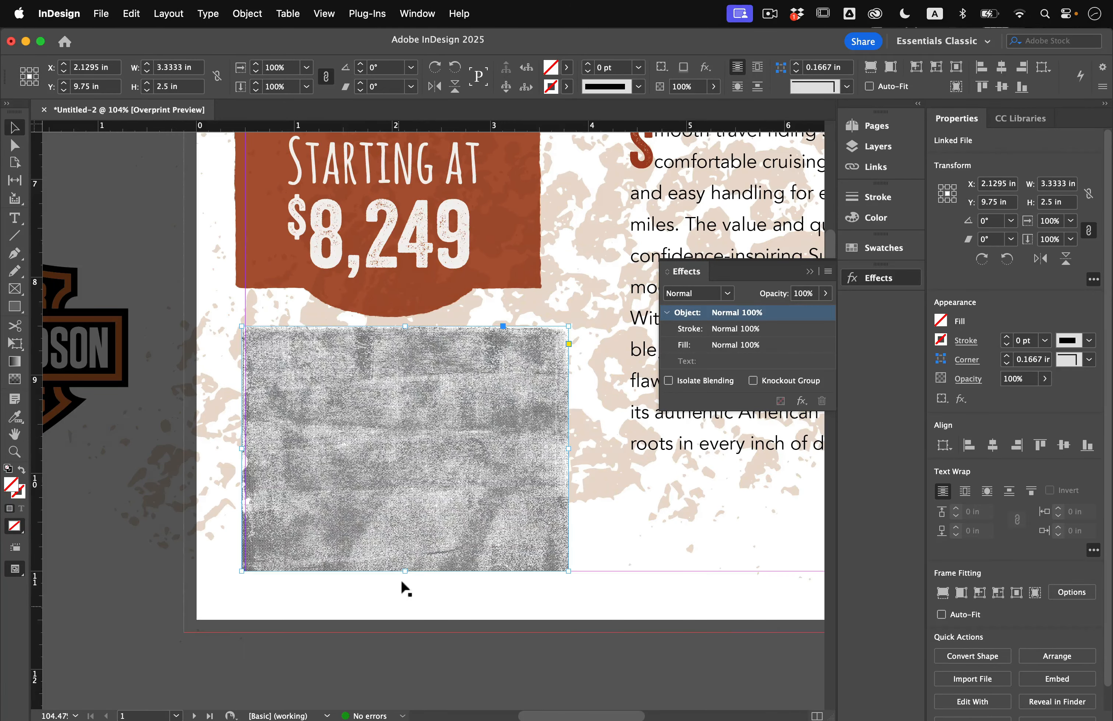
{"action": "left_click_drag", "start_coordinate": [405, 571], "coordinate": [405, 649]}
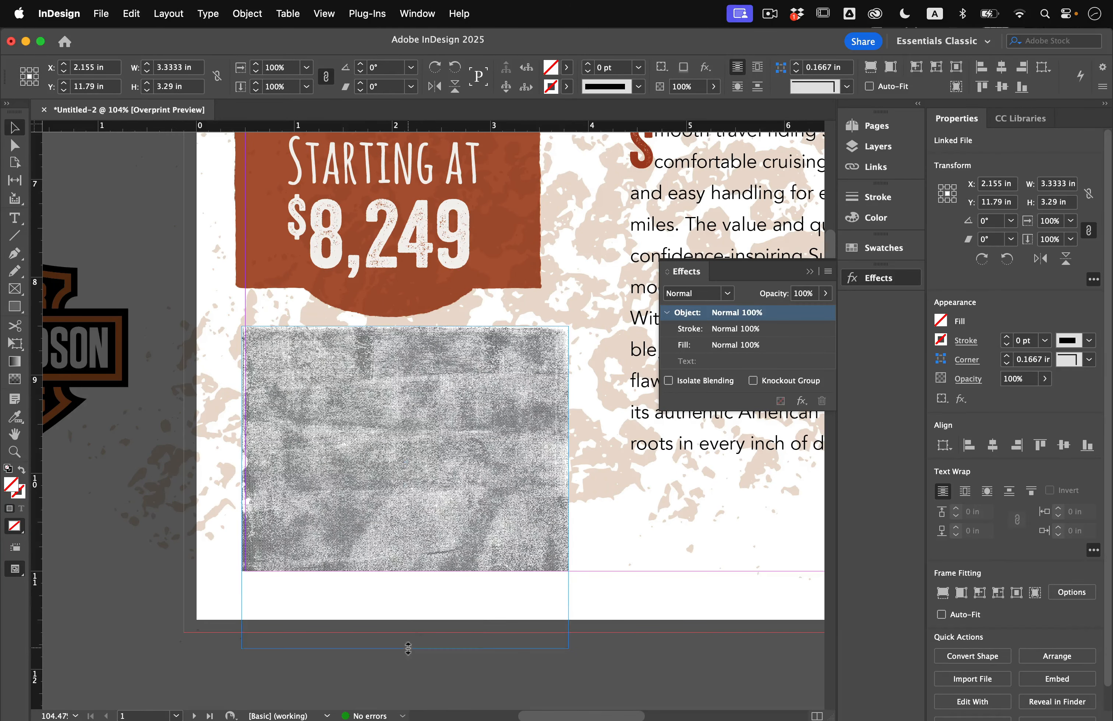
Enlarge the halftone image inside its frame, proportionally from its center, to about 8.39 by 6.29 in
{"action": "left_click", "coordinate": [404, 486]}
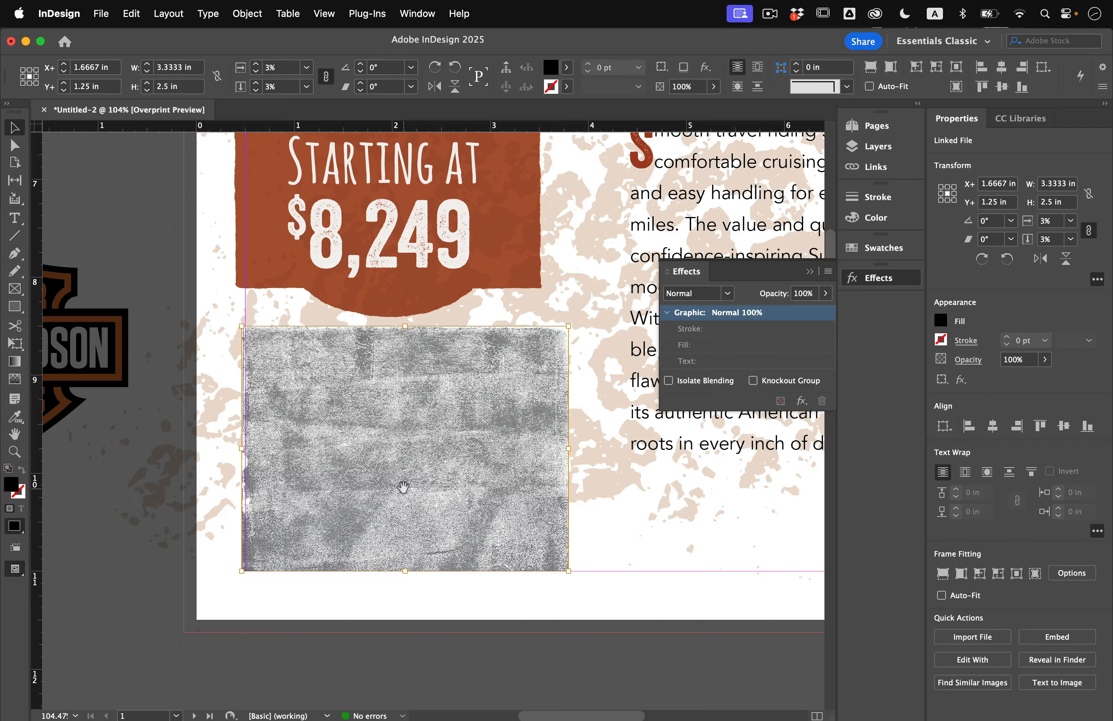
{"action": "key", "text": "alt+super+period"}
{"action": "key", "text": "alt+super+period"}
{"action": "key", "text": "alt+super+period"}
{"action": "key", "text": "alt+super+period"}
{"action": "key", "text": "alt+super+period"}
{"action": "key", "text": "alt+super+period"}
{"action": "key", "text": "alt+super+period"}
{"action": "key", "text": "alt+super+period"}
{"action": "key", "text": "alt+super+period"}
{"action": "key", "text": "alt+super+period"}
{"action": "key", "text": "alt+super+period"}
{"action": "key", "text": "alt+super+period"}
{"action": "key", "text": "alt+super+period"}
{"action": "key", "text": "alt+super+period"}
{"action": "key", "text": "alt+super+period"}
{"action": "key", "text": "alt+super+period"}
{"action": "key", "text": "alt+super+period"}
{"action": "key", "text": "alt+super+period"}
{"action": "key", "text": "alt+super+period"}
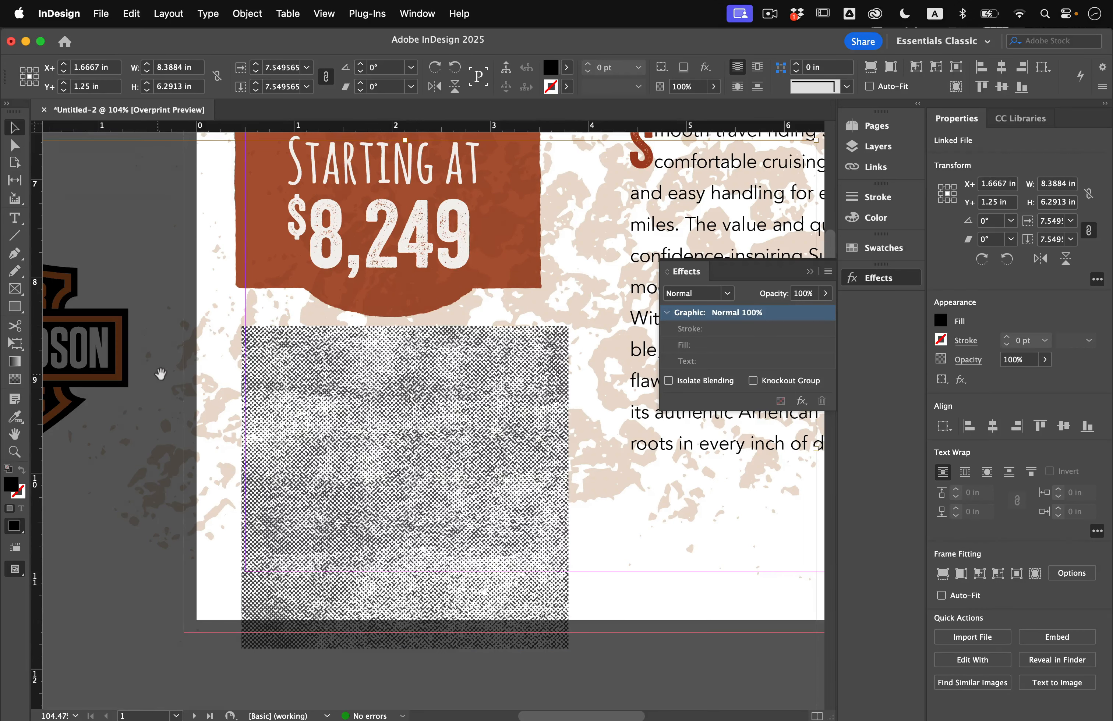
Resize the halftone frame to about 2.81 by 3.92 in, tucked up under the price badge and behind the performance specs
{"action": "left_click", "coordinate": [158, 374]}
{"action": "left_click", "coordinate": [518, 378]}
{"action": "left_click_drag", "start_coordinate": [570, 325], "coordinate": [529, 276]}
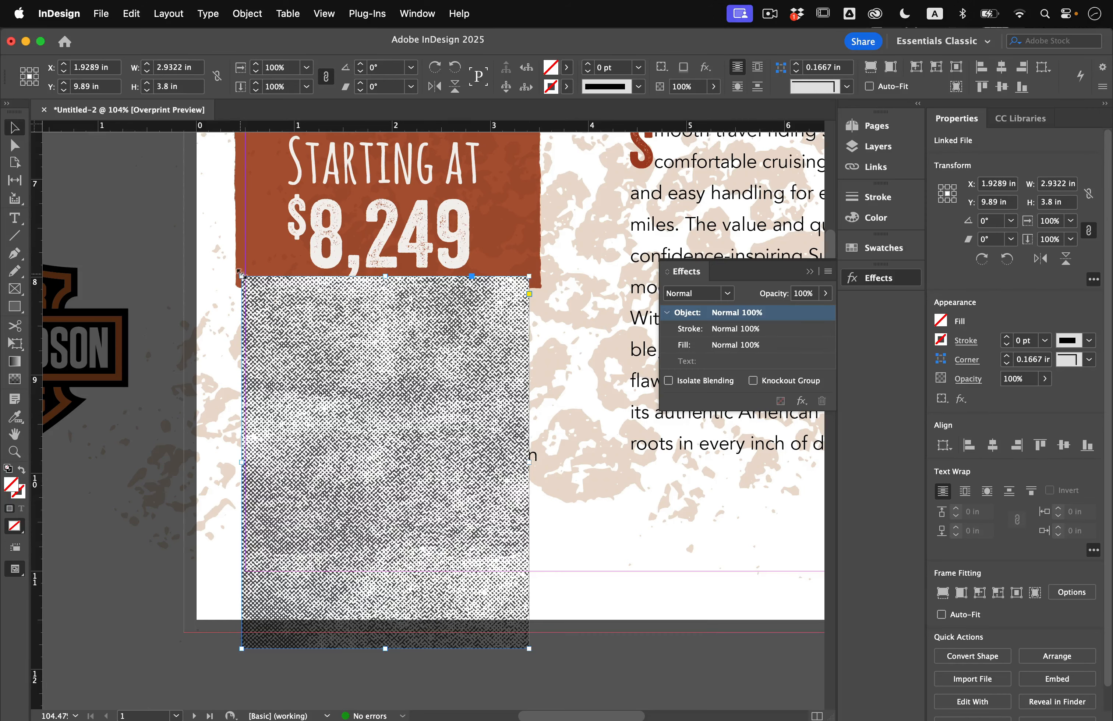
{"action": "left_click_drag", "start_coordinate": [239, 273], "coordinate": [254, 265]}
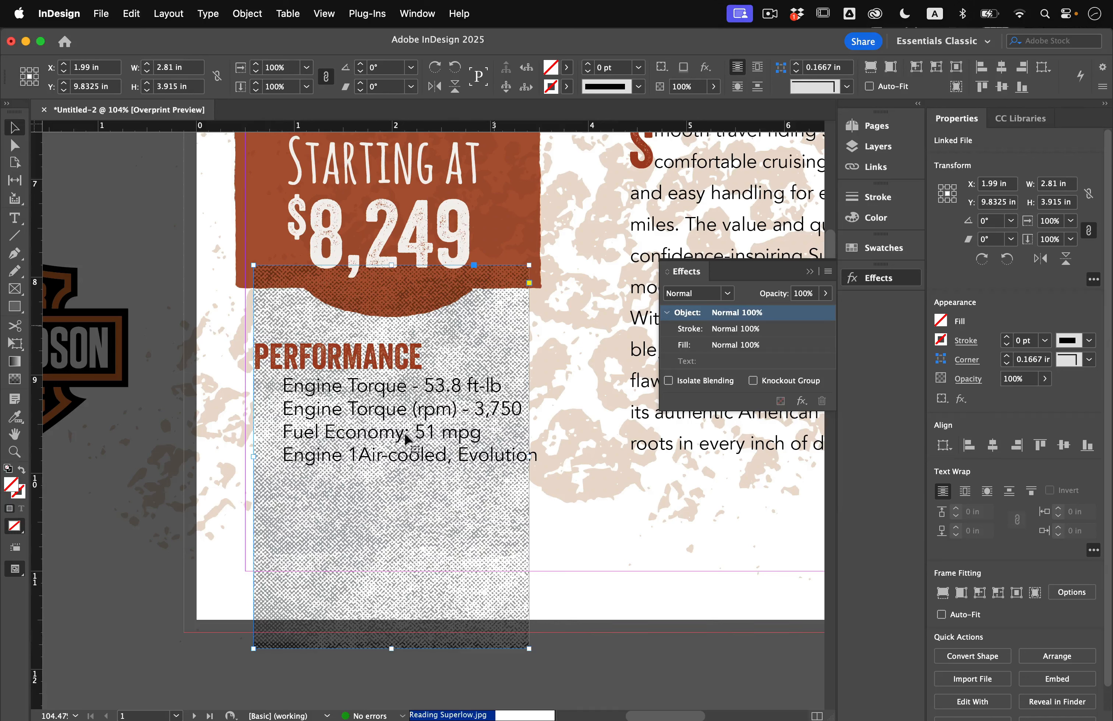
Recolor the halftone image itself, trying several swatches and settling on the taupe C=37 M=40 Y=50 K=4
{"action": "double_click", "coordinate": [326, 627]}
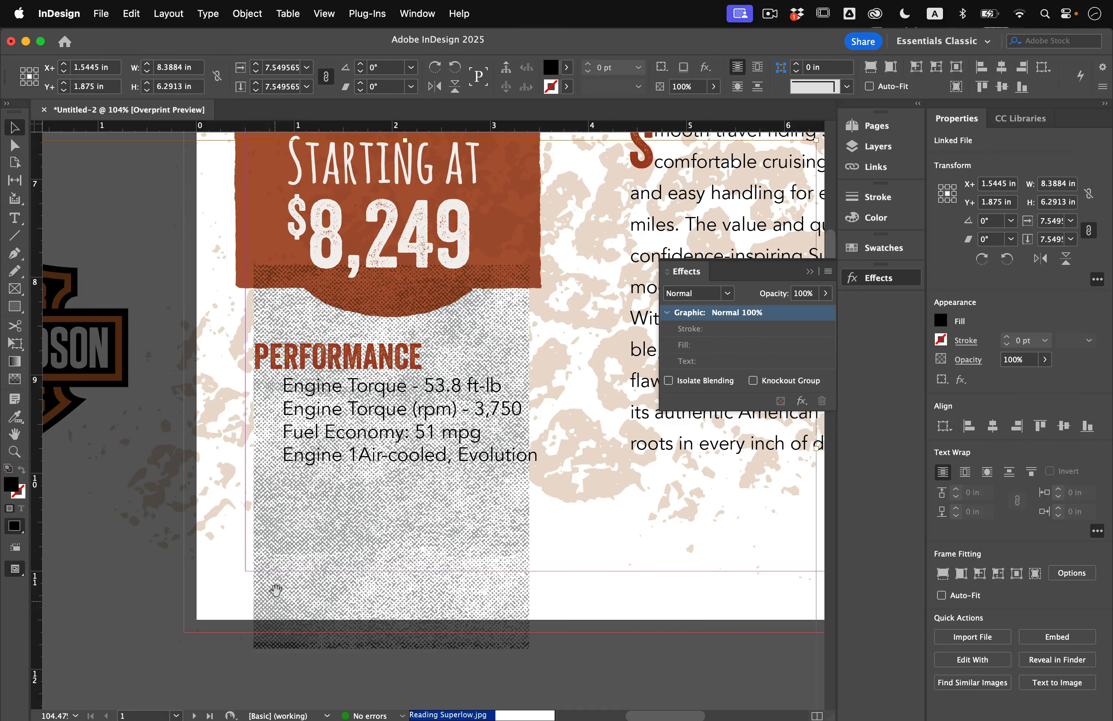
{"action": "left_click", "coordinate": [567, 68]}
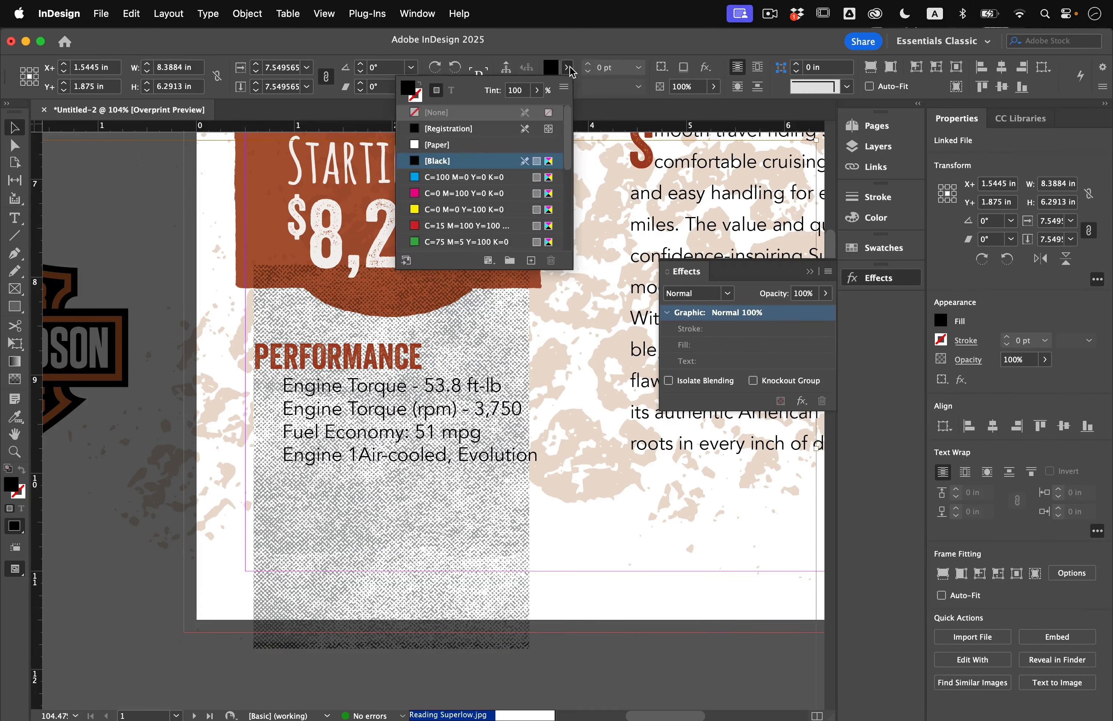
{"action": "scroll", "coordinate": [457, 179], "scroll_direction": "down", "scroll_amount": 5}
{"action": "left_click", "coordinate": [449, 164]}
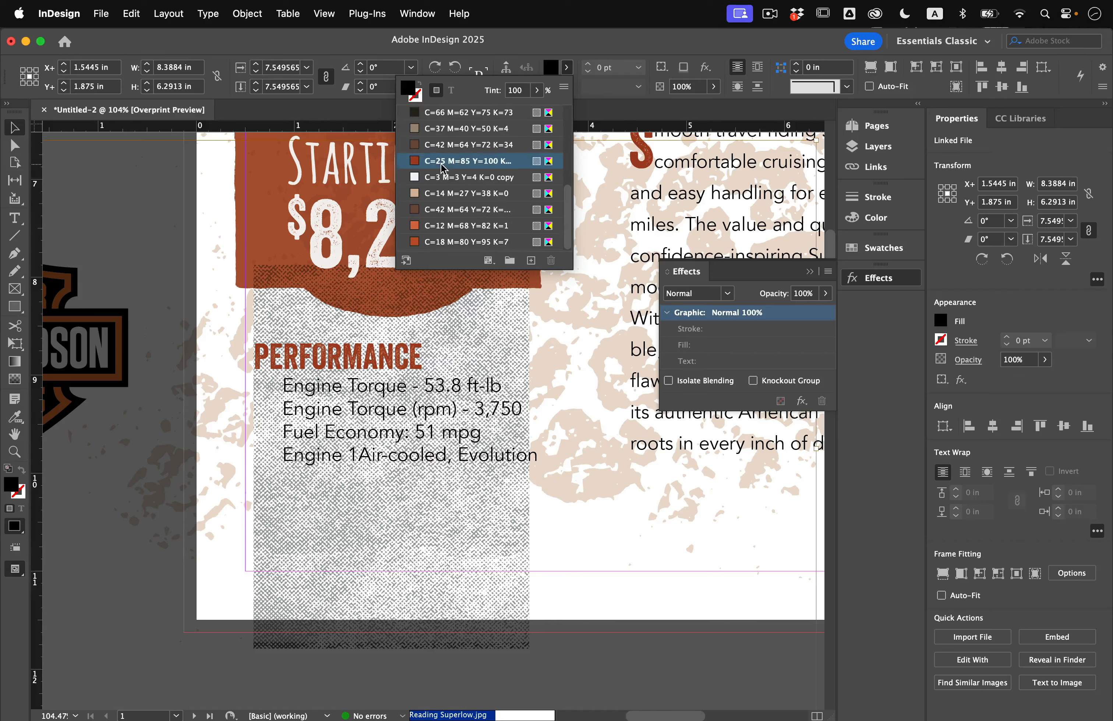
{"action": "scroll", "coordinate": [443, 169], "scroll_direction": "up", "scroll_amount": 3}
{"action": "left_click", "coordinate": [449, 200]}
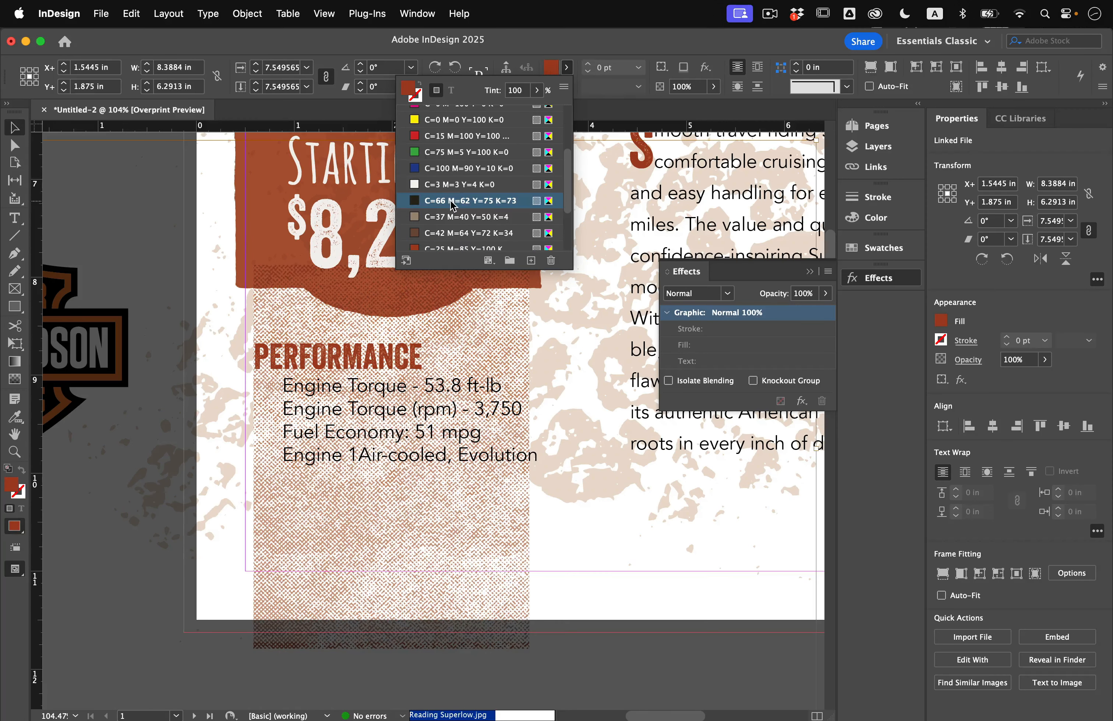
{"action": "left_click", "coordinate": [448, 184]}
{"action": "left_click", "coordinate": [450, 217]}
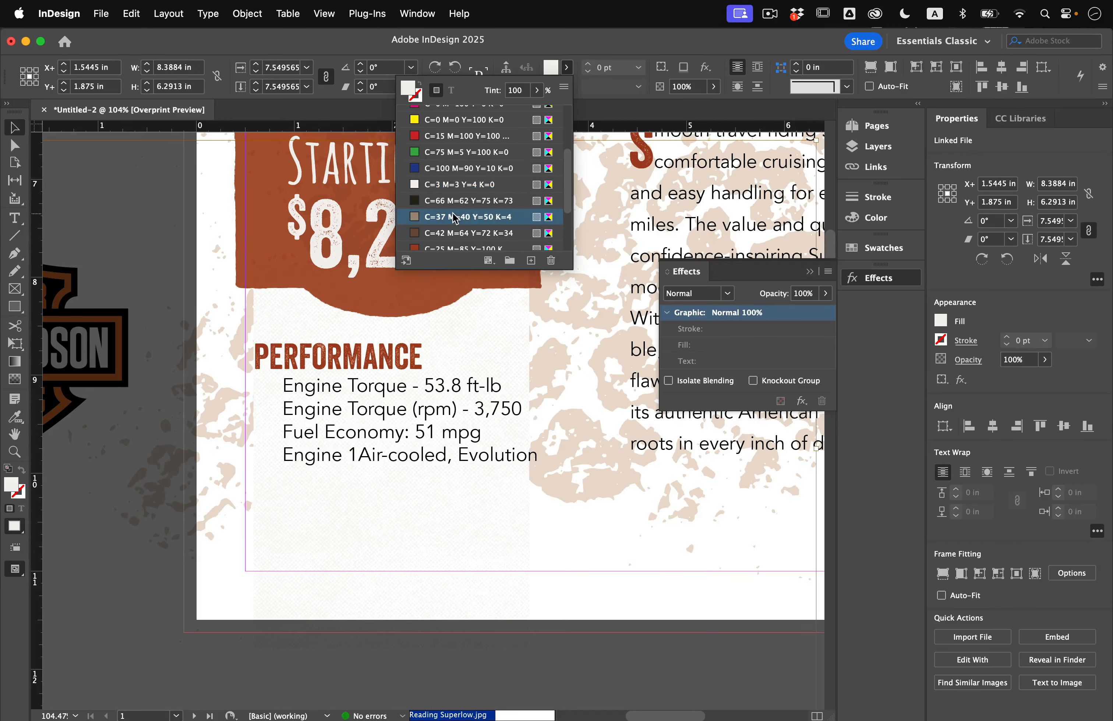
{"action": "left_click", "coordinate": [450, 233]}
{"action": "left_click", "coordinate": [450, 217]}
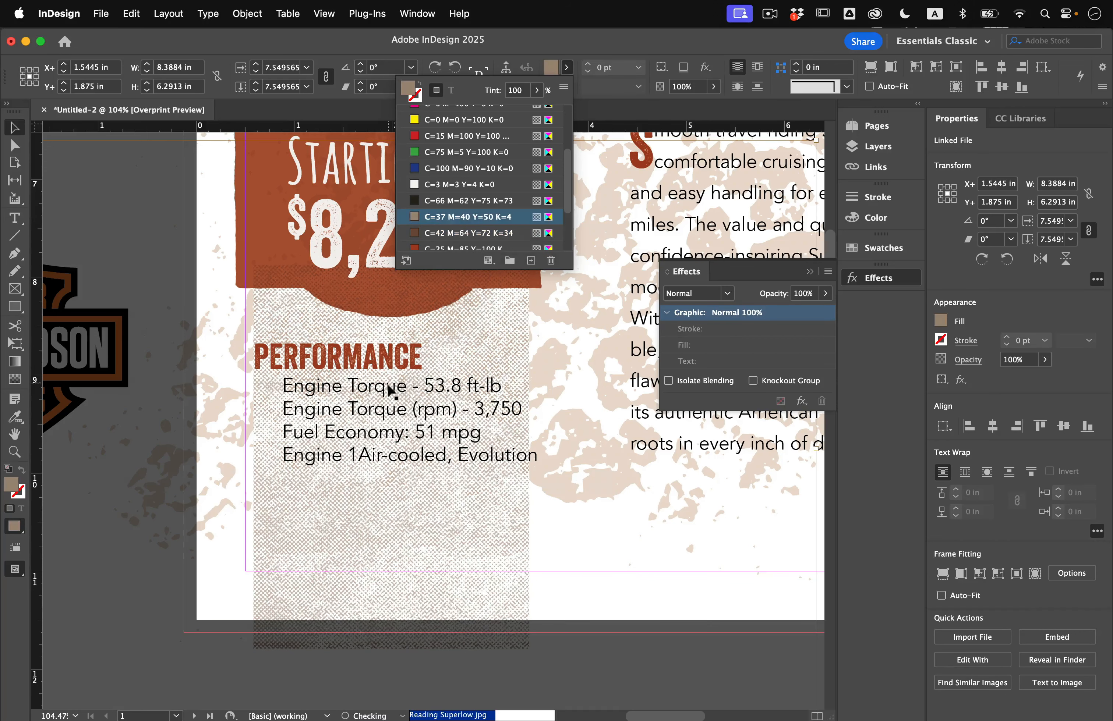
{"action": "left_click", "coordinate": [17, 130]}
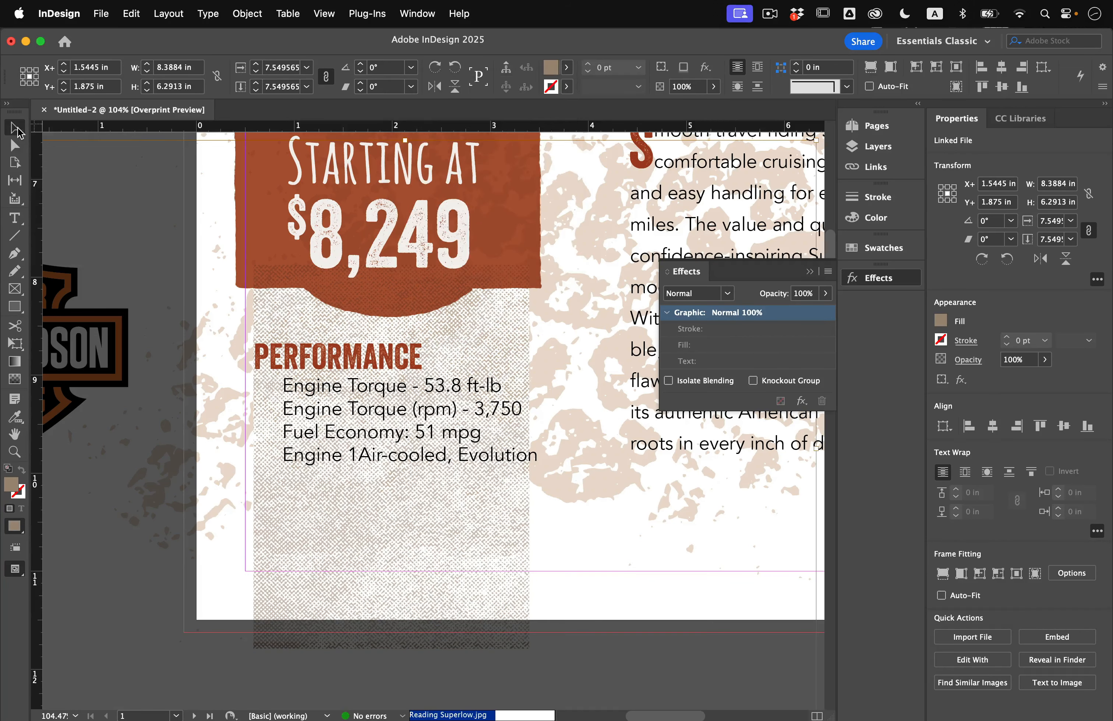
Scale the performance specs text frame down to the halftone panel's width and set its four spec lines in a heavier font style
{"action": "left_click", "coordinate": [372, 383]}
{"action": "left_click_drag", "start_coordinate": [557, 484], "coordinate": [528, 466]}
{"action": "double_click", "coordinate": [398, 421]}
{"action": "left_click_drag", "start_coordinate": [286, 380], "coordinate": [511, 443]}
{"action": "left_click", "coordinate": [985, 425]}
{"action": "left_click", "coordinate": [943, 590]}
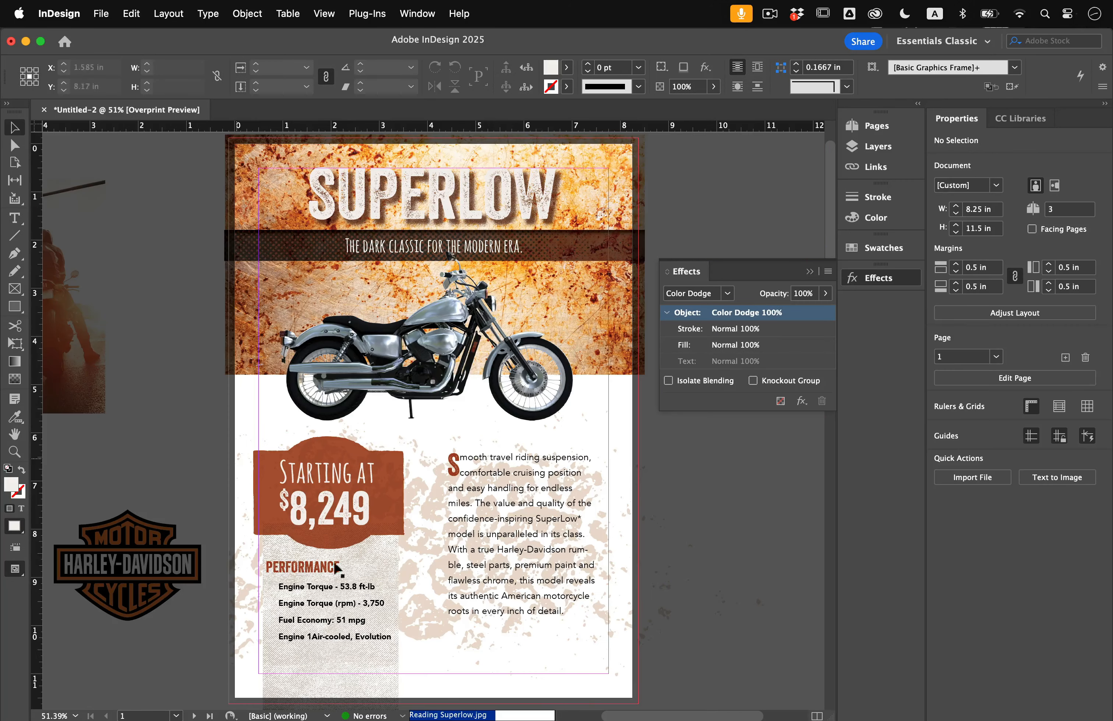
Move the price badge, halftone panel, performance specs and tire-track texture up together, to a Y position of 8.1314 in
{"action": "left_click", "coordinate": [260, 477]}
{"action": "left_click_drag", "start_coordinate": [204, 470], "coordinate": [252, 592]}
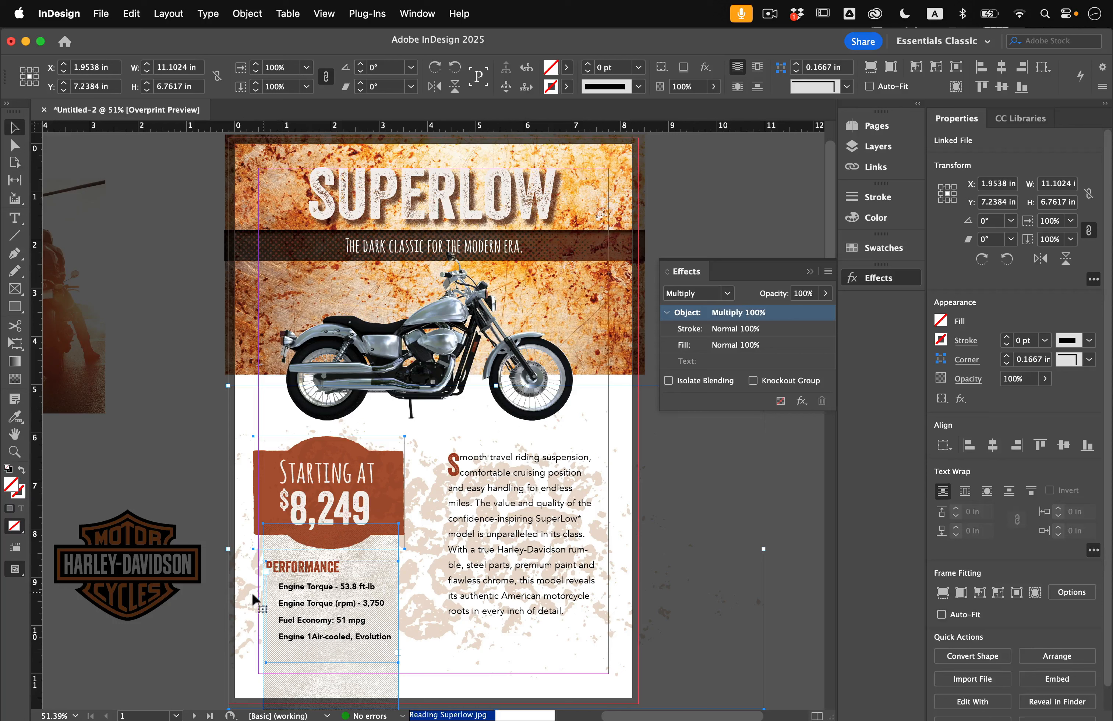
{"action": "key", "text": "shift+Up"}
{"action": "key", "text": "shift+Up"}
{"action": "key", "text": "shift+Up"}
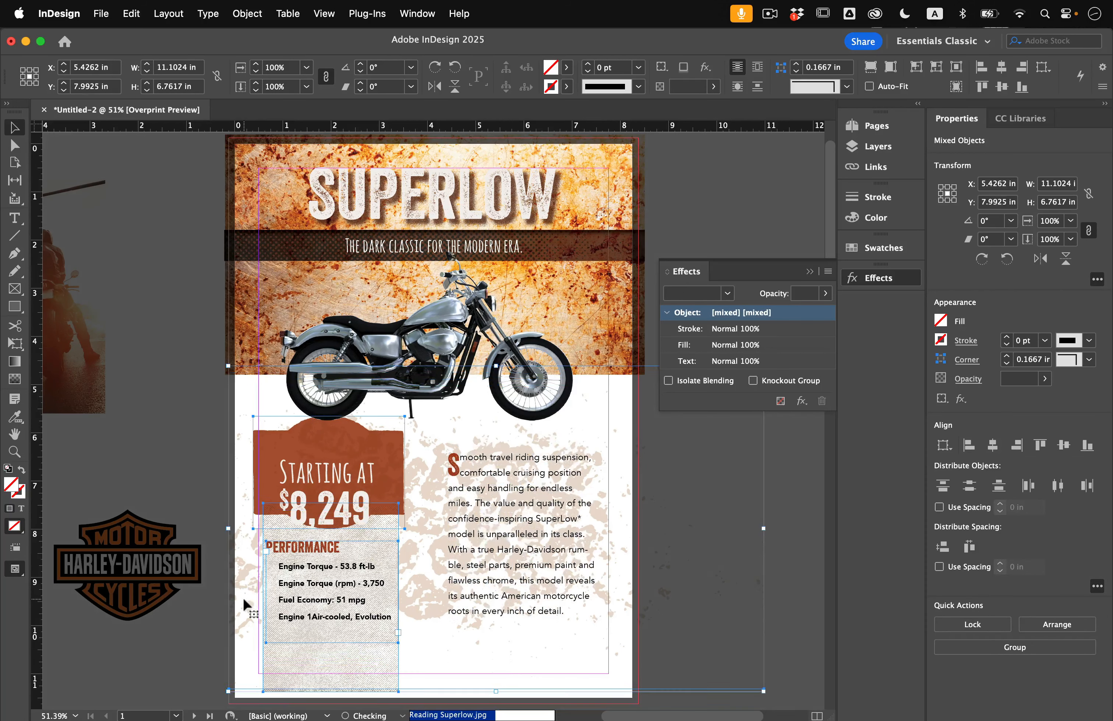
{"action": "key", "text": "shift+Down"}
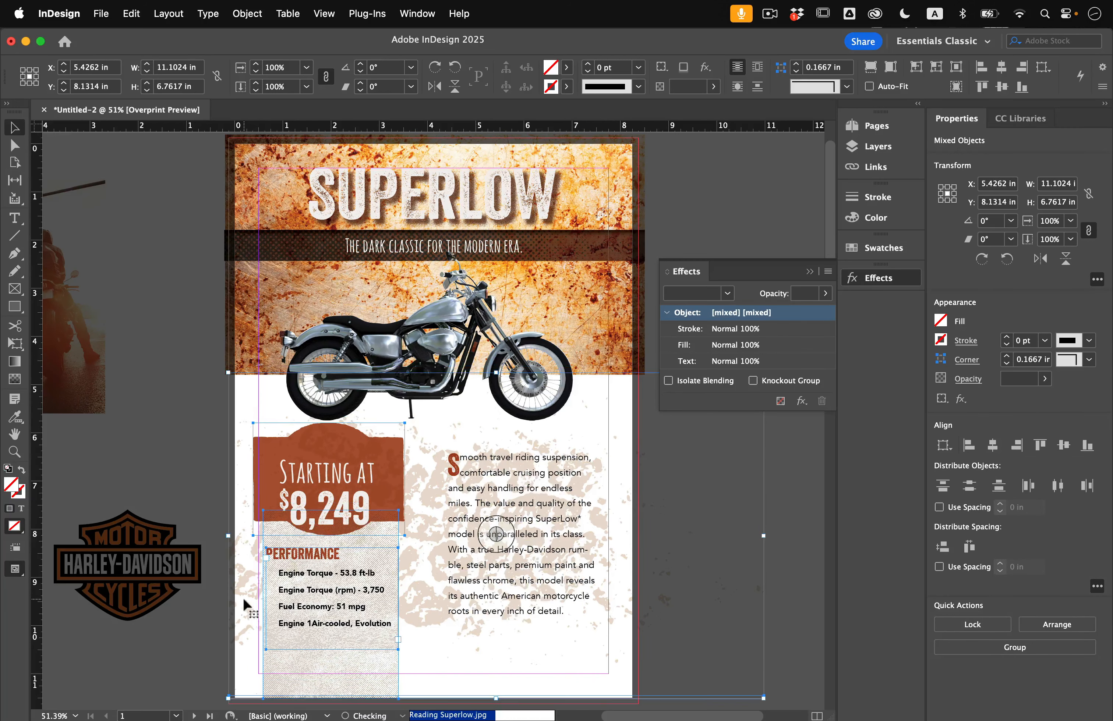
{"action": "left_click", "coordinate": [189, 471]}
Move the "Starting at $8,249" text up within the badge to a Y position of 7.0287 in
{"action": "left_click_drag", "start_coordinate": [186, 470], "coordinate": [187, 414]}
{"action": "left_click", "coordinate": [297, 424]}
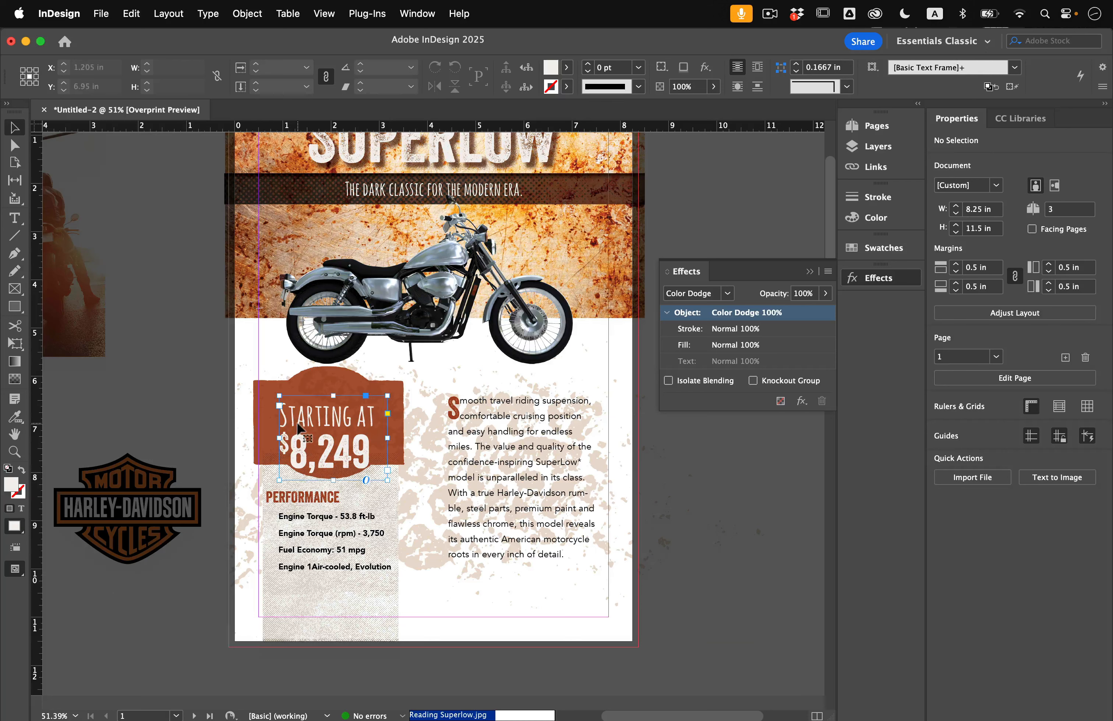
{"action": "key", "text": "shift+Up"}
{"action": "key", "text": "shift+Up"}
{"action": "key", "text": "shift+Up"}
{"action": "key", "text": "shift+Down"}
{"action": "key", "text": "Down"}
{"action": "key", "text": "Down"}
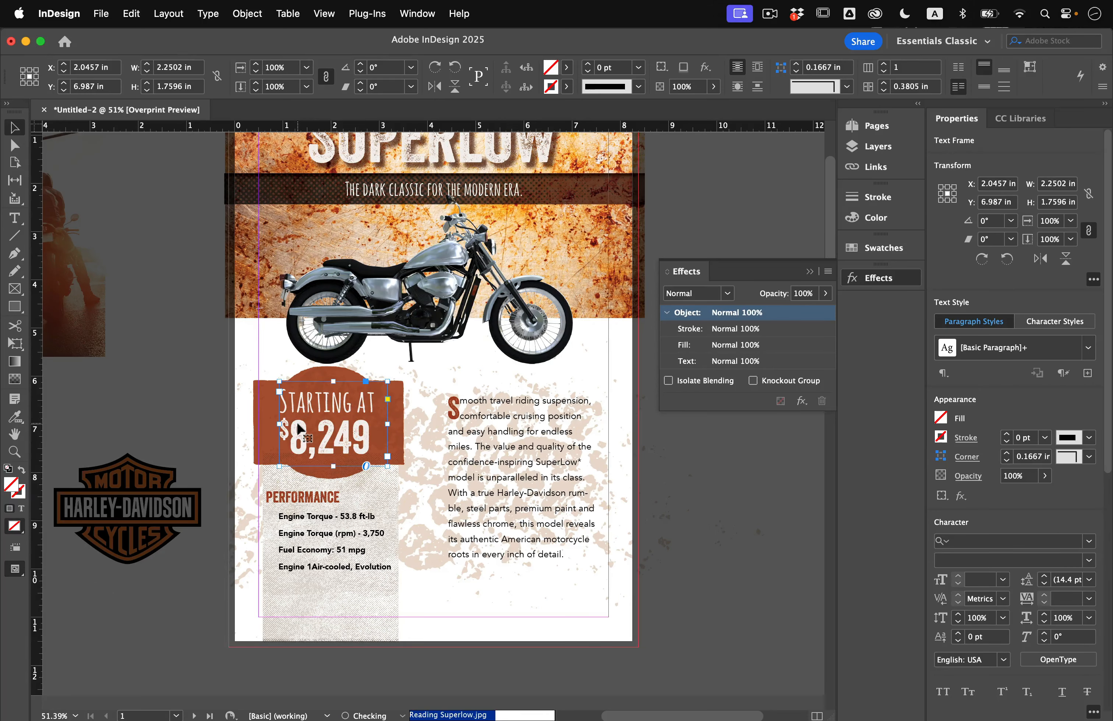
Crop the tire-track texture frame so its right edge ends at the page bleed
{"action": "left_click", "coordinate": [712, 555]}
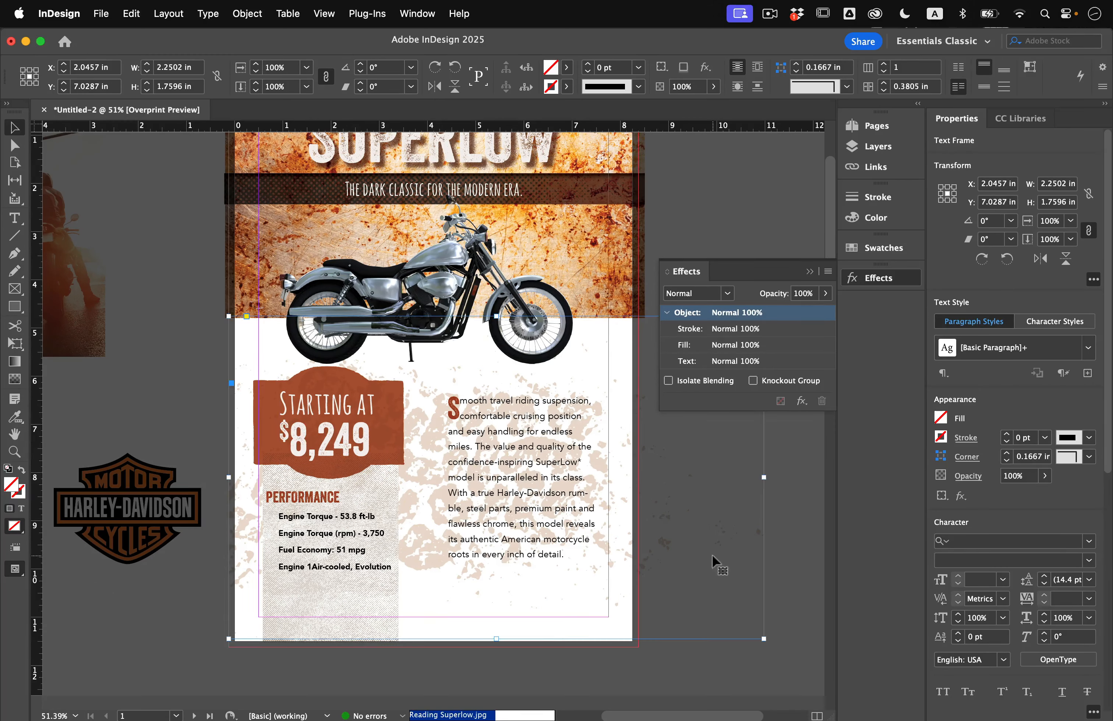
{"action": "left_click_drag", "start_coordinate": [764, 478], "coordinate": [638, 477]}
{"action": "left_click", "coordinate": [724, 501]}
Move the body text up slightly, place the Harley-Davidson logo at its lower end, and scale the logo to about 2.44 by 1.84 in
{"action": "left_click", "coordinate": [482, 500]}
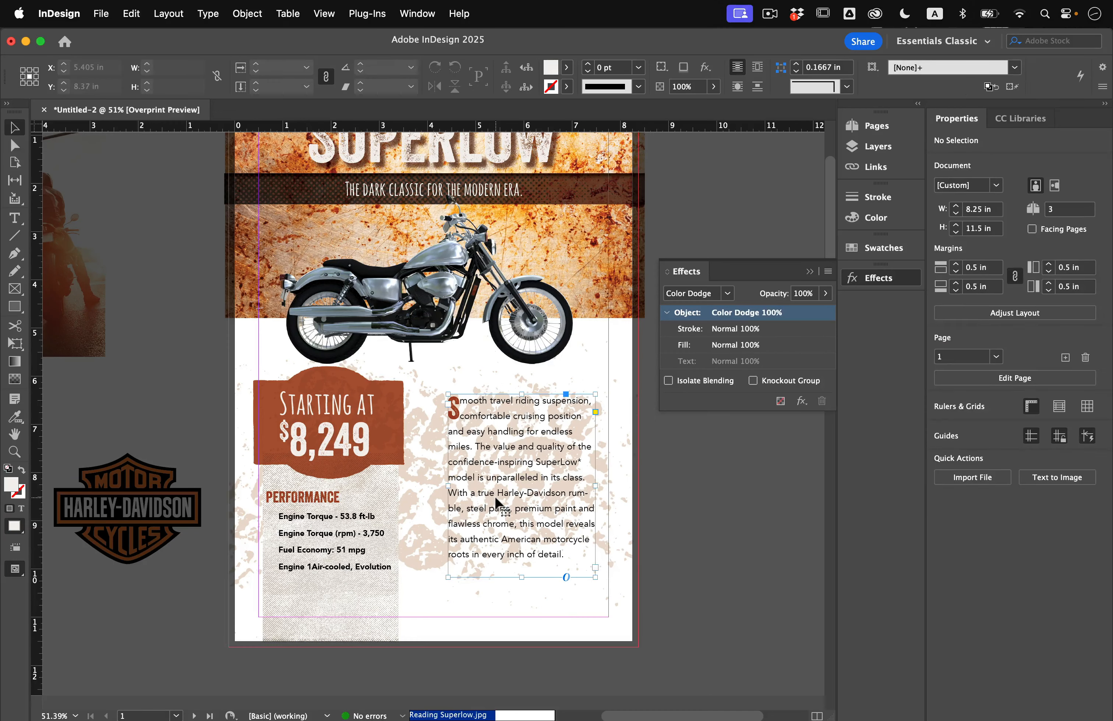
{"action": "left_click_drag", "start_coordinate": [145, 464], "coordinate": [543, 546]}
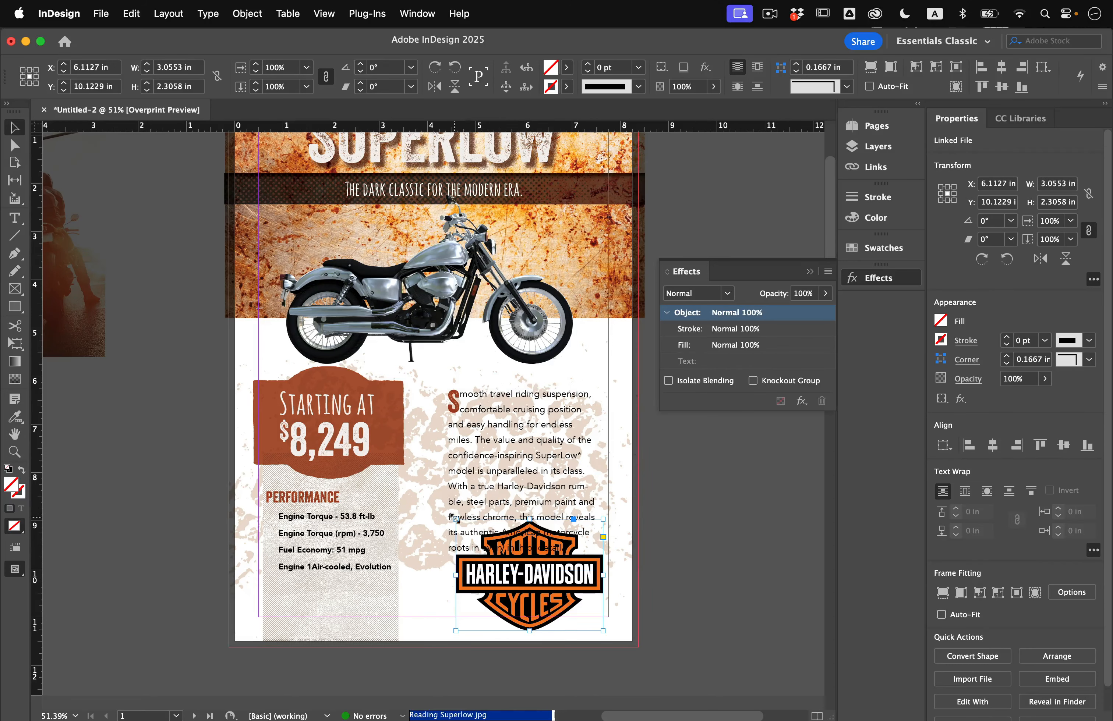
{"action": "left_click_drag", "start_coordinate": [456, 519], "coordinate": [487, 543]}
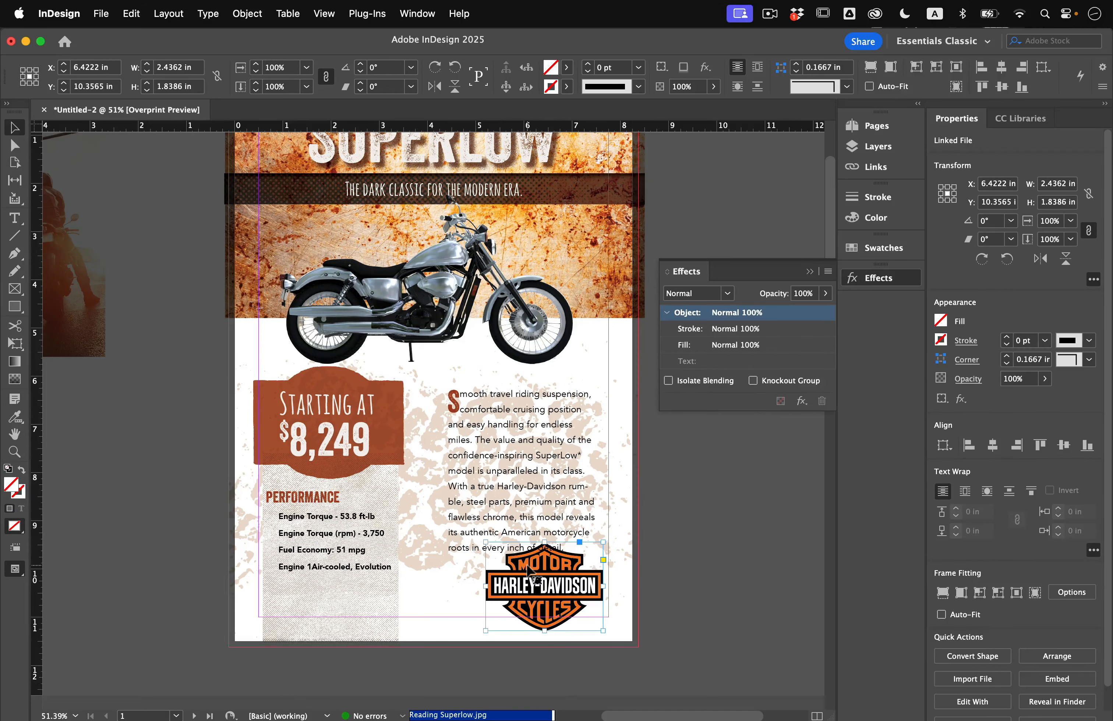
Widen the body text frame to about 3.52 in by extending its left edge toward the price badge
{"action": "left_click", "coordinate": [496, 485]}
{"action": "left_click_drag", "start_coordinate": [450, 483], "coordinate": [425, 482]}
{"action": "key", "text": "super+z"}
Move the Harley-Davidson logo up over the last lines of body text, to a Y position of about 9.44 in
{"action": "left_click", "coordinate": [572, 597]}
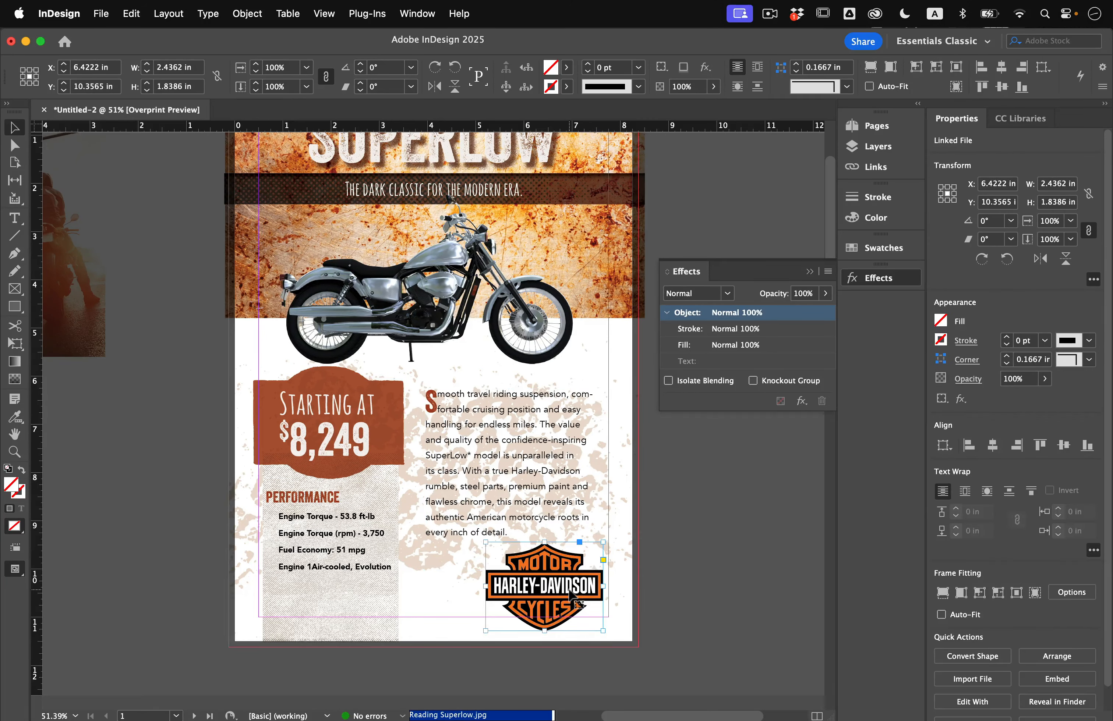
{"action": "left_click_drag", "start_coordinate": [570, 595], "coordinate": [571, 550]}
{"action": "scroll", "coordinate": [571, 551], "scroll_direction": "up", "scroll_amount": 3}
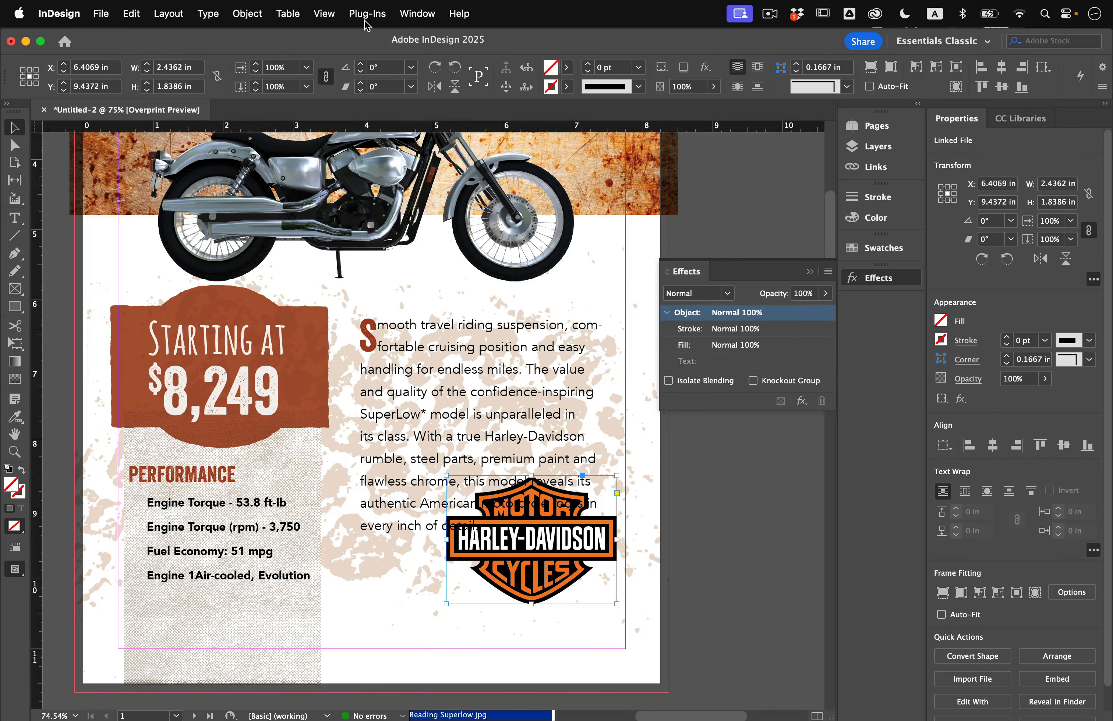
Wrap the body text around the logo's object shape with the Detect Edges contour and a 0.0625 in offset
{"action": "left_click", "coordinate": [417, 13]}
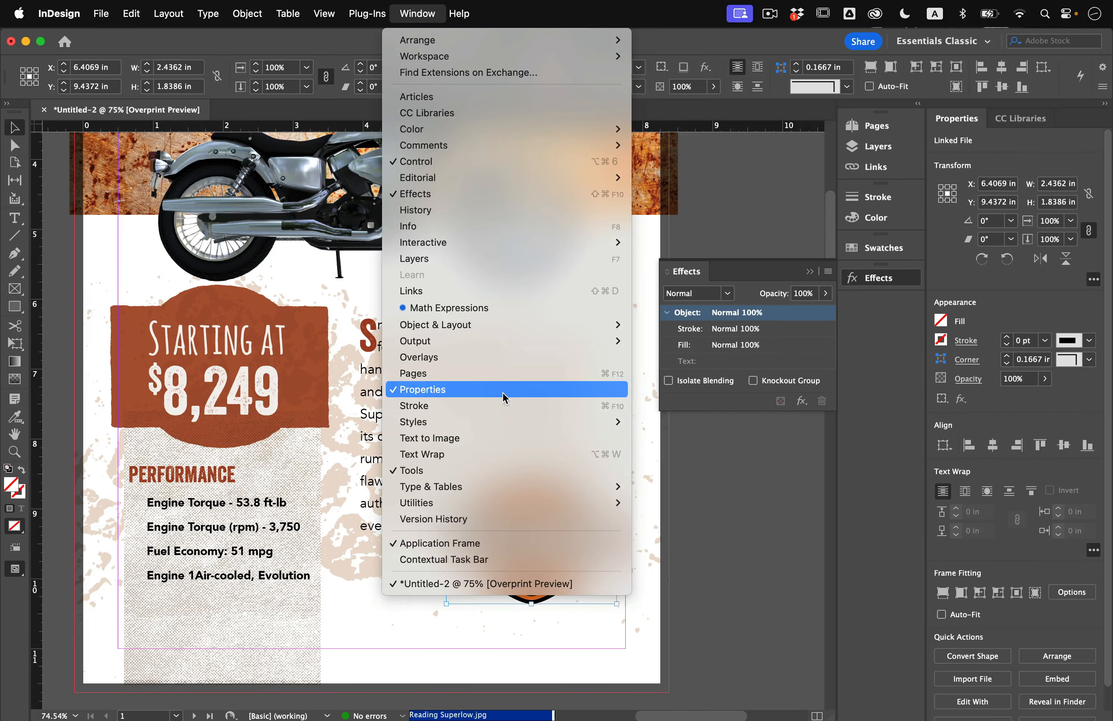
{"action": "left_click", "coordinate": [507, 457]}
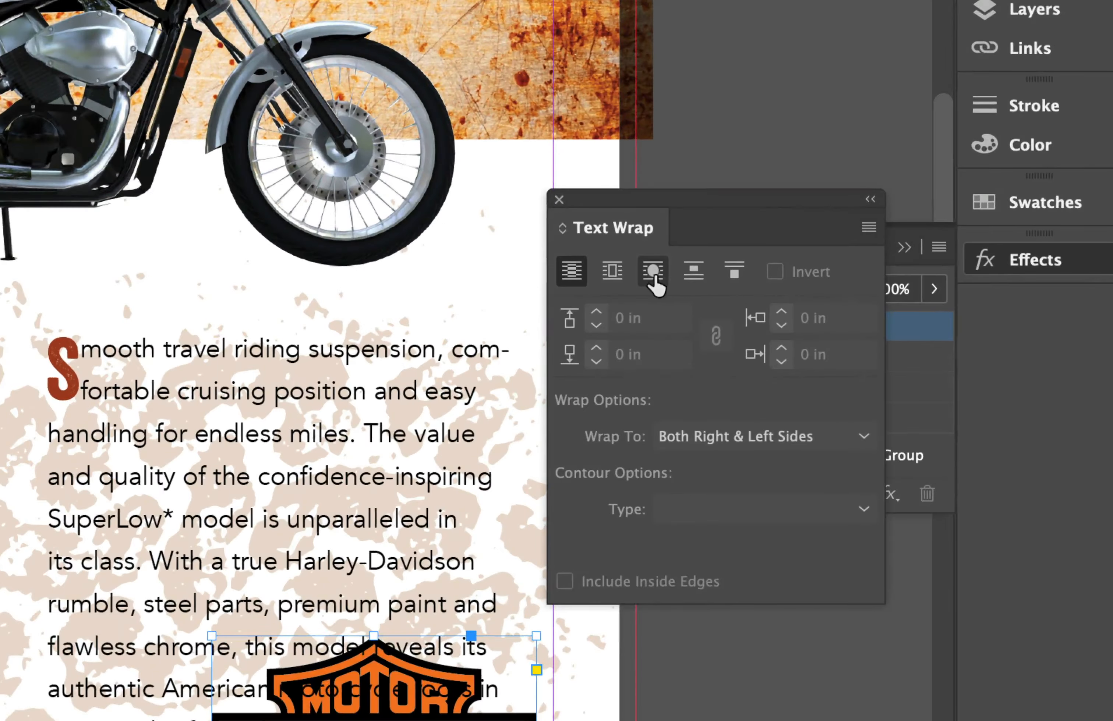
{"action": "left_click", "coordinate": [677, 284]}
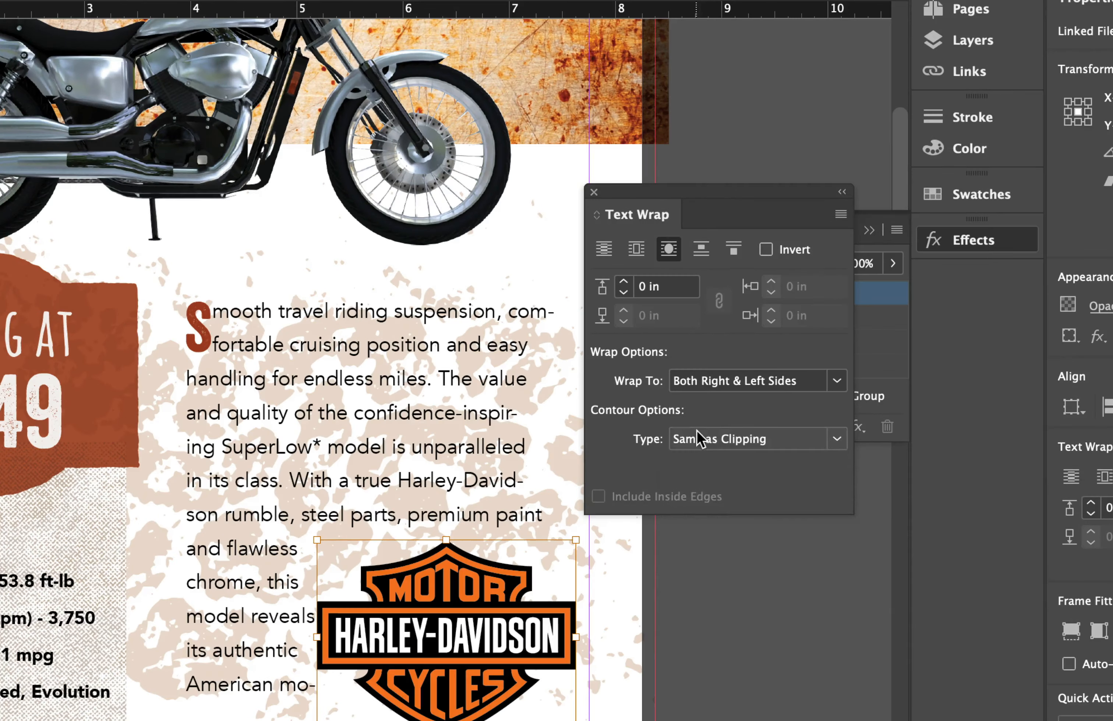
{"action": "left_click", "coordinate": [698, 409]}
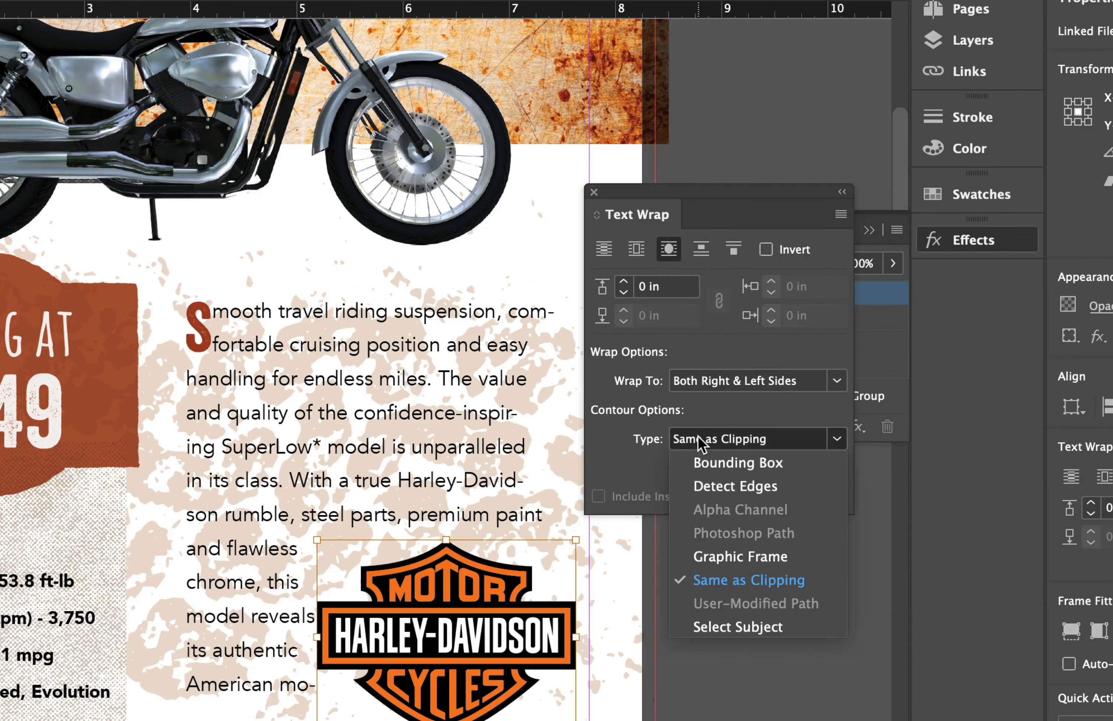
{"action": "left_click", "coordinate": [727, 488]}
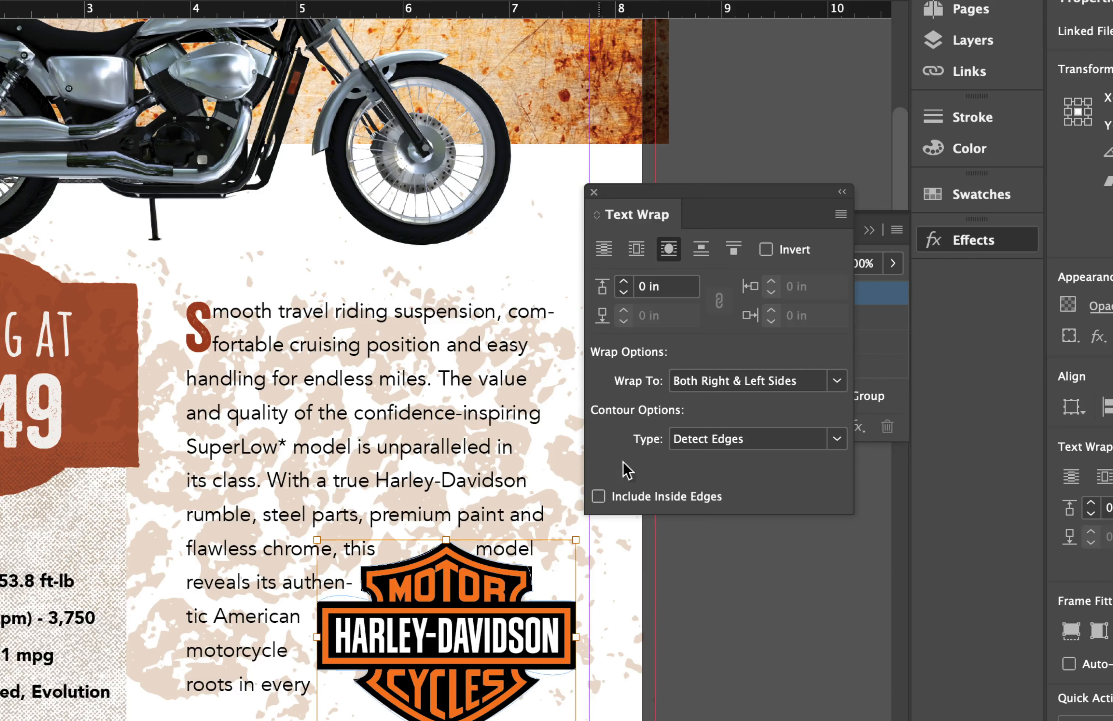
{"action": "left_click", "coordinate": [625, 282]}
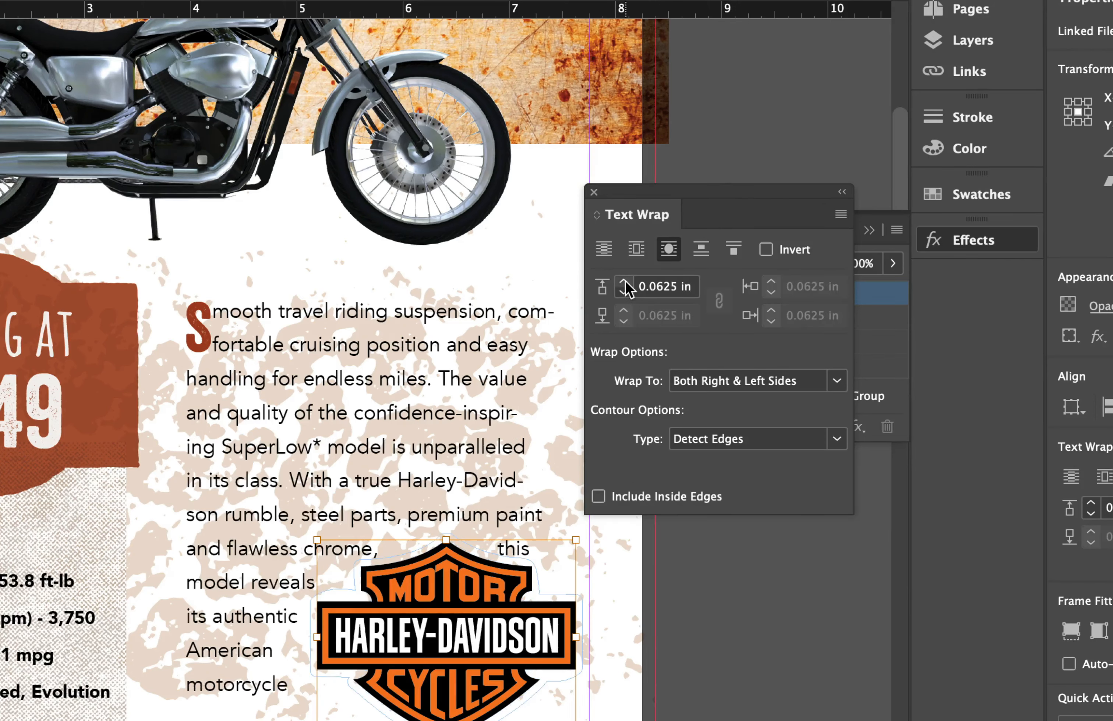
{"action": "left_click", "coordinate": [622, 282]}
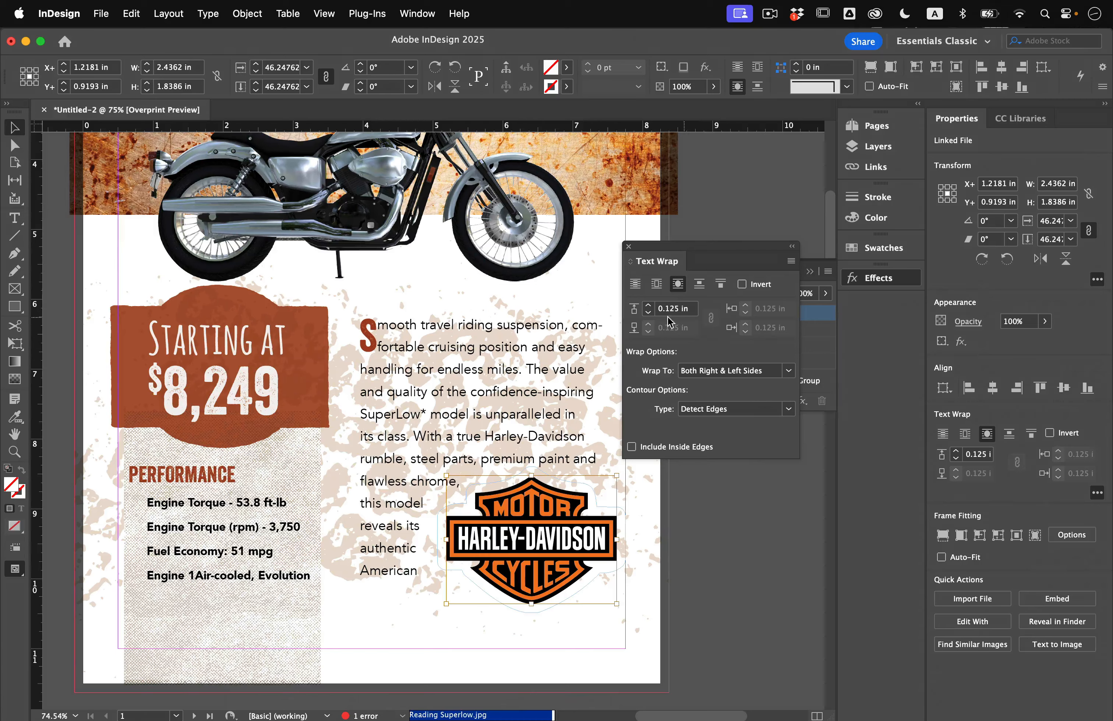
{"action": "left_click", "coordinate": [648, 313]}
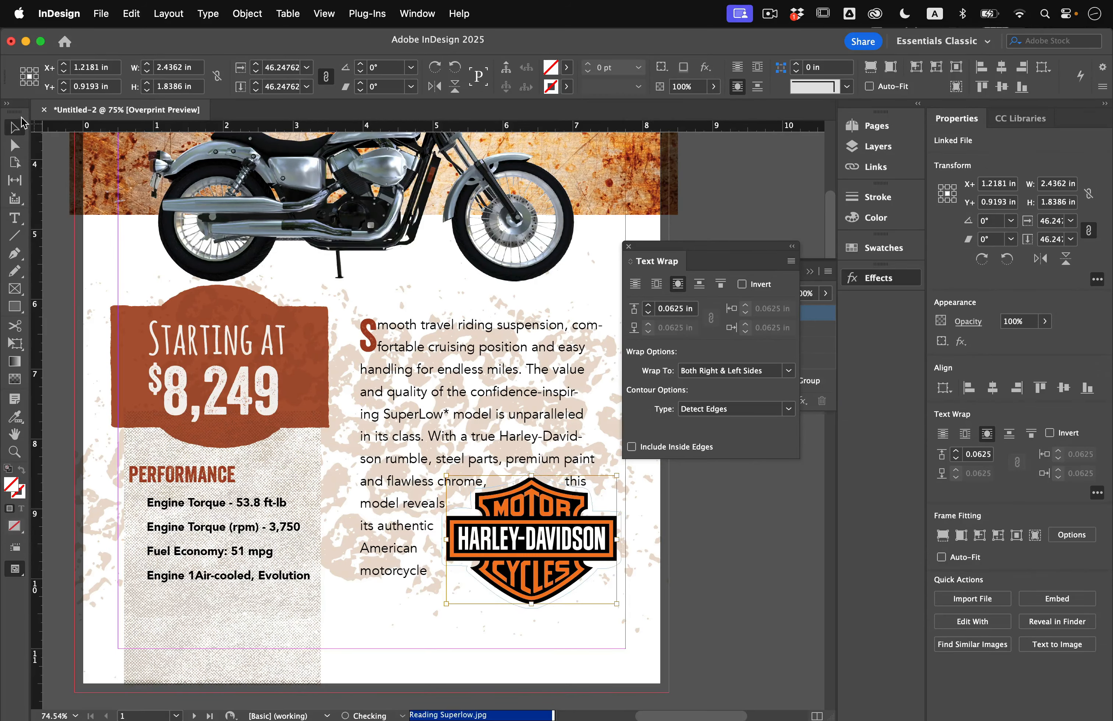
{"action": "left_click", "coordinate": [669, 580]}
{"action": "left_click", "coordinate": [586, 463]}
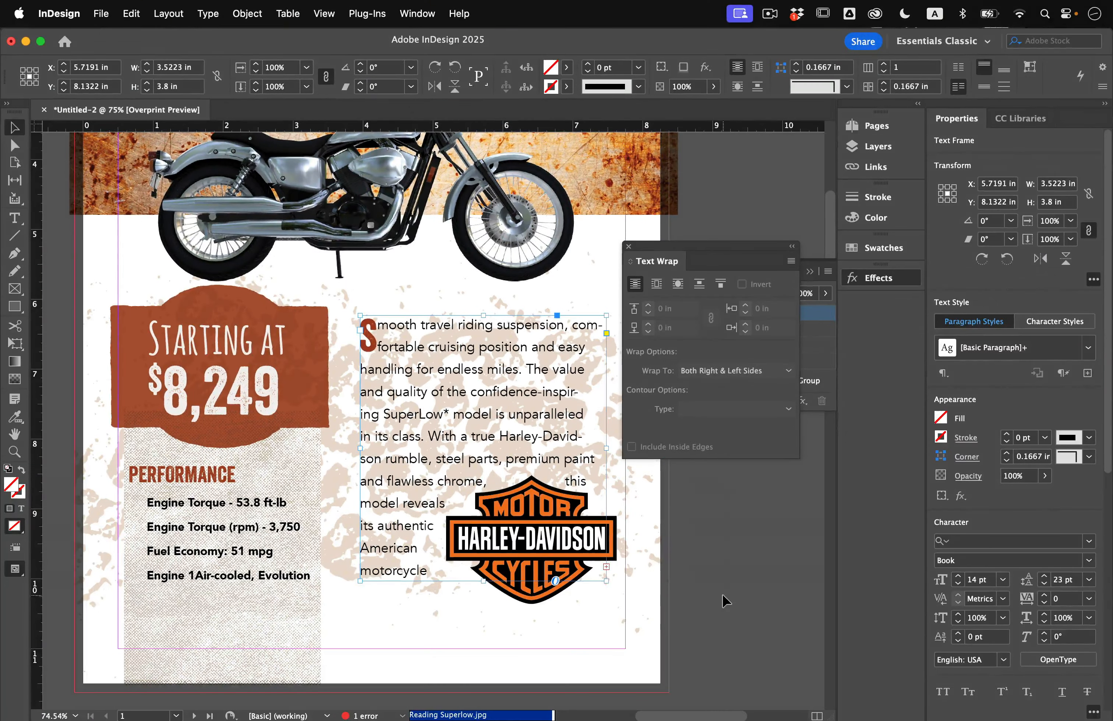
{"action": "left_click", "coordinate": [721, 595]}
{"action": "left_click", "coordinate": [620, 646]}
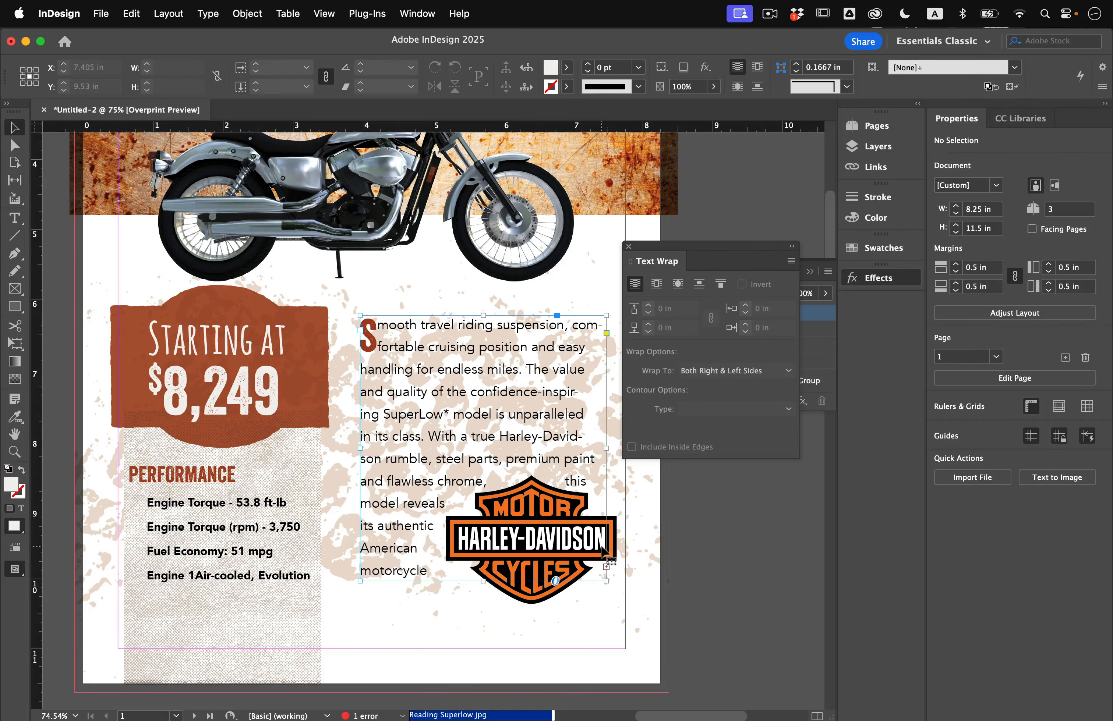
Shift the Harley-Davidson logo right past the margin to an X position of 6.8652 in, giving the wrapped text more room
{"action": "left_click", "coordinate": [612, 554]}
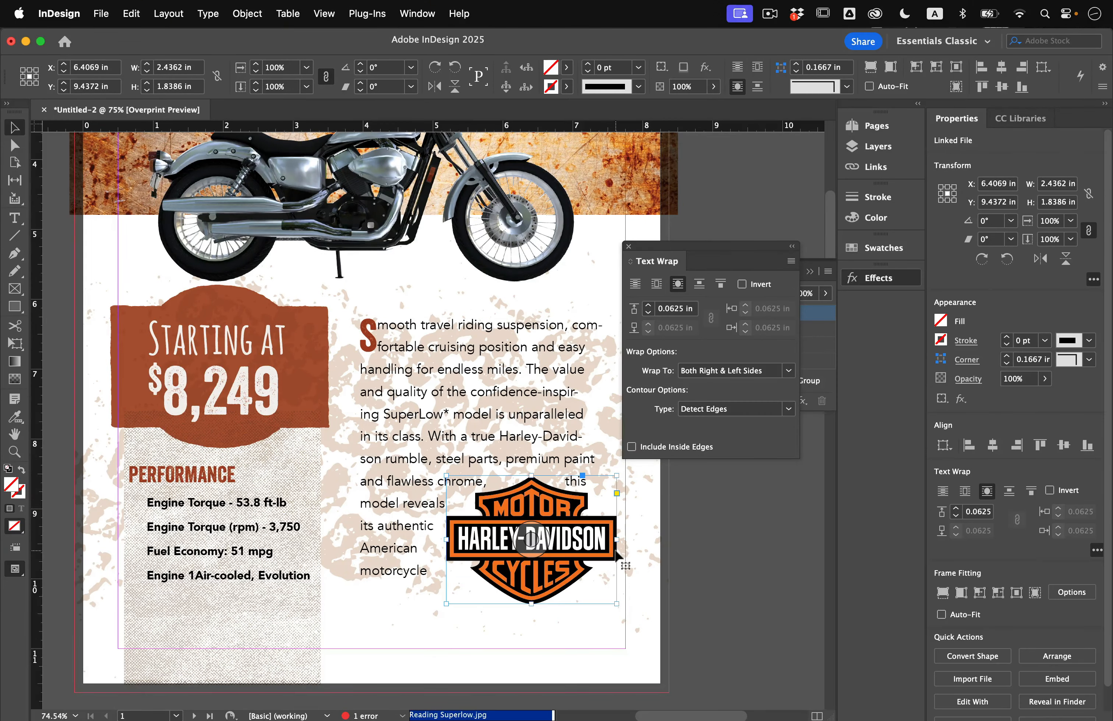
{"action": "key", "text": "Right"}
{"action": "key", "text": "Right"}
{"action": "key", "text": "Right"}
{"action": "key", "text": "shift+Right"}
{"action": "key", "text": "shift+Right"}
{"action": "key", "text": "shift+Right"}
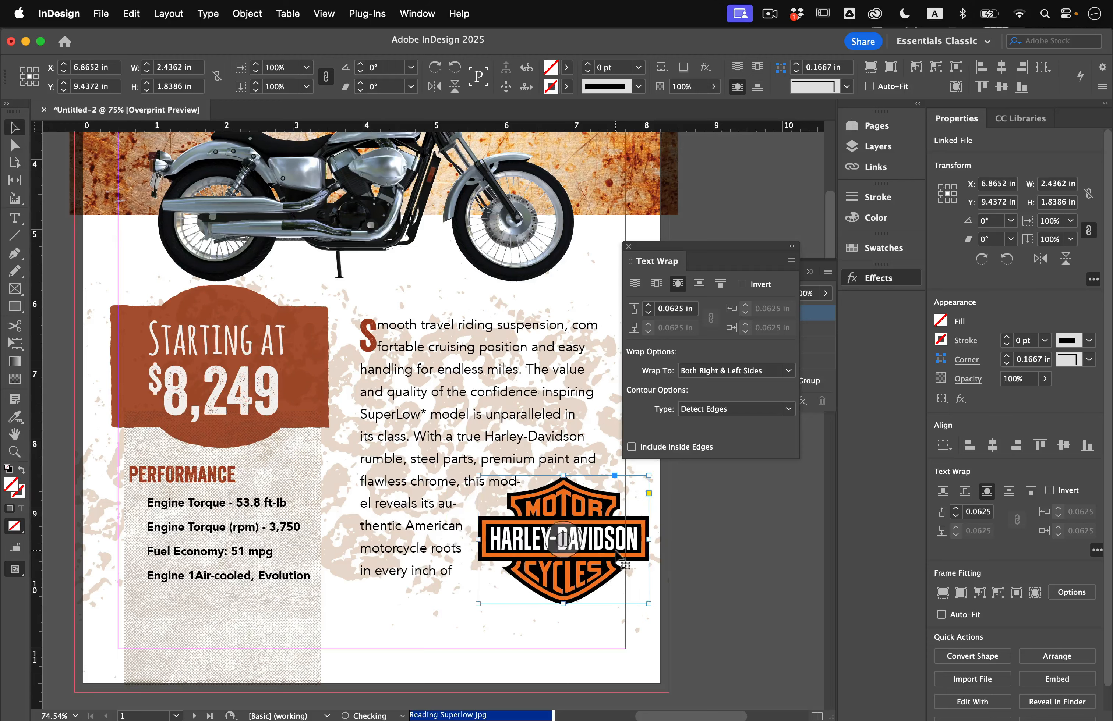
Nudge the logo to X 6.7124 in and Y 9.465 in, and extend the body text frame's left edge slightly outward
{"action": "key", "text": "Left"}
{"action": "key", "text": "shift+Left"}
{"action": "key", "text": "Down"}
{"action": "key", "text": "Down"}
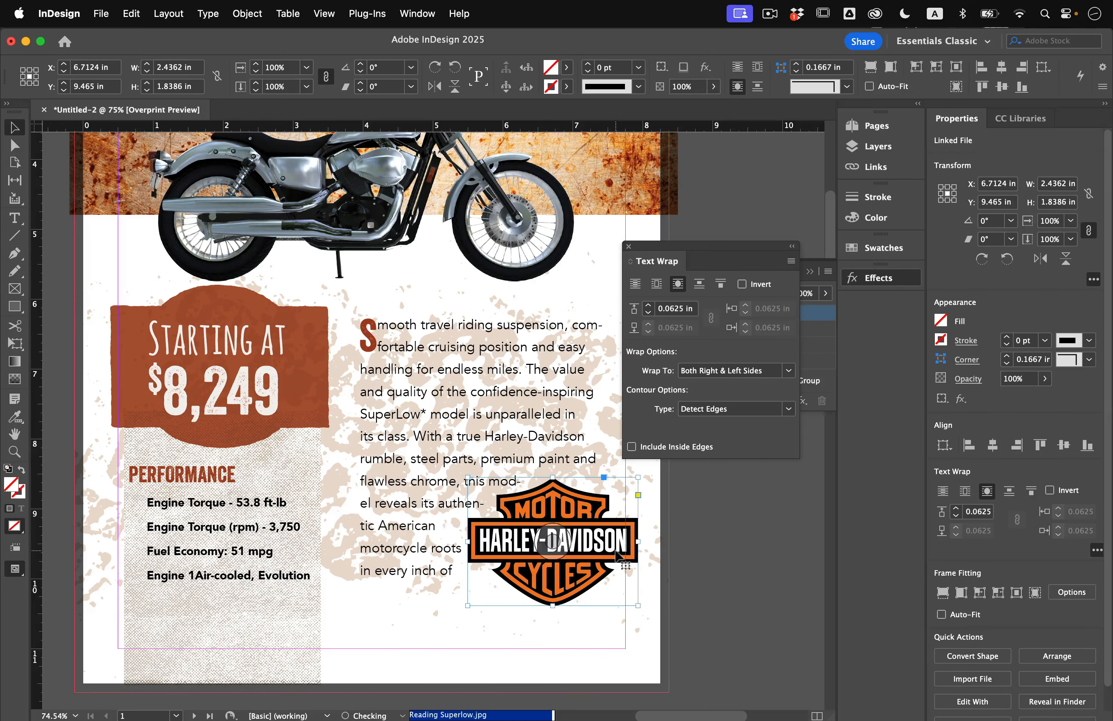
{"action": "key", "text": "shift+Down"}
{"action": "key", "text": "shift+Up"}
{"action": "left_click", "coordinate": [445, 579]}
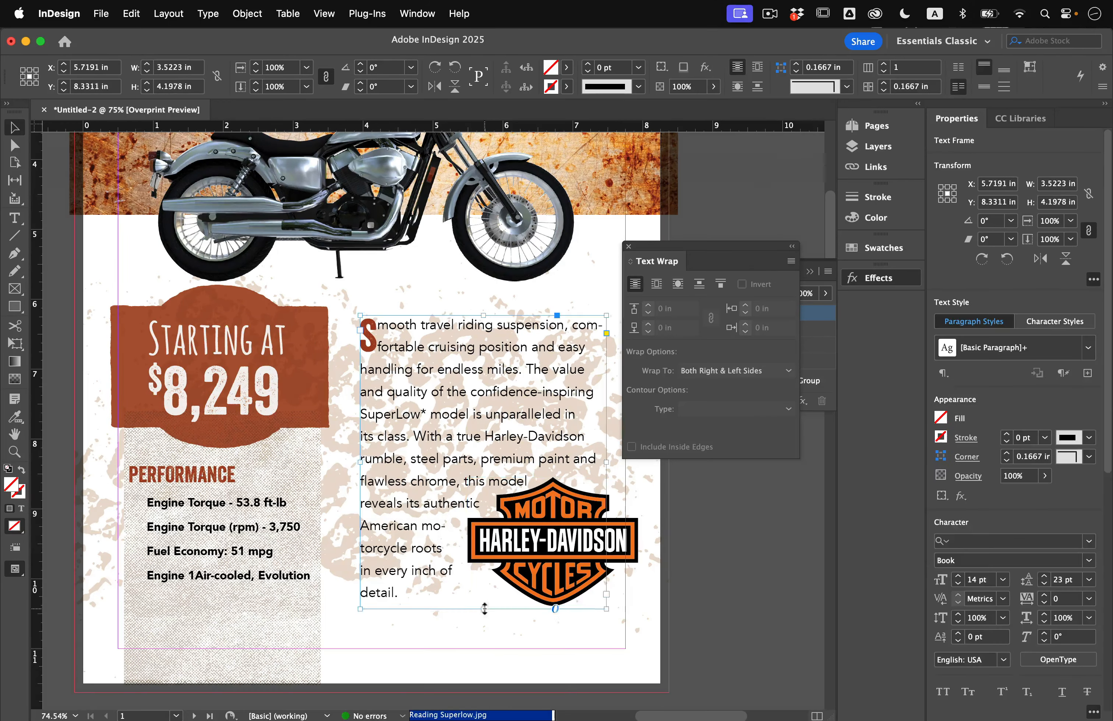
{"action": "left_click_drag", "start_coordinate": [360, 462], "coordinate": [348, 462]}
Resize the logo proportionally to 2.285 by 1.7245 in, with its right edge on the page margin
{"action": "left_click", "coordinate": [536, 537]}
{"action": "key", "text": "shift+Right"}
{"action": "scroll", "coordinate": [536, 537], "scroll_direction": "down", "scroll_amount": 2}
{"action": "left_click_drag", "start_coordinate": [490, 491], "coordinate": [480, 483]}
{"action": "left_click", "coordinate": [658, 582]}
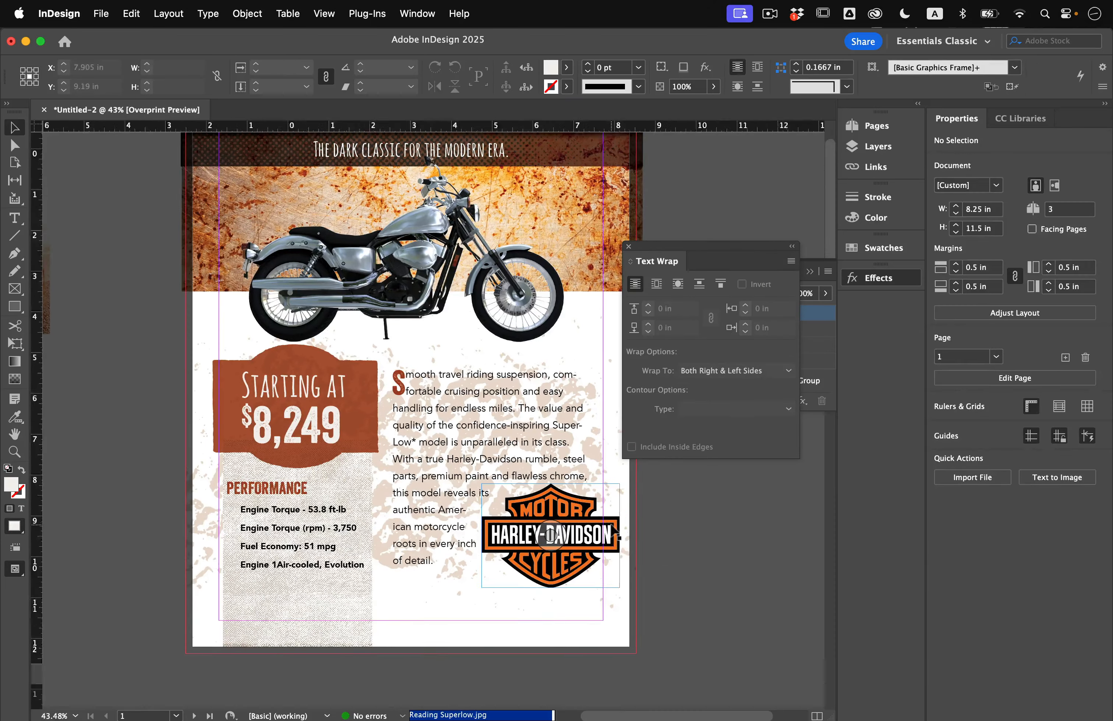
{"action": "scroll", "coordinate": [521, 366], "scroll_direction": "down", "scroll_amount": 1}
{"action": "left_click", "coordinate": [546, 538]}
{"action": "left_click_drag", "start_coordinate": [617, 484], "coordinate": [600, 500]}
Justify all of the body text with the last line aligned left
{"action": "double_click", "coordinate": [492, 456]}
{"action": "key", "text": "super+a"}
{"action": "left_click", "coordinate": [24, 87]}
{"action": "left_click", "coordinate": [757, 88]}
{"action": "left_click", "coordinate": [46, 86]}
{"action": "key", "text": "Escape"}
Try moving the logo up over the opening lines of the body text, to a Y position of 6.735 in
{"action": "left_click_drag", "start_coordinate": [542, 543], "coordinate": [542, 393]}
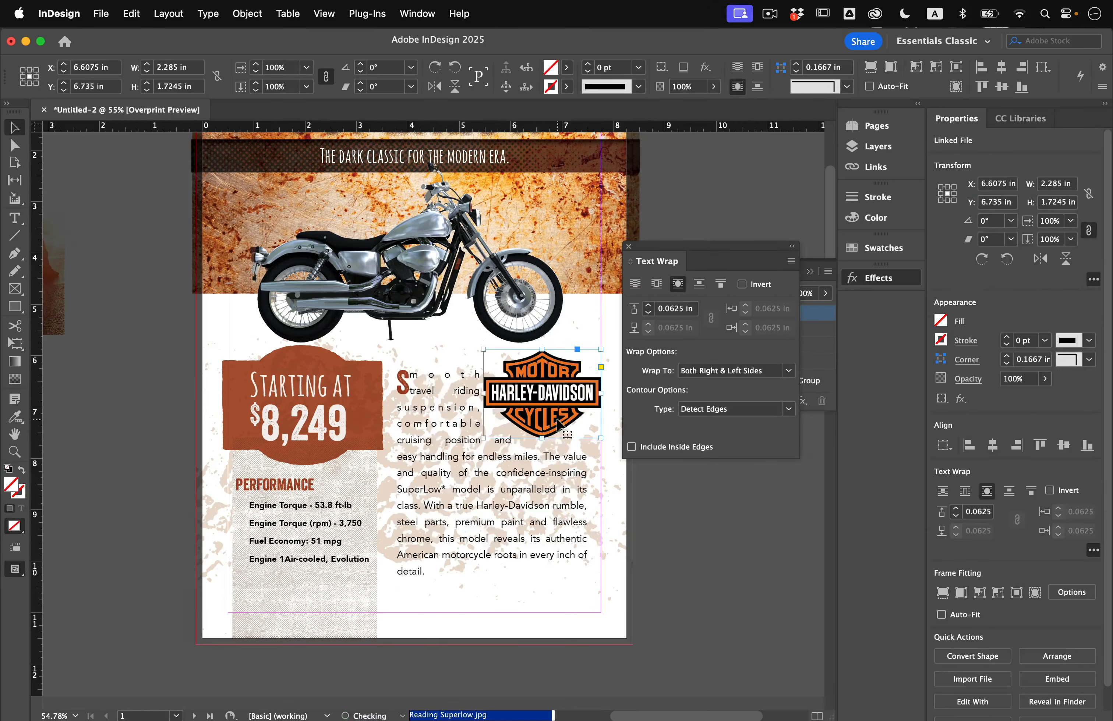
{"action": "key", "text": "super+z"}
Fit the whole page in view and dock the Text Wrap panel below Effects
{"action": "left_click", "coordinate": [673, 610]}
{"action": "key", "text": "super+0"}
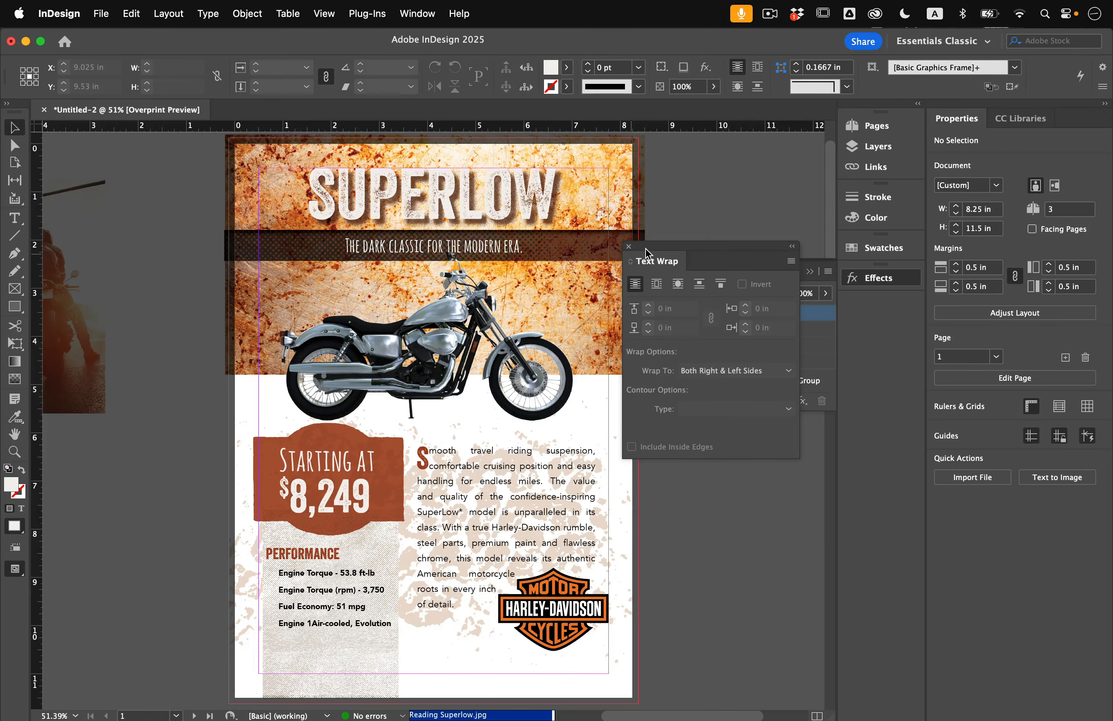
{"action": "left_click_drag", "start_coordinate": [645, 247], "coordinate": [880, 302]}
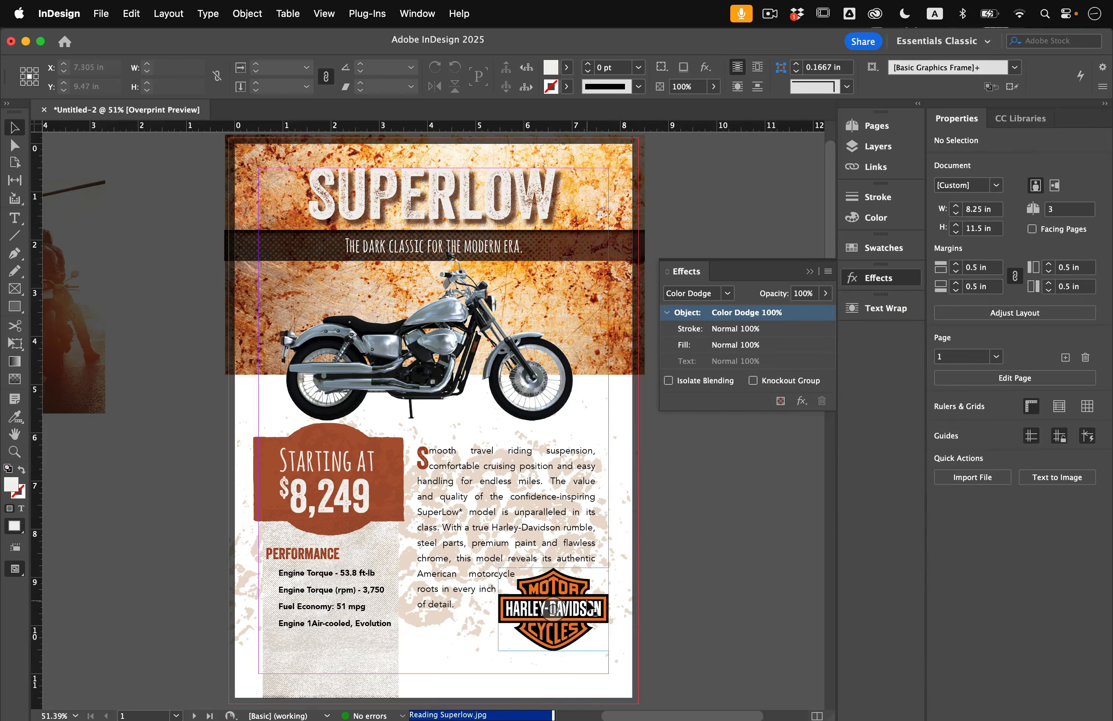
Set the logo's object layer options to show only the Orange layer, after previewing the Black Only and White Only versions
{"action": "left_click", "coordinate": [565, 616]}
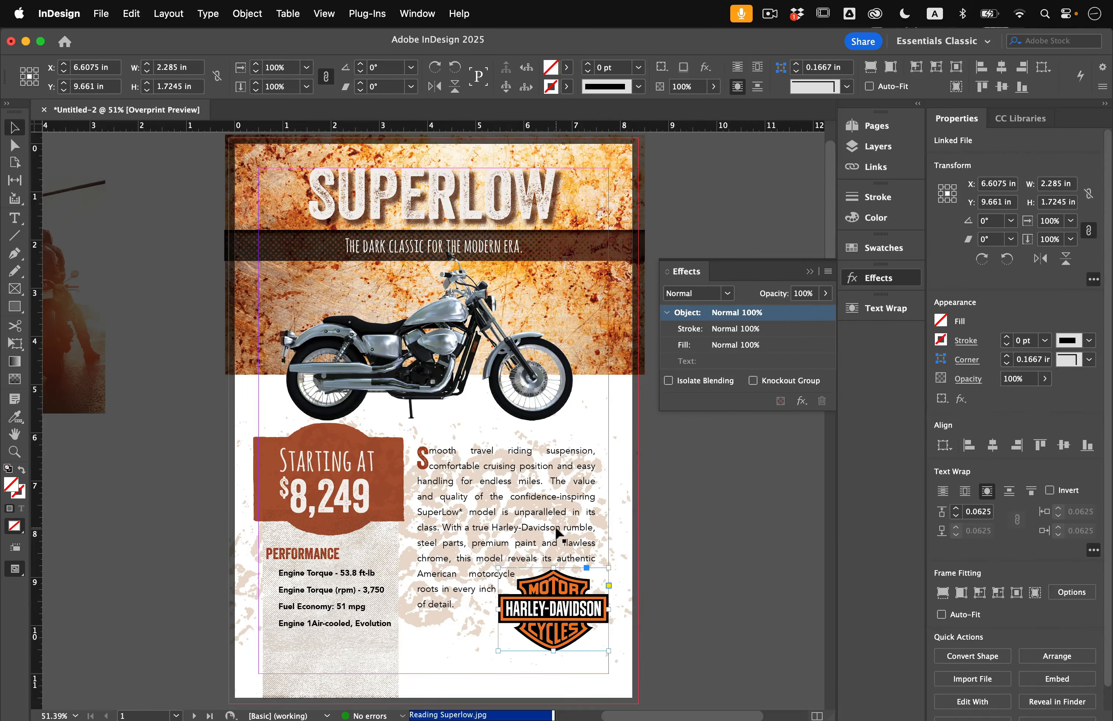
{"action": "left_click", "coordinate": [245, 14]}
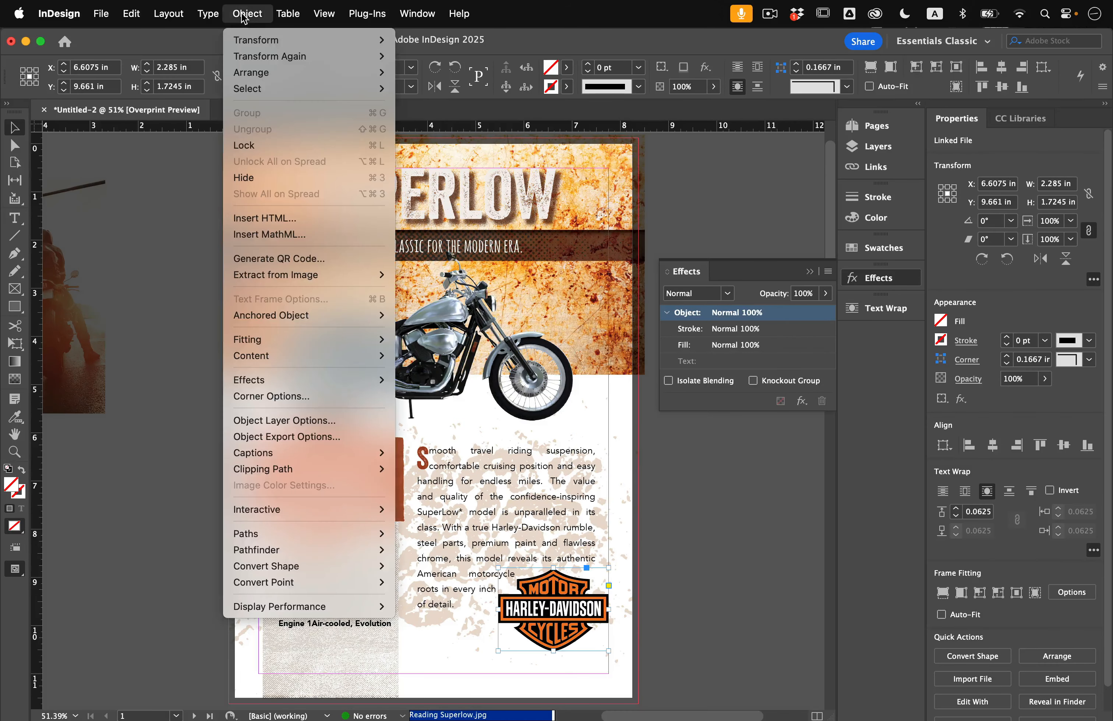
{"action": "left_click", "coordinate": [298, 421]}
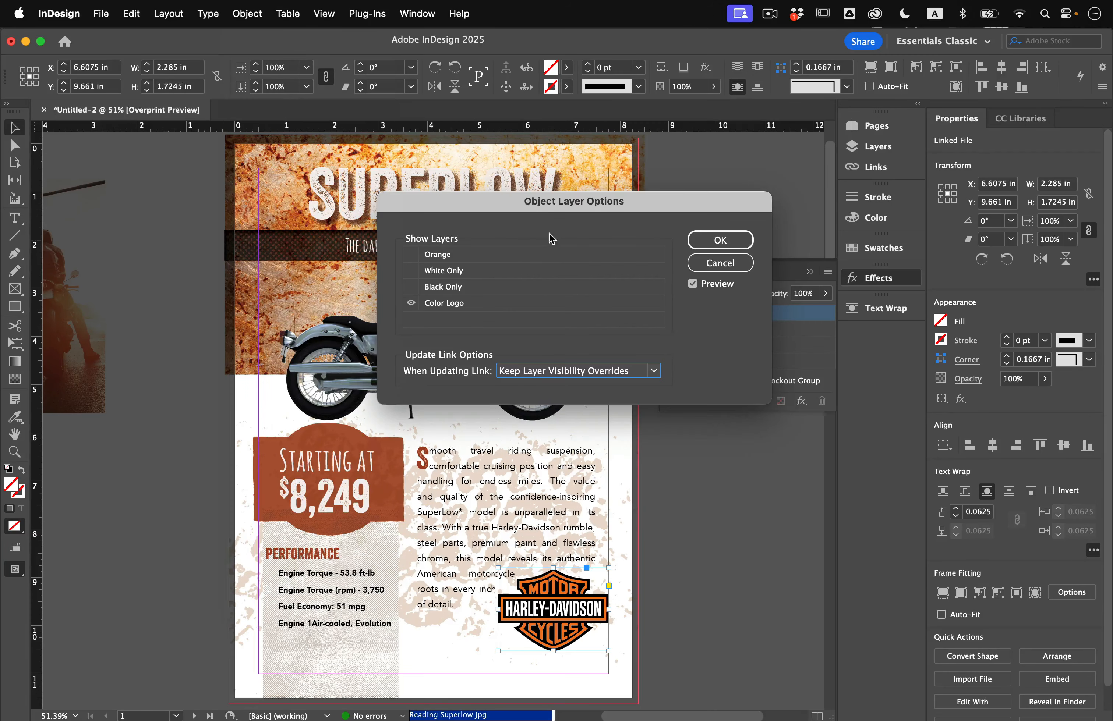
{"action": "left_click_drag", "start_coordinate": [552, 211], "coordinate": [779, 467]}
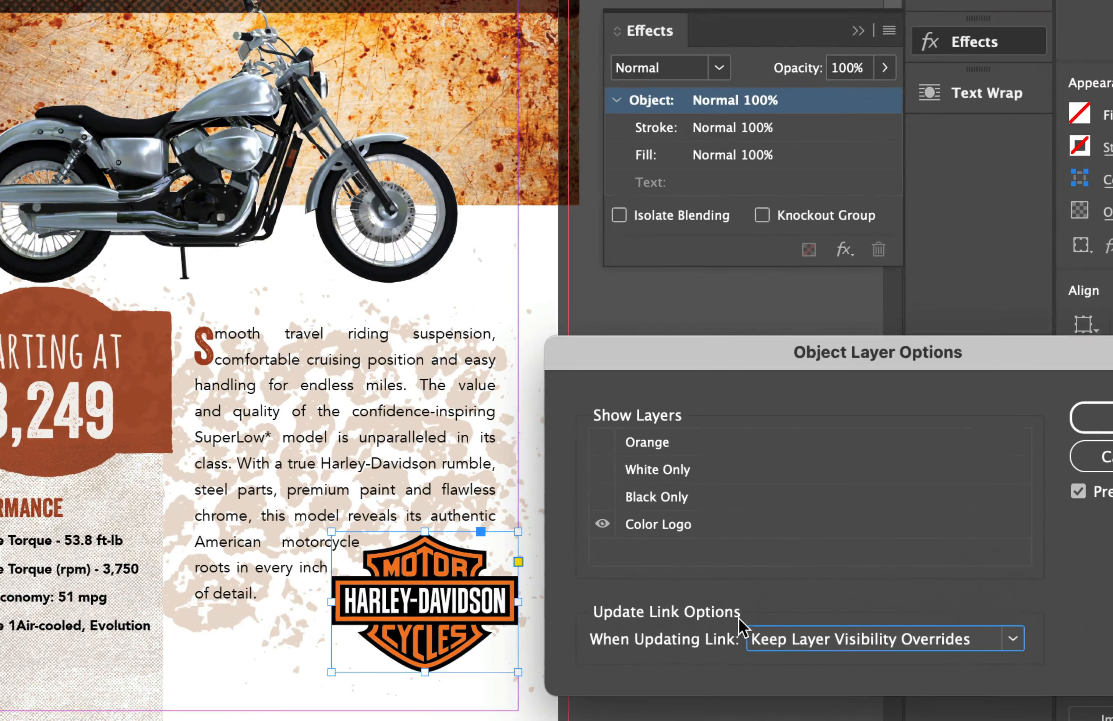
{"action": "left_click", "coordinate": [601, 524]}
{"action": "left_click", "coordinate": [597, 495]}
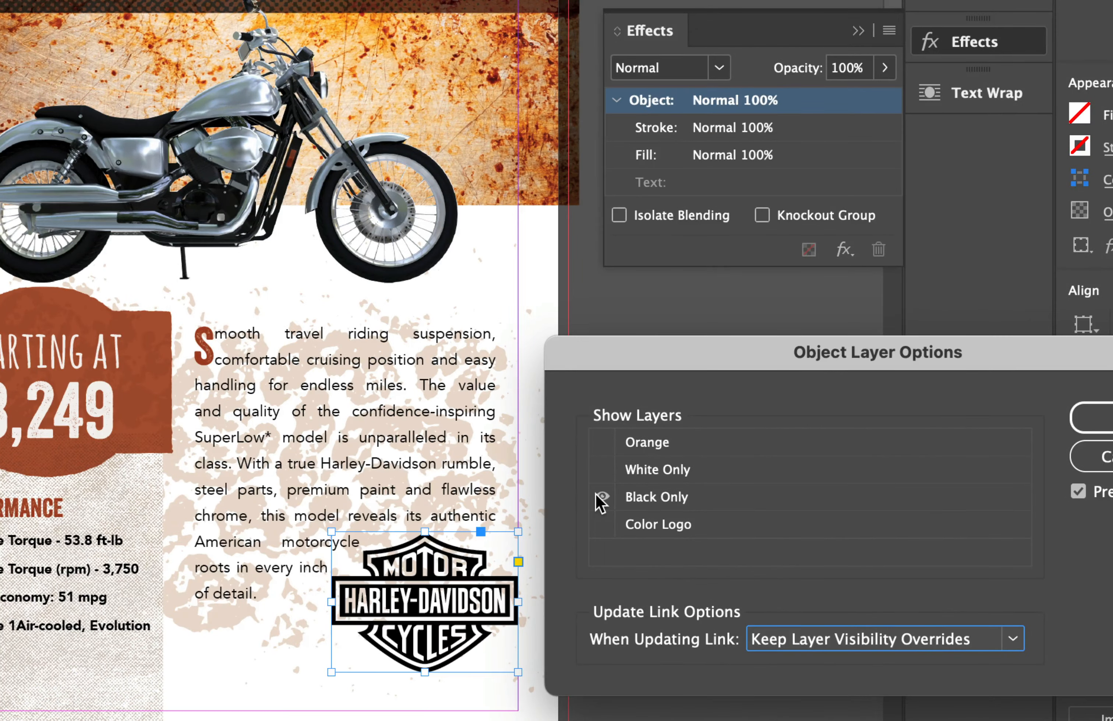
{"action": "left_click", "coordinate": [597, 494]}
{"action": "left_click", "coordinate": [600, 465]}
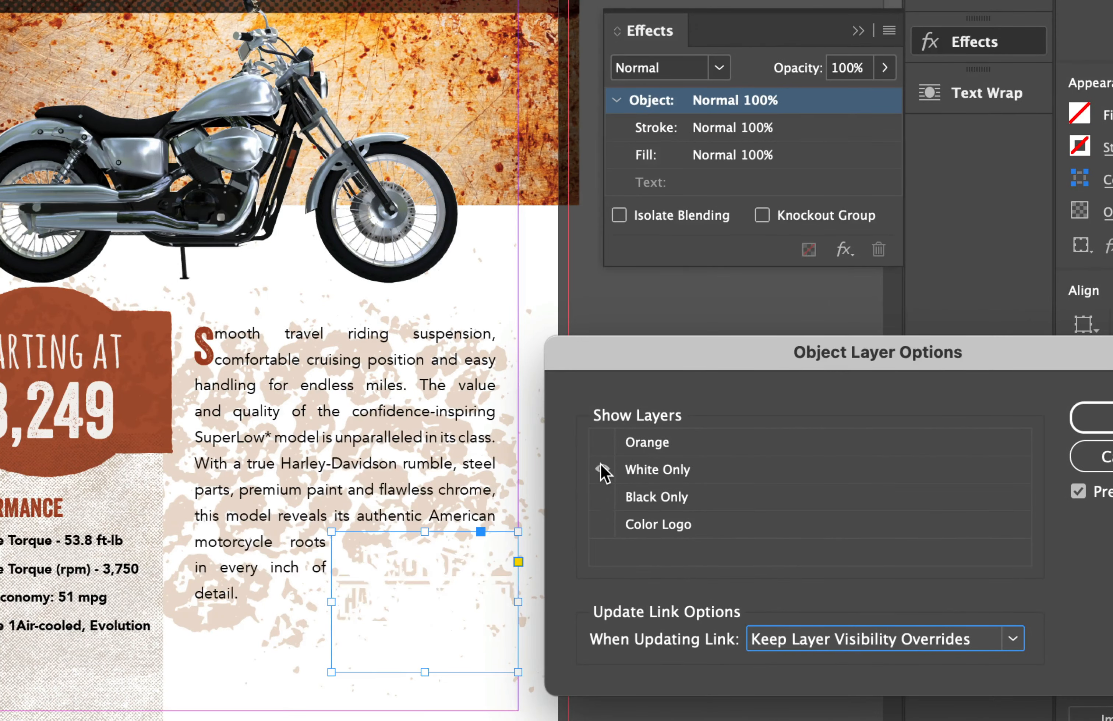
{"action": "left_click", "coordinate": [600, 462]}
{"action": "left_click", "coordinate": [602, 442]}
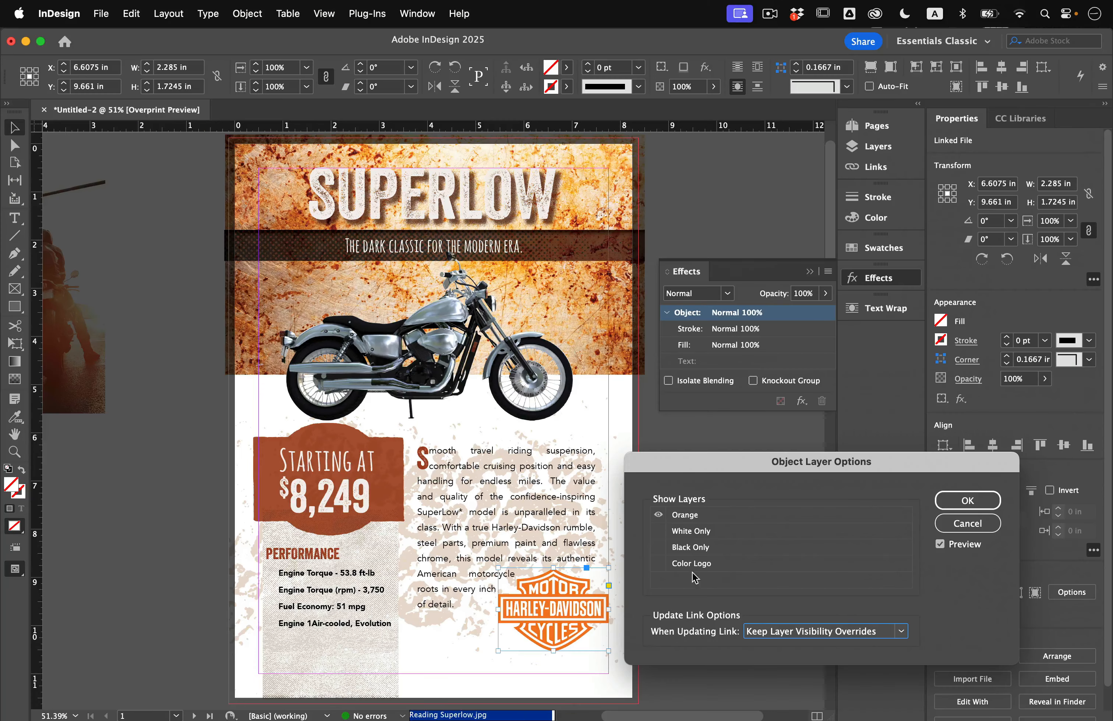
{"action": "left_click", "coordinate": [968, 500]}
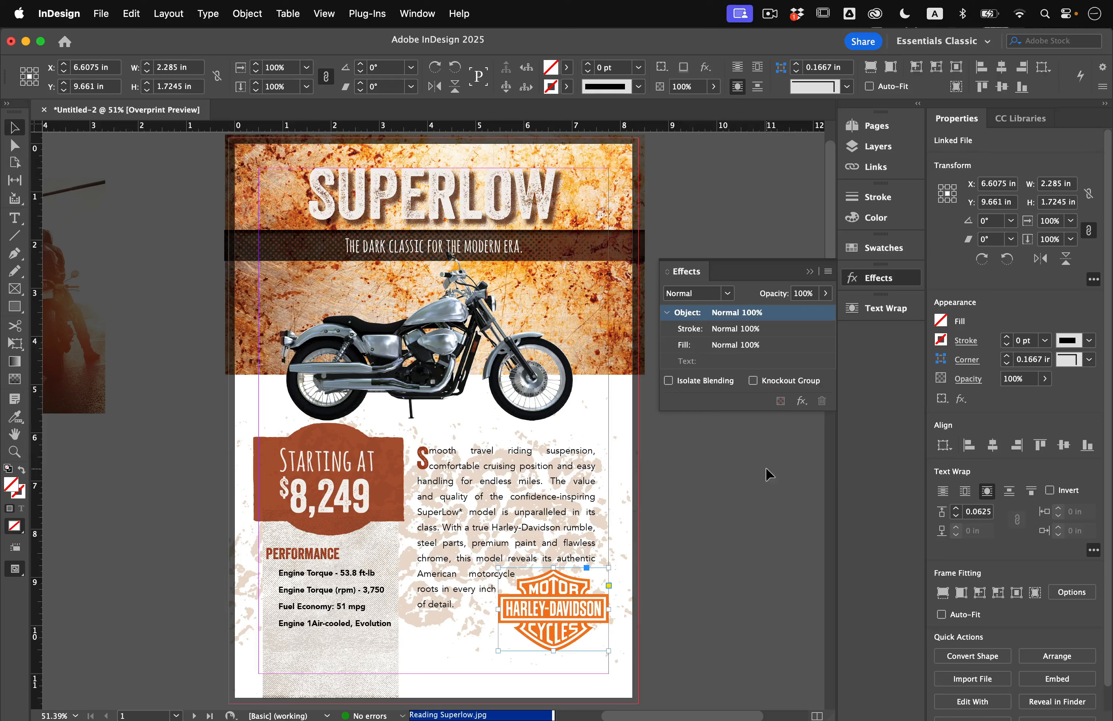
Set the orange logo's blending mode to Multiply and deselect it
{"action": "left_click", "coordinate": [728, 294]}
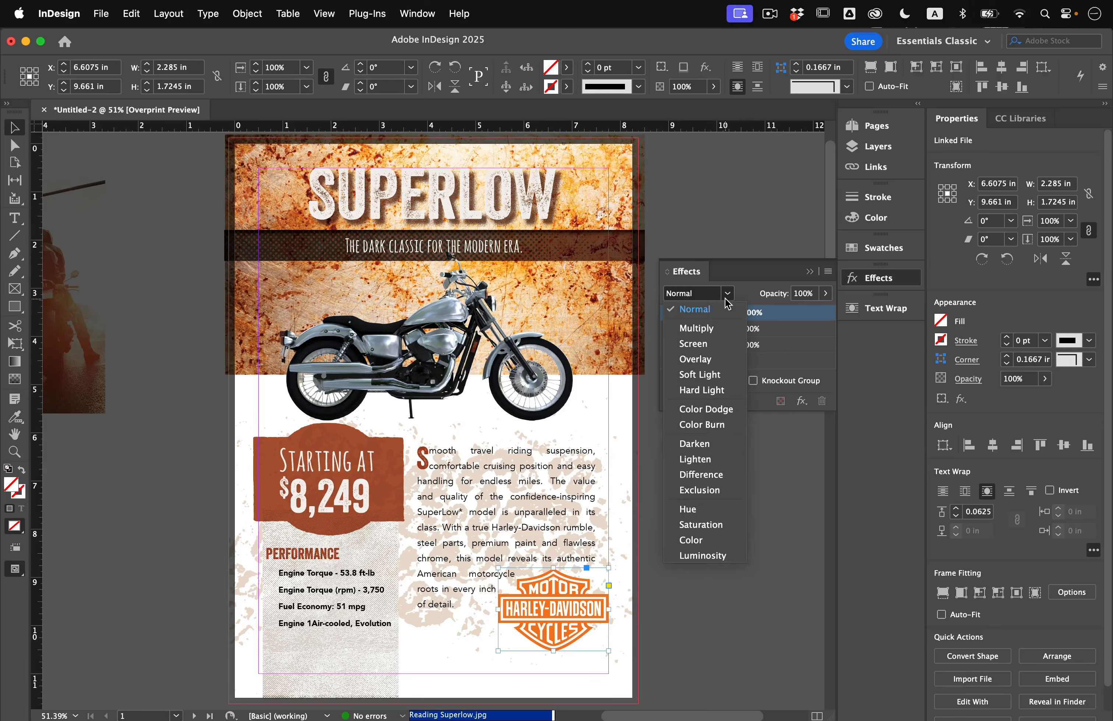
{"action": "left_click", "coordinate": [711, 330]}
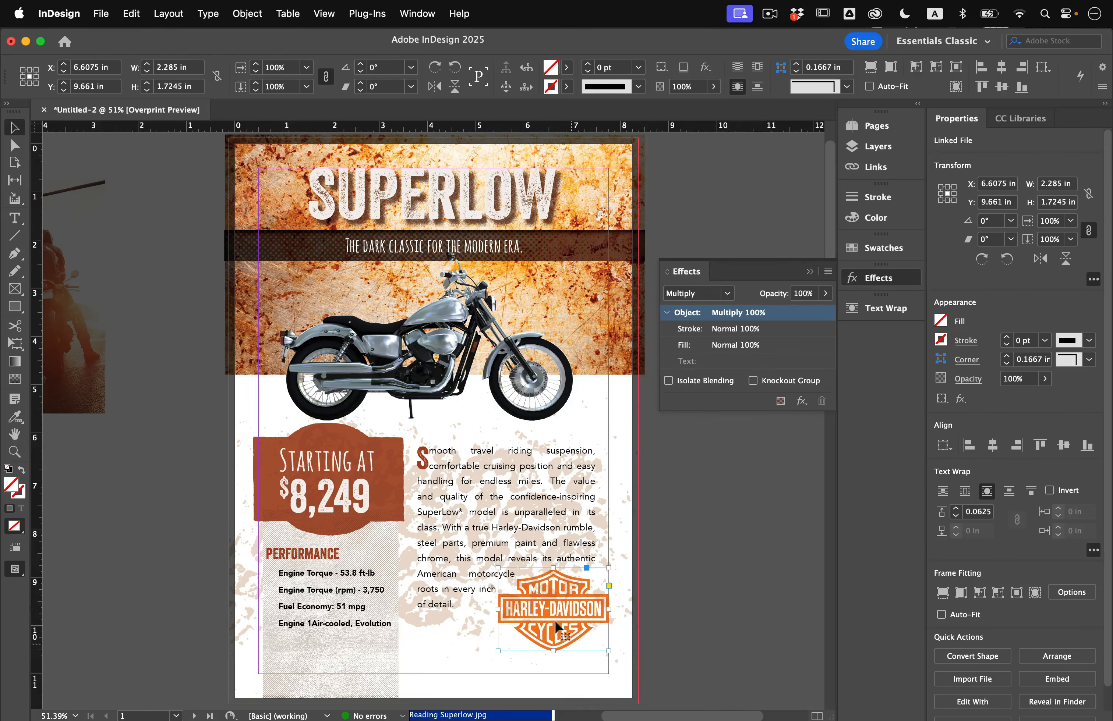
{"action": "left_click", "coordinate": [702, 589]}
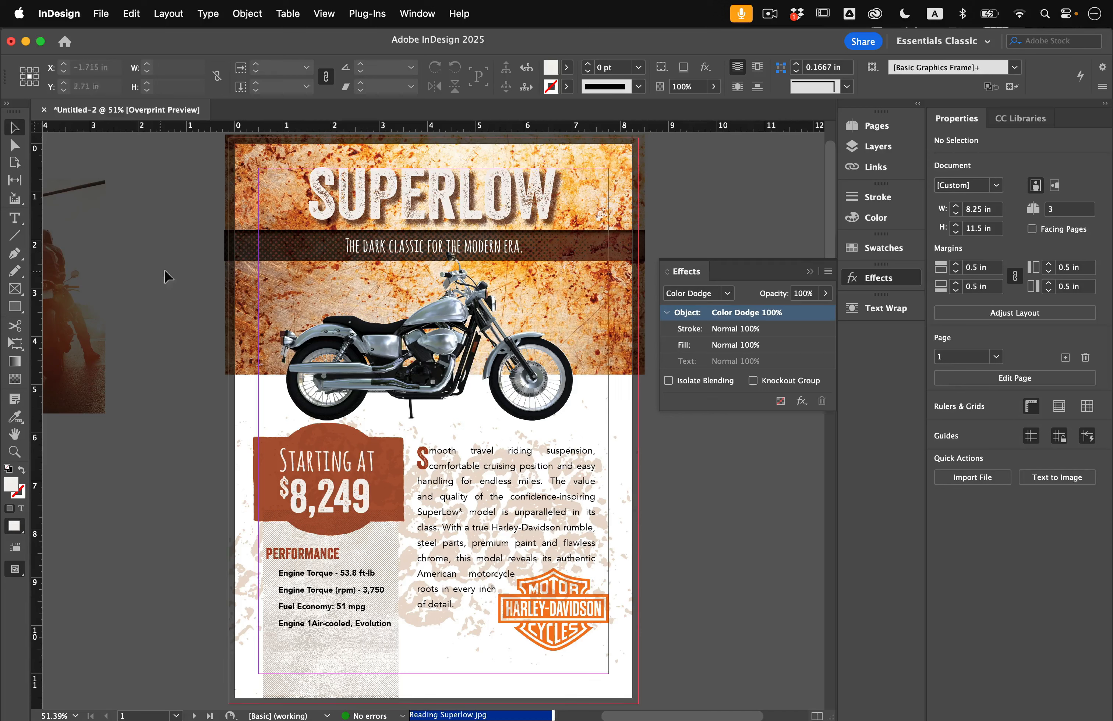
Bring up the file commands for the ad document
{"action": "left_click", "coordinate": [103, 15]}
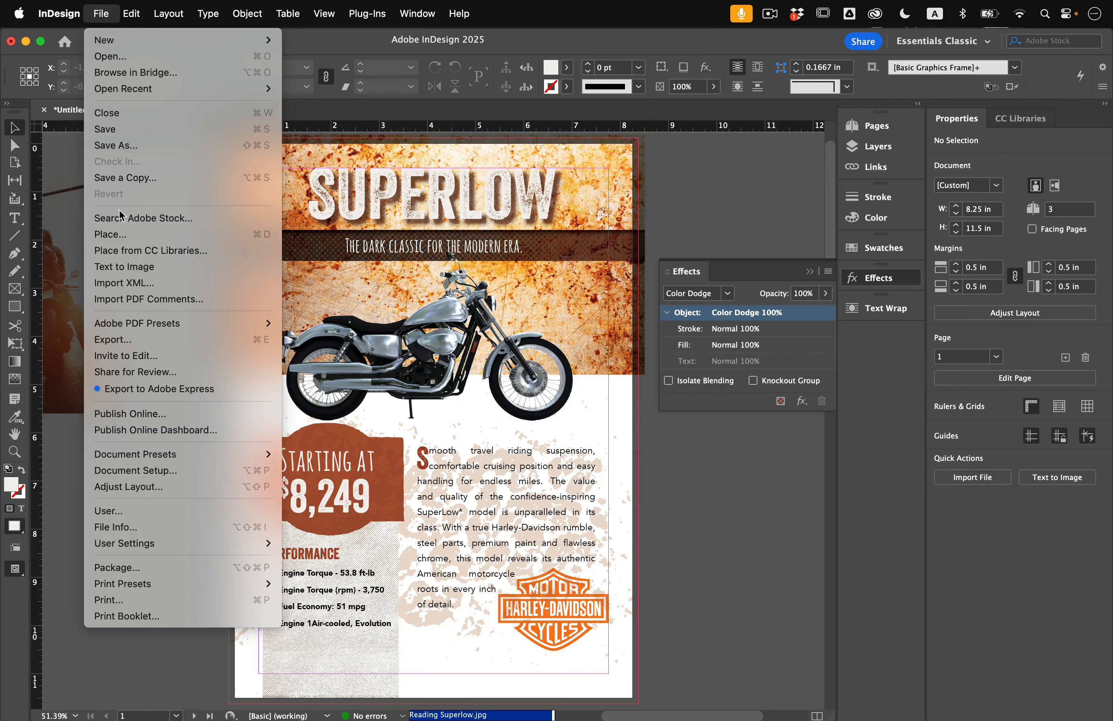